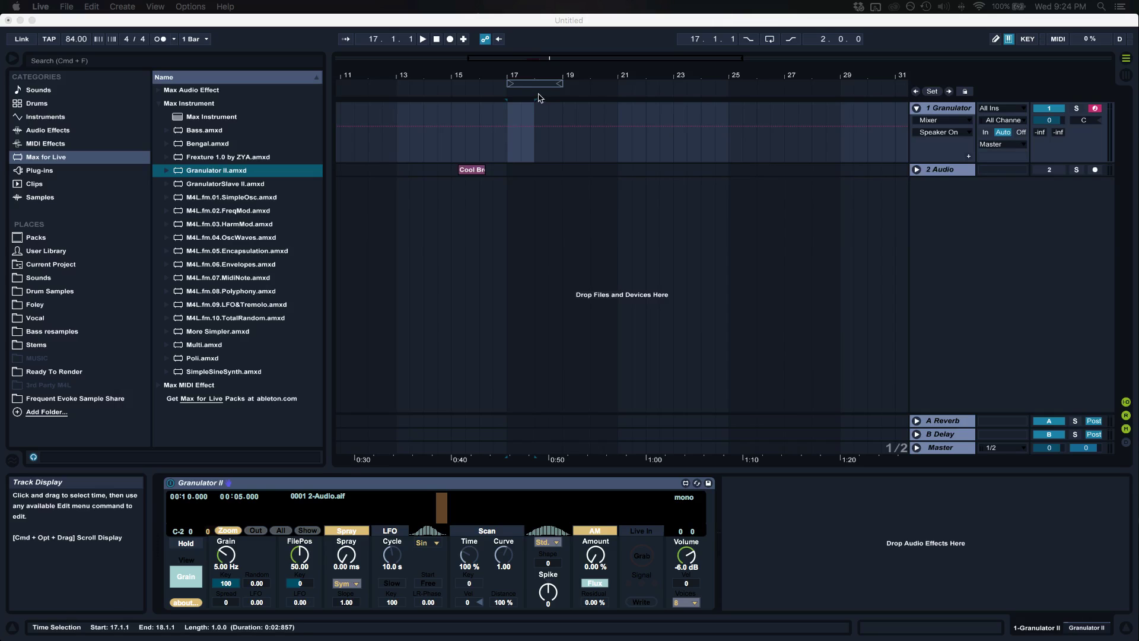
Audition the Cool Break clip by soloing and playing the 2 Audio track, and unsolo the track.
click(552, 67)
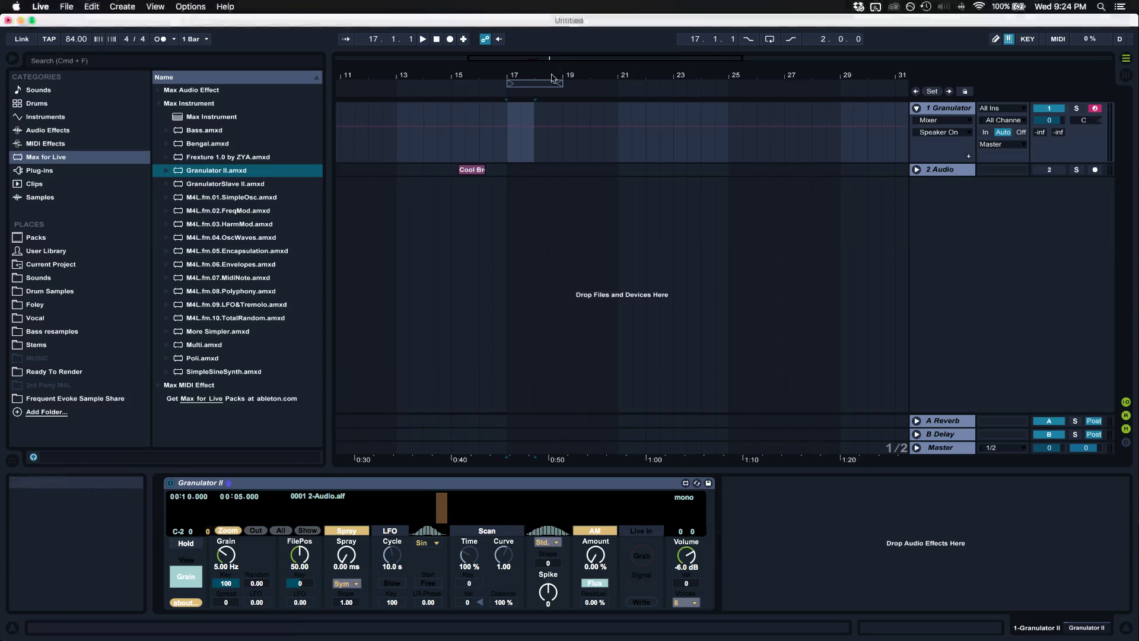
drag(556, 63, 555, 95)
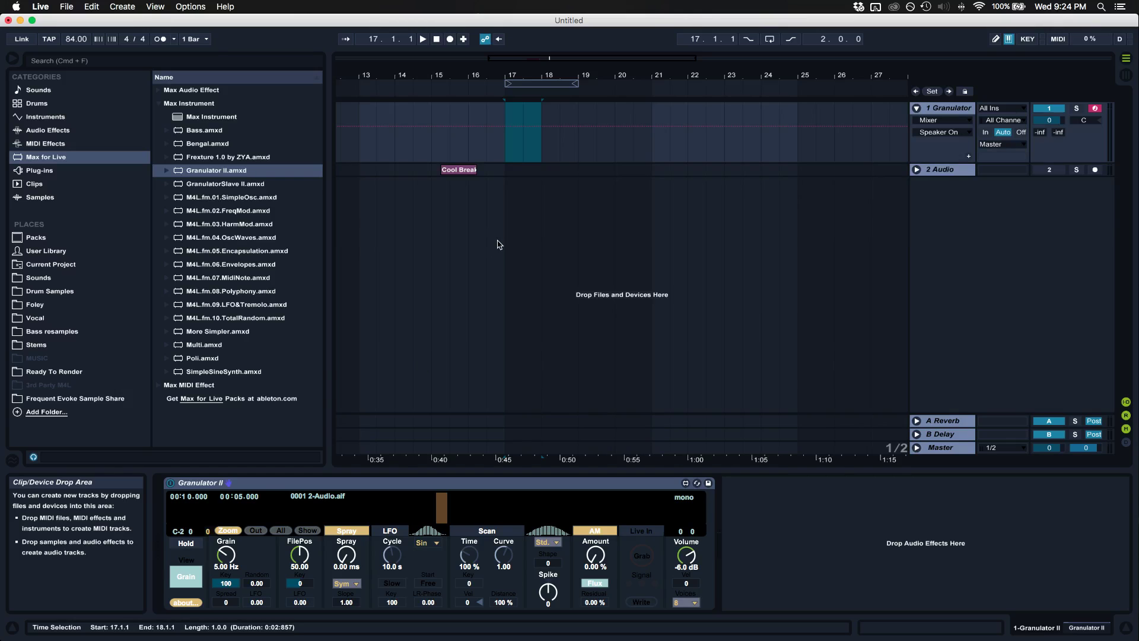
click(458, 170)
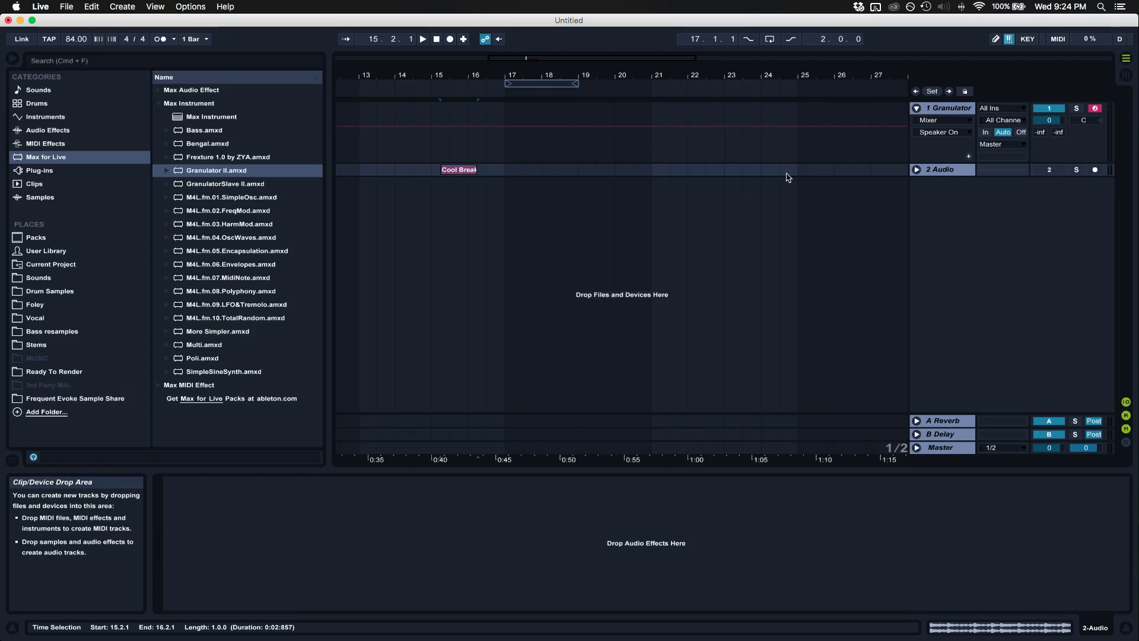
click(1076, 169)
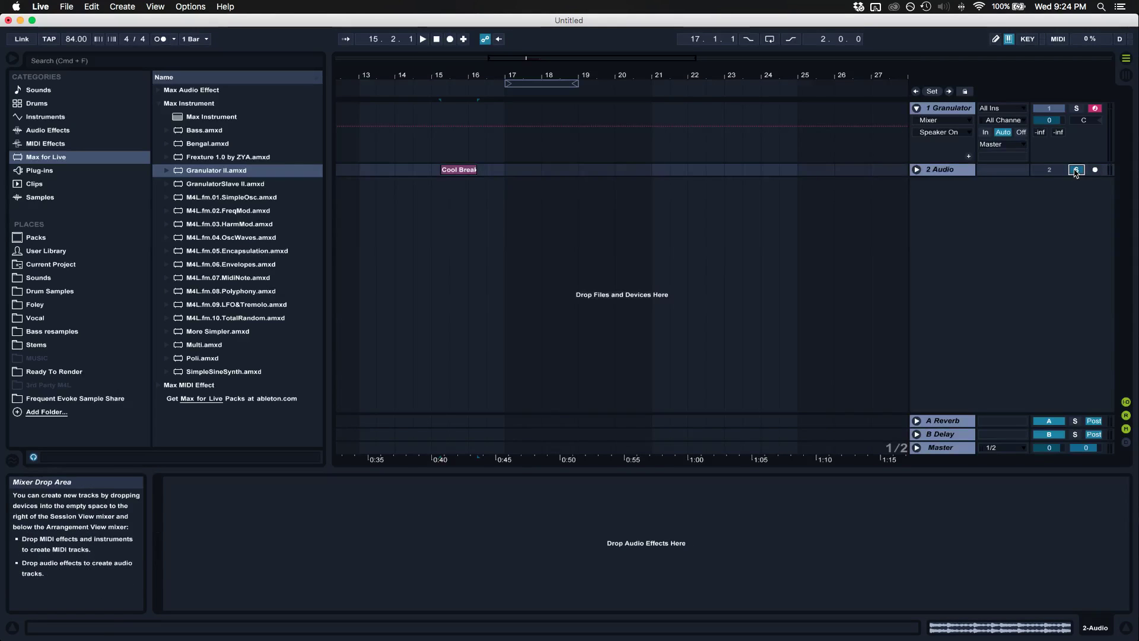
key(space)
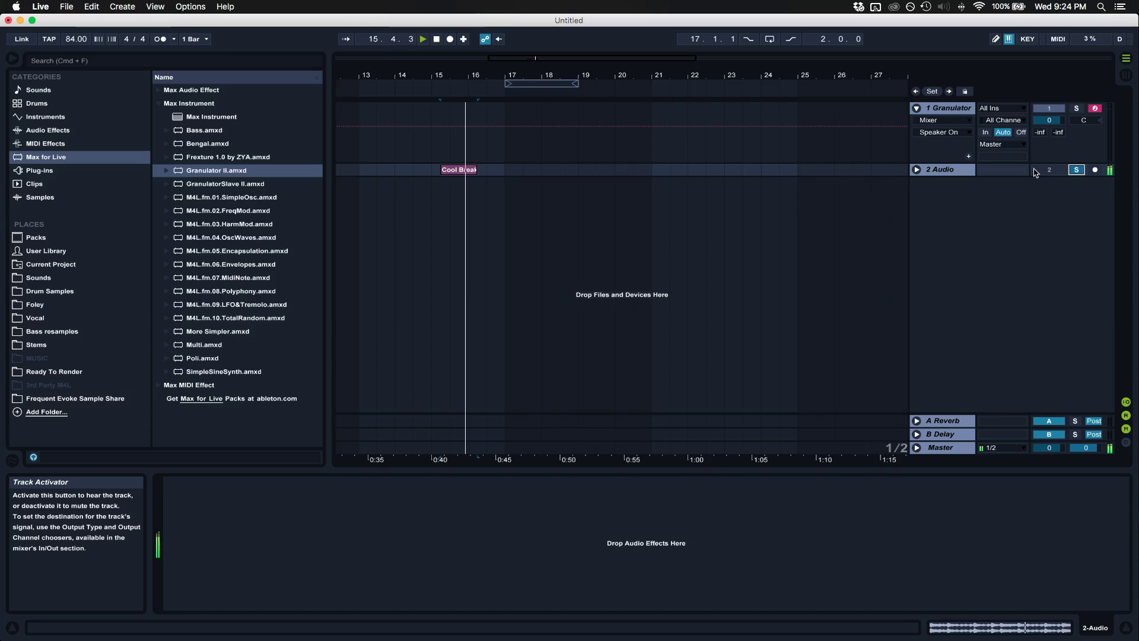
click(1077, 170)
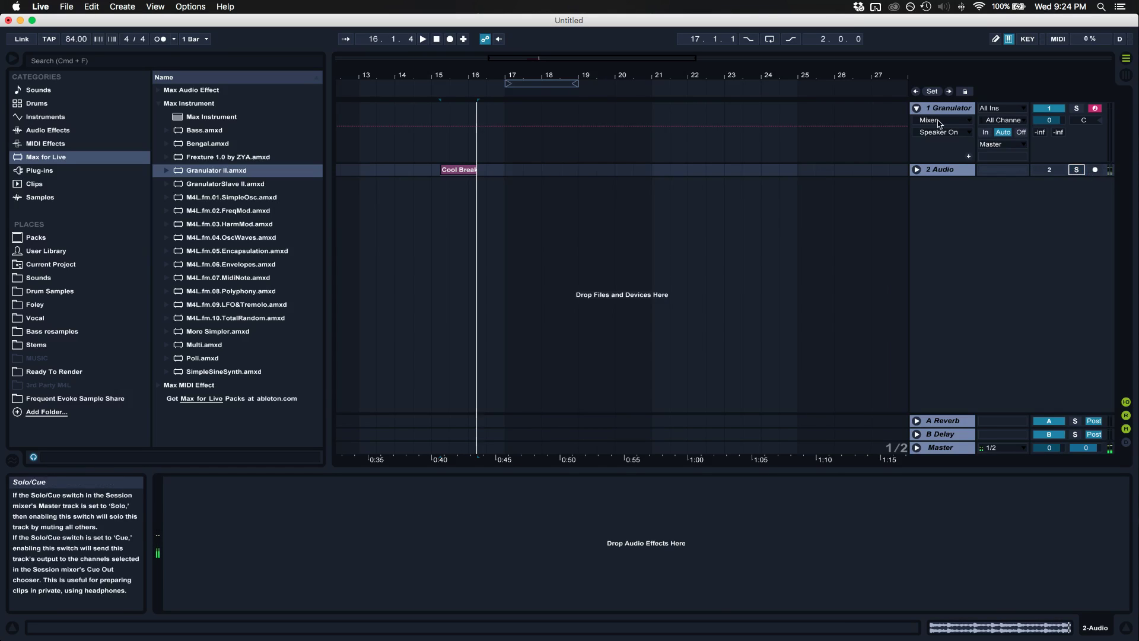
Load the Cool Break clip into Granulator II and group the device into an Instrument Rack with its macro controls shown.
click(947, 108)
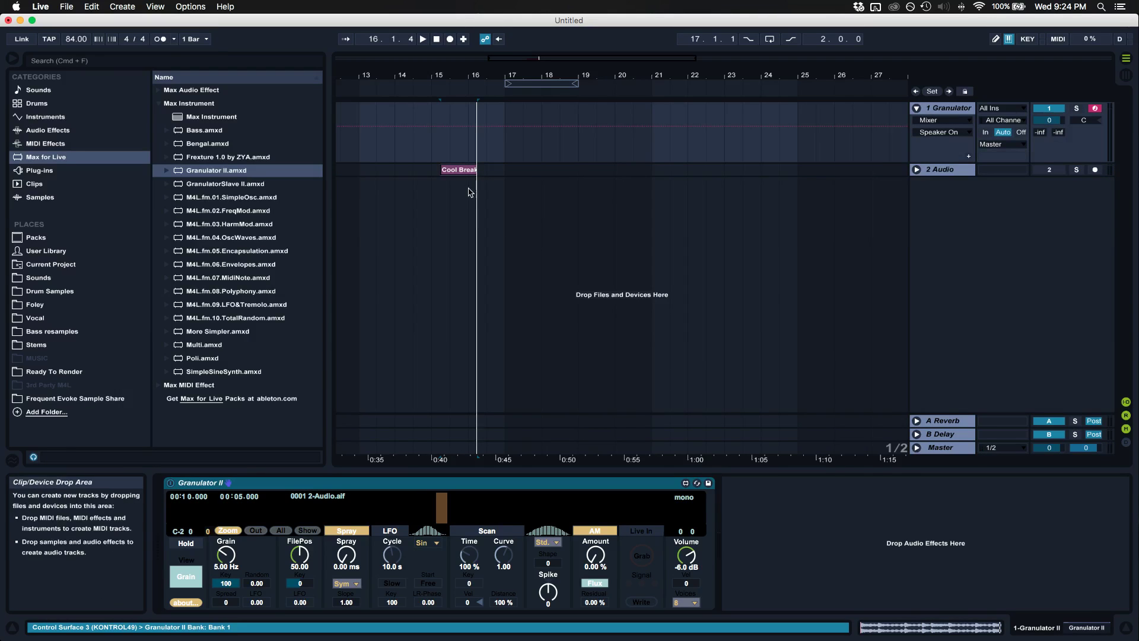
drag(458, 169, 498, 511)
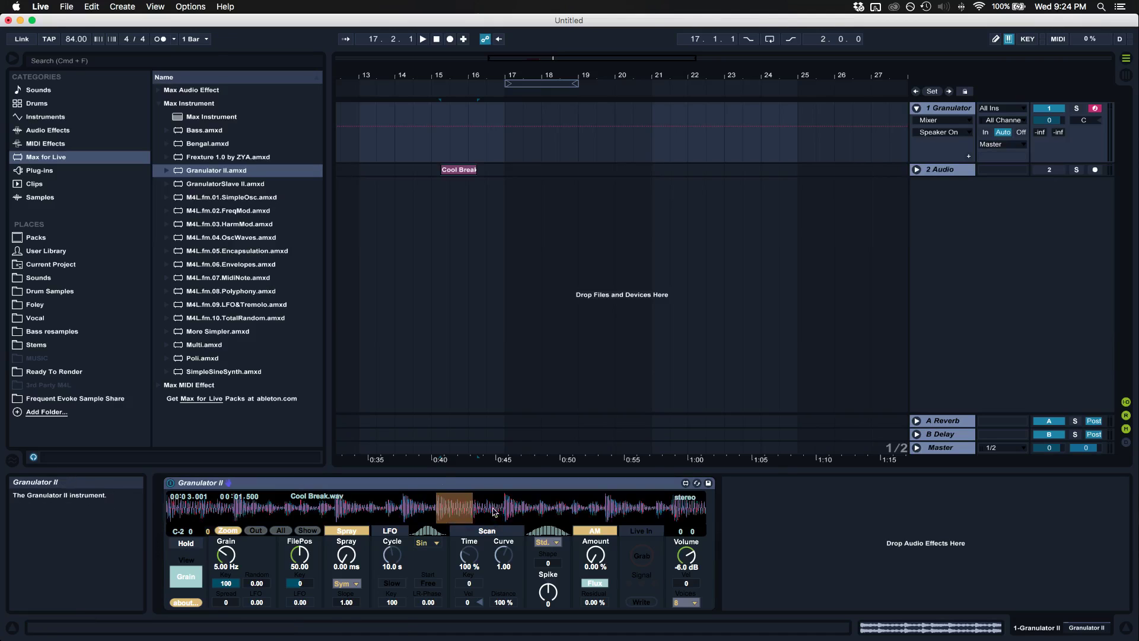
key(super+g)
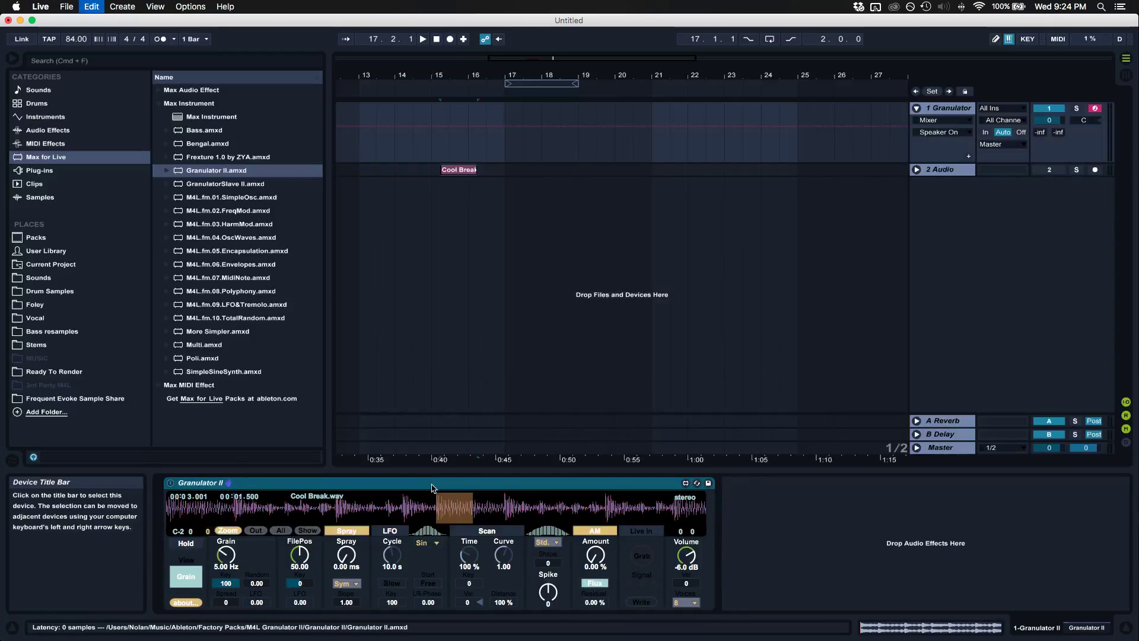
click(171, 496)
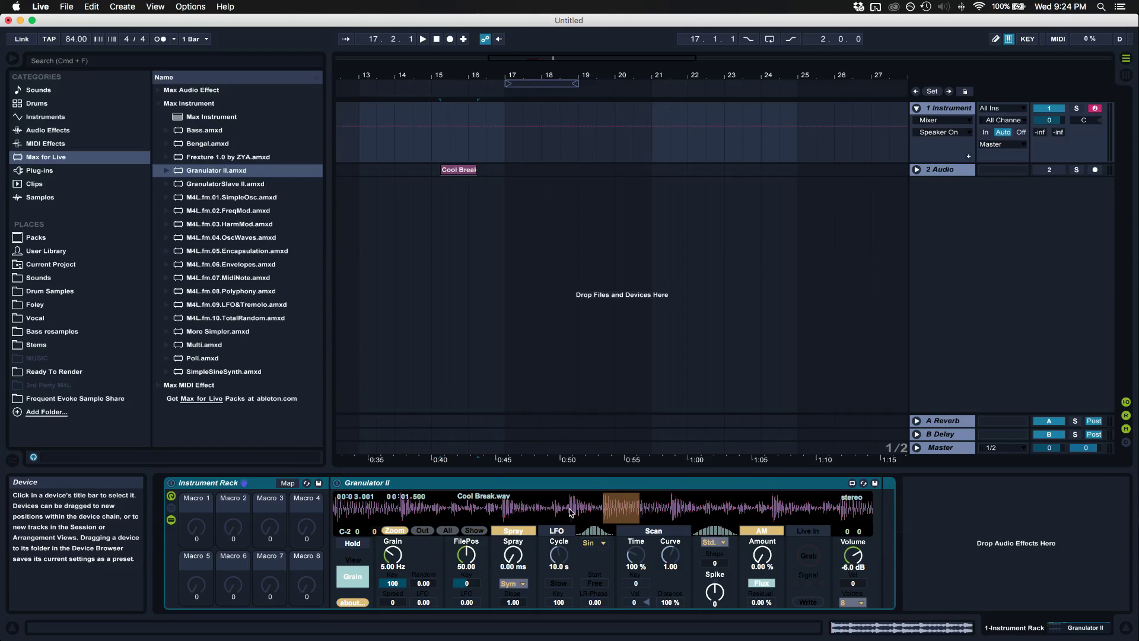
Try different Grain frequencies in Granulator II, ranging from about 9.5 Hz to 150 Hz.
drag(410, 556, 410, 537)
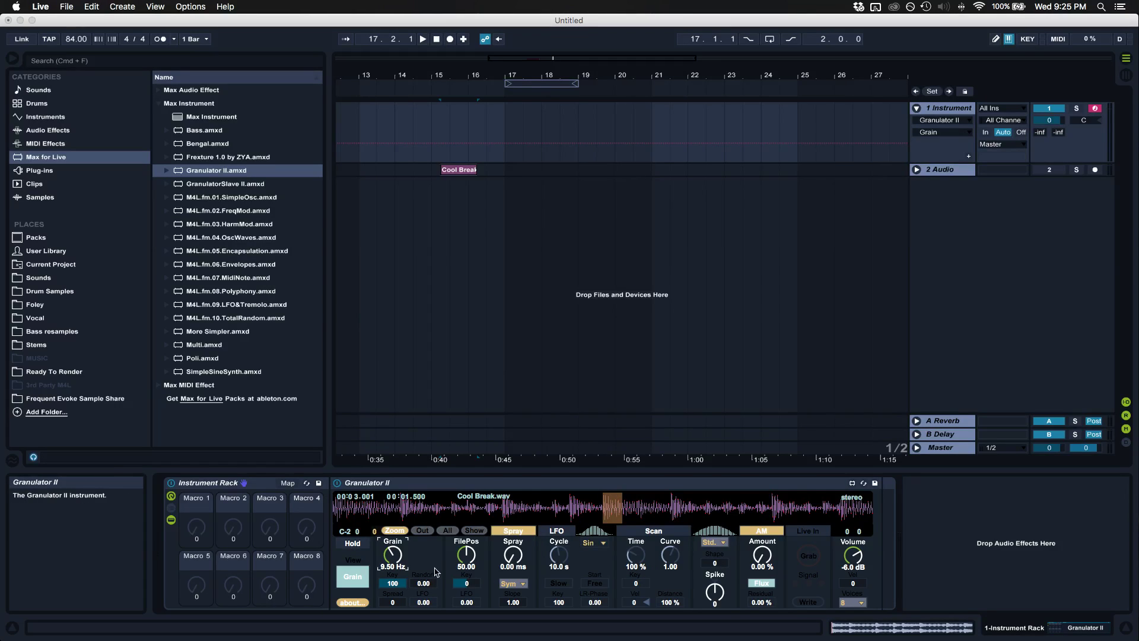
drag(401, 571, 399, 555)
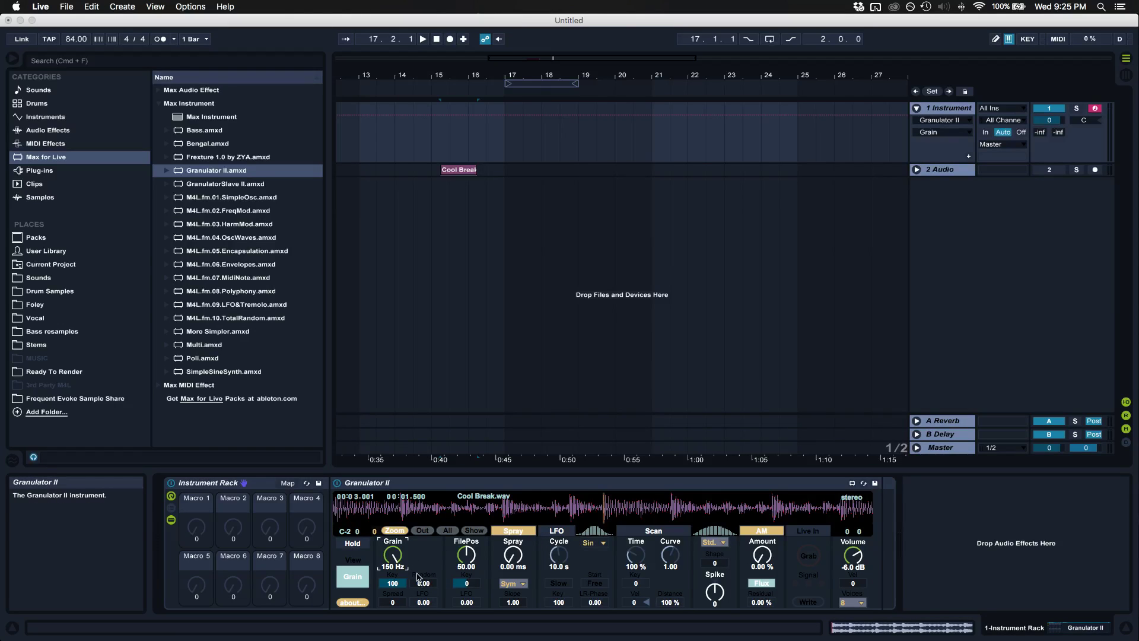
drag(393, 556, 393, 563)
drag(395, 556, 395, 562)
drag(396, 558, 396, 563)
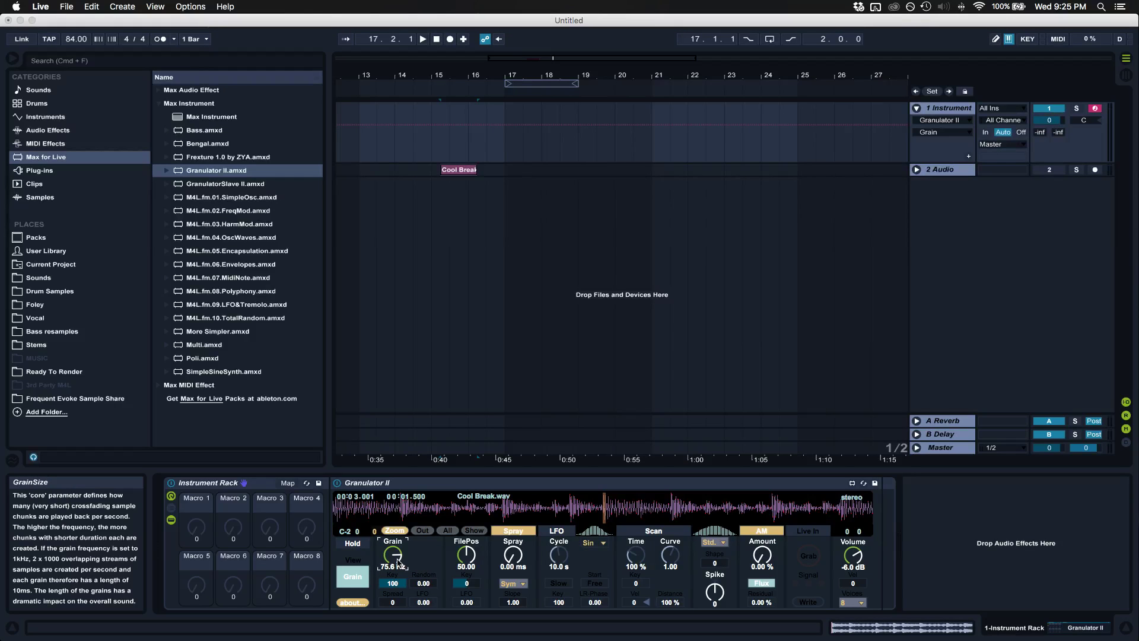
mouse_move(388, 559)
mouse_down()
mouse_move(388, 577)
mouse_move(388, 553)
mouse_up()
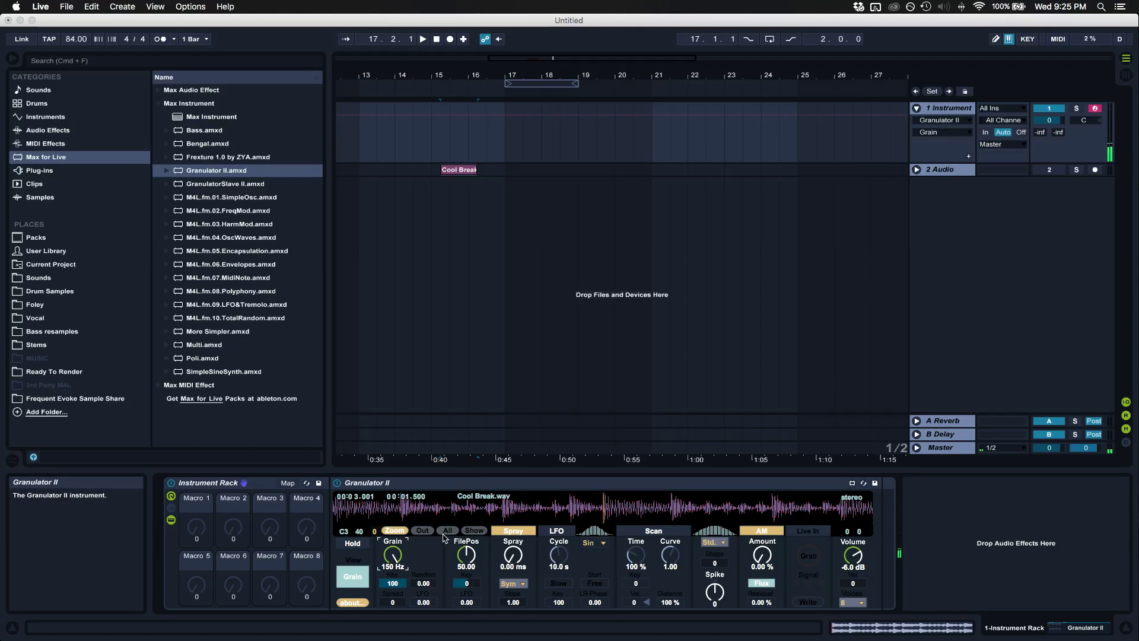
Map Granulator II's Grain parameter to Macro 1 and set that macro to about 13.8 Hz.
right_click(392, 555)
click(420, 470)
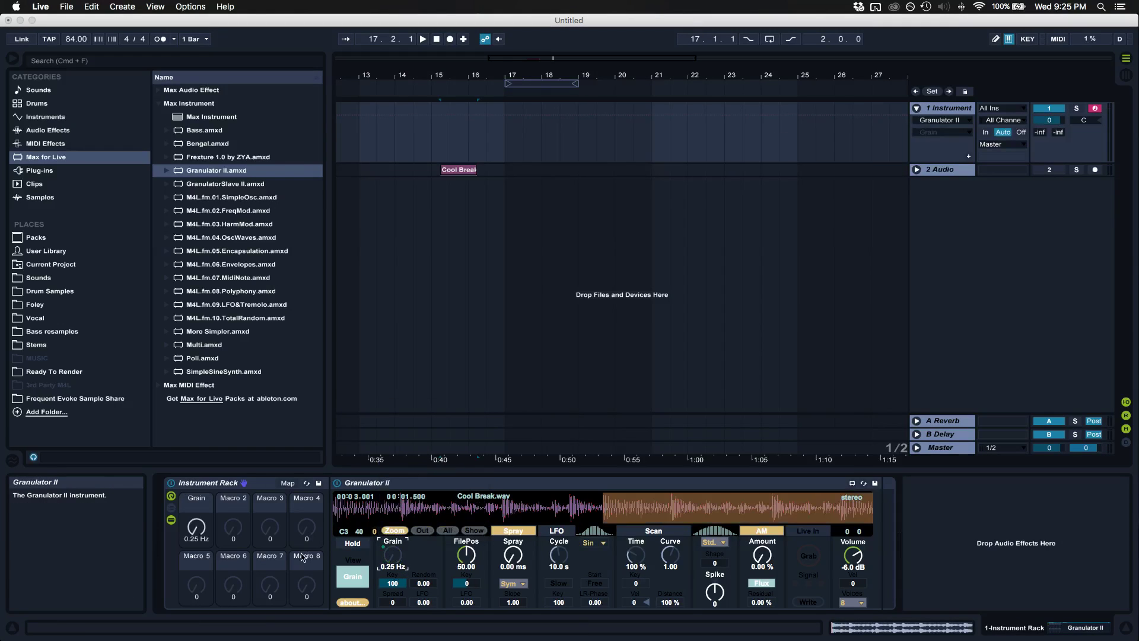
drag(211, 534, 196, 511)
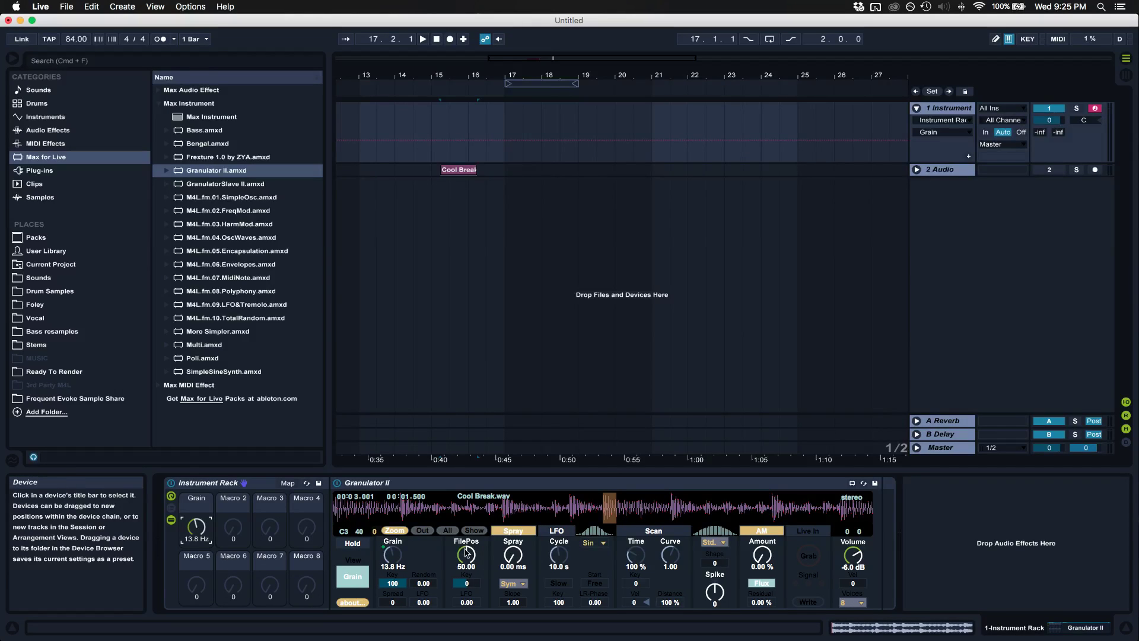
Raise the Grain macro to about 46.7 Hz while trying FilePos values of about 14.57 and 46.85.
mouse_move(467, 555)
mouse_down()
mouse_move(466, 585)
mouse_move(467, 545)
mouse_move(467, 593)
mouse_move(466, 508)
mouse_move(462, 591)
mouse_up()
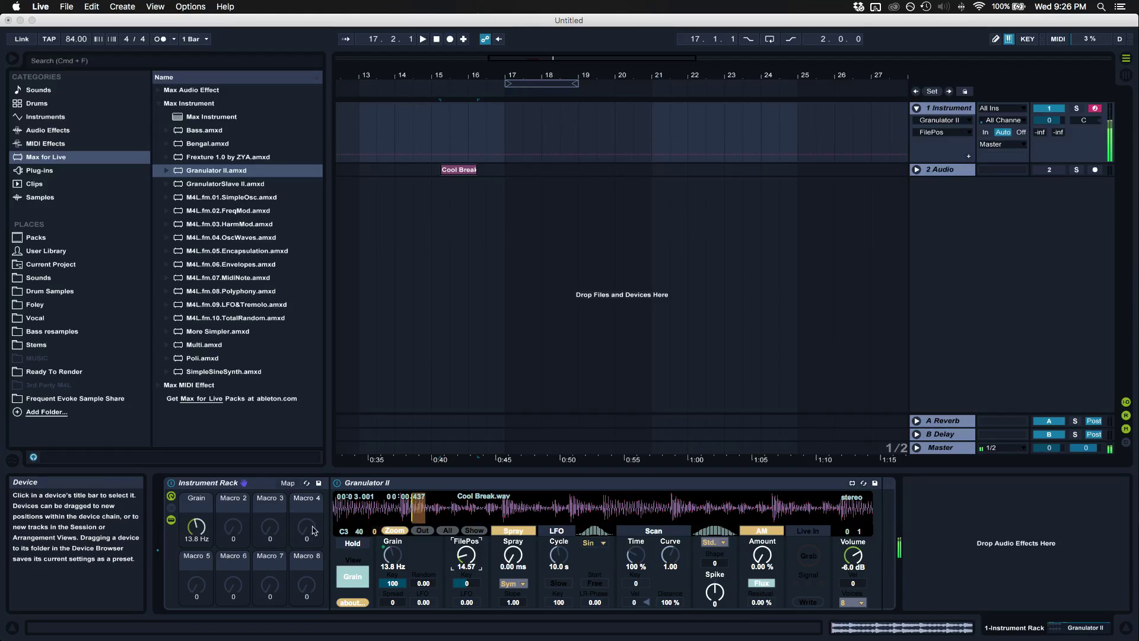
drag(197, 528, 197, 504)
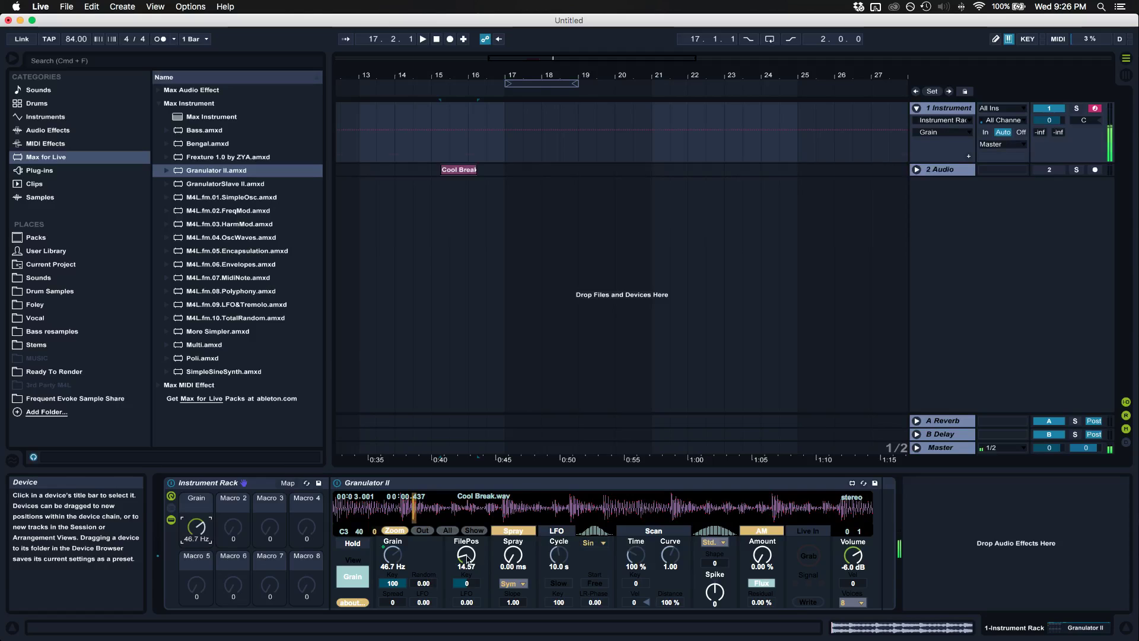
mouse_move(467, 558)
mouse_down()
mouse_move(467, 484)
mouse_move(467, 521)
mouse_up()
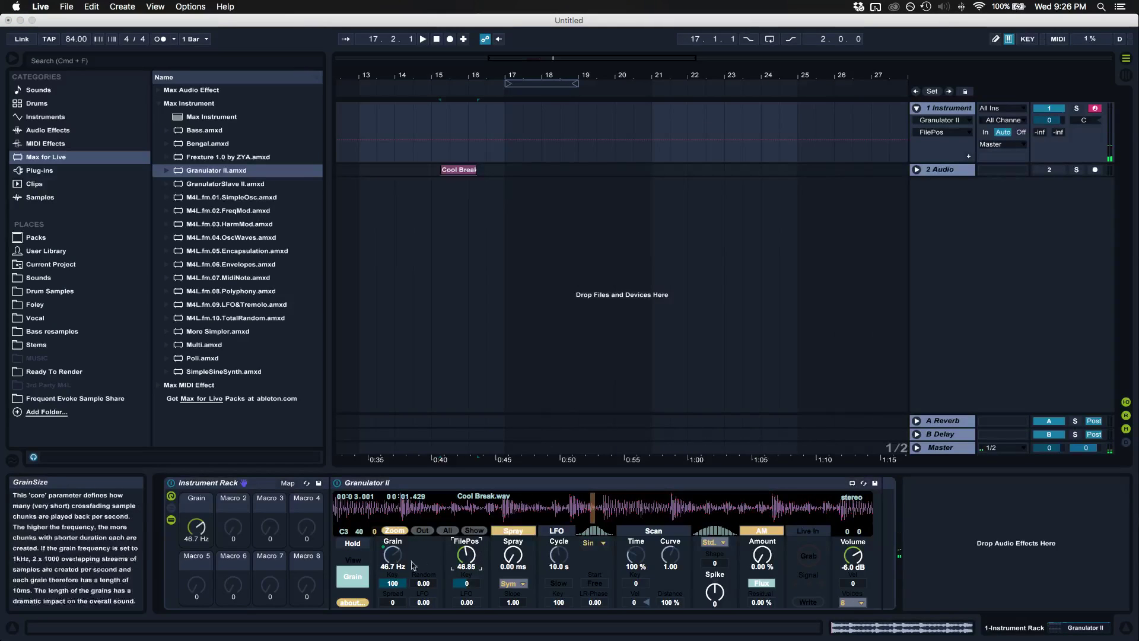
Map FilePos to Macro 2 and set that macro to about 15.75.
right_click(467, 561)
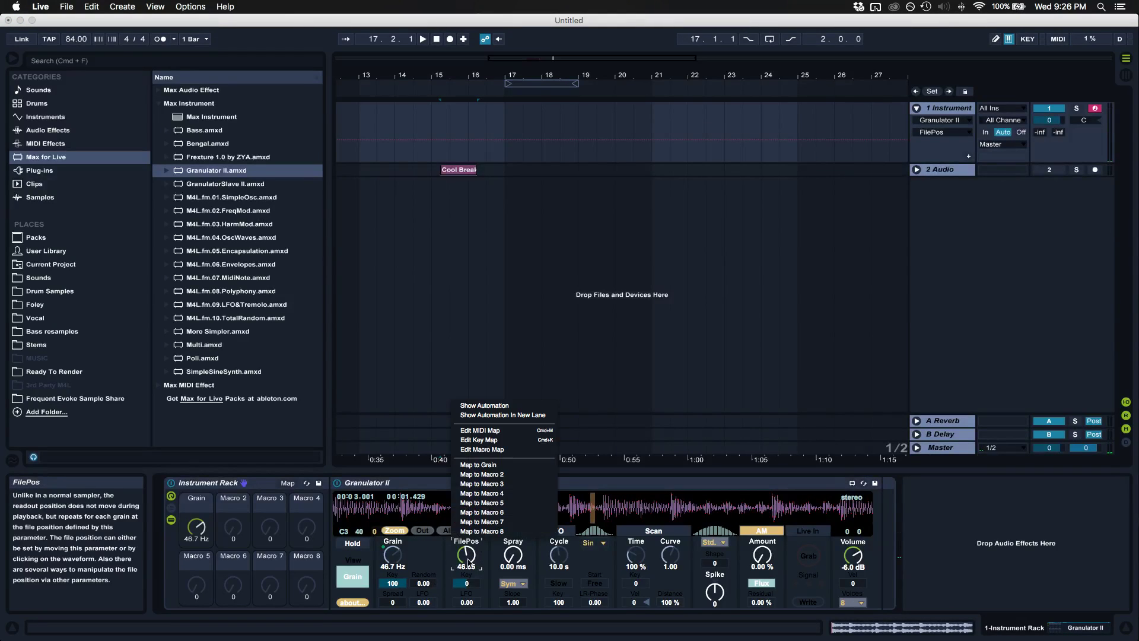
click(497, 475)
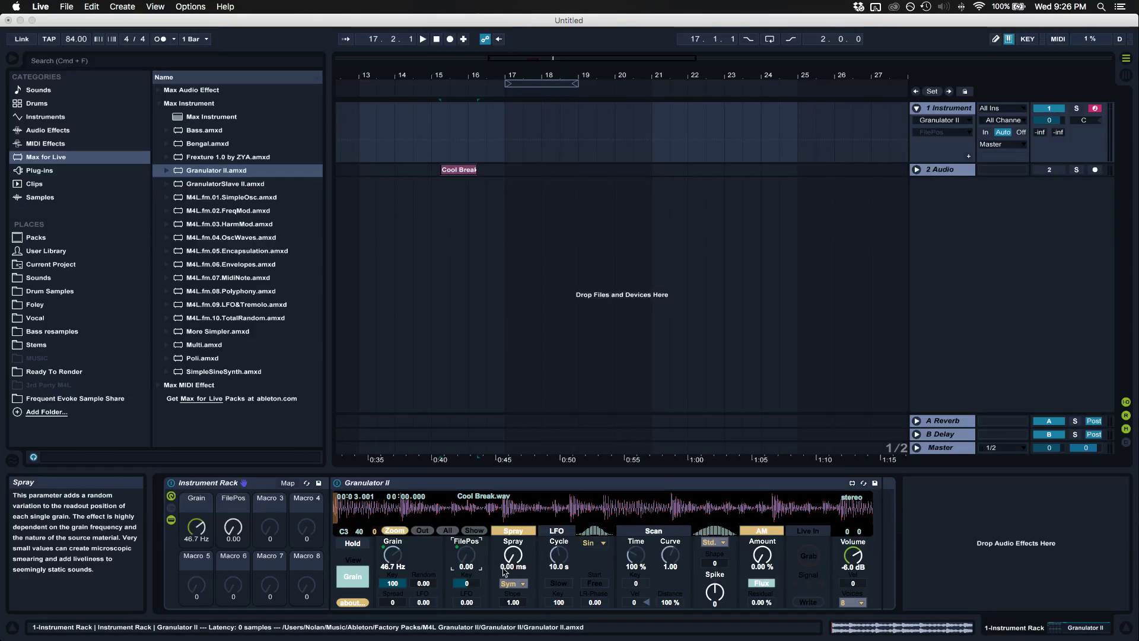
drag(233, 527, 233, 512)
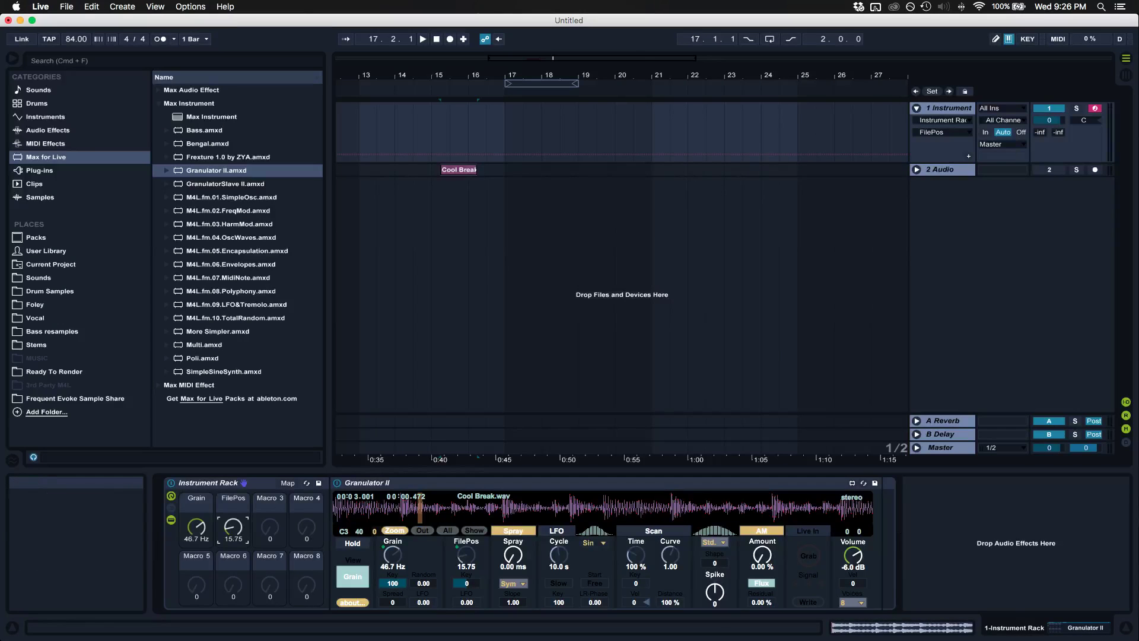
Choose 8 as the number of voices for Granulator II.
click(852, 602)
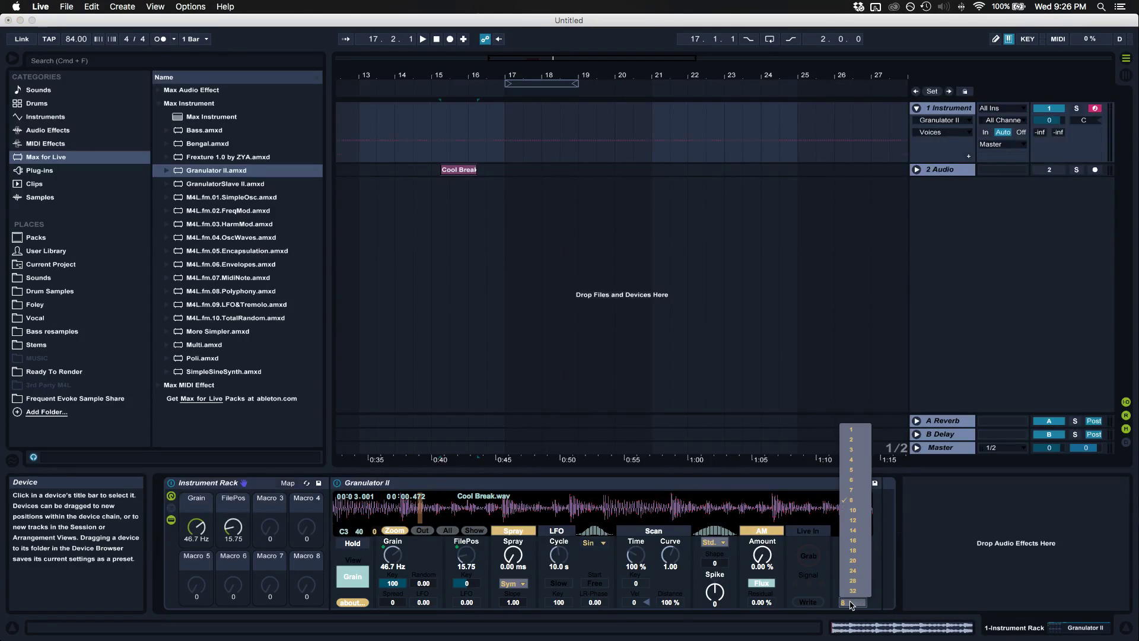
click(859, 501)
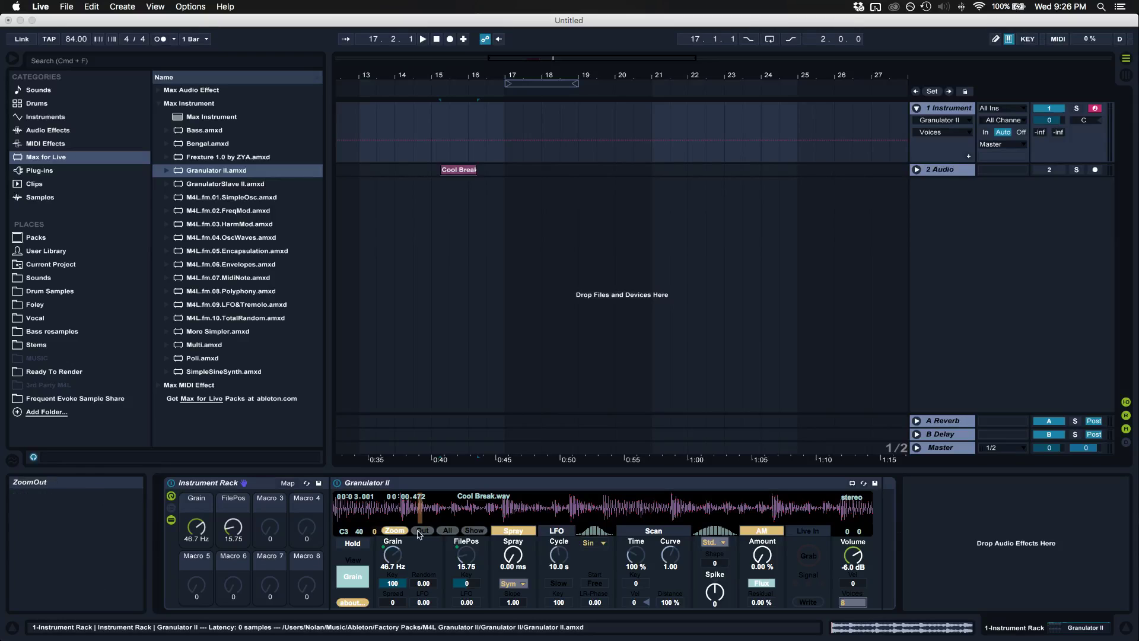
Try Spray amounts from about 0.01 ms to 2.53 s in Granulator II, auditioning the effect with a played note.
drag(513, 560, 513, 558)
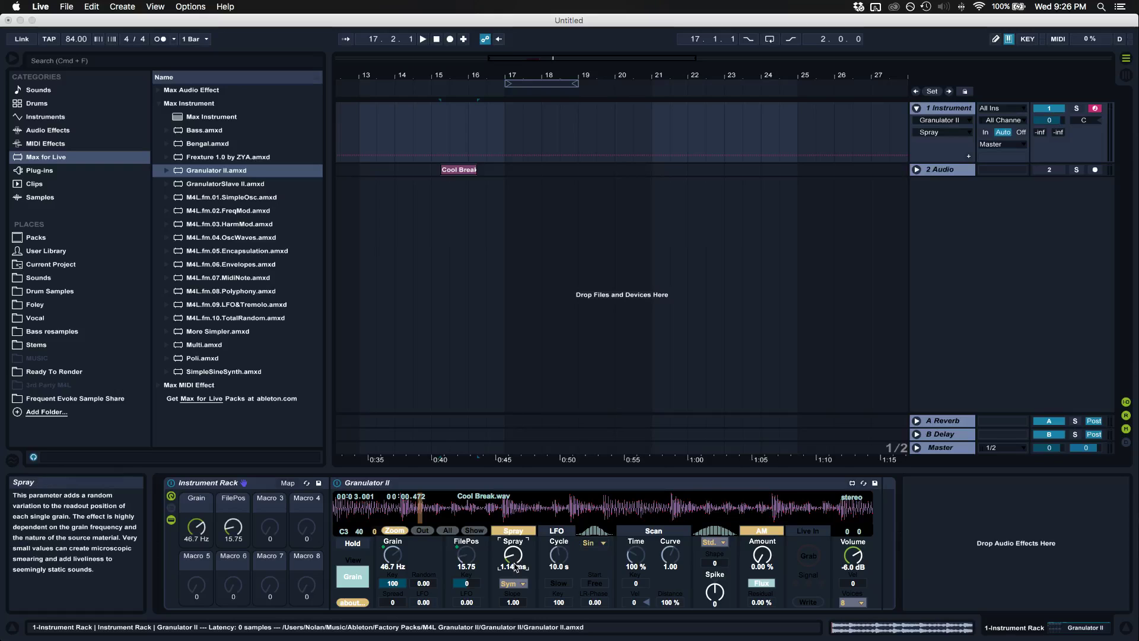
drag(513, 554, 513, 546)
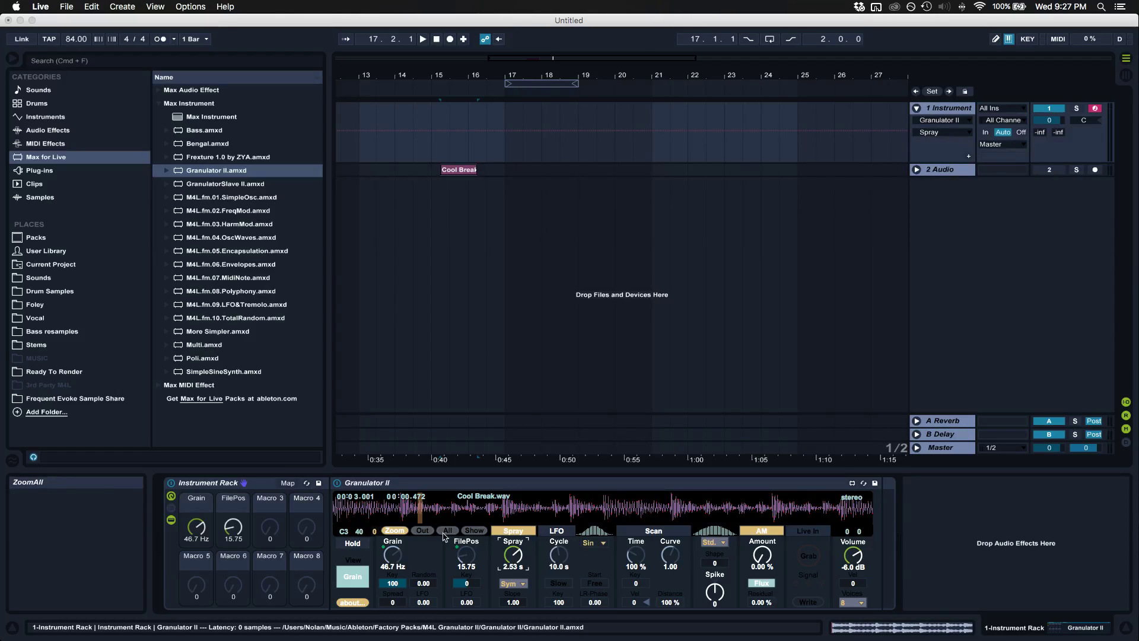
key(a)
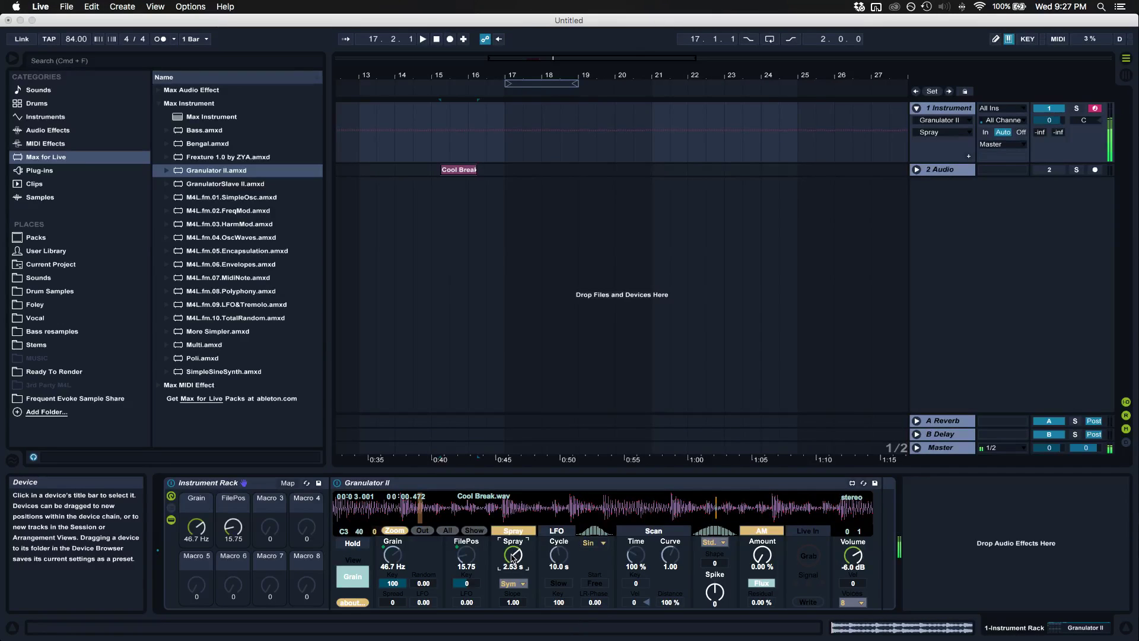
drag(509, 564, 498, 601)
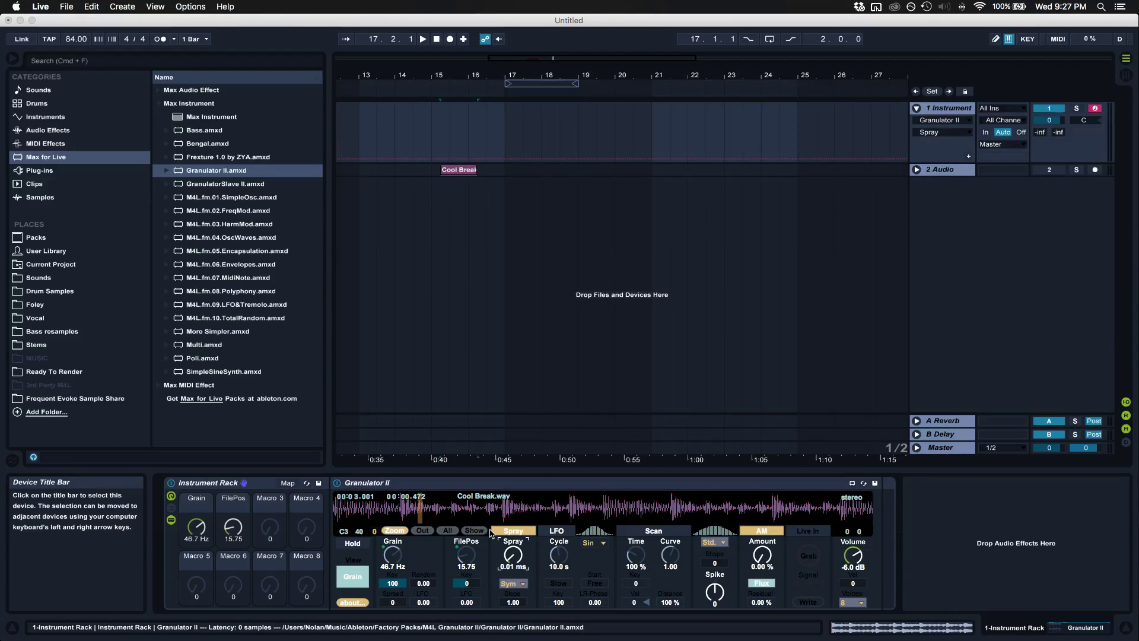
drag(512, 557, 511, 556)
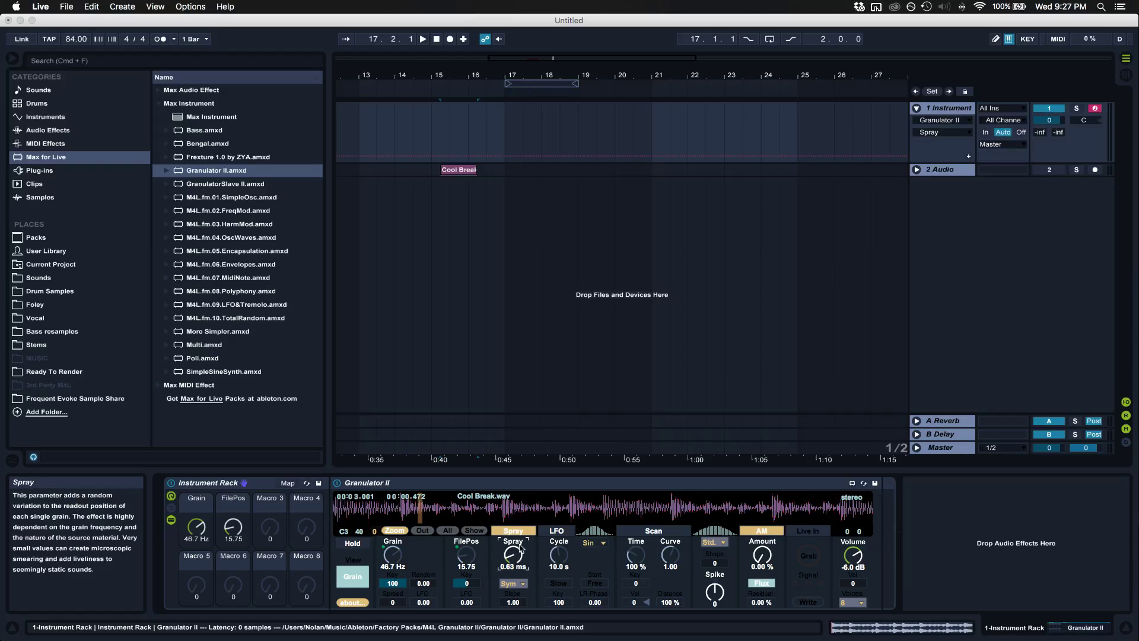
Map Granulator II's Spray parameter to Macro 3 and select that macro's knob.
right_click(513, 555)
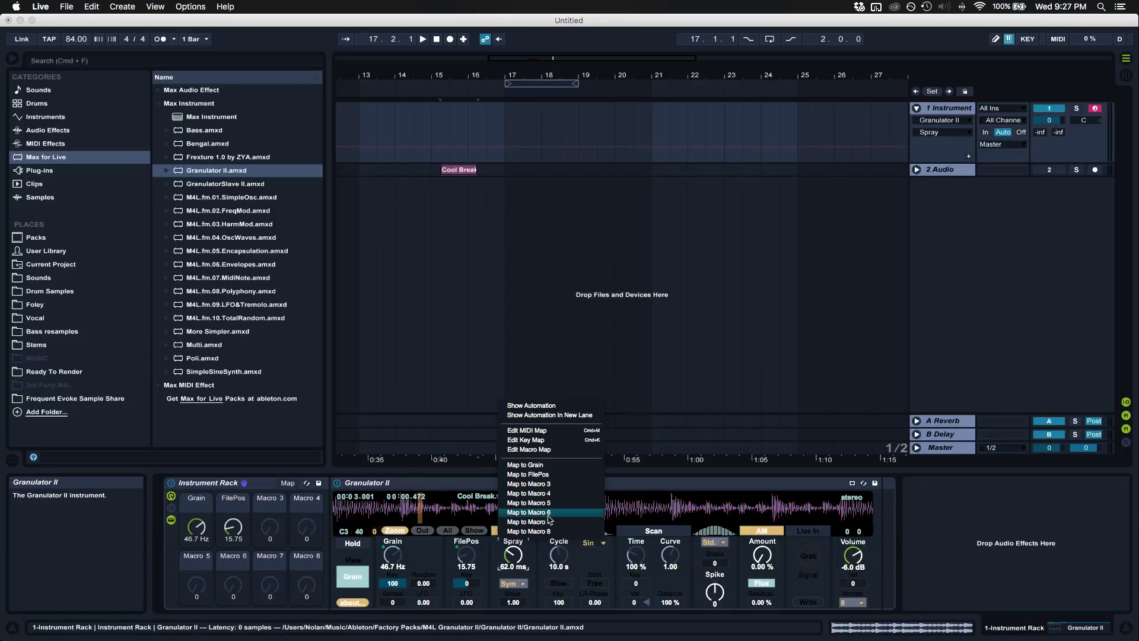
click(557, 494)
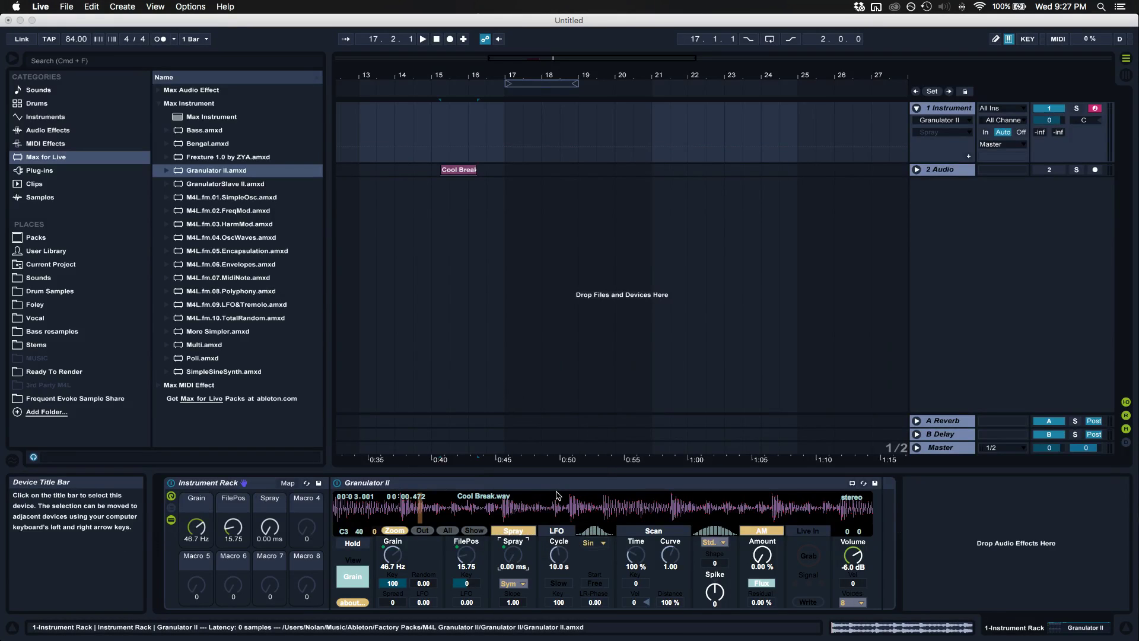
click(270, 527)
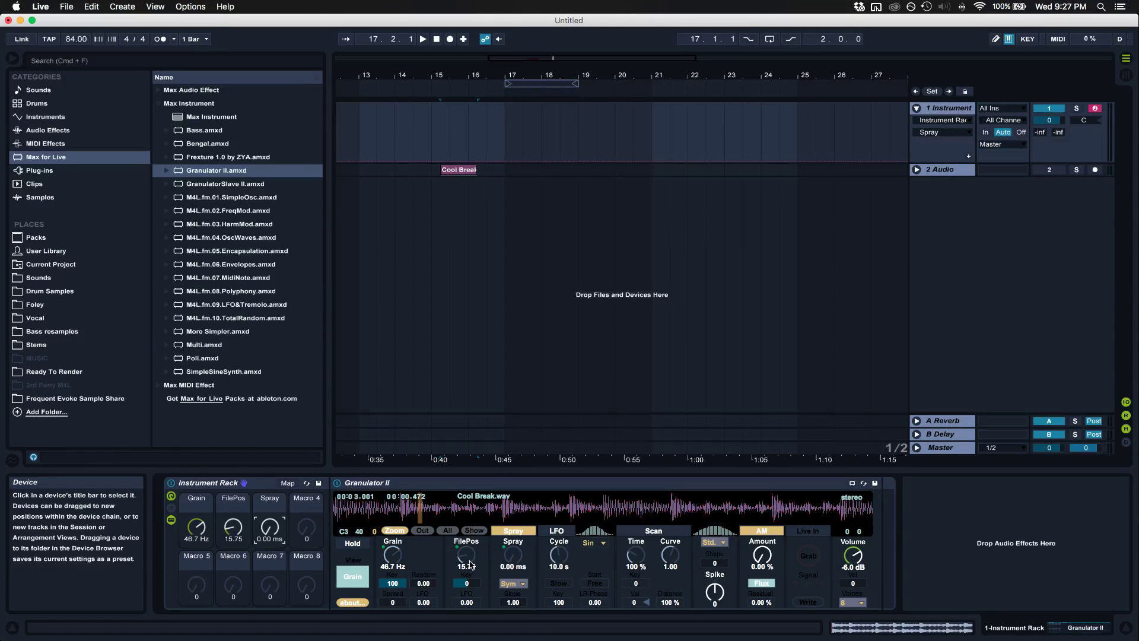
Enable the Scan section of Granulator II.
click(393, 602)
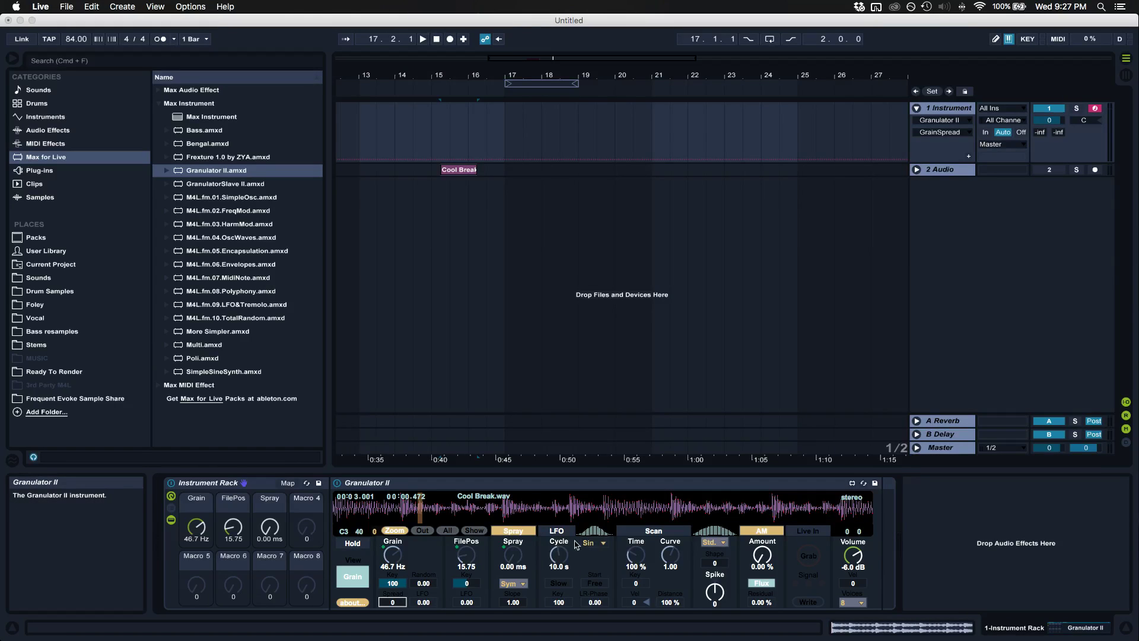
click(639, 534)
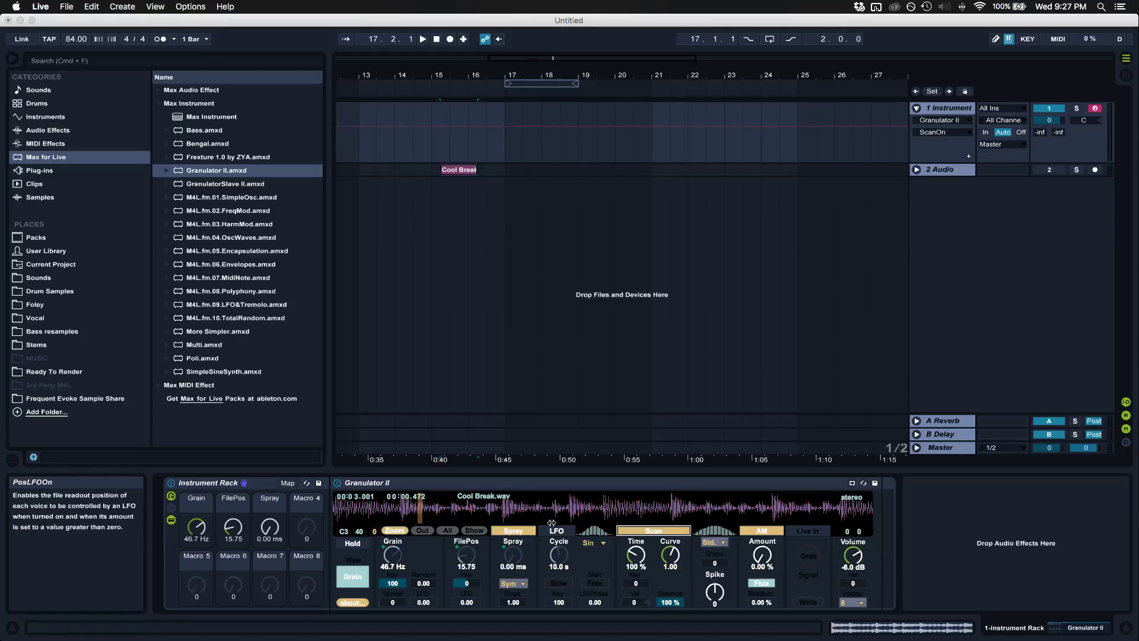
click(653, 531)
click(653, 531)
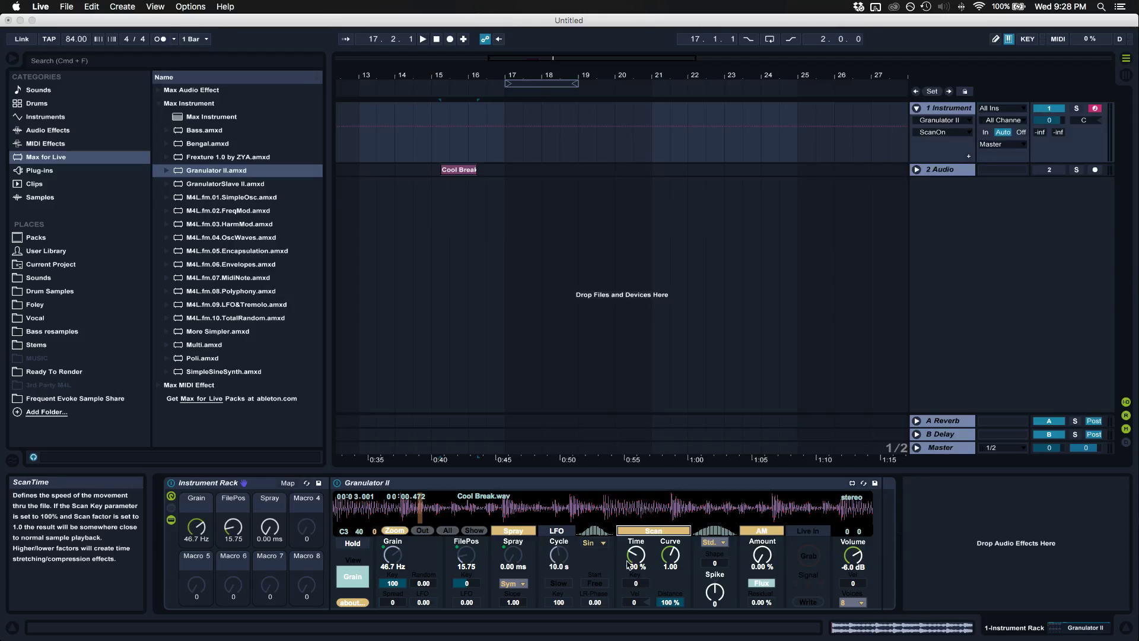
Lower the Grain macro to 5.67 Hz and try Scan Time values up to 10000 % in Granulator II.
click(196, 527)
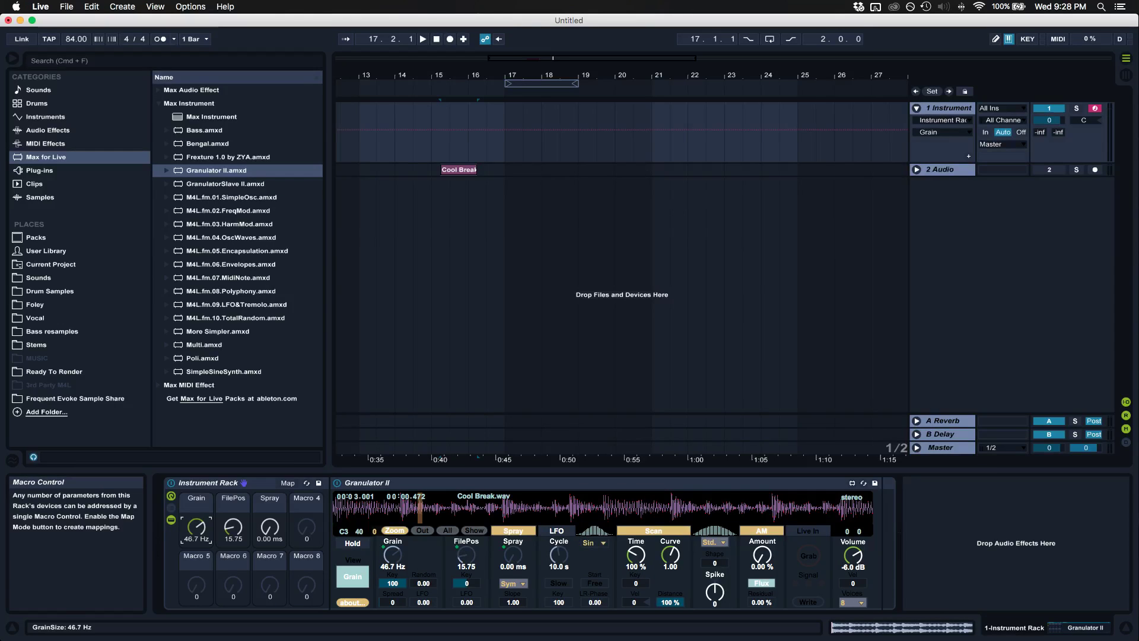
drag(196, 527, 195, 563)
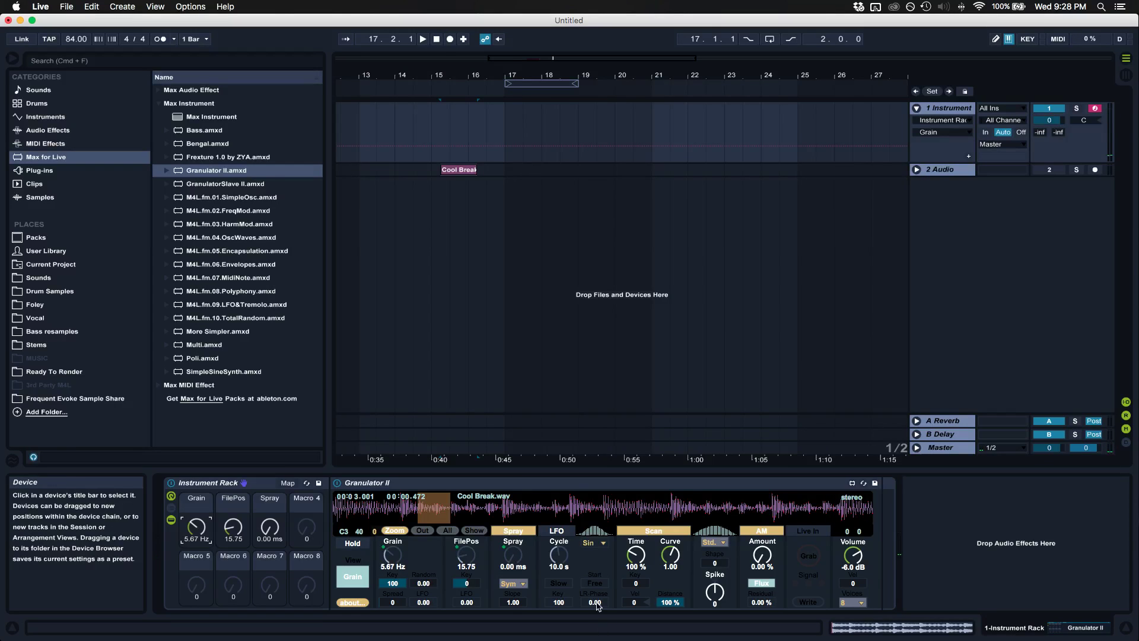
drag(635, 555, 635, 523)
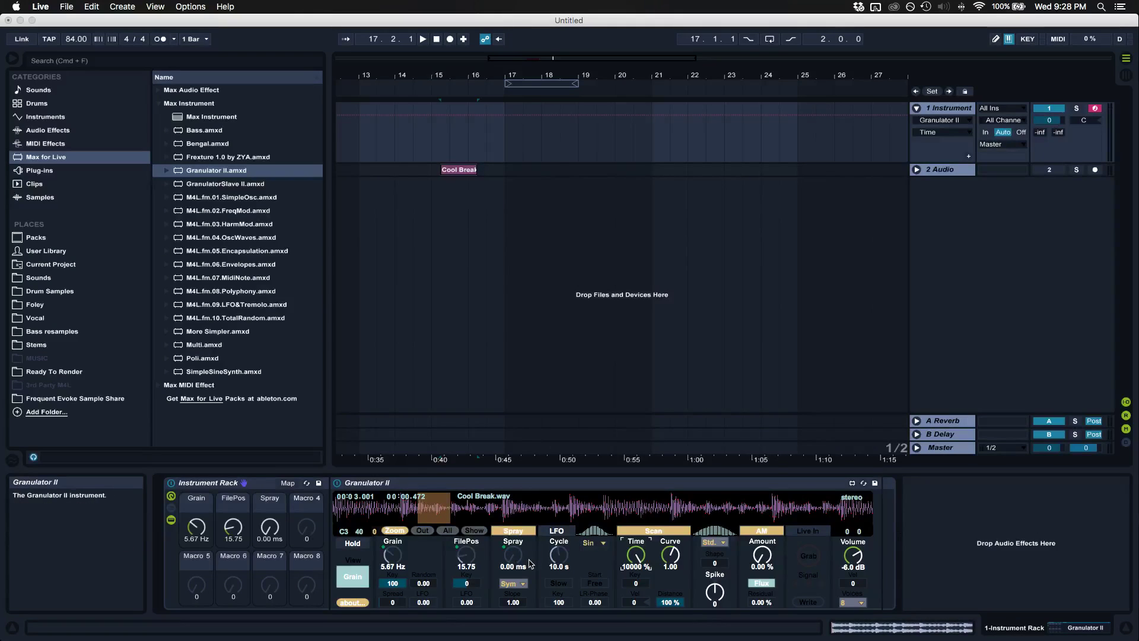
mouse_move(638, 557)
mouse_down()
mouse_move(638, 581)
mouse_move(638, 561)
mouse_move(638, 581)
mouse_move(637, 571)
mouse_up()
Map Granulator II's Scan Time parameter to Macro 4 and set that macro to 169 %.
right_click(623, 543)
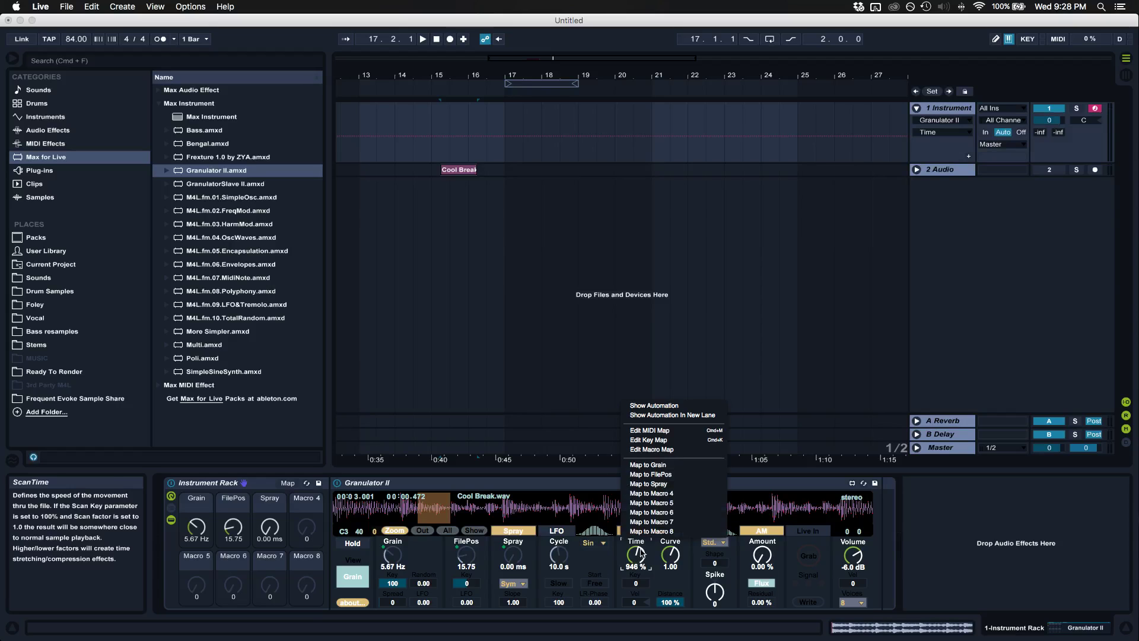
click(653, 504)
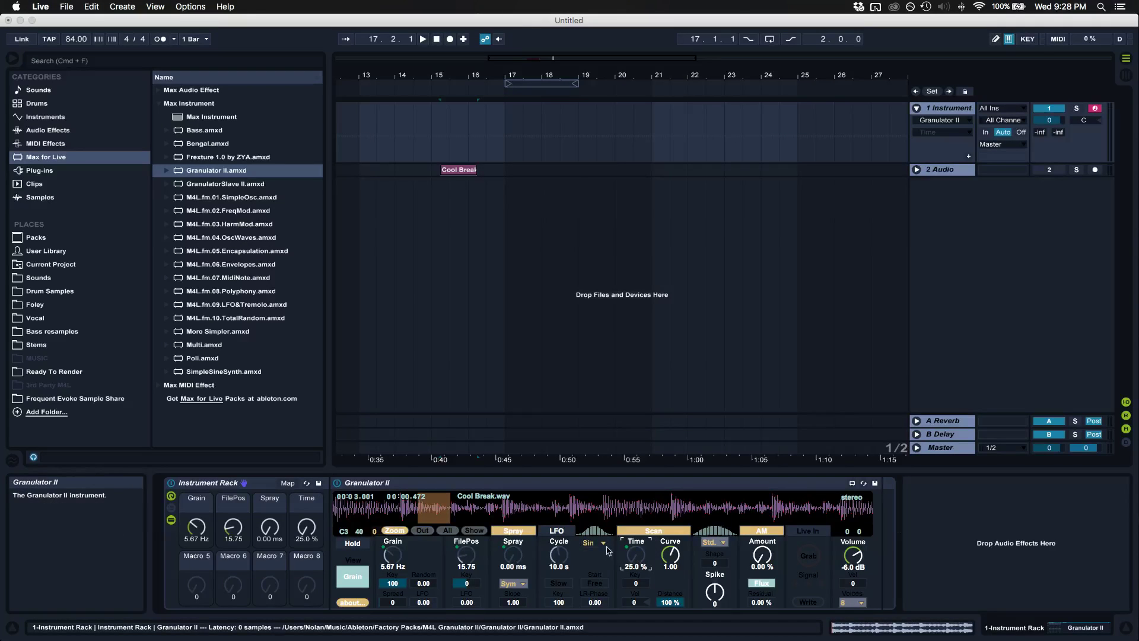
drag(307, 527, 307, 498)
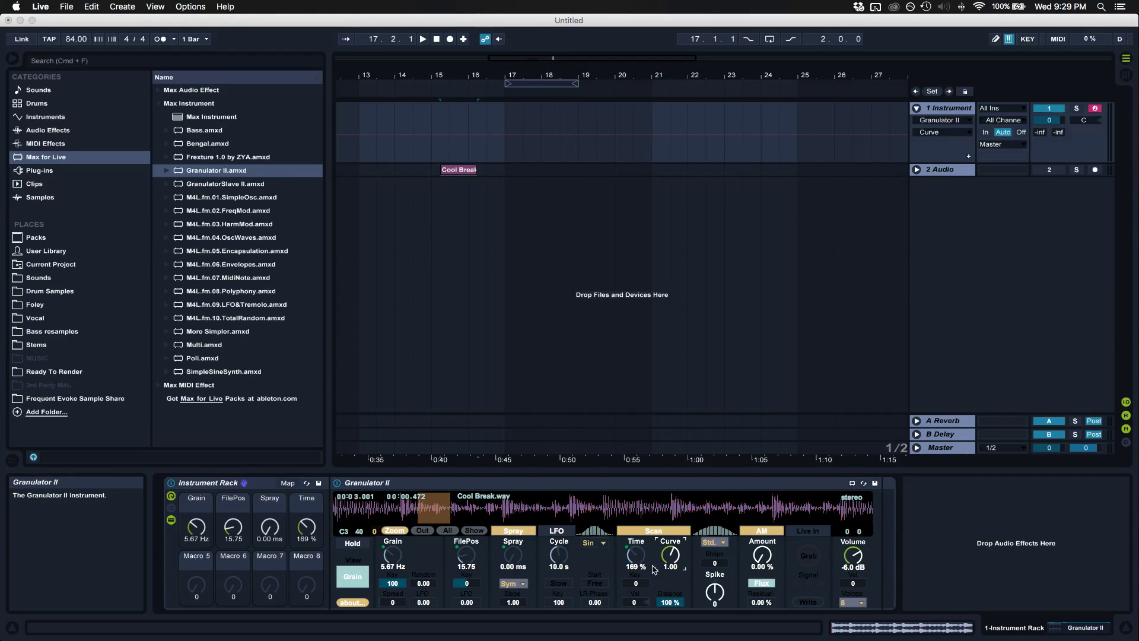
click(668, 569)
Enable FM on Granulator II's Filter page and try FM frequencies such as 782 Hz and 65.6 Hz.
click(354, 577)
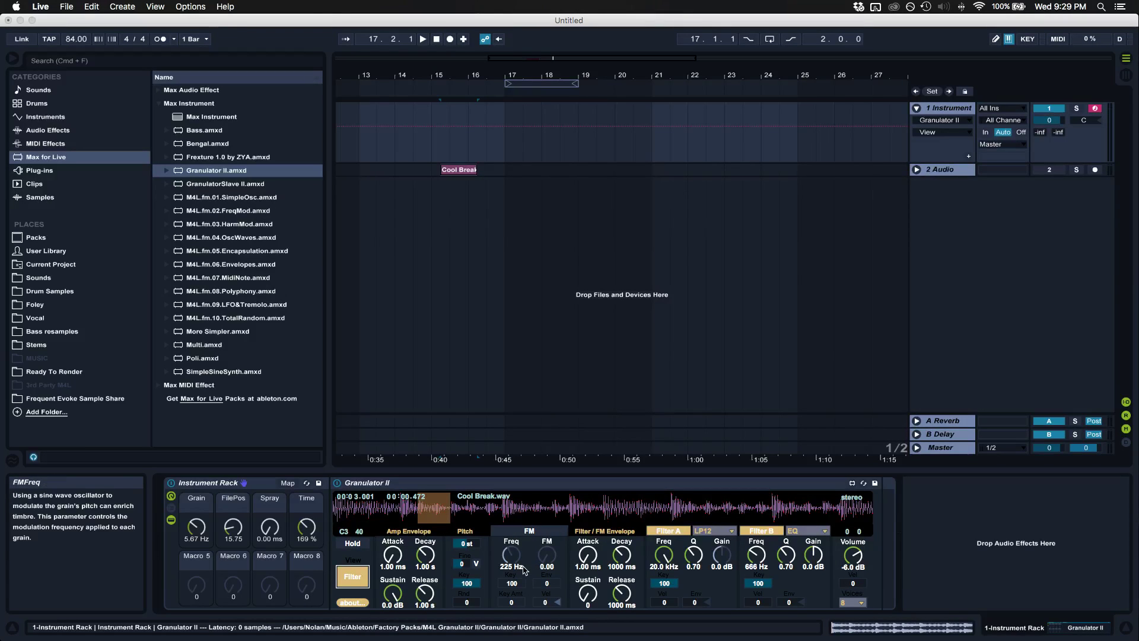
click(531, 532)
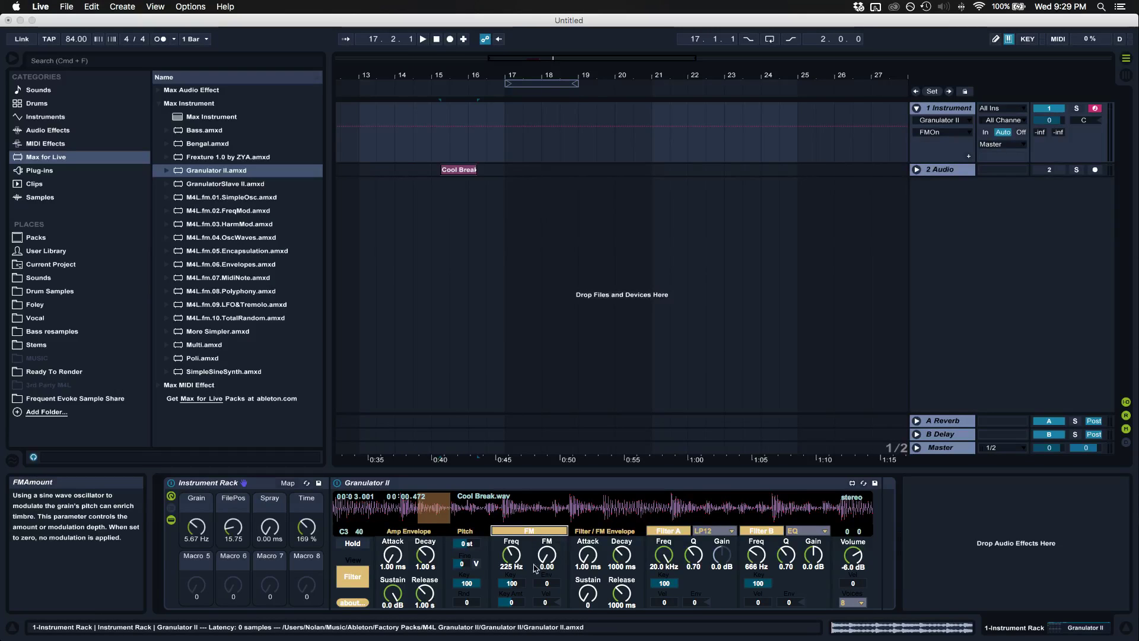
click(511, 556)
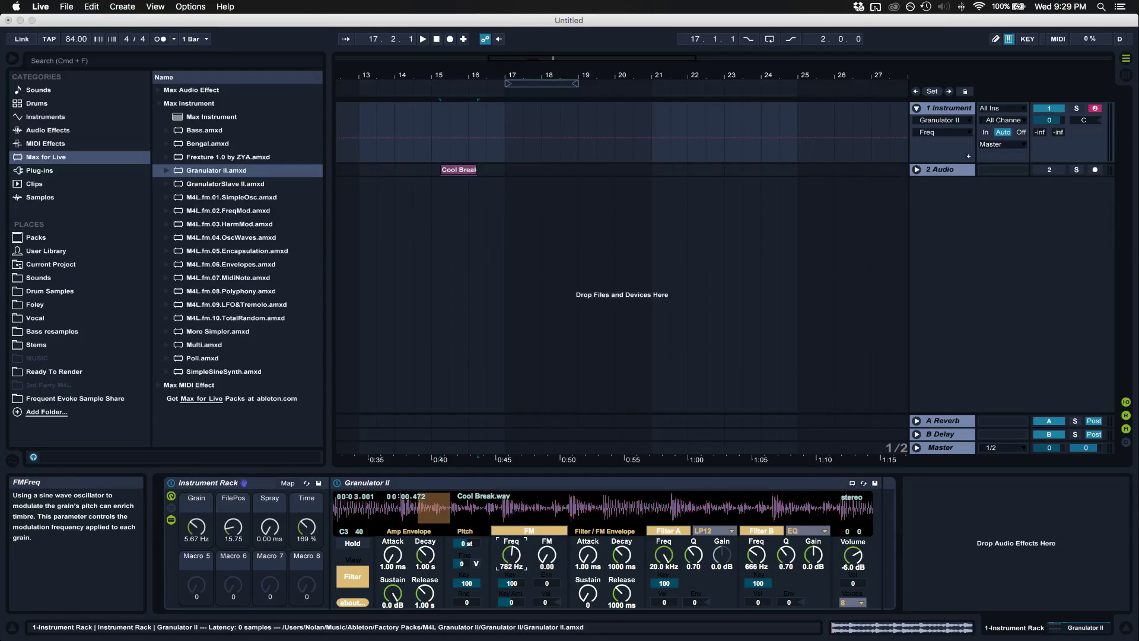
mouse_move(506, 558)
mouse_down()
mouse_move(507, 587)
mouse_move(516, 535)
mouse_move(512, 561)
mouse_up()
Map Granulator II's FM Freq parameter to Macro 5 and its FM amount to Macro 6.
right_click(509, 549)
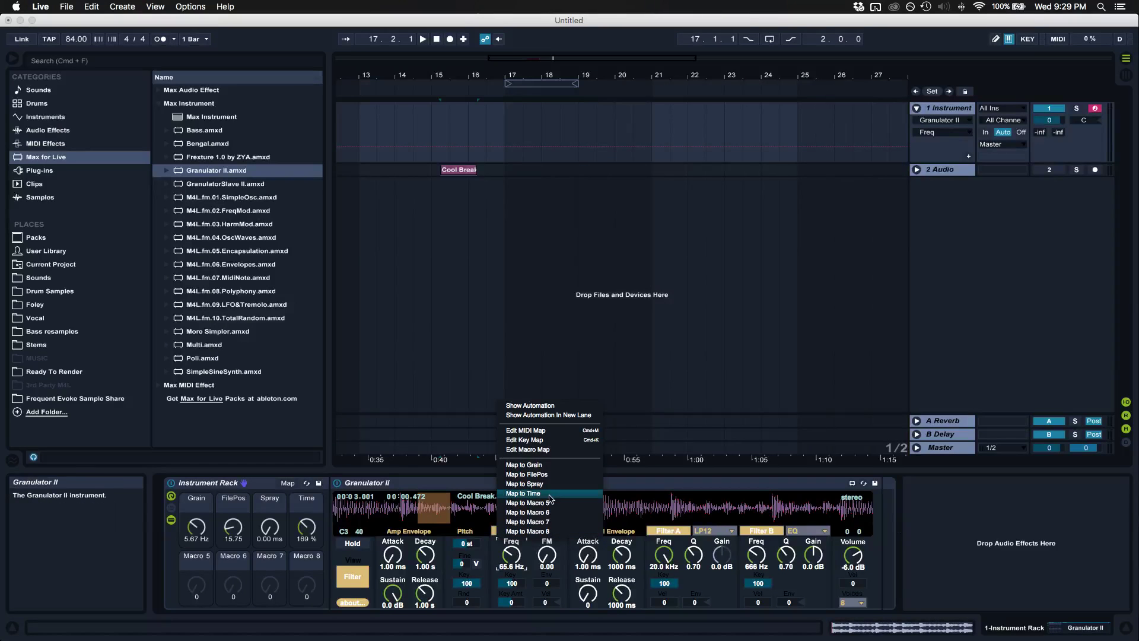
click(549, 505)
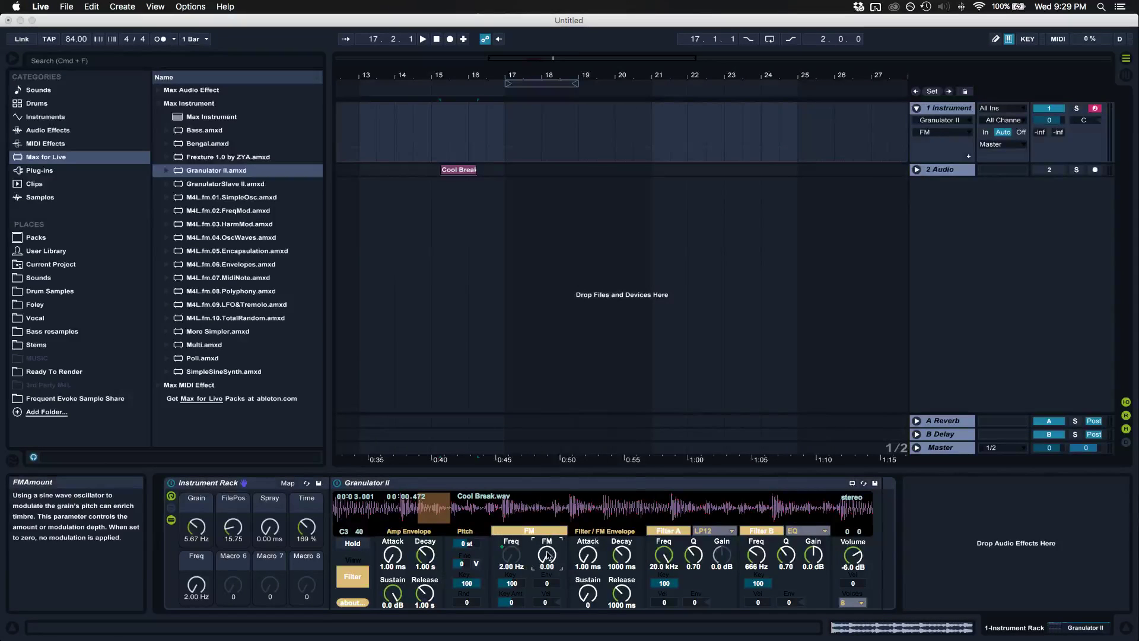
right_click(547, 554)
click(588, 514)
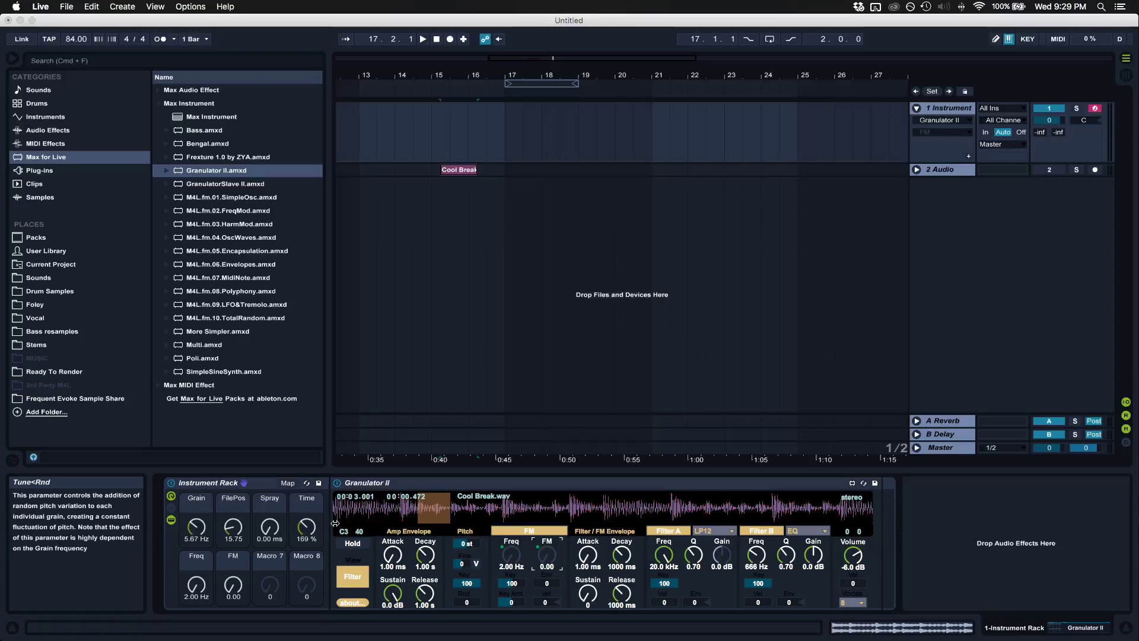
Audition high settings of the Freq and FM macros with a played note, and return them to 2.00 Hz and 0.04.
drag(196, 586, 196, 534)
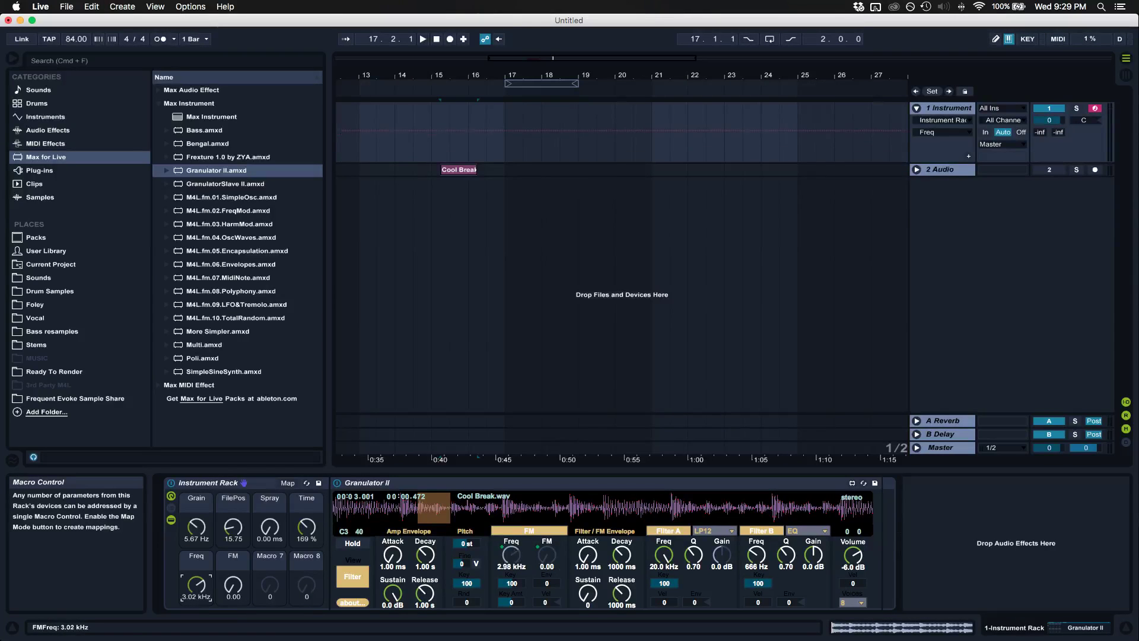
click(233, 595)
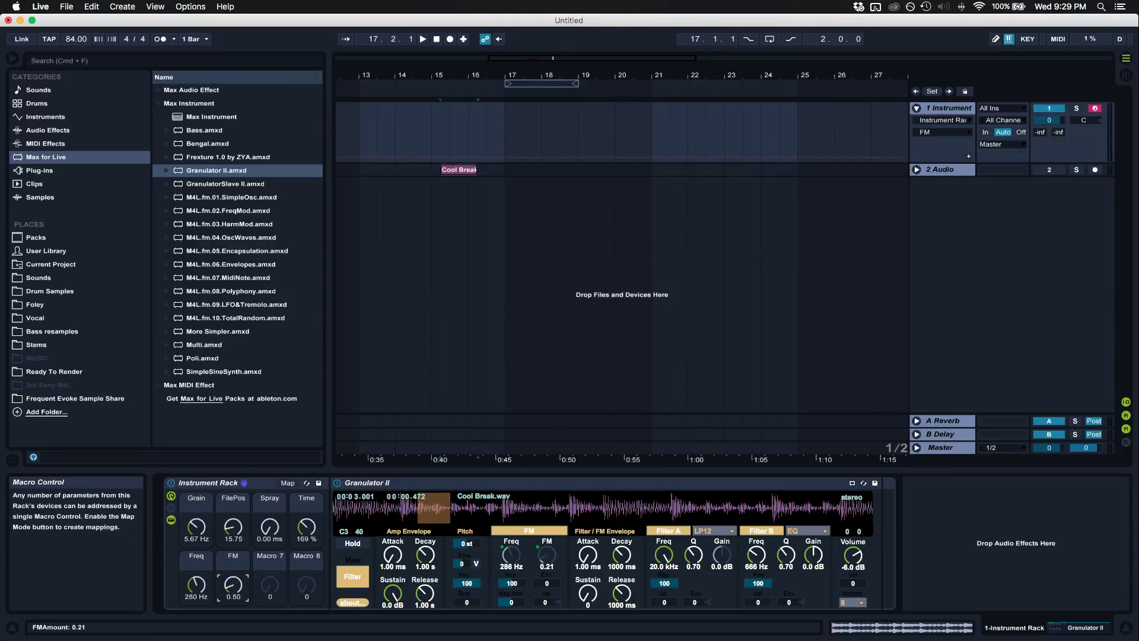
drag(234, 595, 196, 546)
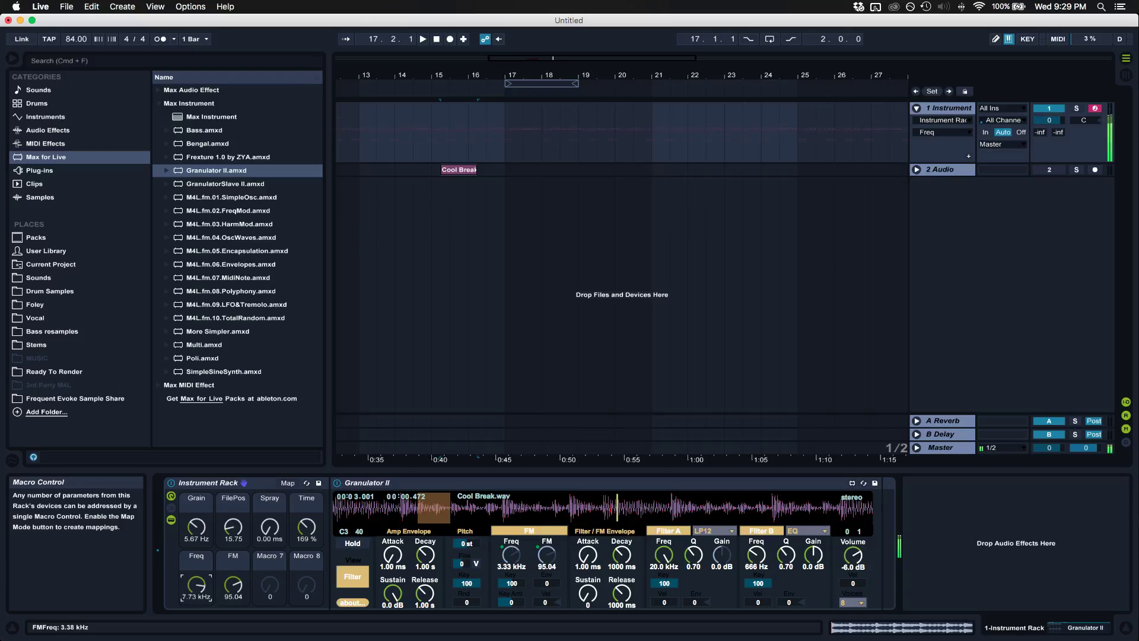
drag(196, 586, 196, 635)
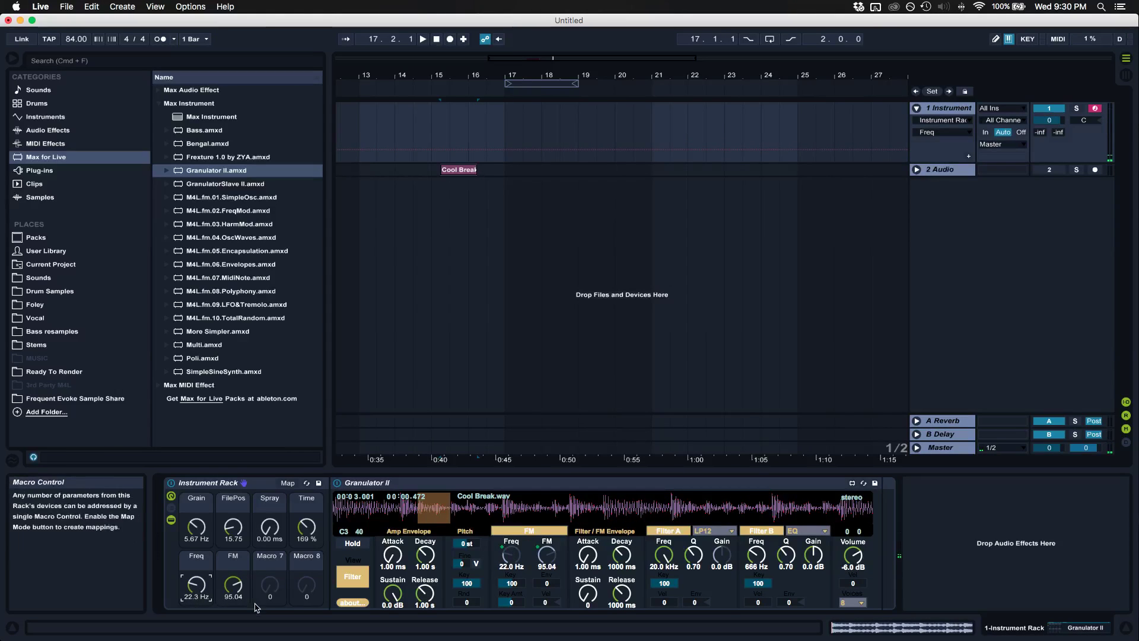
drag(233, 584, 234, 623)
drag(196, 584, 196, 608)
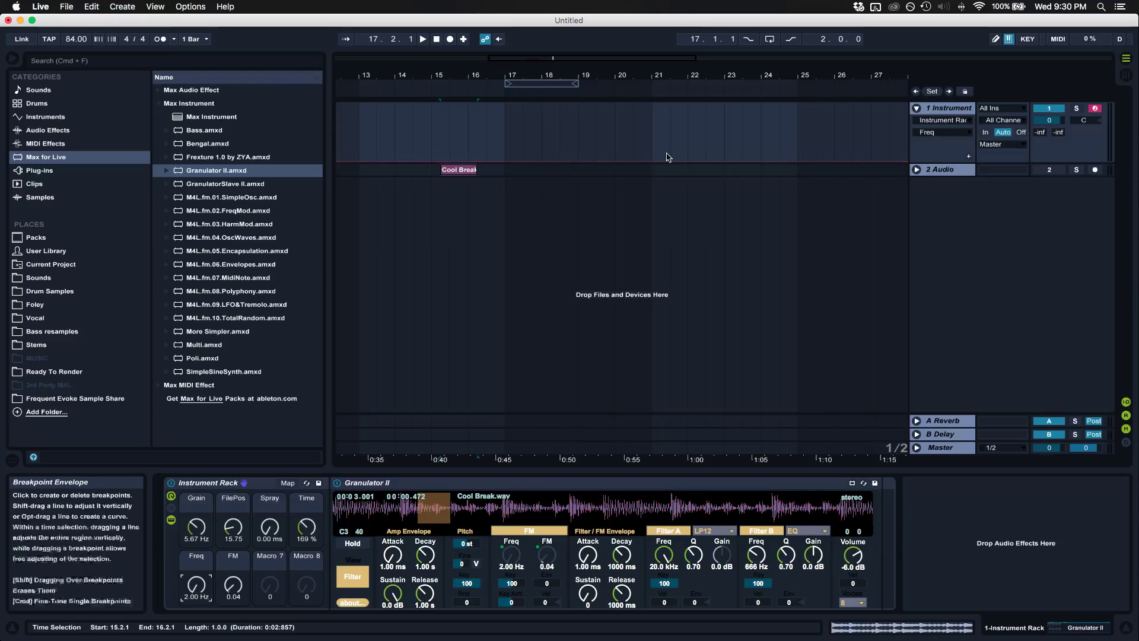
Place the insert marker at bar 17 on the instrument track.
drag(553, 63, 535, 42)
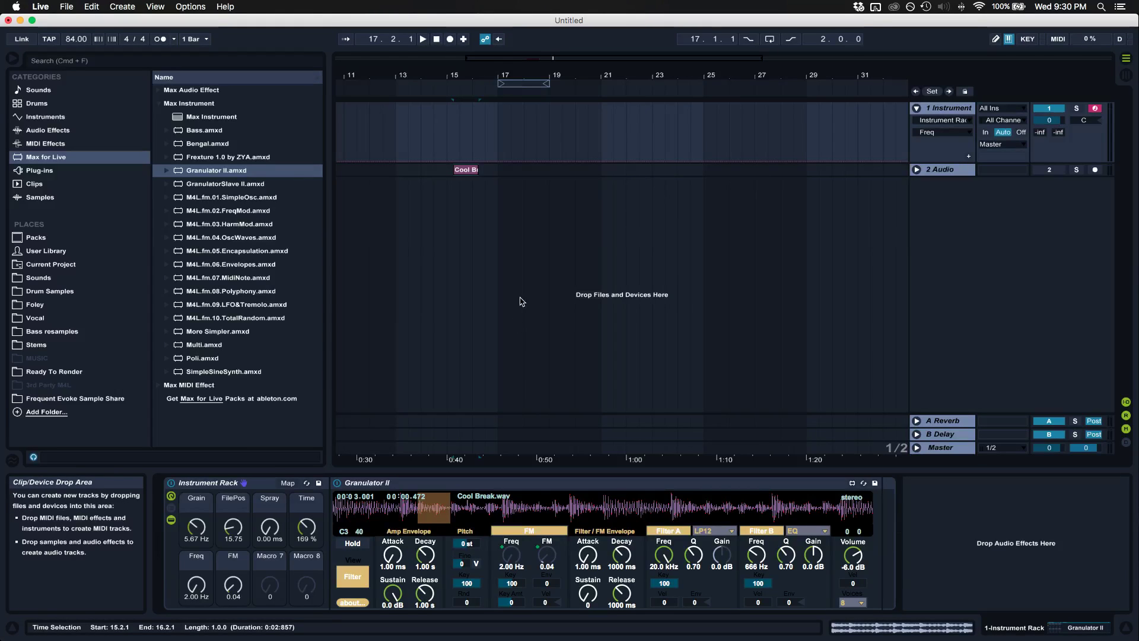
scroll(534, 173, right, 4)
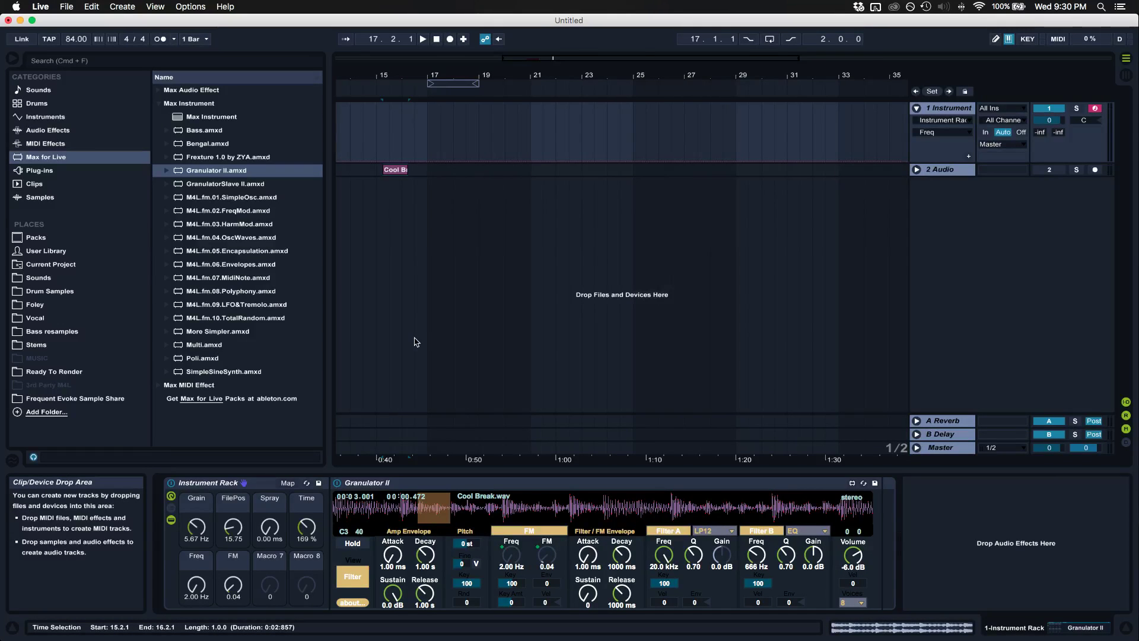
scroll(415, 281, left, 4)
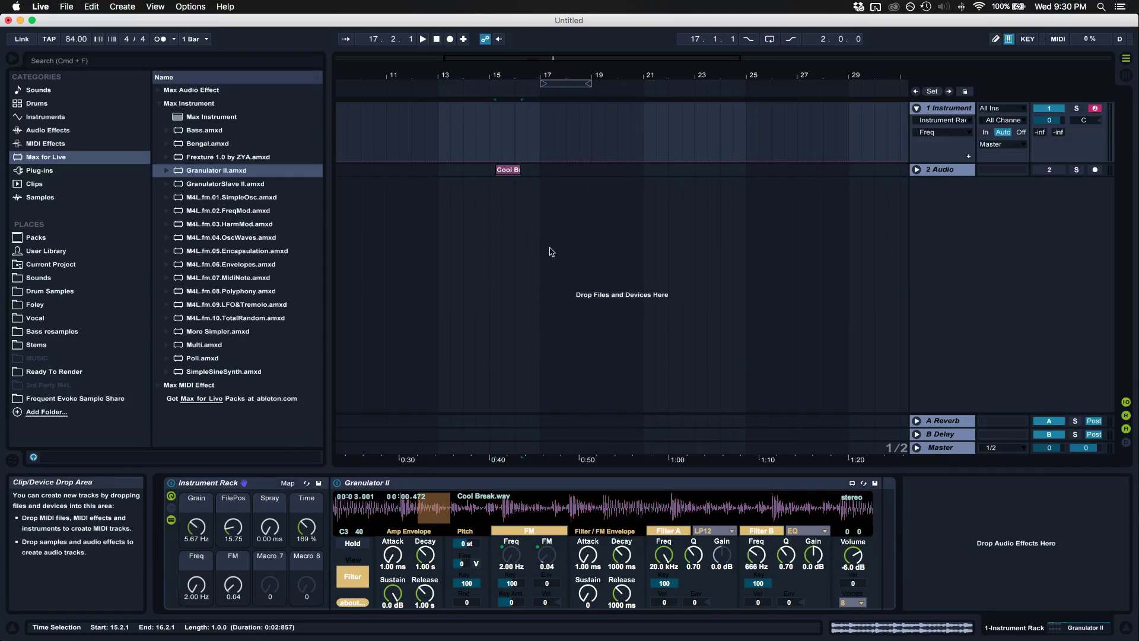
scroll(560, 247, right, 1)
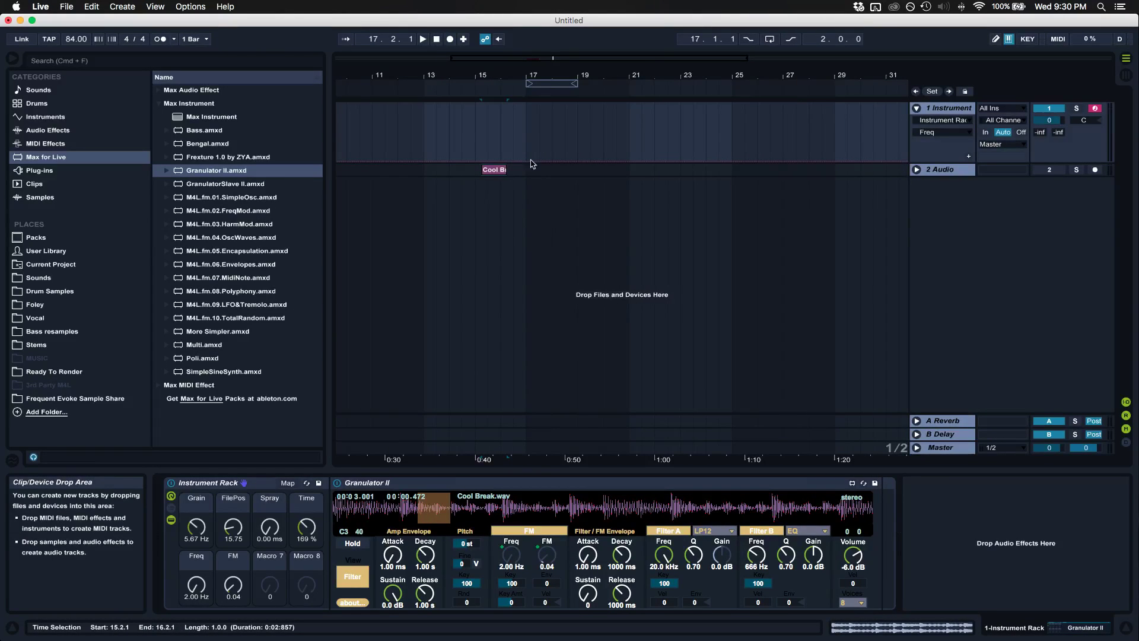
click(529, 138)
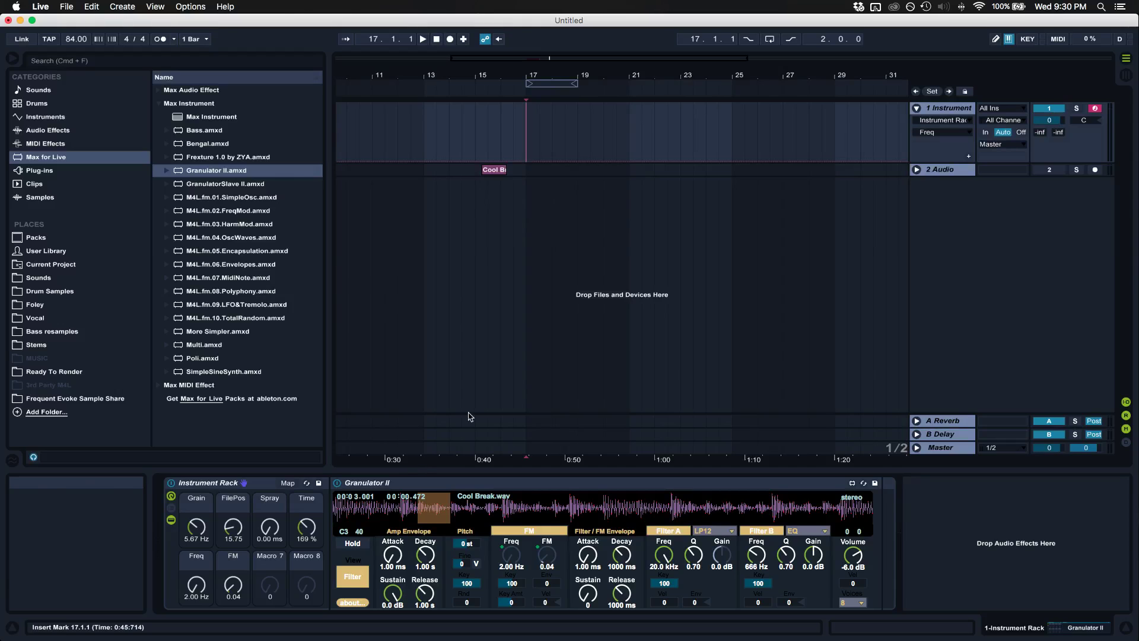
drag(551, 58, 550, 153)
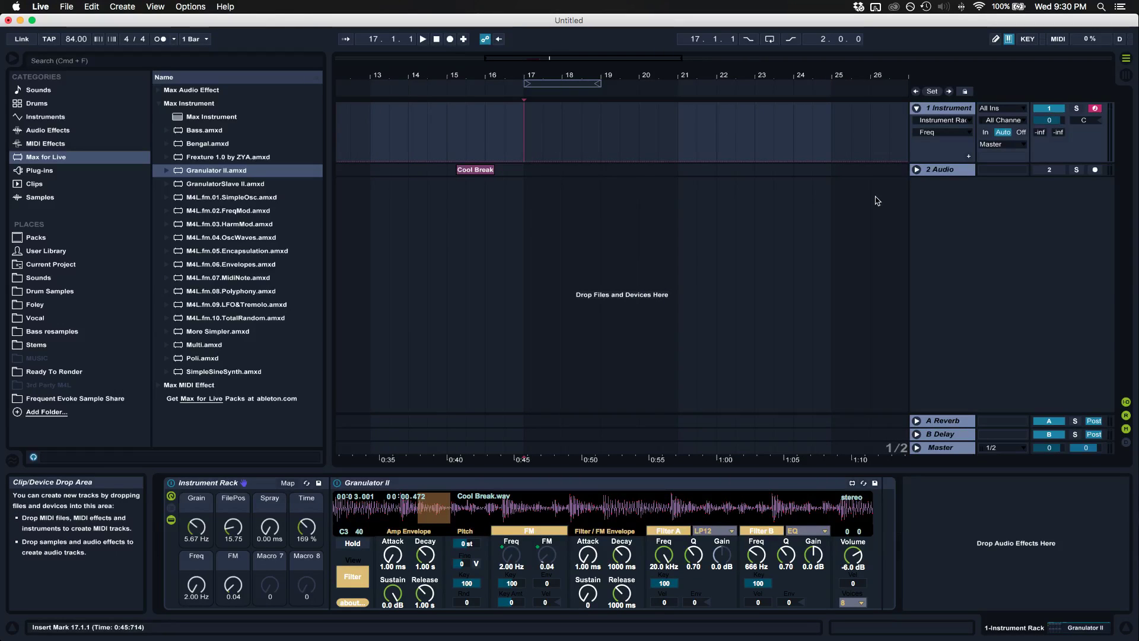
Unfold the audio track, set its input to Resampling and arm it together with the instrument track.
key(Right)
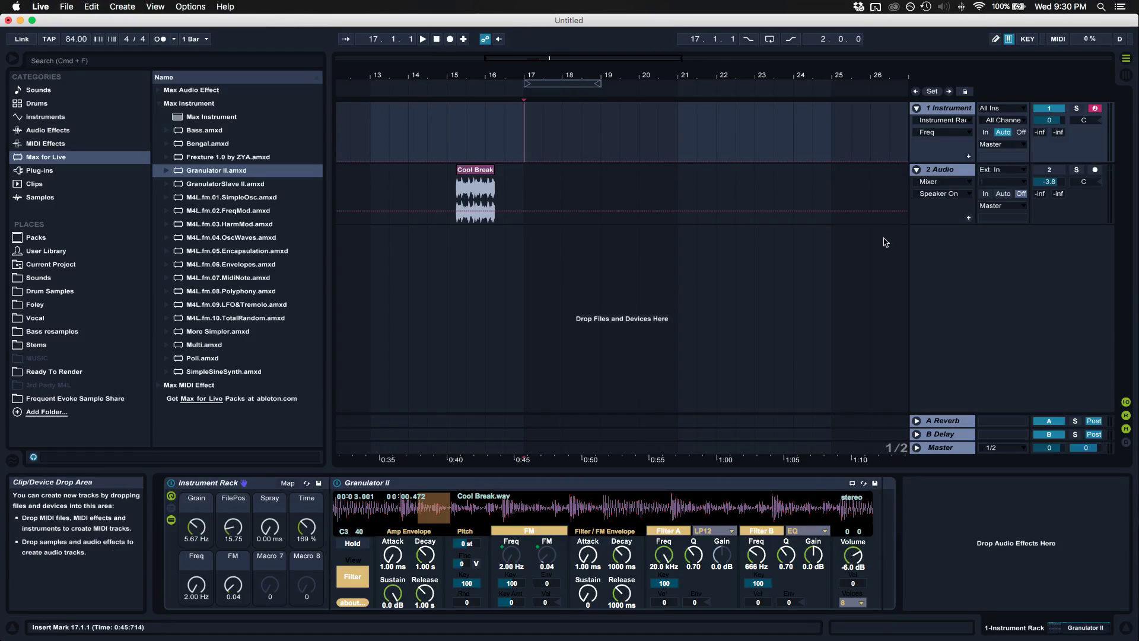
click(1003, 175)
click(994, 206)
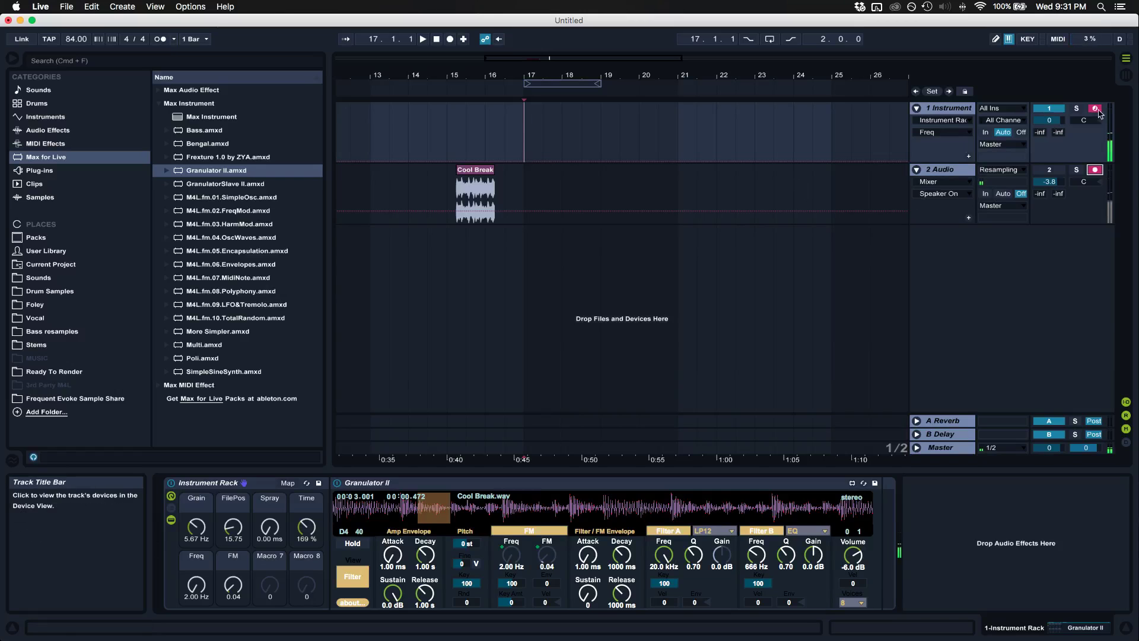
Delete the Cool Break clip from the audio track and place the insert marker at 17.1.1 on the instrument track.
click(486, 184)
key(Delete)
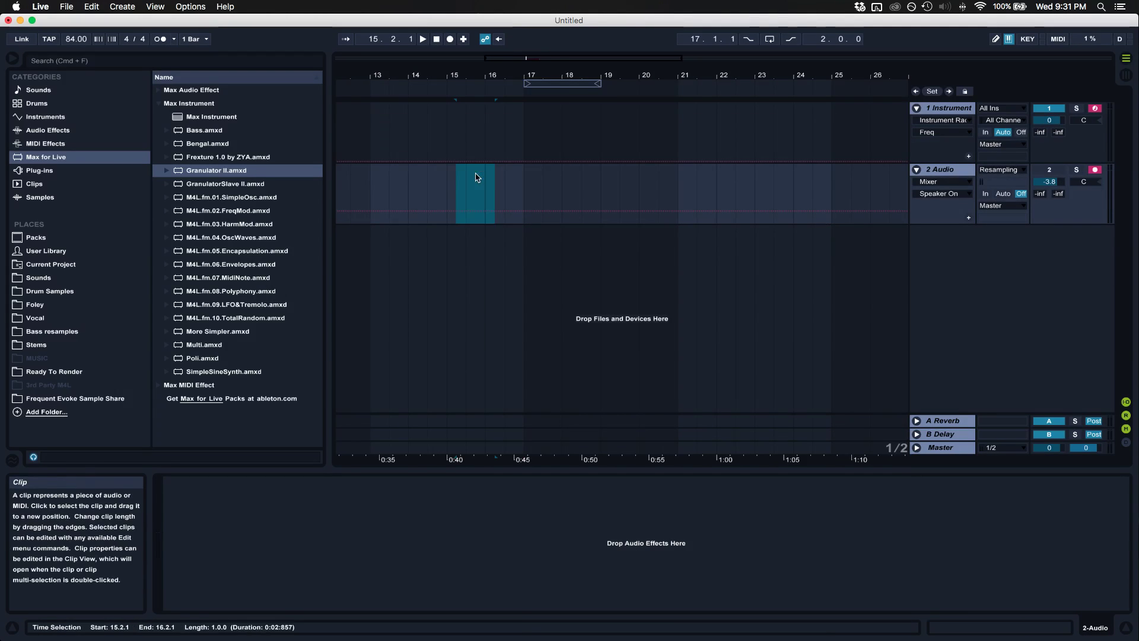
click(524, 152)
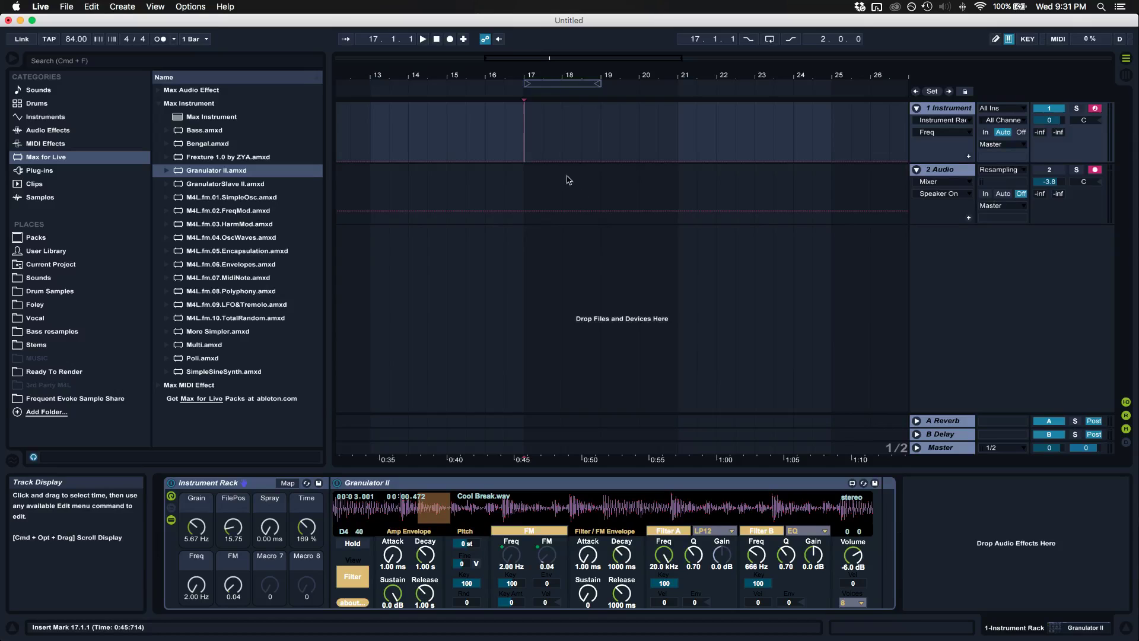
Increase the instrument track's height and zoom the timeline out to show about bars 13 to 35.
scroll(526, 162, right, 1)
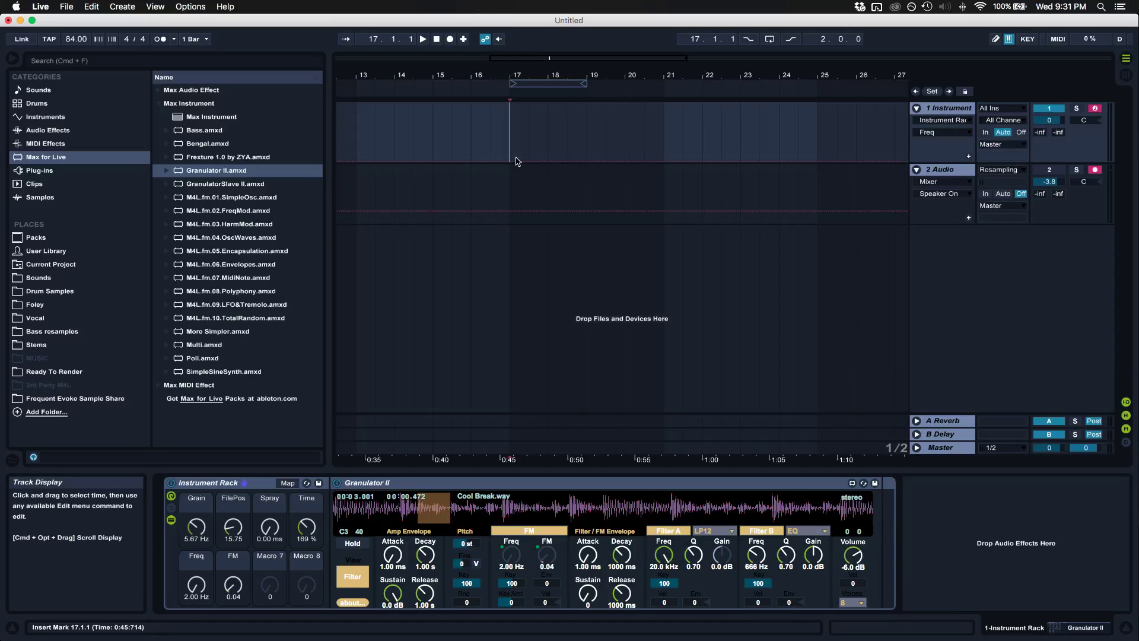
scroll(514, 143, right, 2)
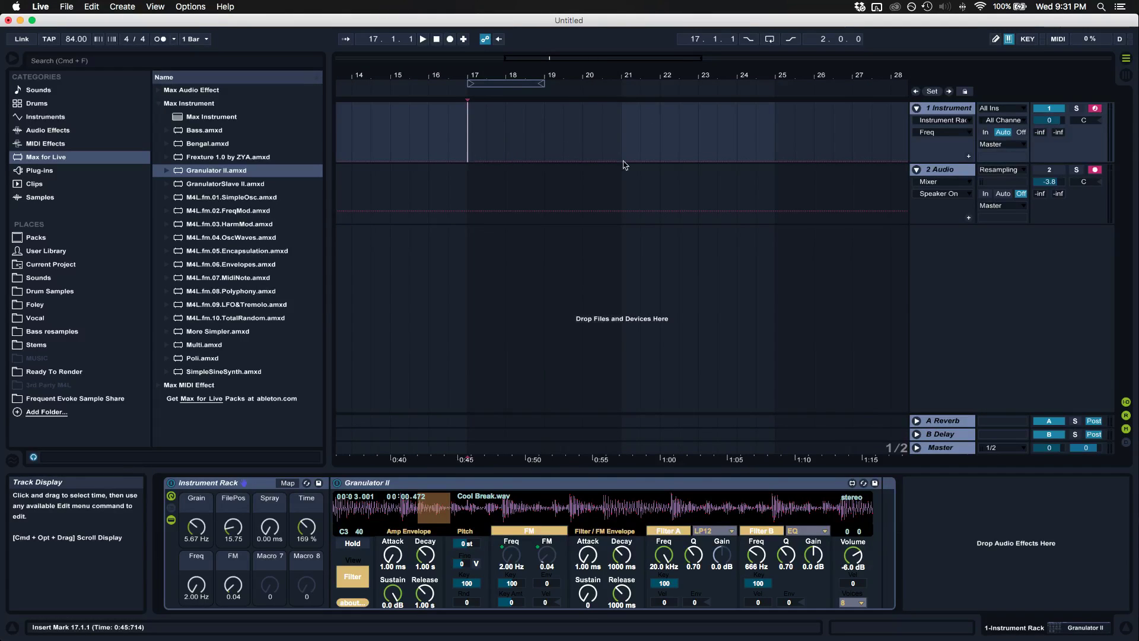
drag(951, 160, 956, 205)
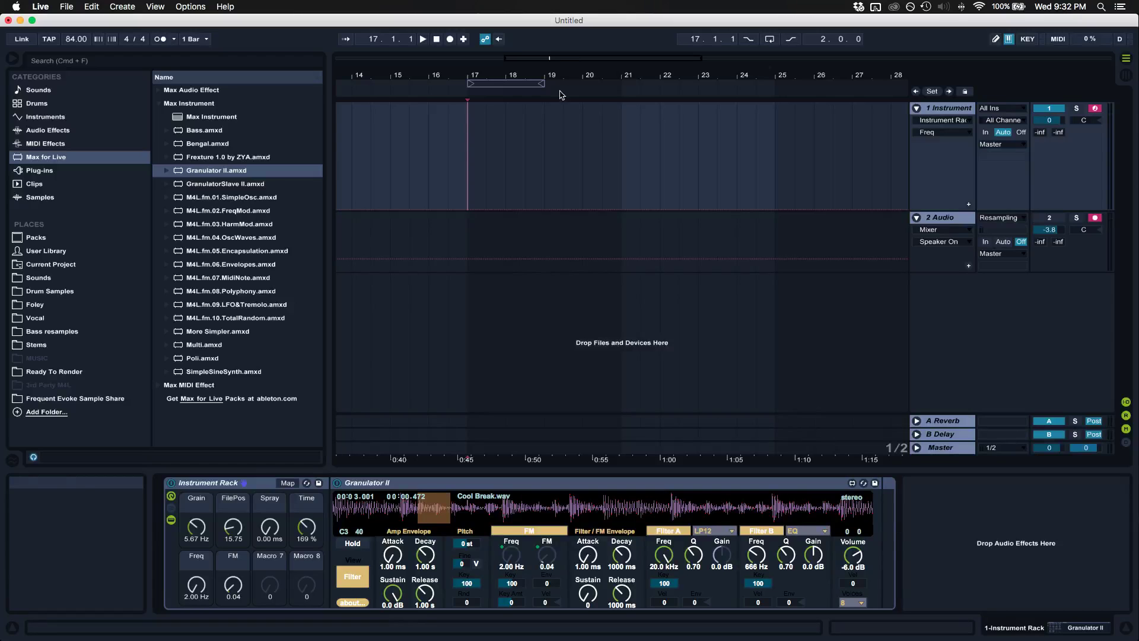
drag(553, 60, 561, 38)
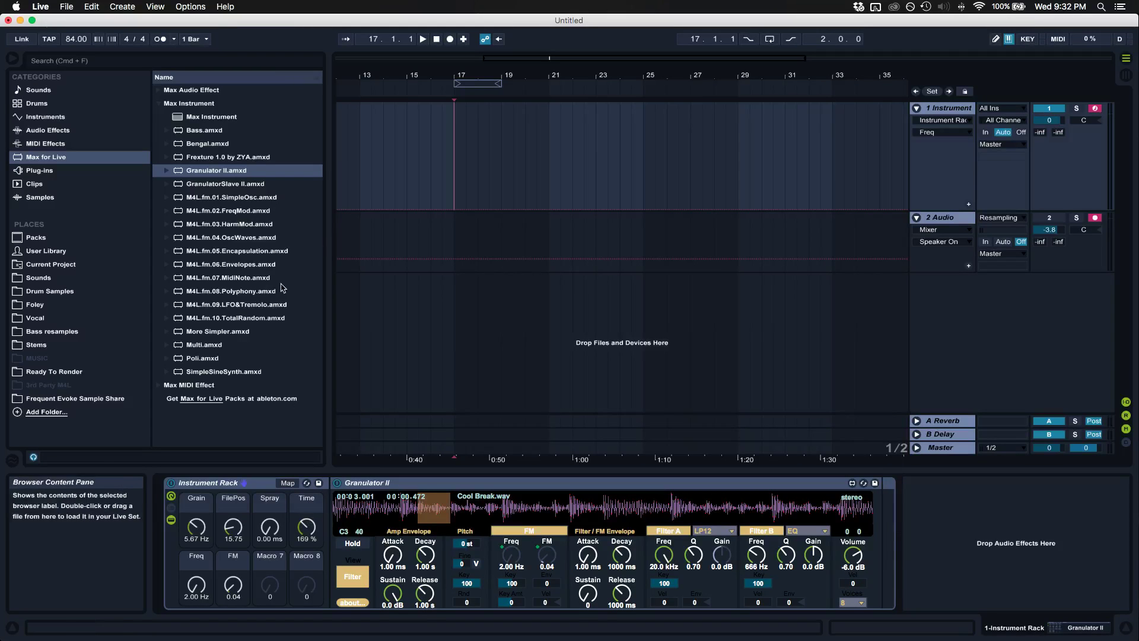
Start recording and raise Grain to 36.3 Hz, Time to 1373 %, FilePos to 51.97, FM to 86.04, Freq to 1.75 kHz and Spray to 1.17 s.
click(450, 39)
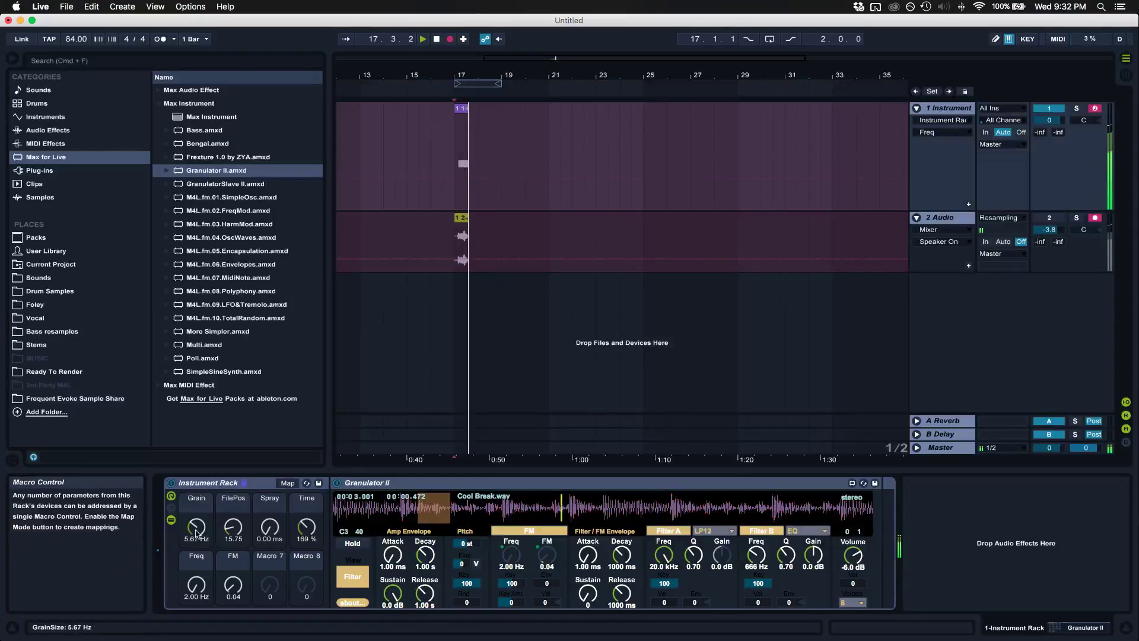
drag(197, 529, 197, 472)
drag(307, 526, 306, 500)
drag(233, 527, 233, 497)
drag(233, 584, 233, 533)
drag(199, 588, 199, 553)
drag(270, 528, 270, 488)
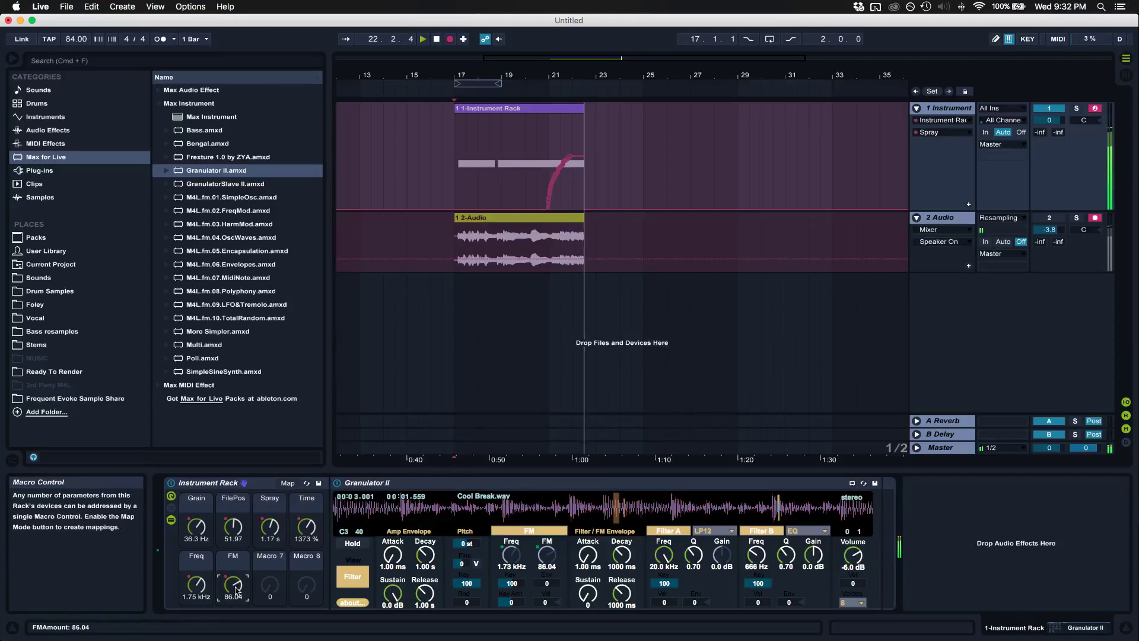
While playing an octave higher, lower FM to 0.00, FilePos to 8.66, Grain to 1.26 Hz, Spray to 0.00 ms and Time to 25.0 %.
drag(233, 585, 233, 623)
mouse_move(234, 527)
mouse_down()
mouse_move(233, 558)
mouse_move(270, 567)
mouse_up()
drag(234, 527, 233, 492)
key(a)
key(x)
key(a)
drag(203, 537, 204, 559)
mouse_move(264, 533)
mouse_down()
mouse_move(264, 499)
mouse_move(234, 567)
mouse_move(270, 543)
mouse_move(270, 569)
mouse_up()
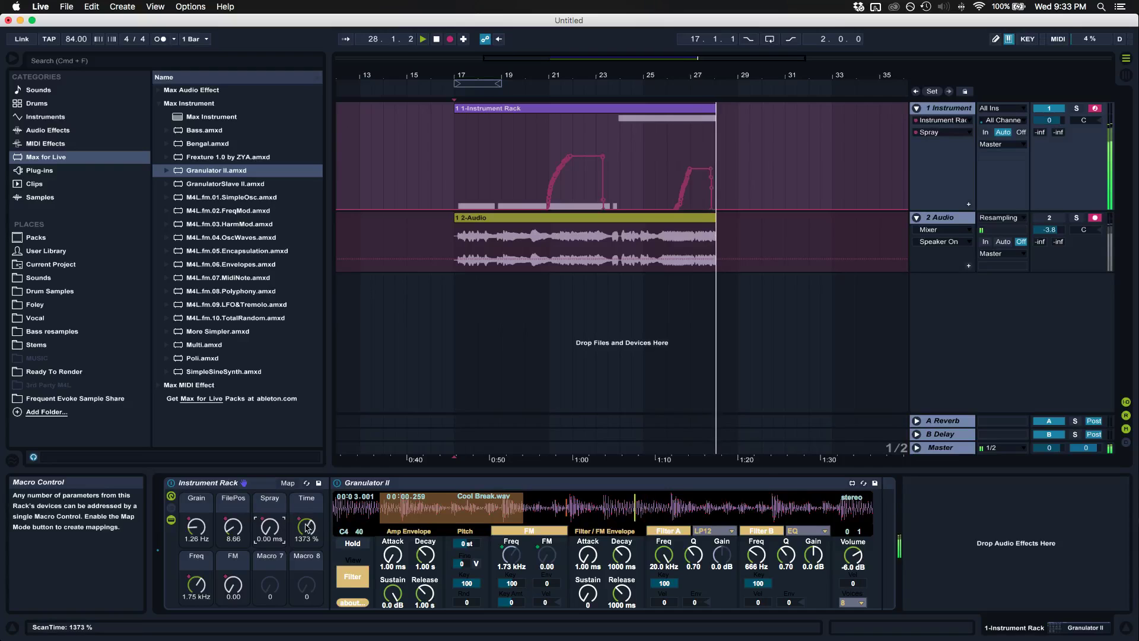
drag(307, 534, 307, 572)
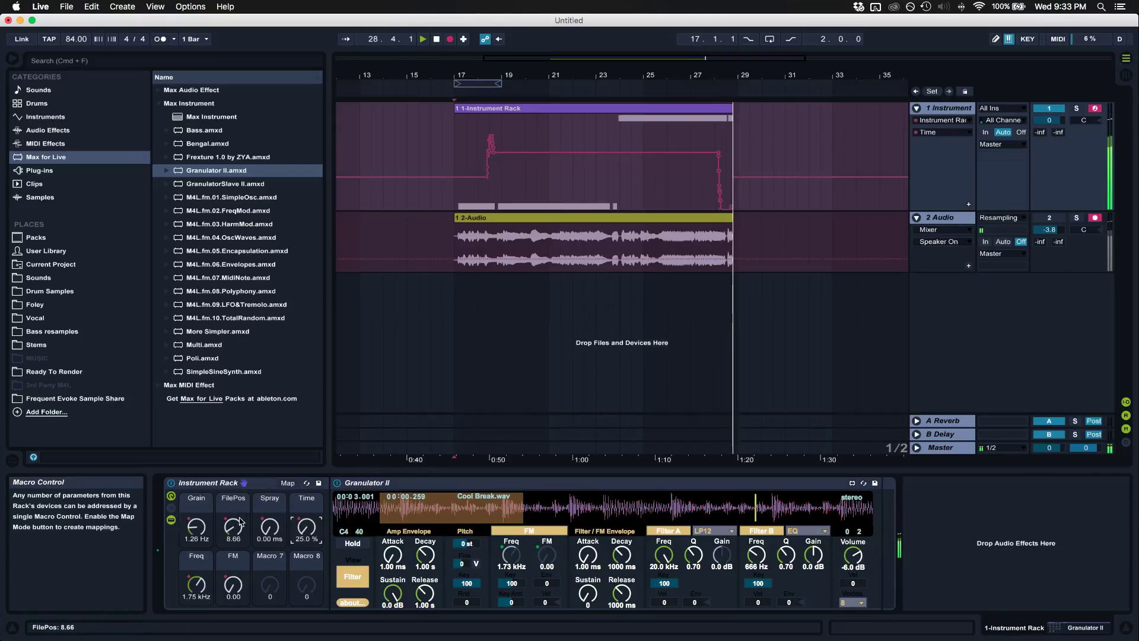
Keep recording while raising Grain to 109 Hz and Time to 1519 %, and finish by lowering Grain to 4.59 Hz.
drag(199, 527, 200, 476)
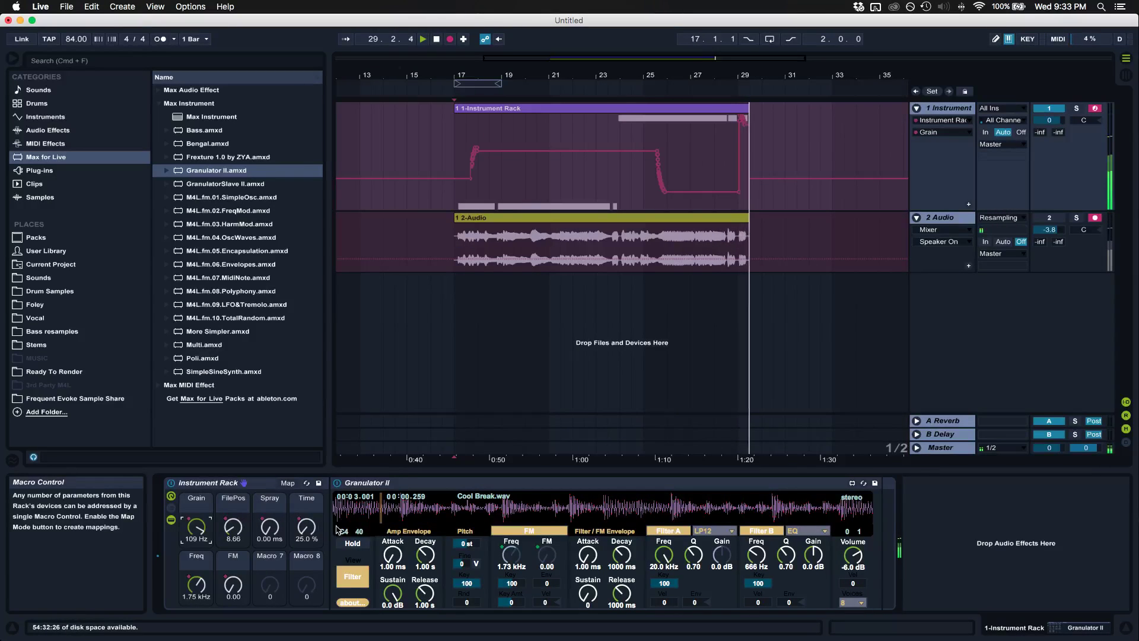
drag(307, 528, 310, 504)
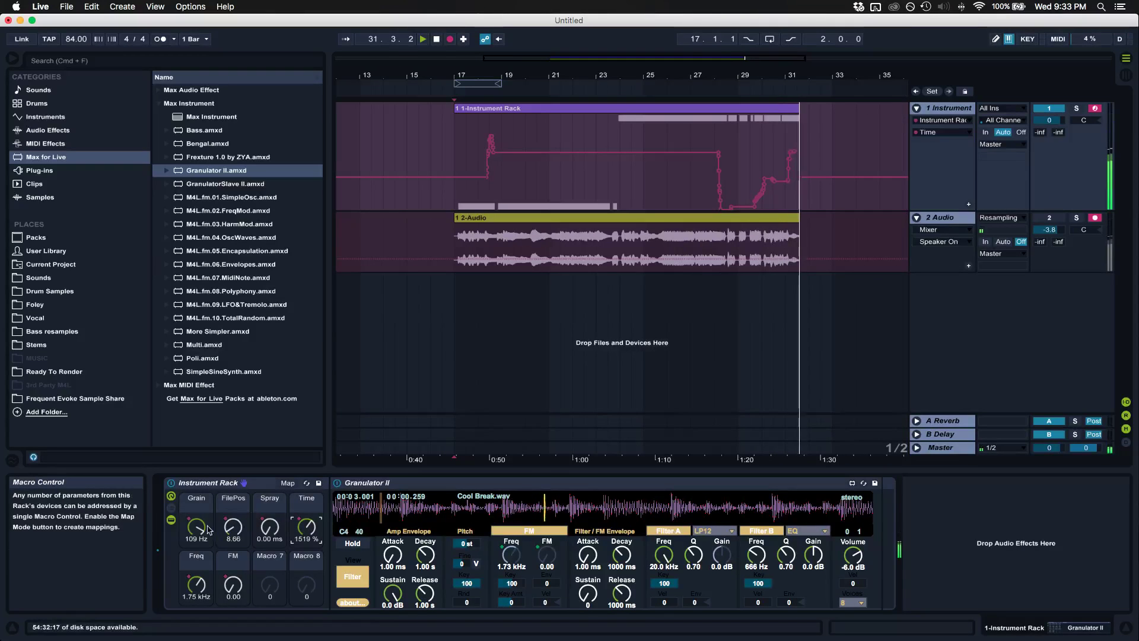
drag(196, 527, 196, 548)
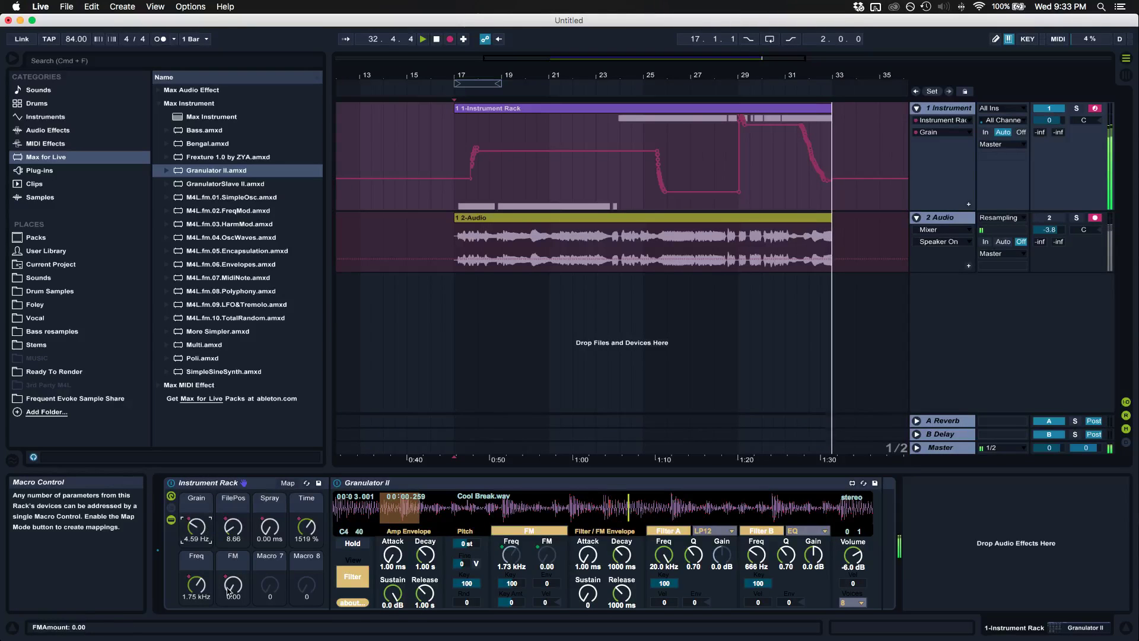
Raise FM to 114.87, lower Freq to 6.82 Hz, adjust Spray, and stop recording.
drag(234, 584, 233, 527)
drag(197, 584, 196, 640)
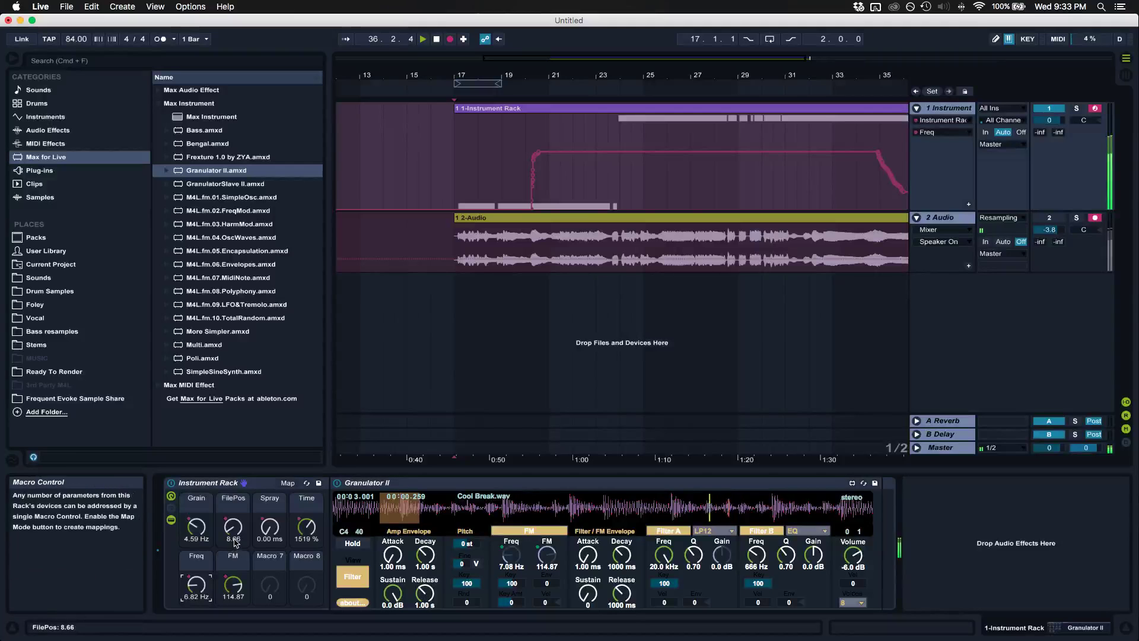
click(270, 528)
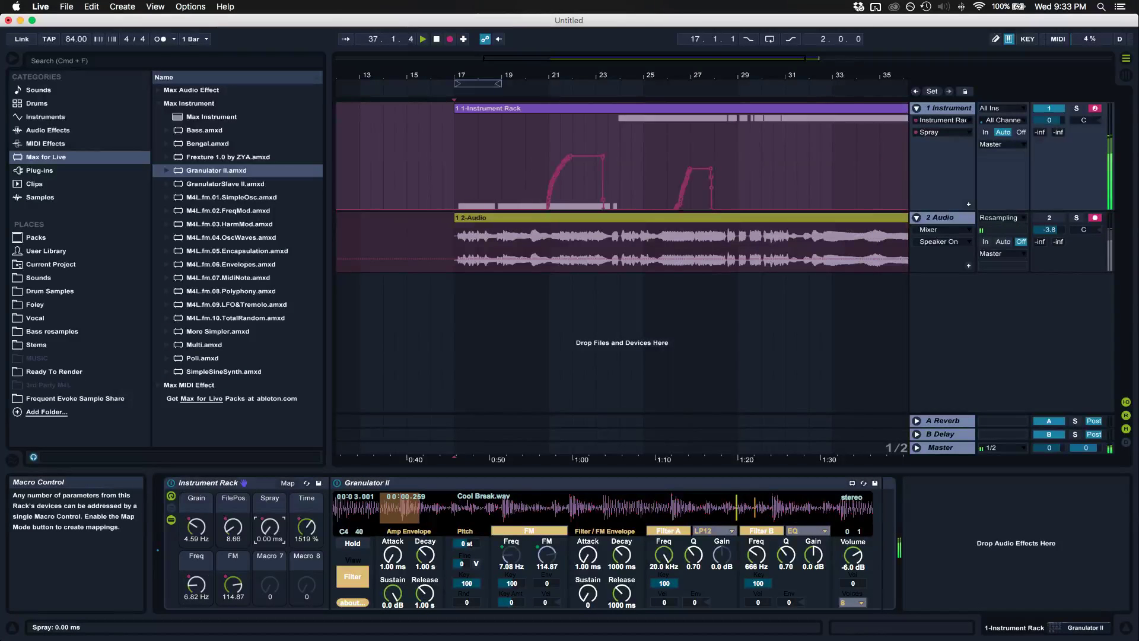
drag(270, 528, 269, 517)
key(space)
Play notes an octave higher while setting Grain to 23.2 Hz, Time to 2324 %, FilePos to 29.13, FM to 26.36 and Freq to 1.02 kHz.
key(x)
key(a)
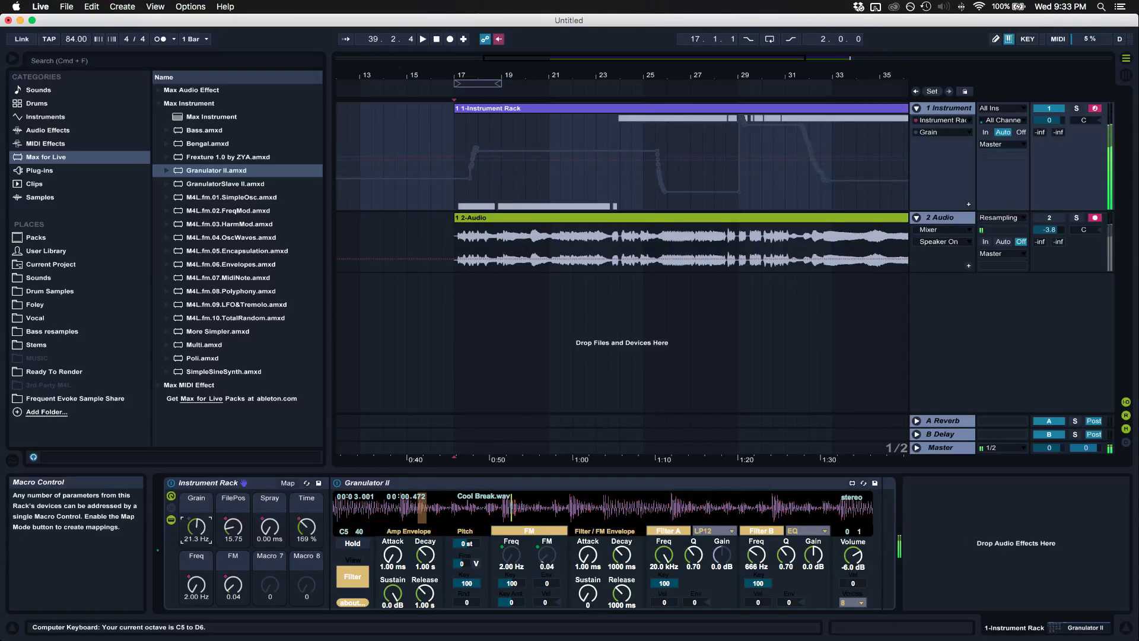
drag(307, 527, 307, 502)
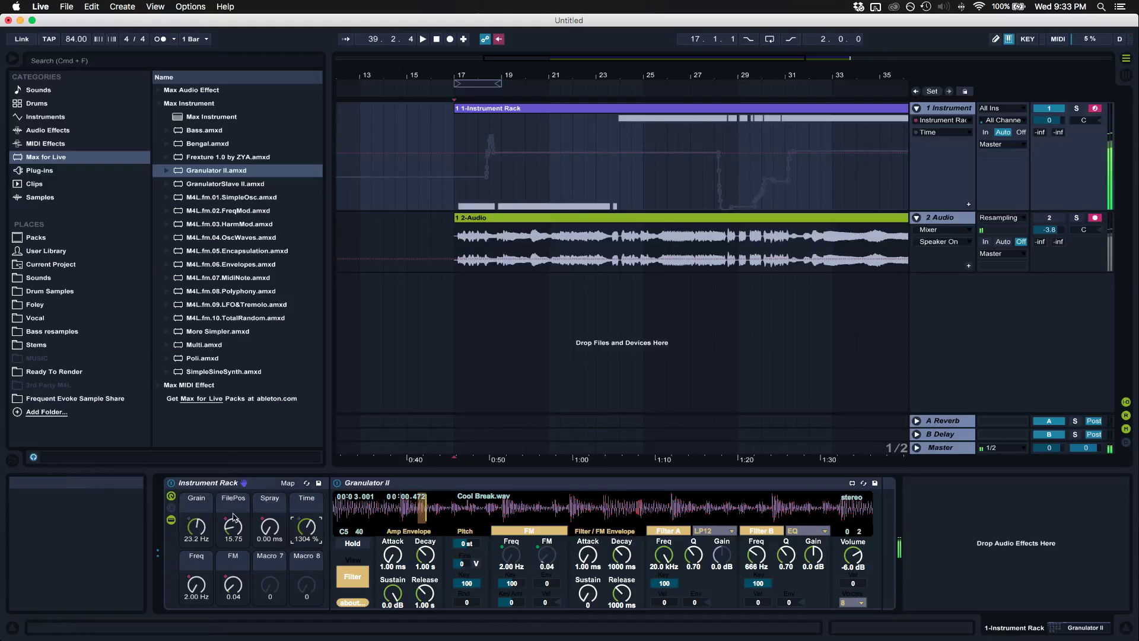
drag(233, 528, 233, 498)
drag(233, 585, 202, 579)
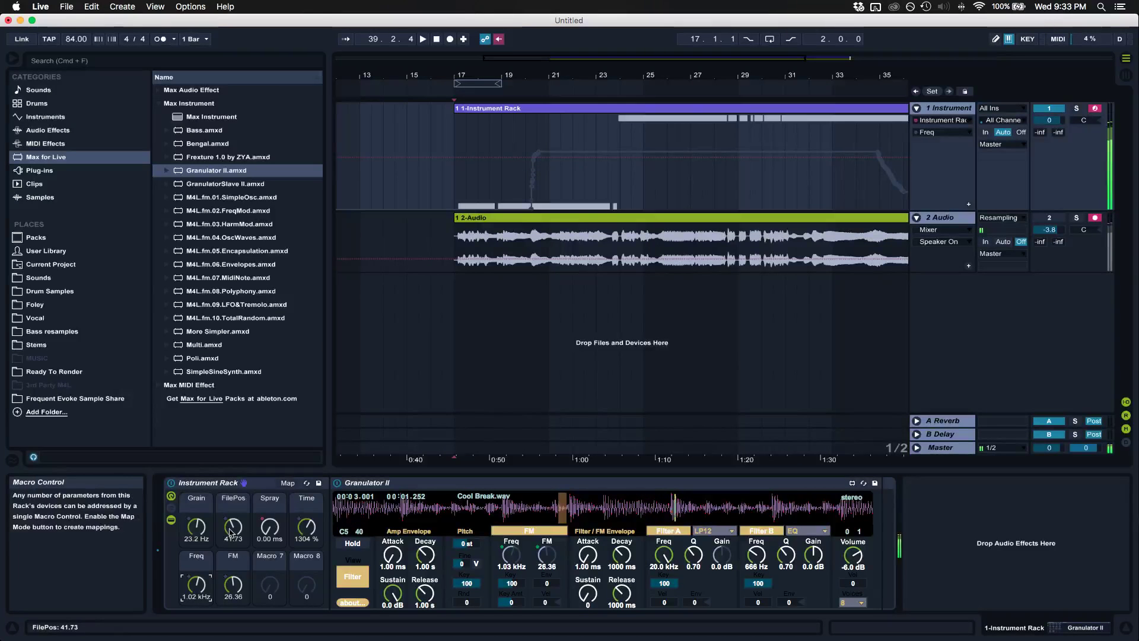
drag(305, 528, 305, 518)
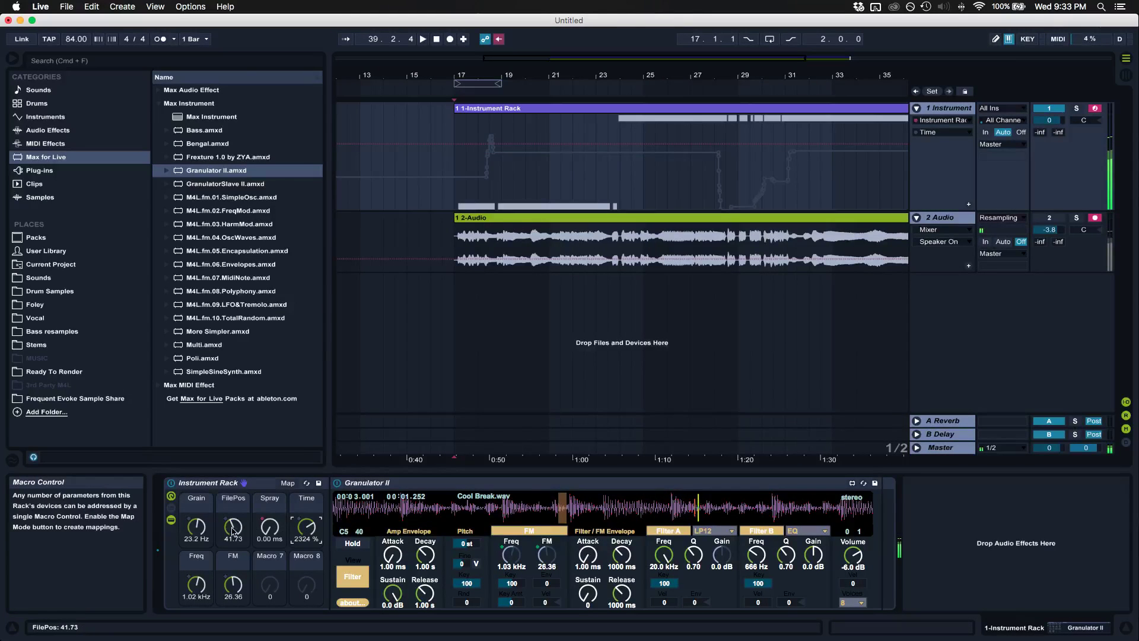
mouse_move(232, 528)
mouse_down()
mouse_move(232, 554)
mouse_move(232, 536)
mouse_up()
Play notes in a lower octave while setting FilePos to 37.80, FM to 244.14 and Freq to 191 Hz.
key(z)
key(a)
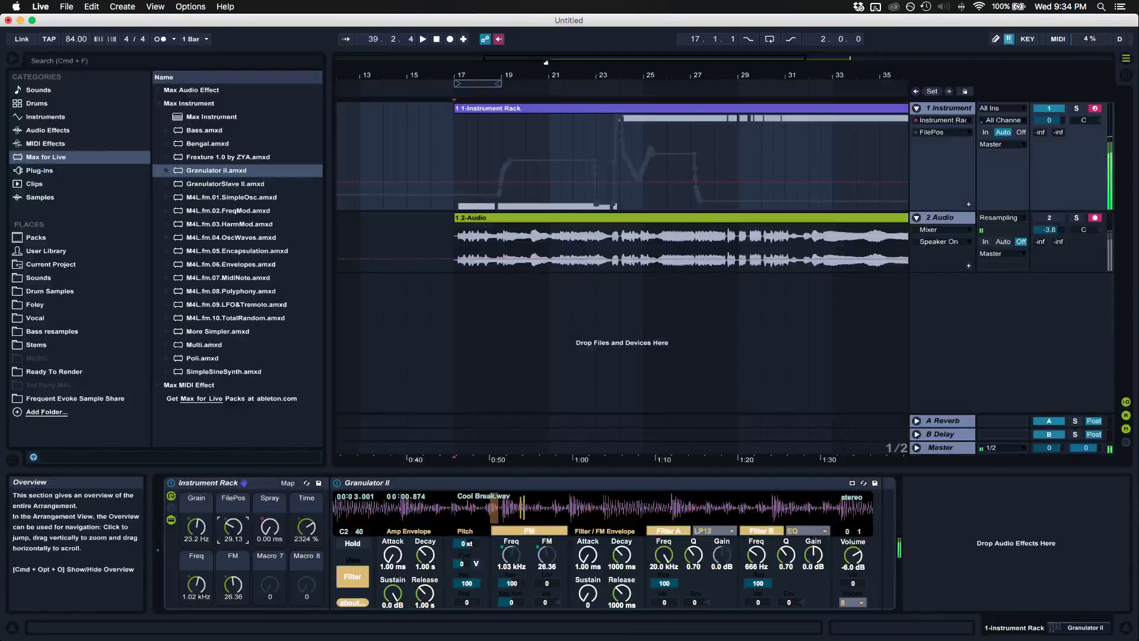
key(minus)
key(minus)
drag(232, 524, 232, 486)
drag(196, 585, 196, 567)
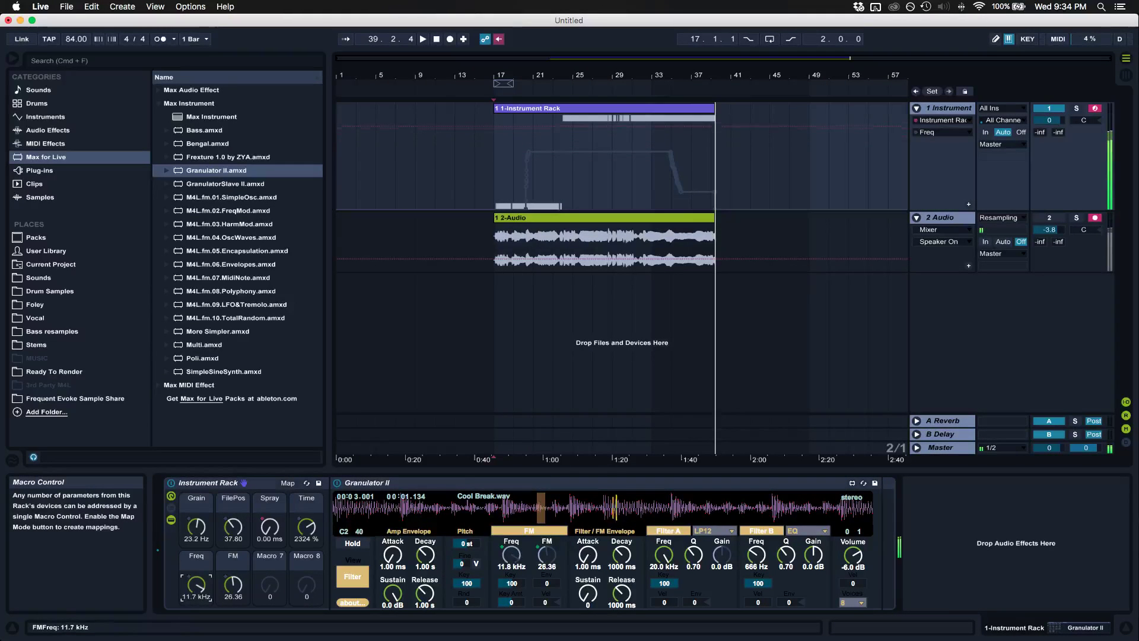
drag(225, 586, 196, 605)
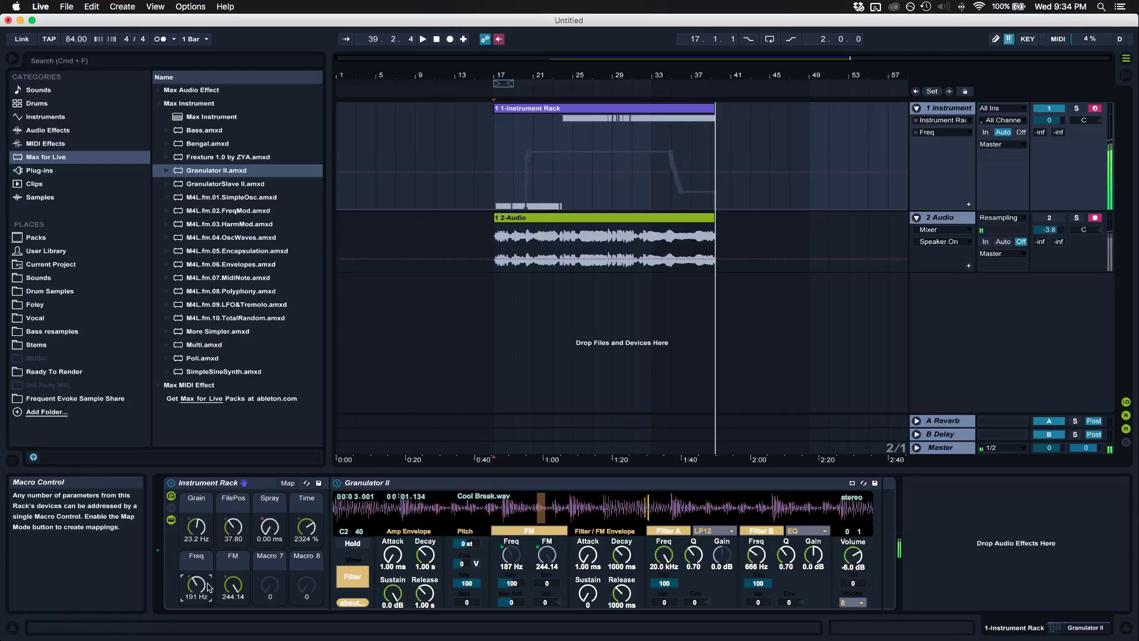
Set FilePos to 16.54, FM to 4.39, Grain to 92.3 Hz, Spray to 12.4 ms and Time to 6731 %.
drag(232, 525, 229, 536)
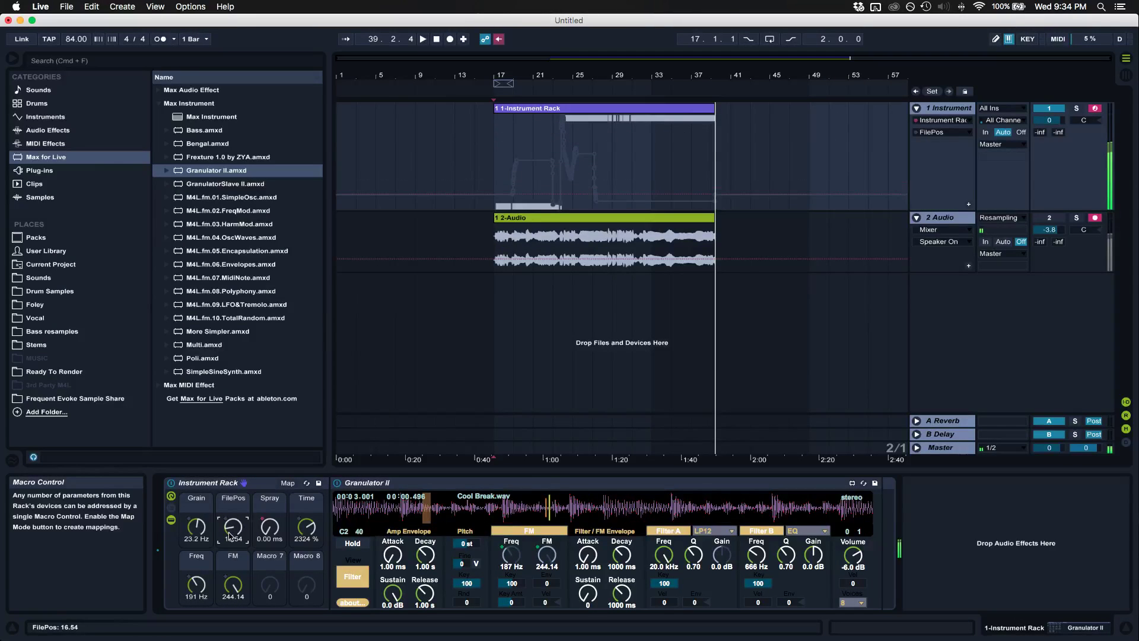
drag(233, 585, 233, 599)
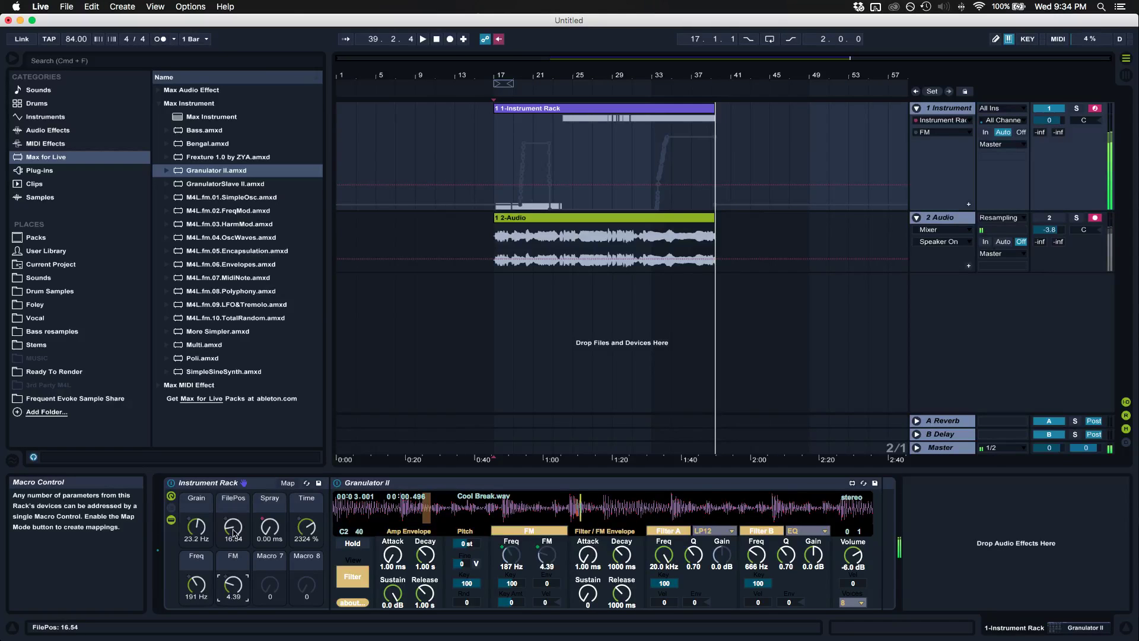
click(196, 526)
drag(197, 527, 196, 518)
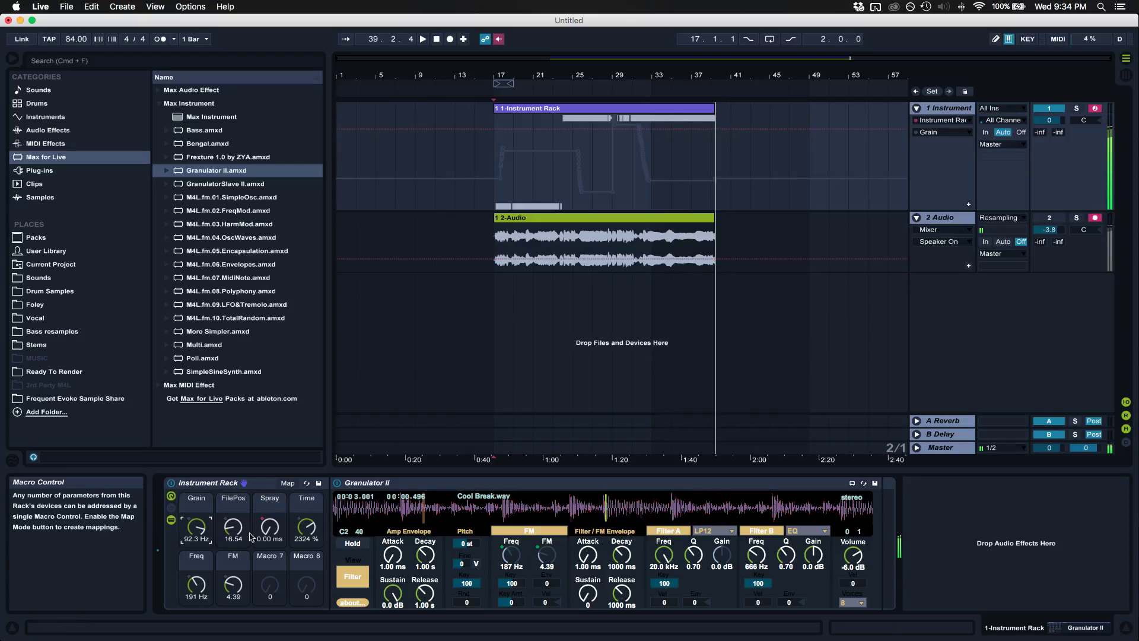
mouse_move(270, 526)
mouse_down()
mouse_move(295, 549)
mouse_move(306, 511)
mouse_up()
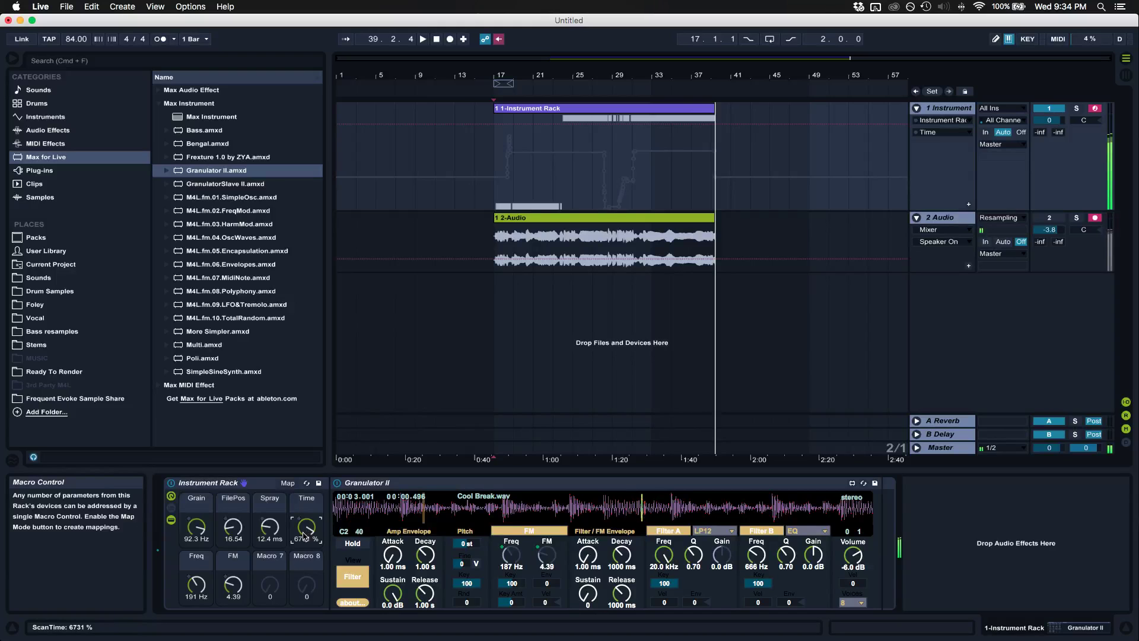
Play the arrangement briefly from 17.1.1 and check the end of the recording around 39.1.1 and 37.1.1.
key(space)
key(x)
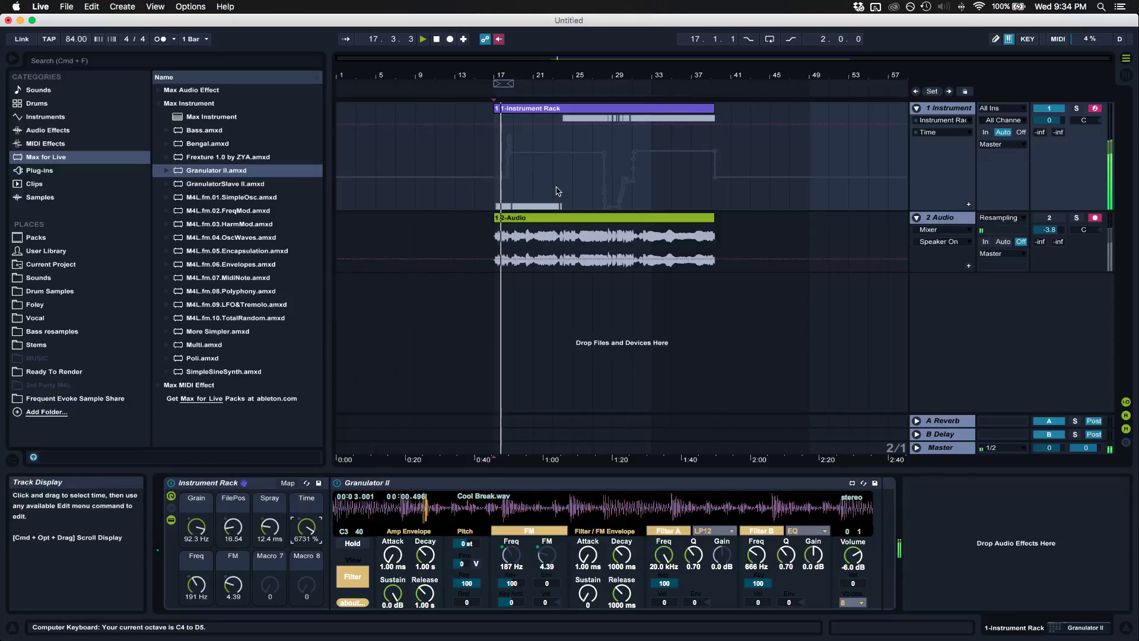
click(712, 202)
key(space)
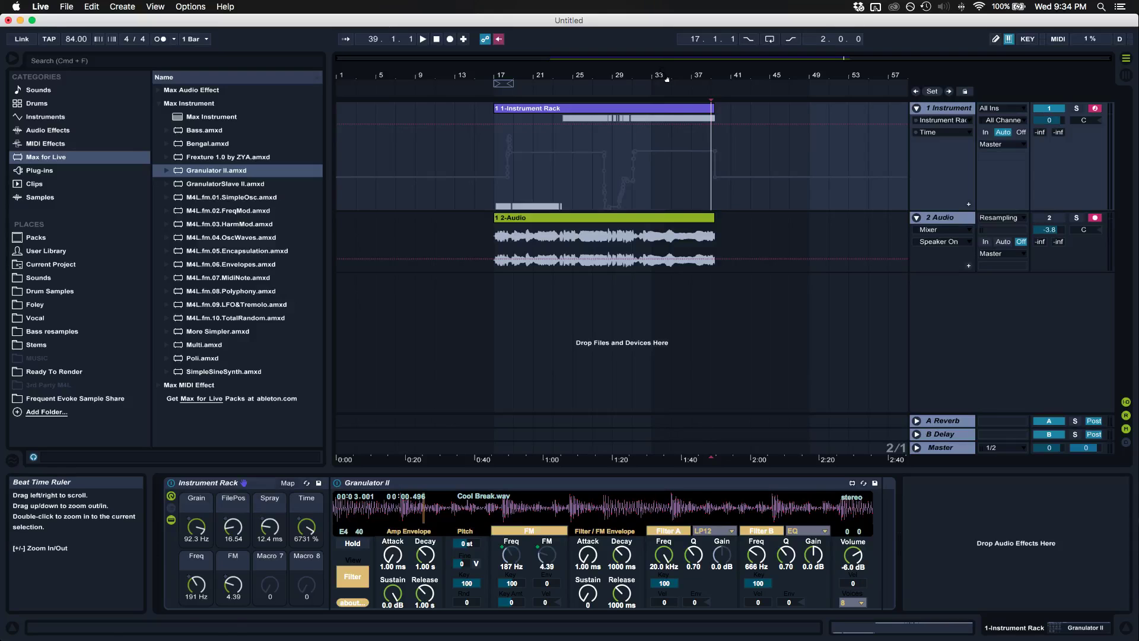
click(684, 194)
key(space)
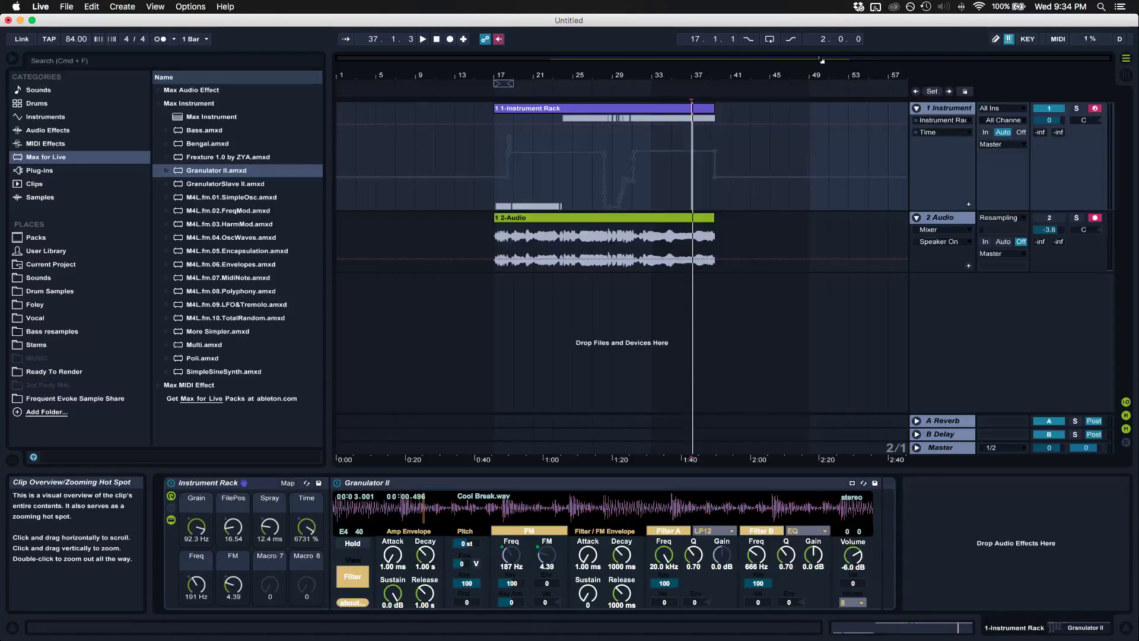
Increase the audio track's height to enlarge the waveform of the resampled clip.
drag(789, 58, 798, 151)
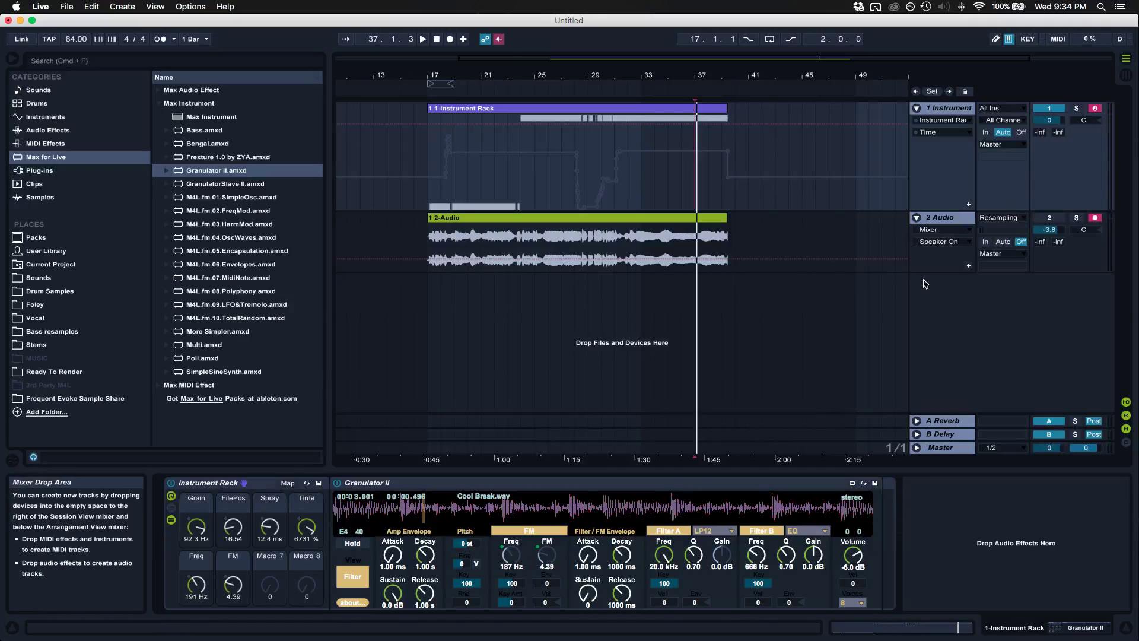
drag(924, 270, 922, 392)
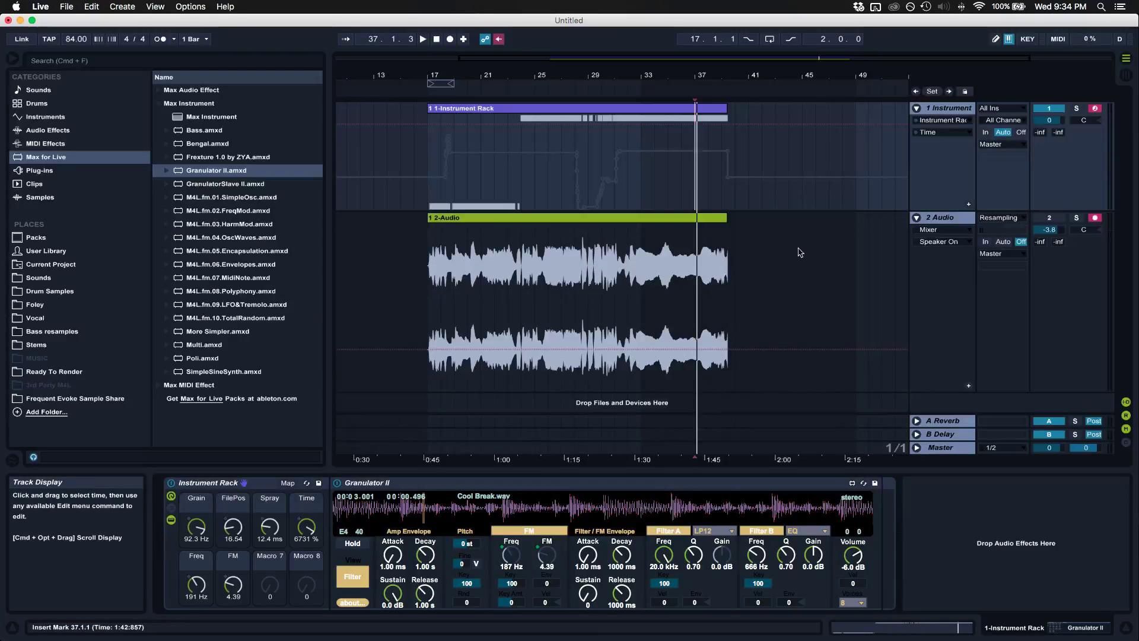
scroll(780, 212, right, 2)
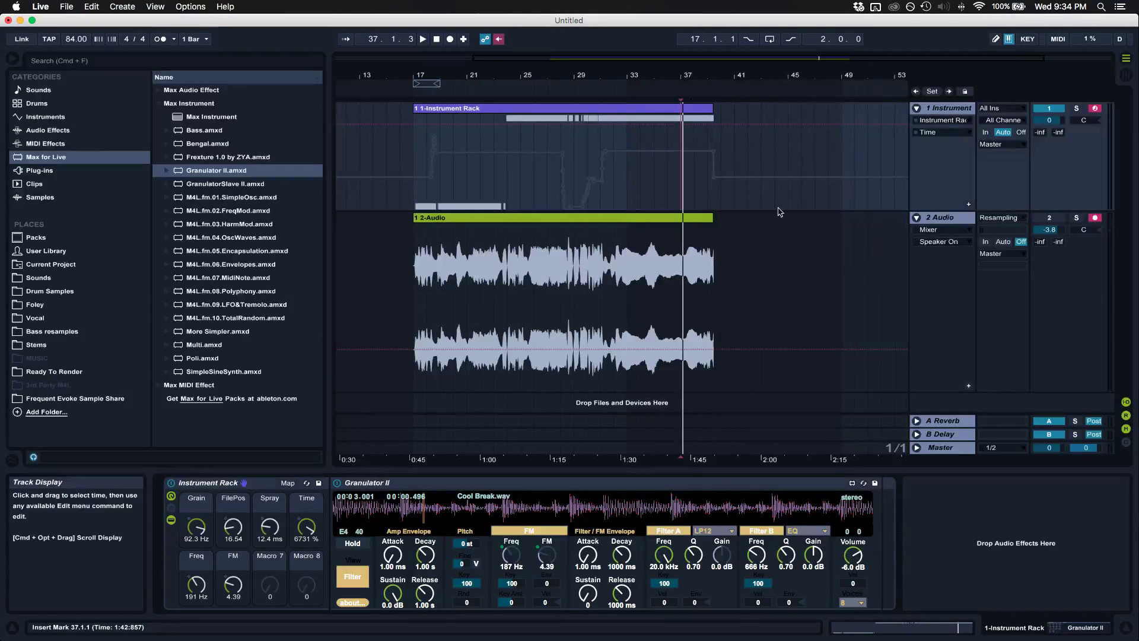
scroll(780, 212, right, 3)
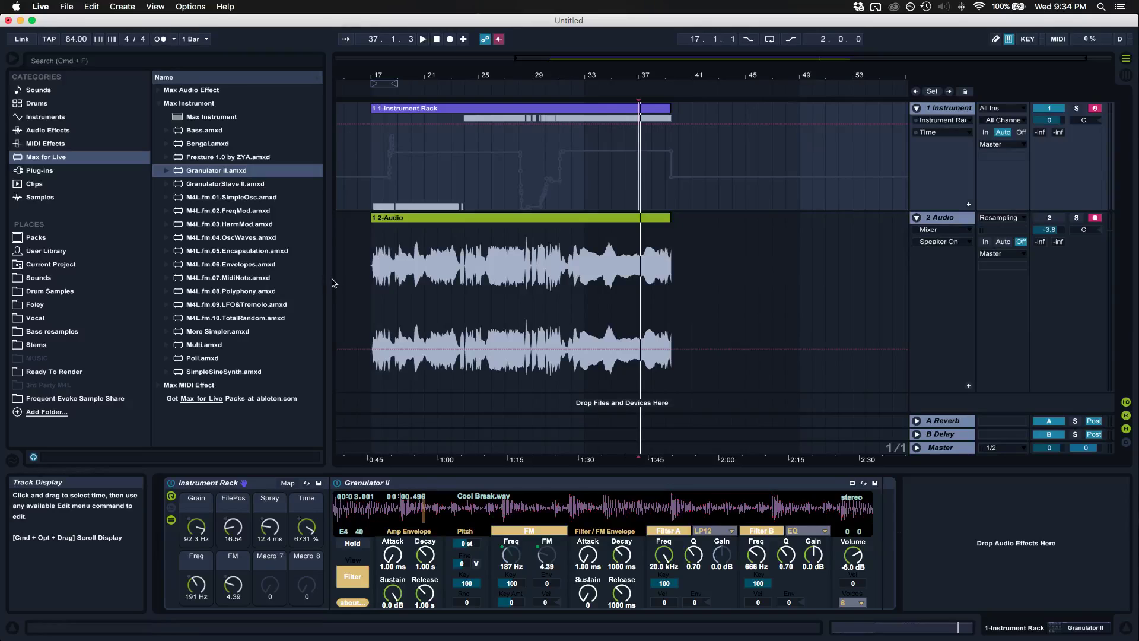
Solo the audio track and listen to the resampled clip from 17.1.1 and 19.1.1.
click(375, 279)
click(1076, 217)
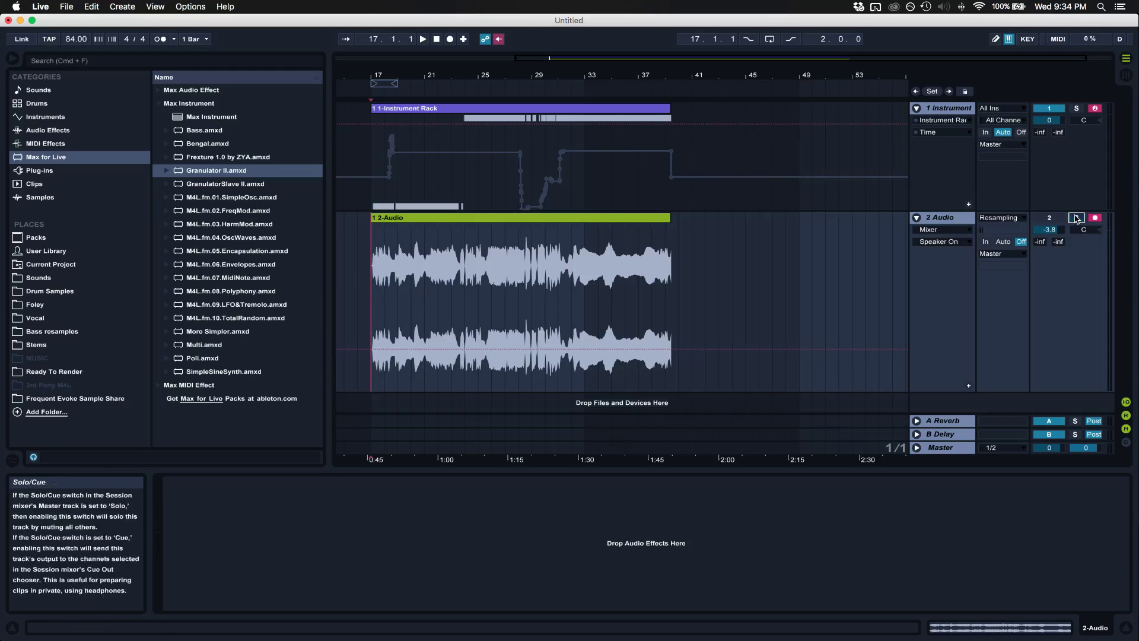
key(space)
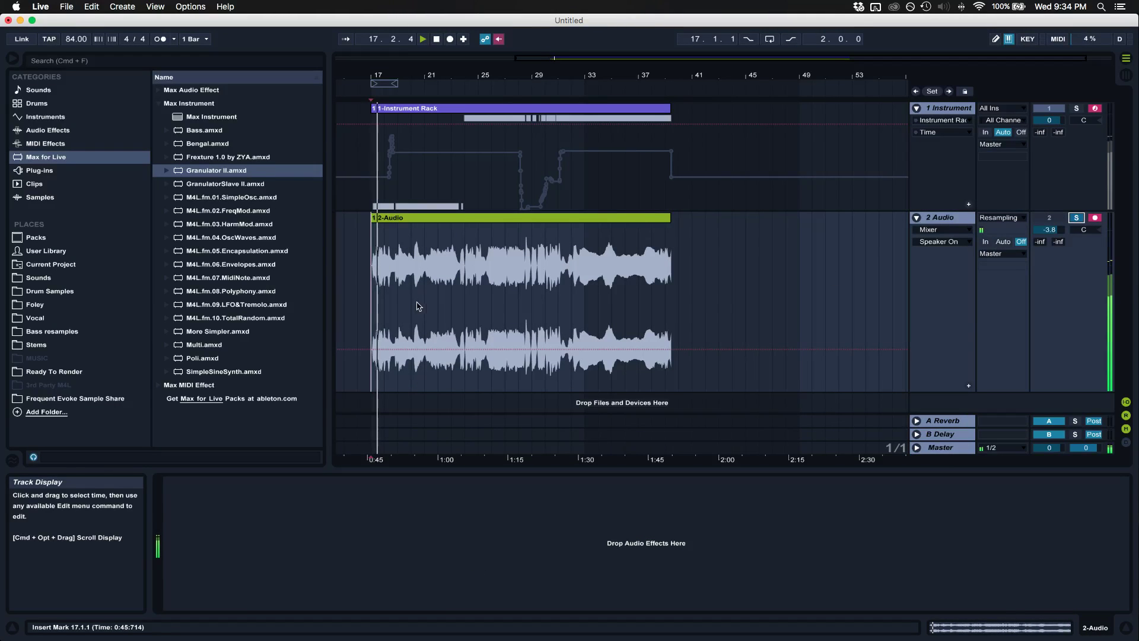
click(397, 290)
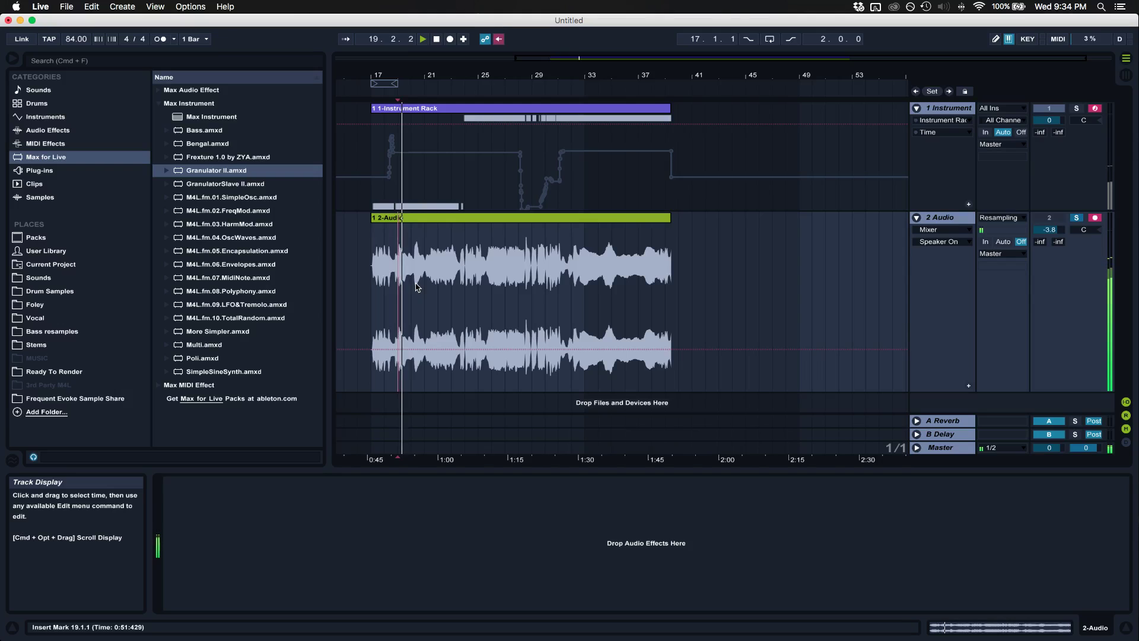
key(space)
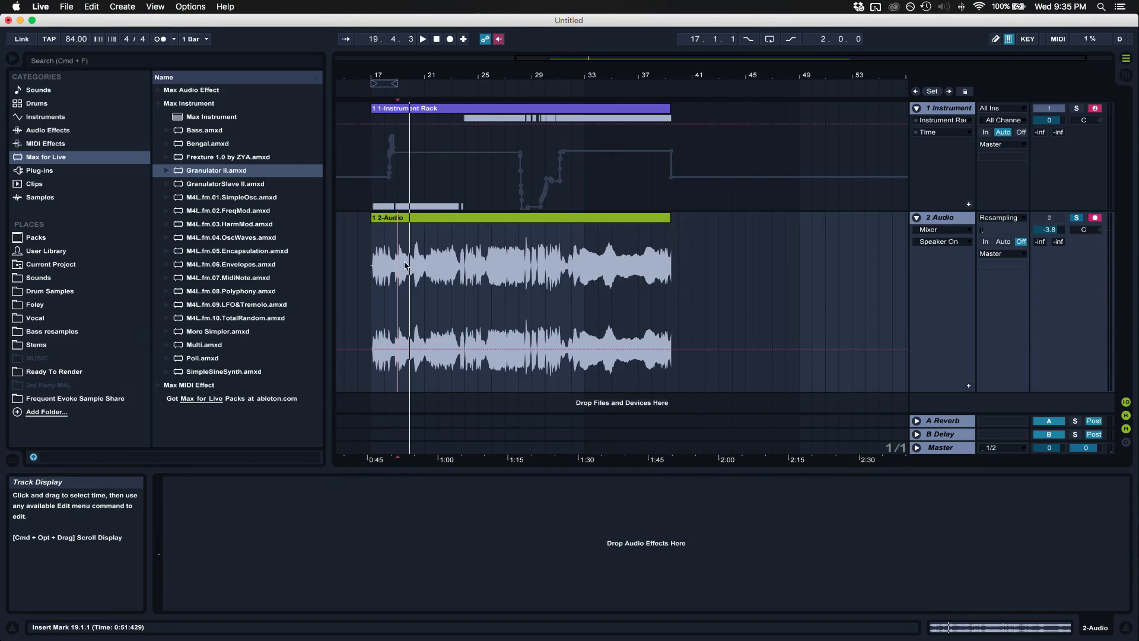
Audition further sections of the resampled audio clip from 20.3.1 and 21.3.1.
click(404, 234)
key(plus)
key(plus)
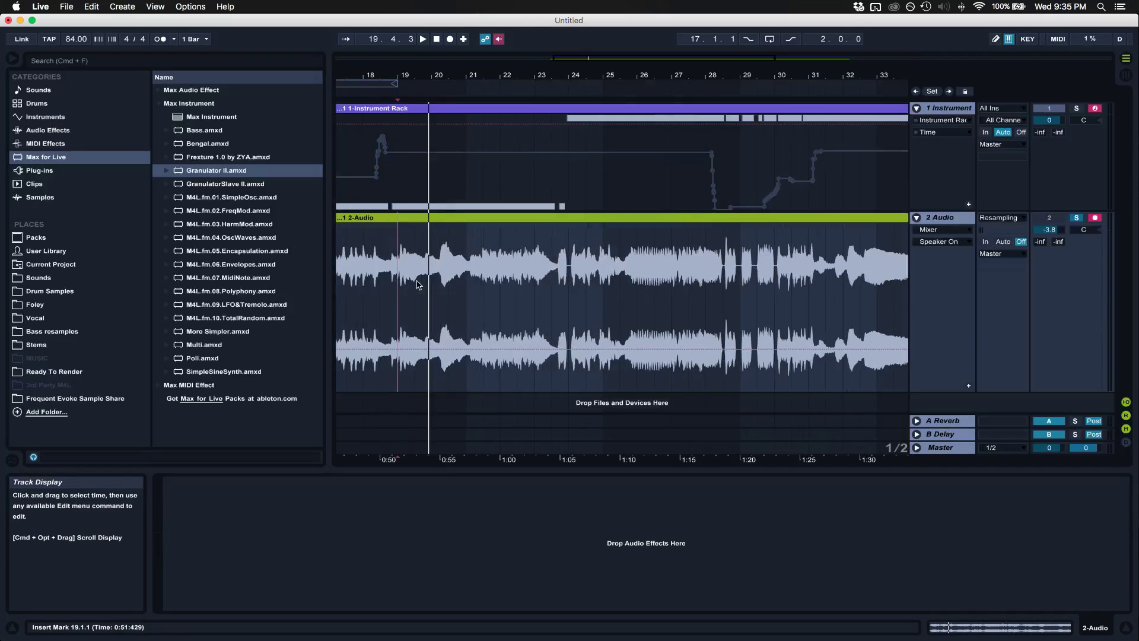
key(space)
click(449, 279)
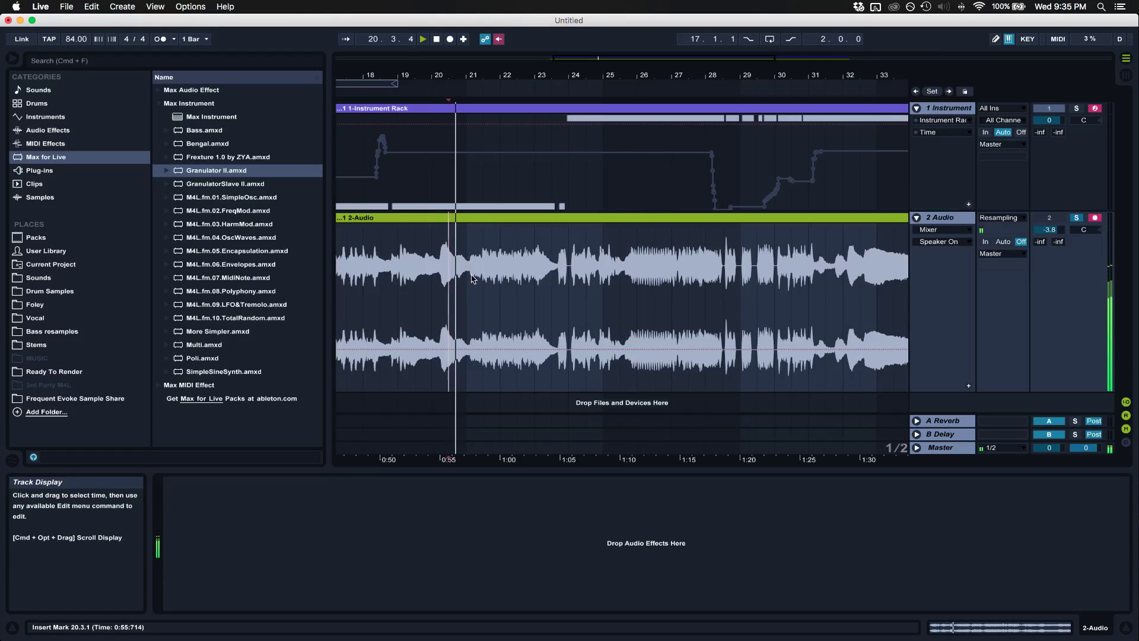
scroll(509, 276, right, 3)
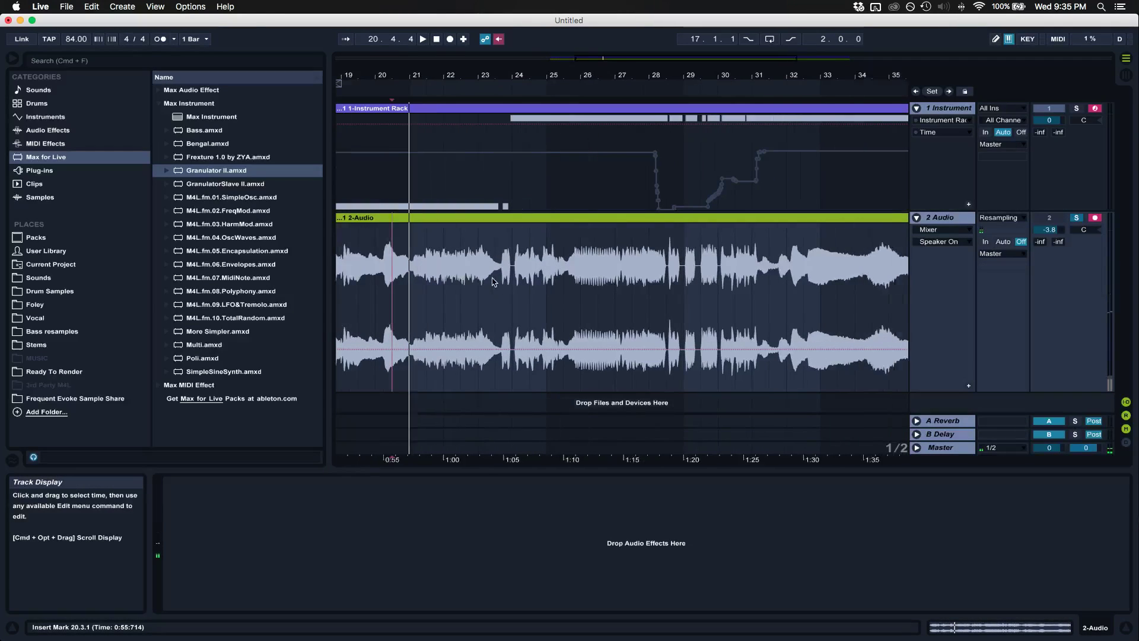
scroll(474, 308, left, 4)
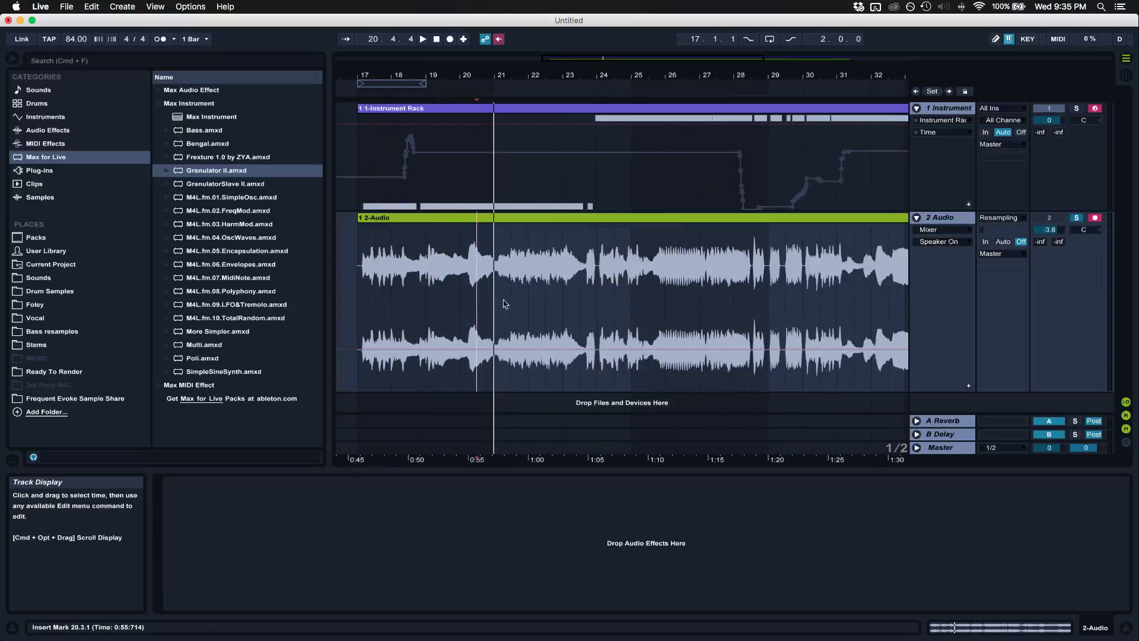
click(512, 291)
key(space)
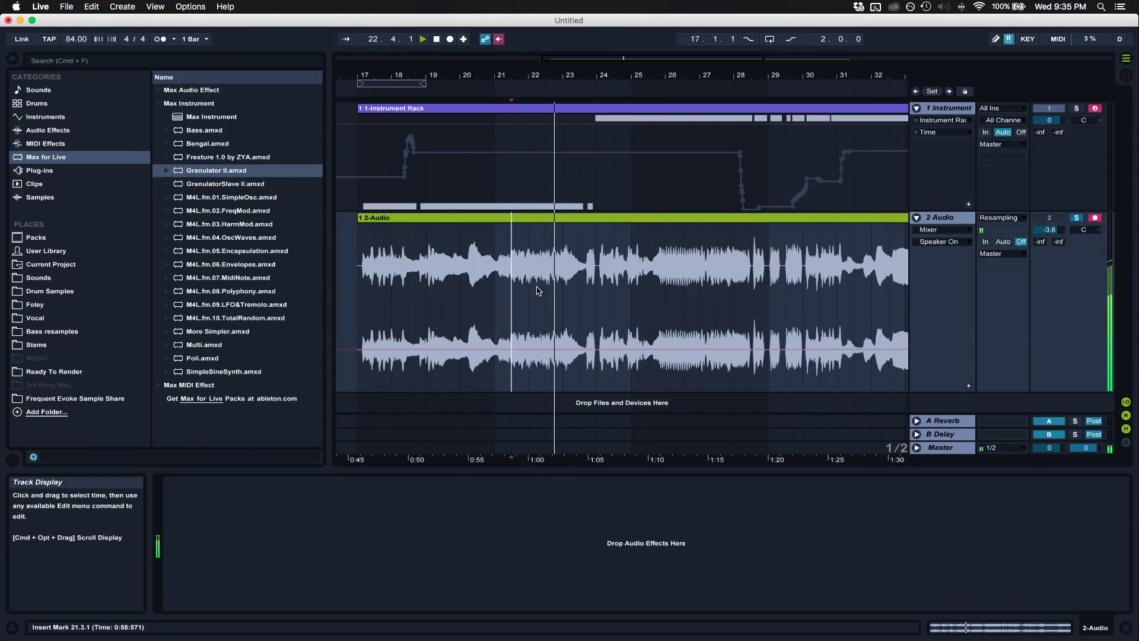
Zoom the timeline out to show the whole resampled clip and place the insert marker at 24.1.1.
scroll(531, 289, right, 3)
scroll(524, 289, right, 1)
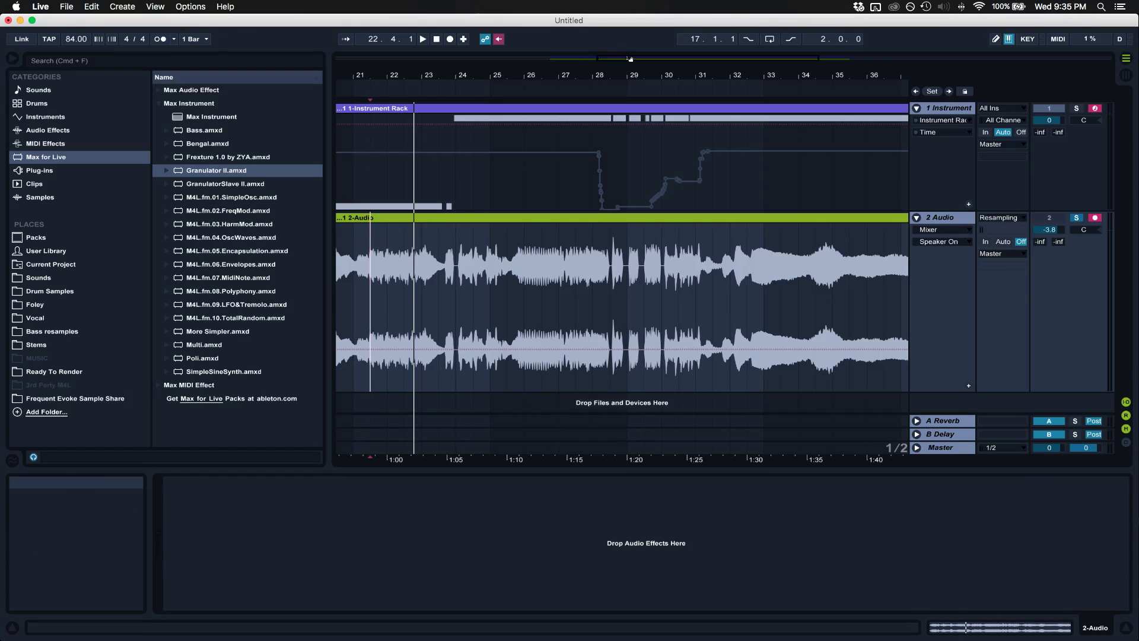
drag(627, 60, 611, 56)
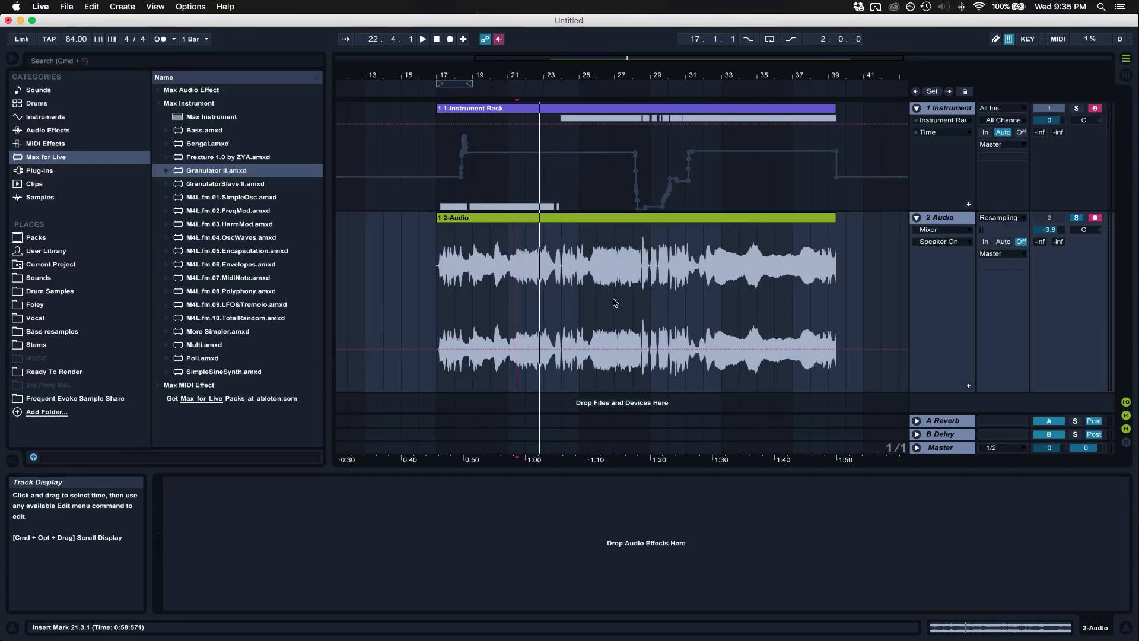
scroll(566, 281, right, 2)
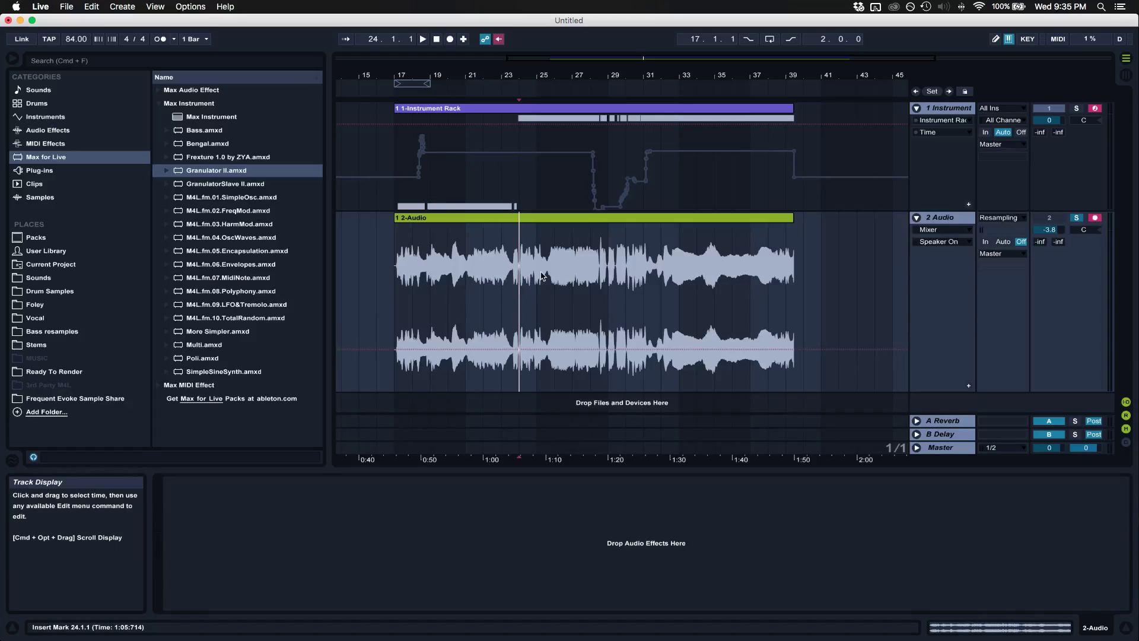
scroll(540, 287, left, 2)
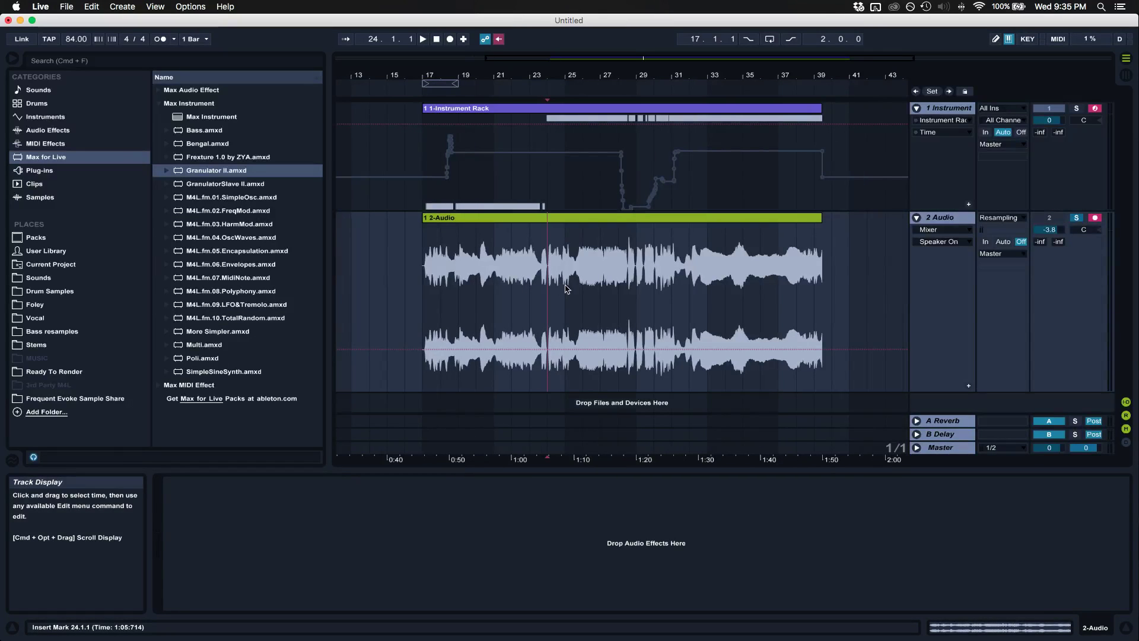
scroll(566, 281, right, 2)
scroll(534, 285, left, 2)
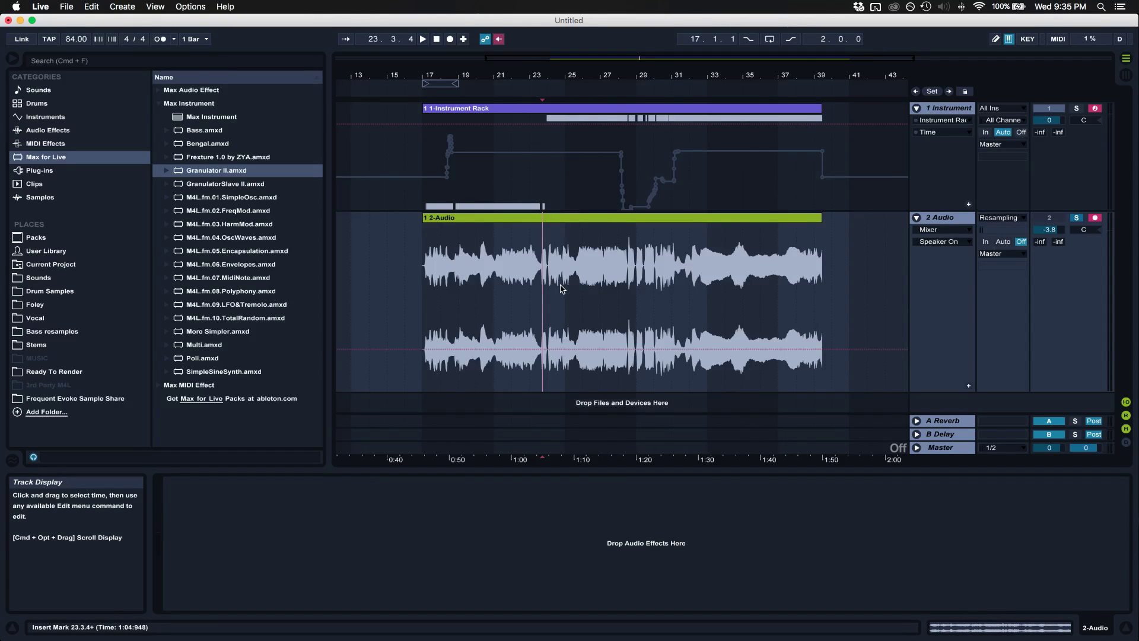
scroll(562, 289, left, 1)
scroll(635, 283, right, 5)
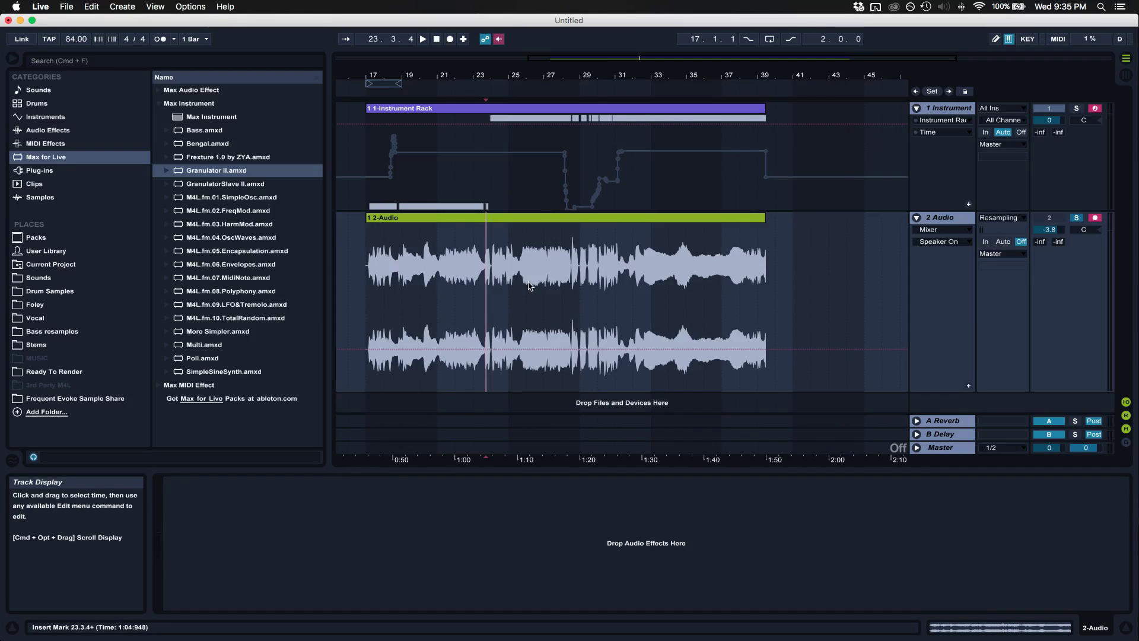
scroll(537, 287, left, 1)
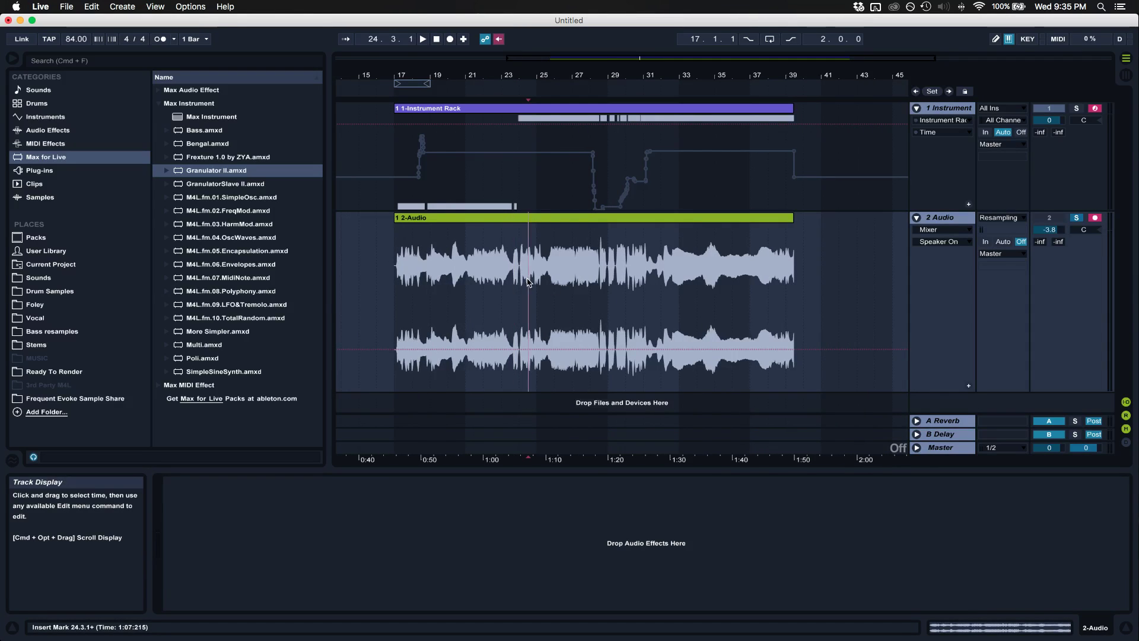
Audition the resampled audio clip from 26.1.2, from about bar 27 and from 28.4.2.
click(557, 297)
key(space)
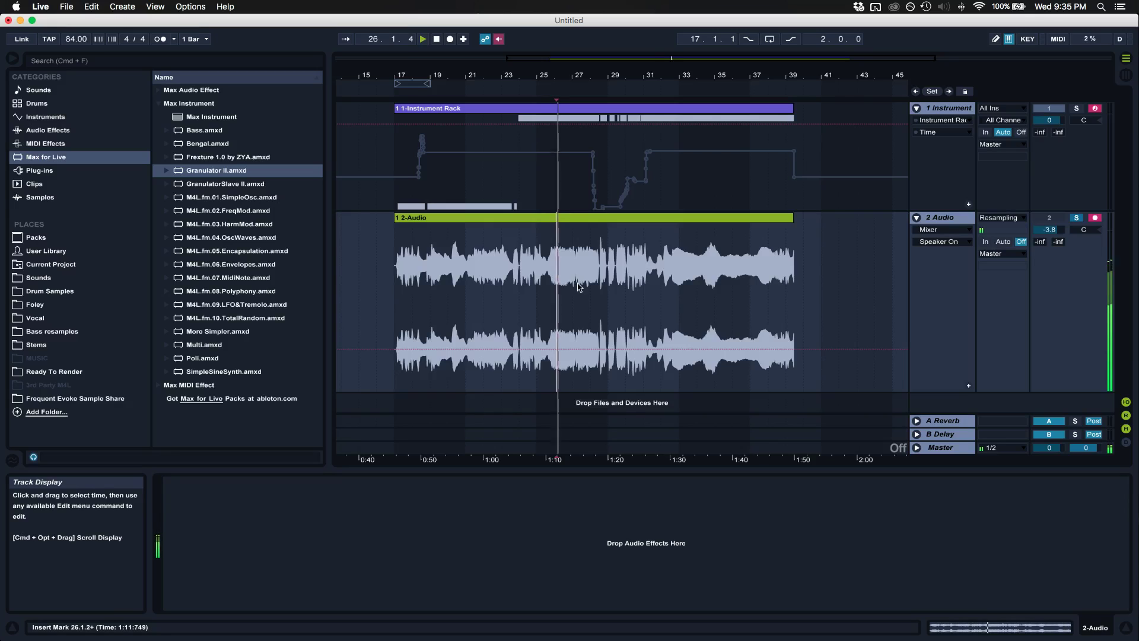
click(579, 286)
key(space)
key(space)
click(605, 275)
key(space)
key(space)
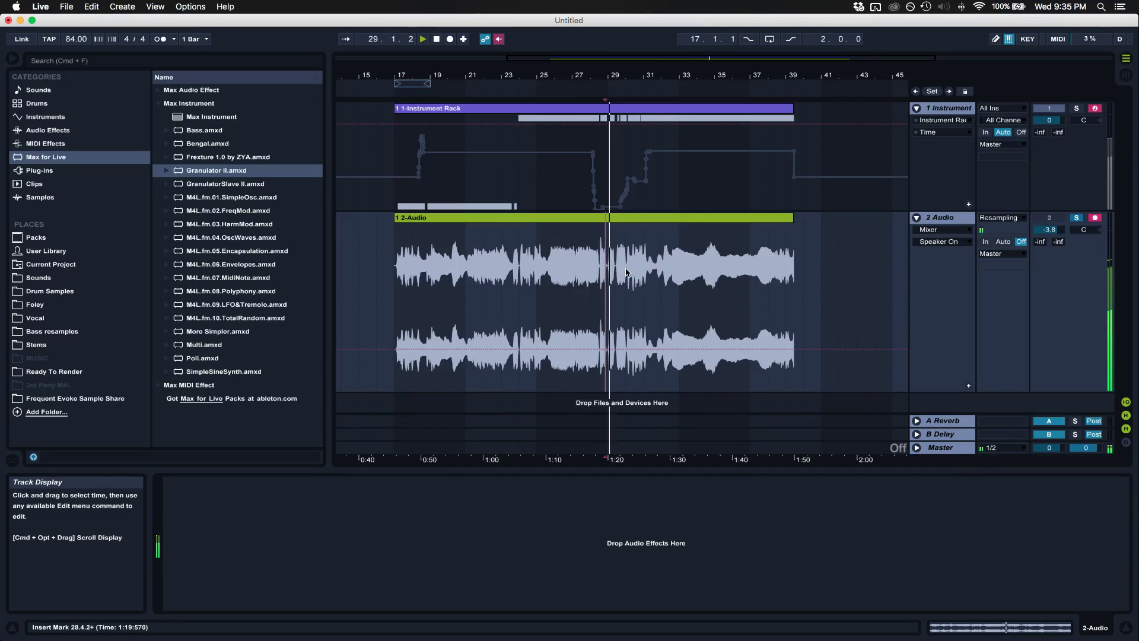
Audition the later sections of the resampled clip from 30.2.1, 32.1.3 and 34.3.1, then stop playback.
click(616, 272)
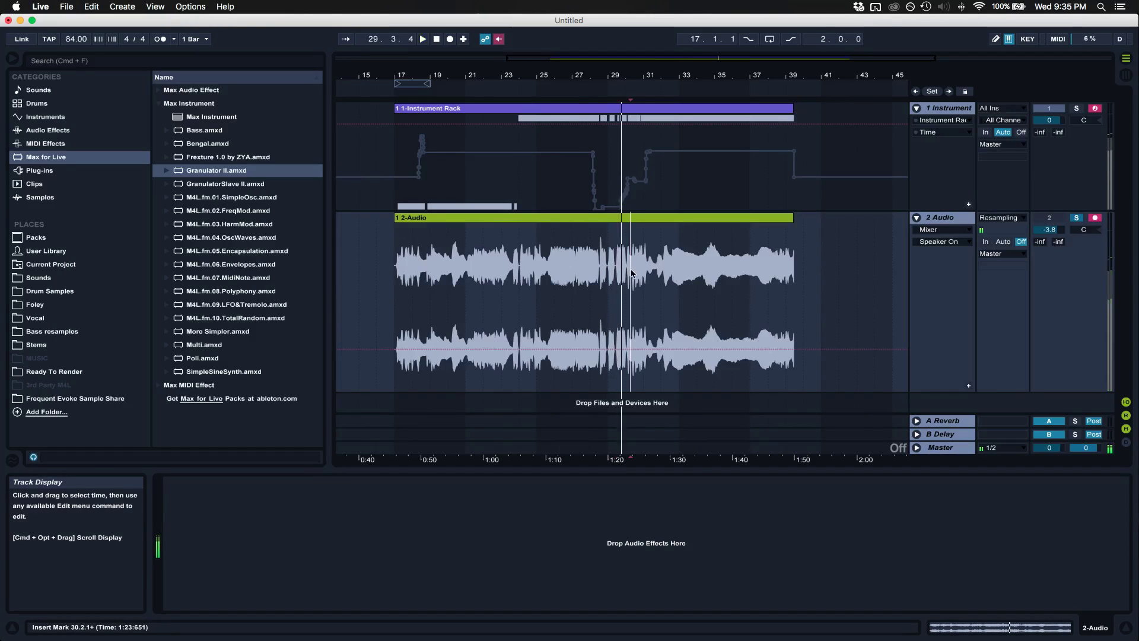
click(631, 276)
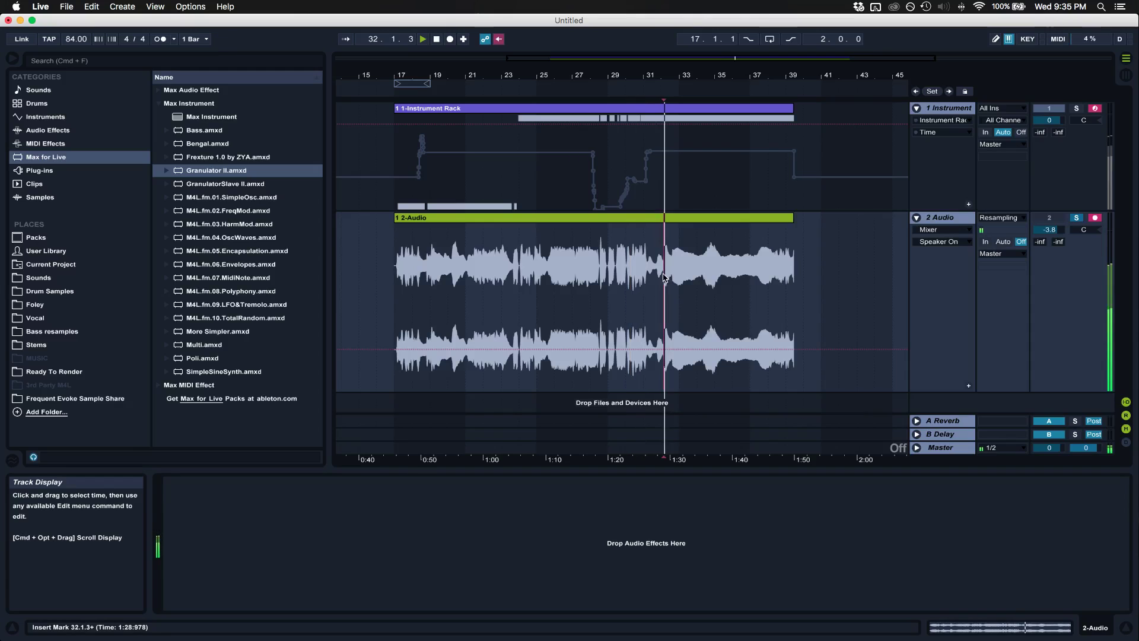
click(664, 278)
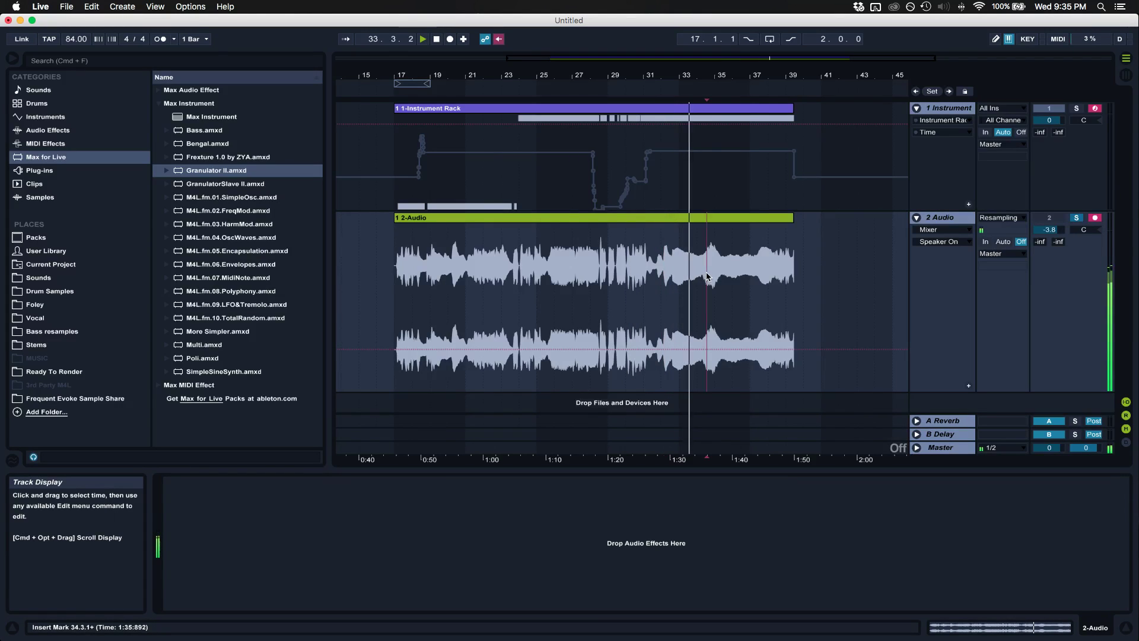
click(707, 277)
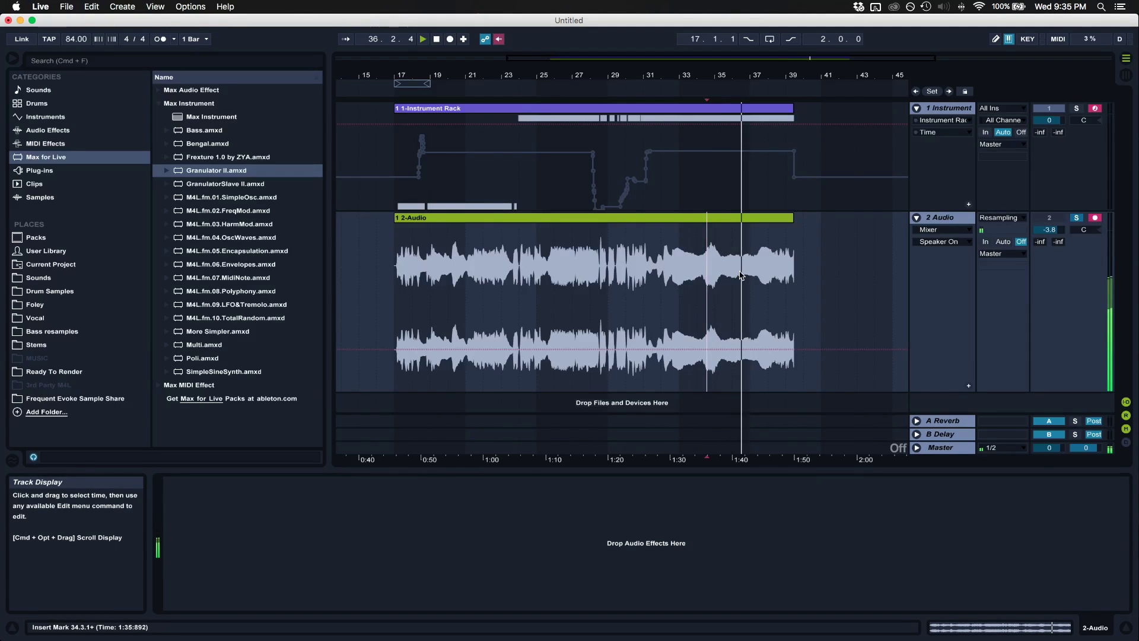
key(space)
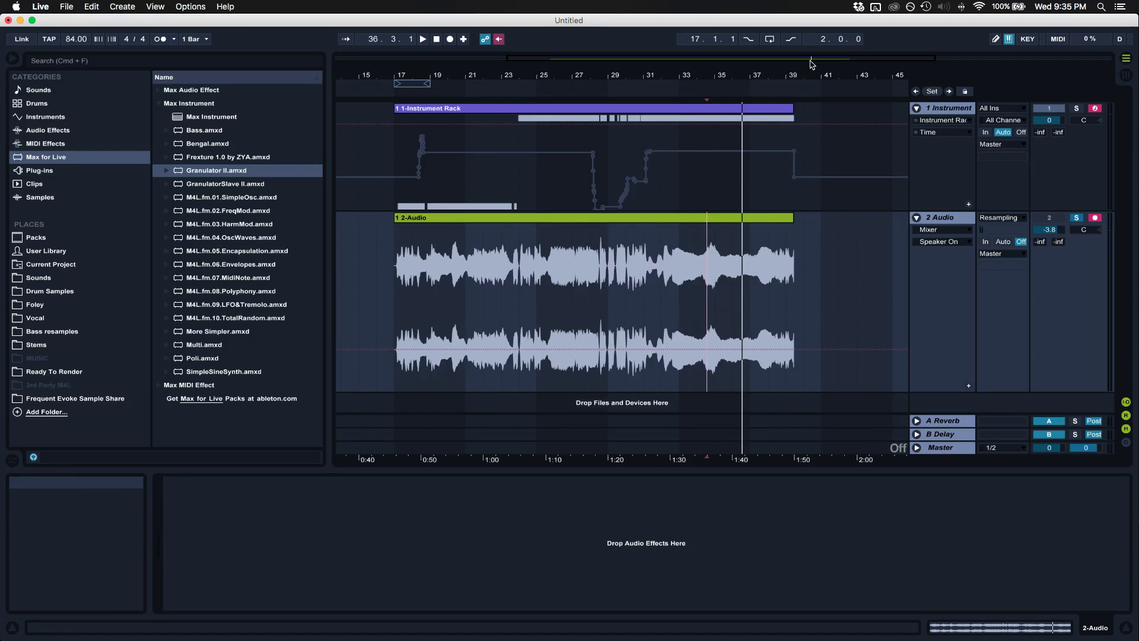
Turn off solo on the audio track and move the resampled clip to the arrangement start at 1.1.1.
drag(812, 59, 811, 29)
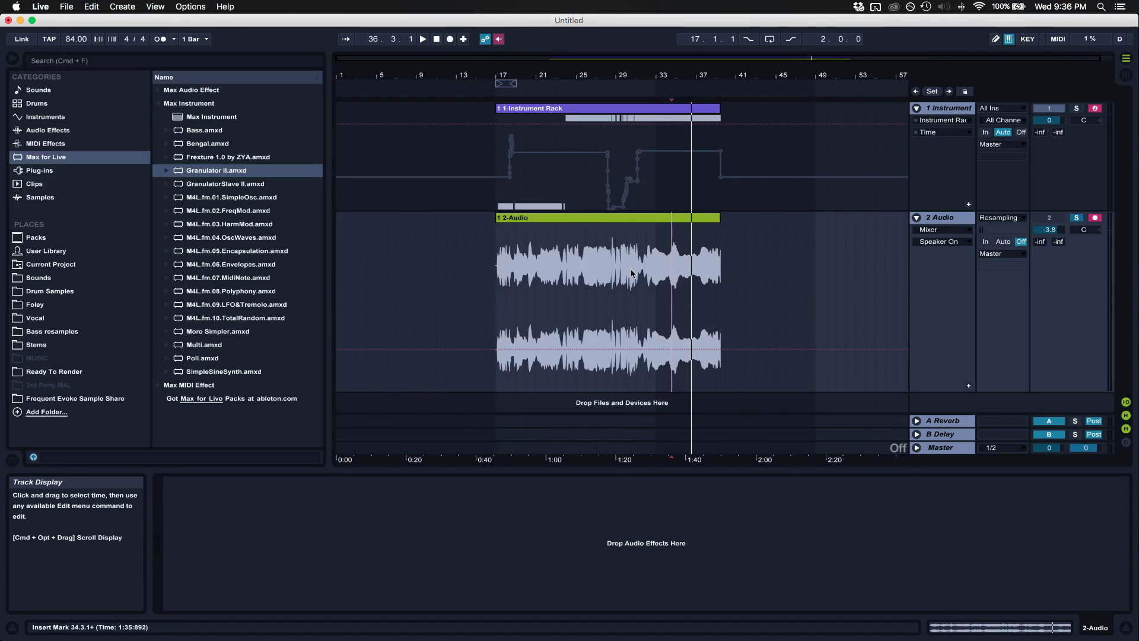
scroll(777, 242, right, 1)
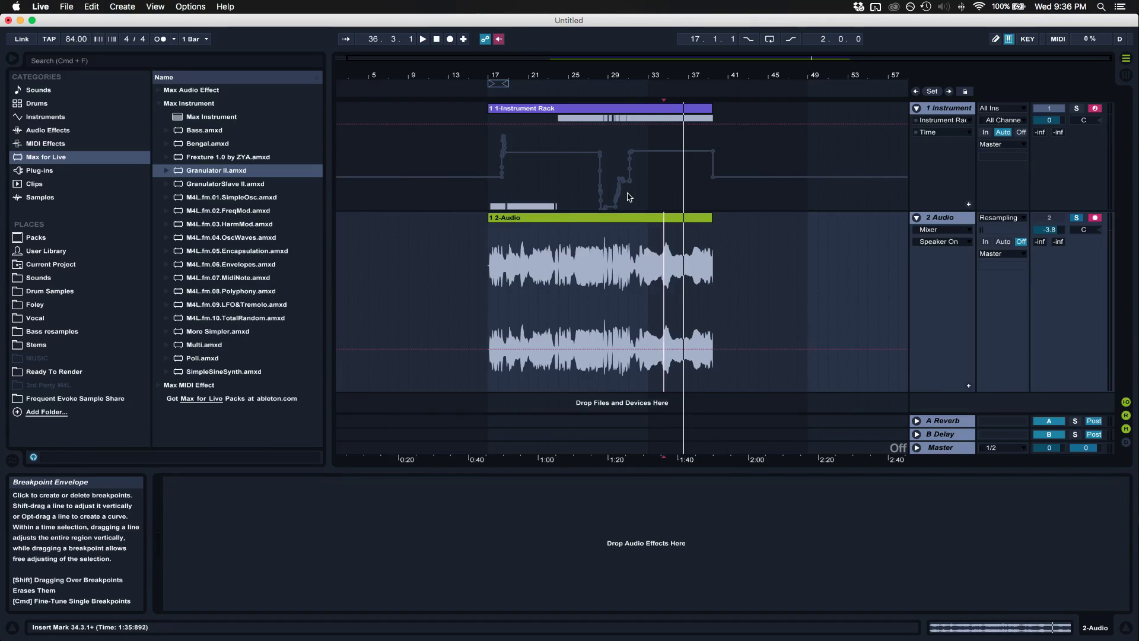
click(670, 218)
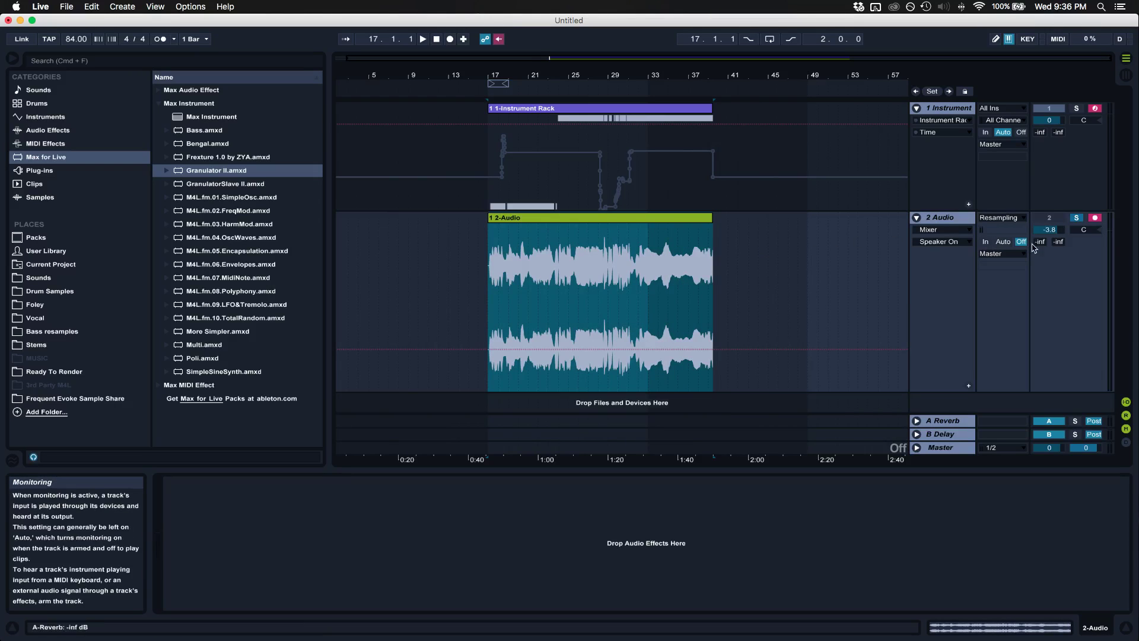
click(1077, 218)
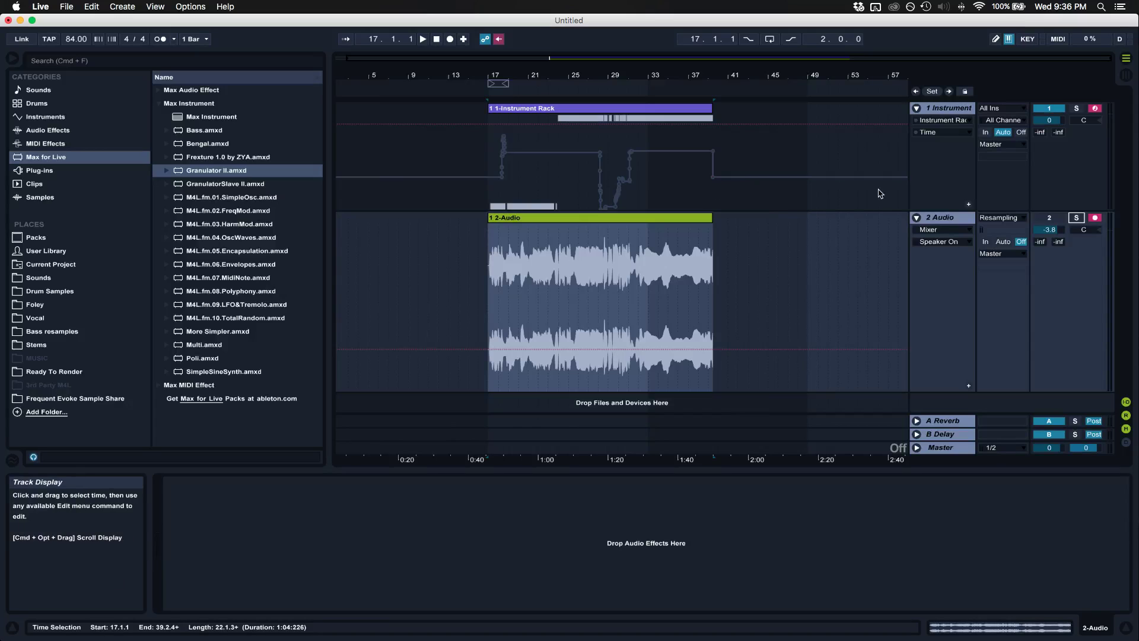
drag(627, 244, 475, 237)
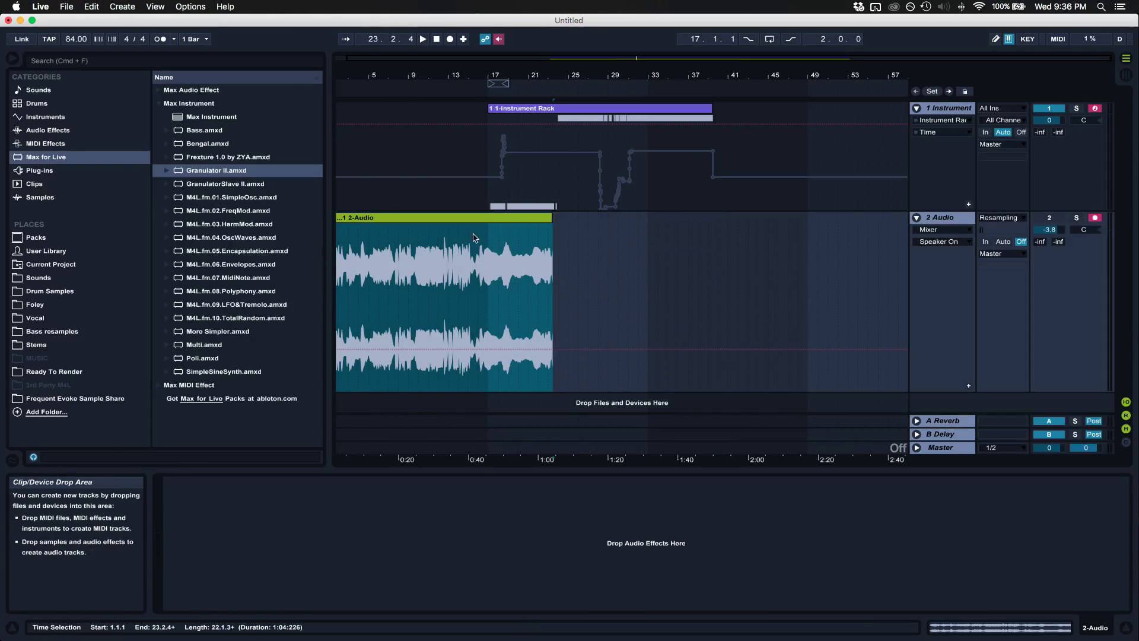
Re-enable the overridden automation and move the instrument track's MIDI clip with its automation to start at 24.4.1.
click(891, 136)
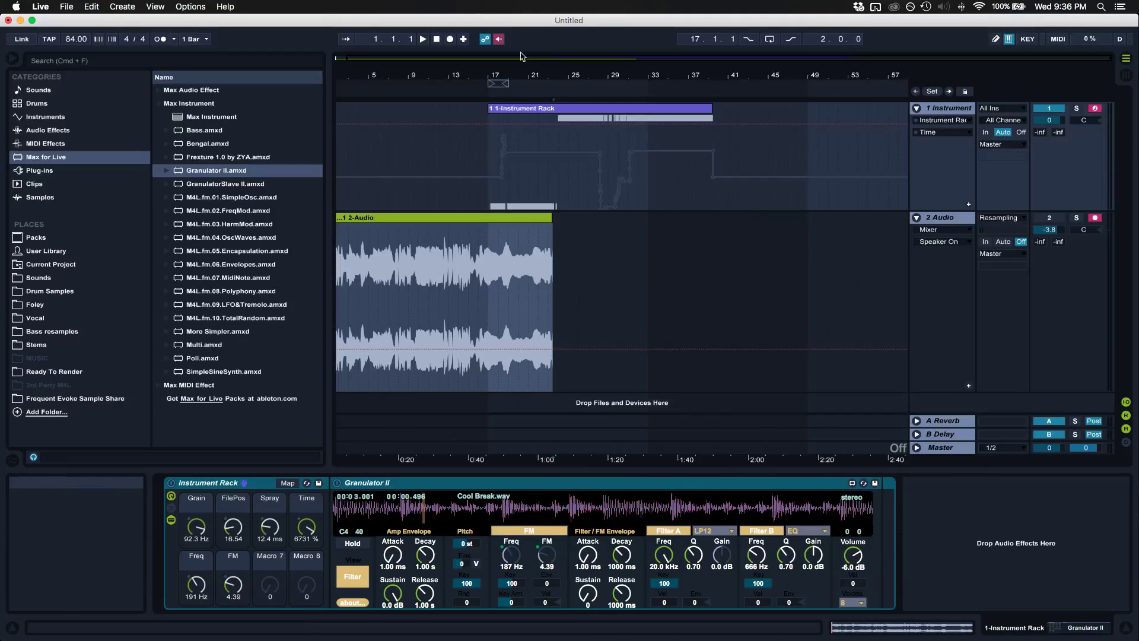
click(498, 38)
drag(576, 108, 655, 110)
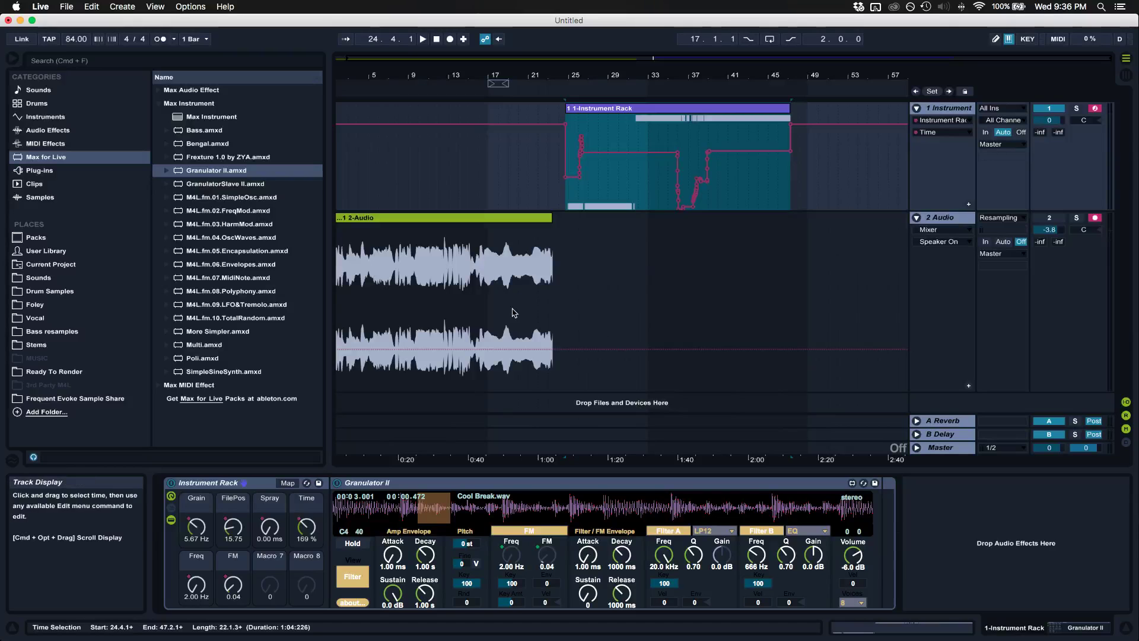
Clear all envelopes of the Instrument Rack from the instrument track.
right_click(949, 108)
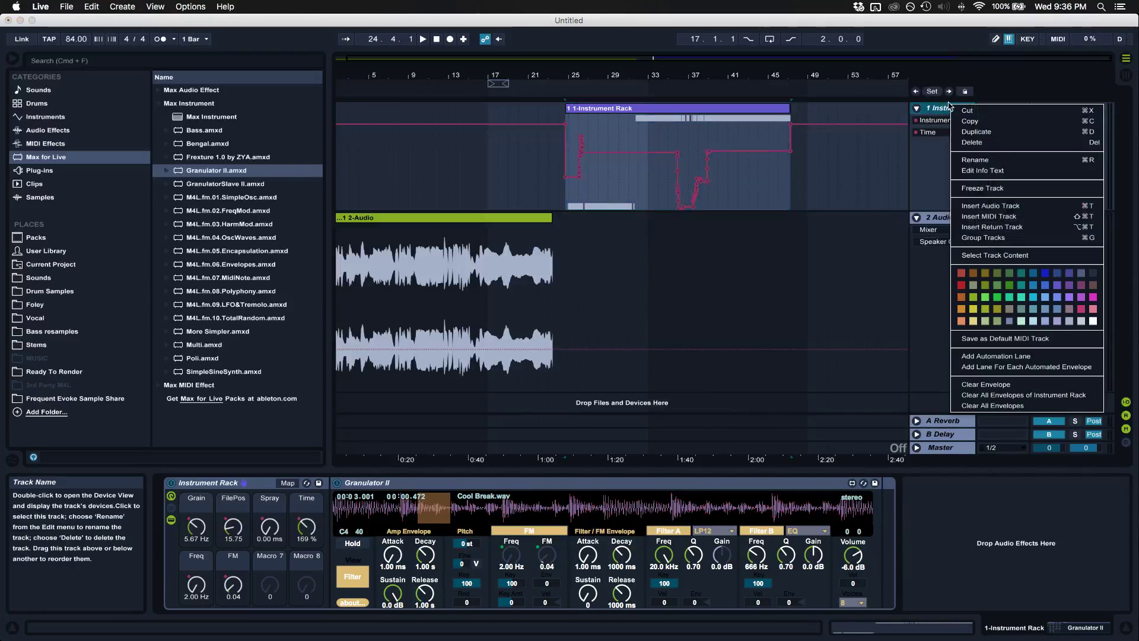
click(1063, 395)
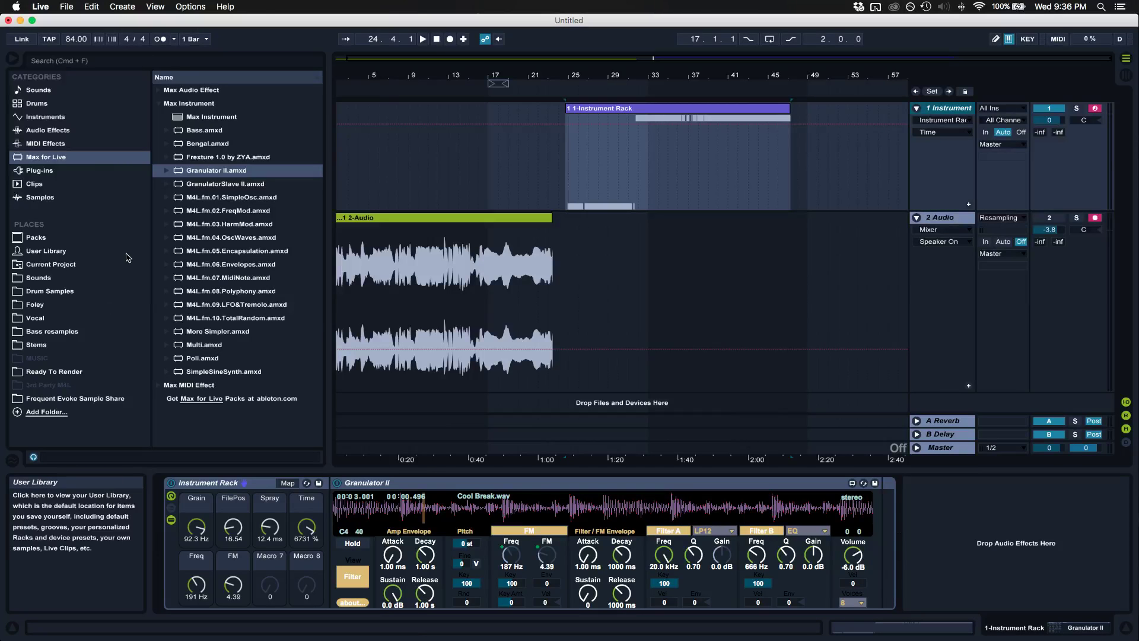
Load Chopped Dog.wav from the Bass resamples folder into Granulator II and narrow the browser to widen the arrangement.
click(61, 332)
scroll(256, 339, down, 5)
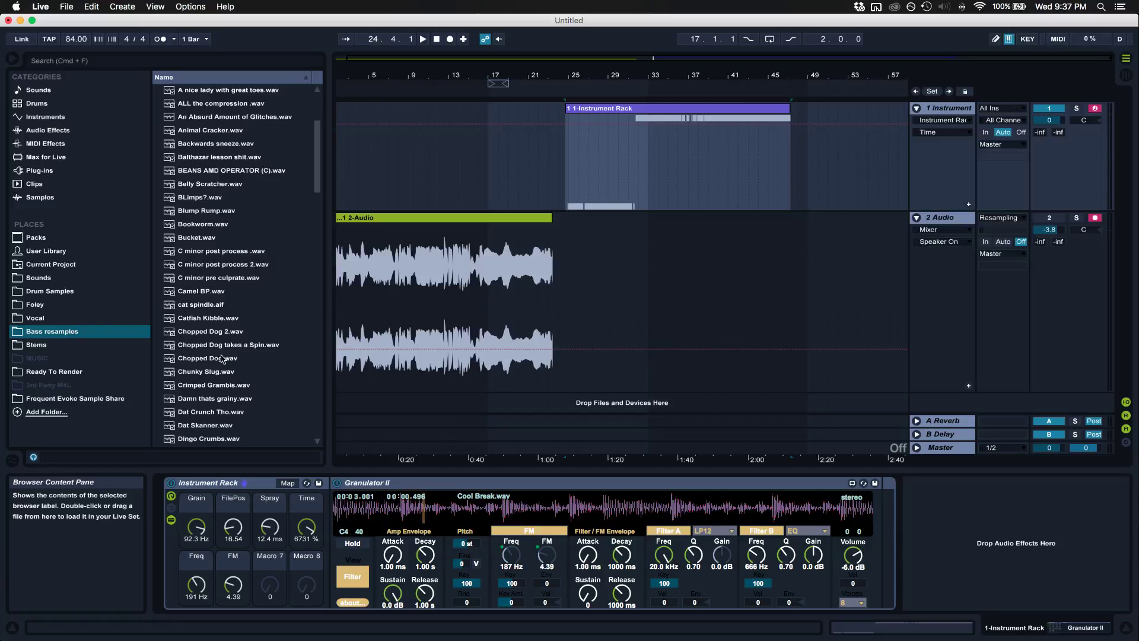
double_click(222, 358)
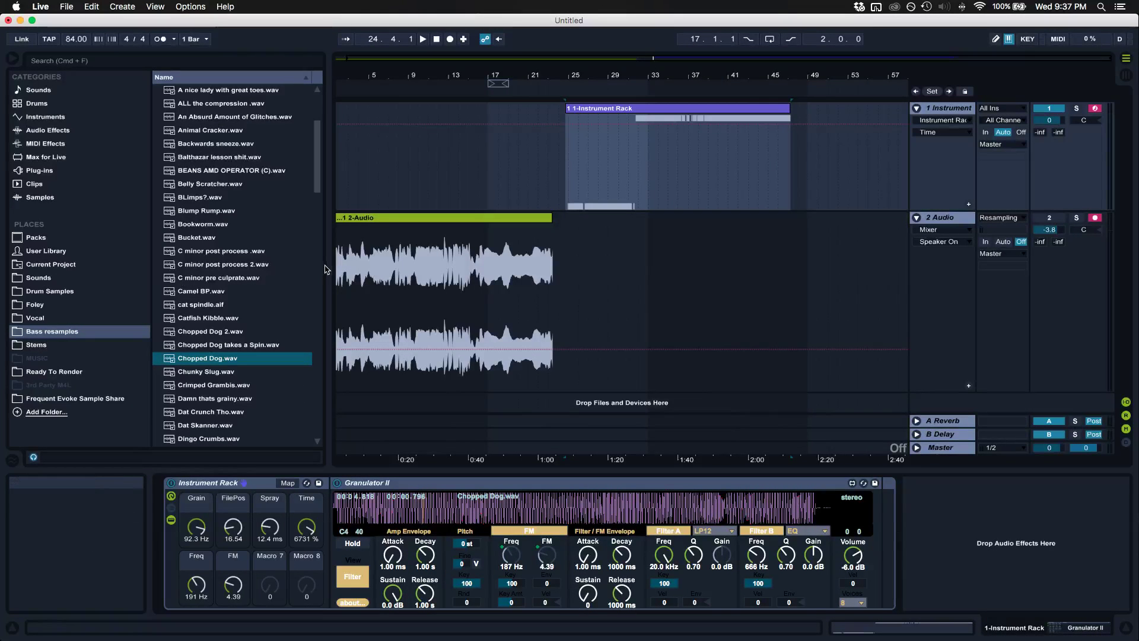
drag(328, 266, 205, 266)
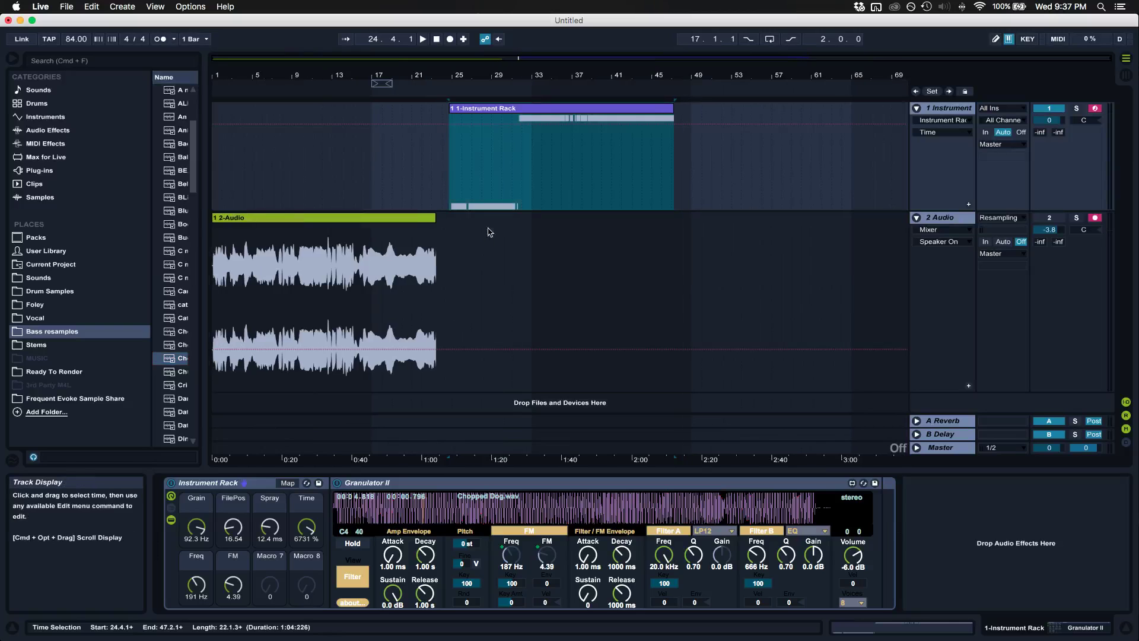
Delete the MIDI clip from the instrument track.
click(451, 185)
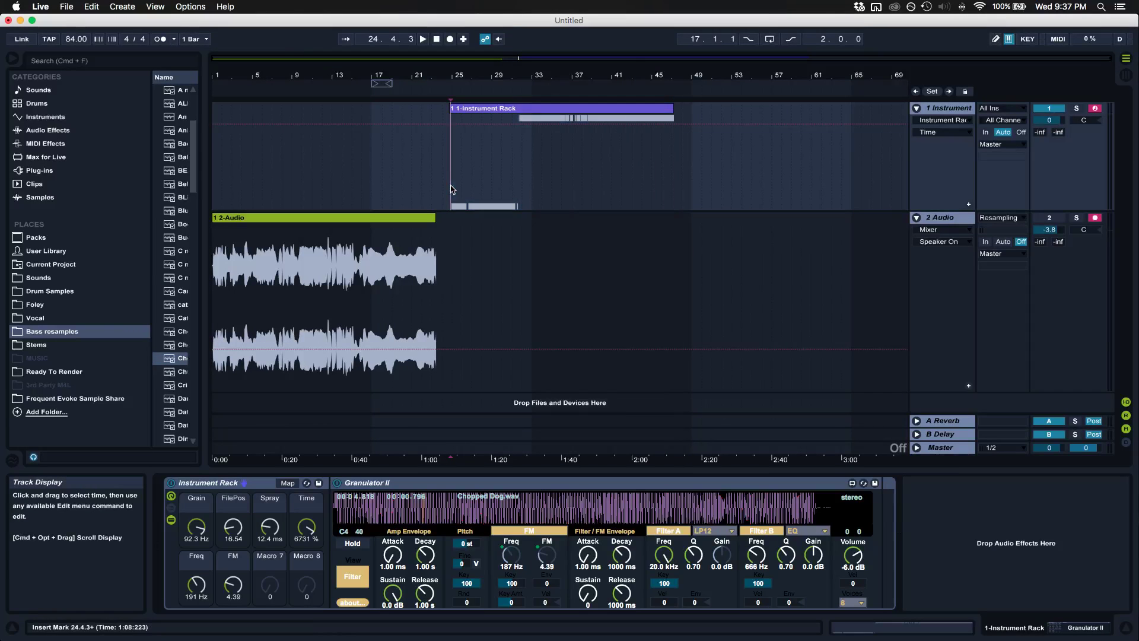
click(503, 109)
key(Delete)
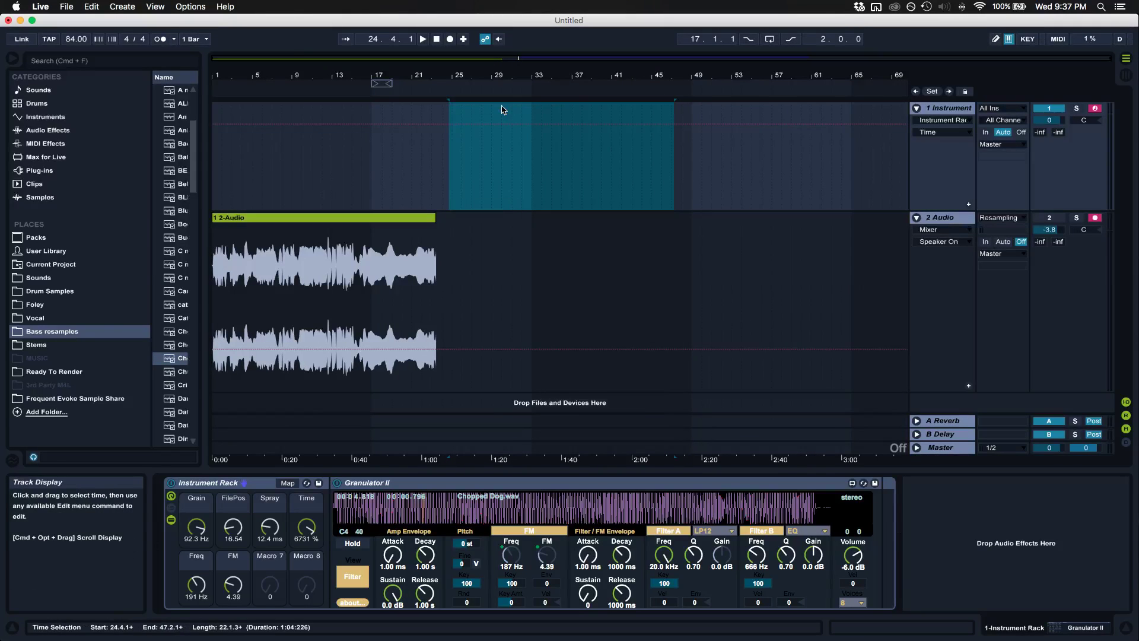
click(529, 156)
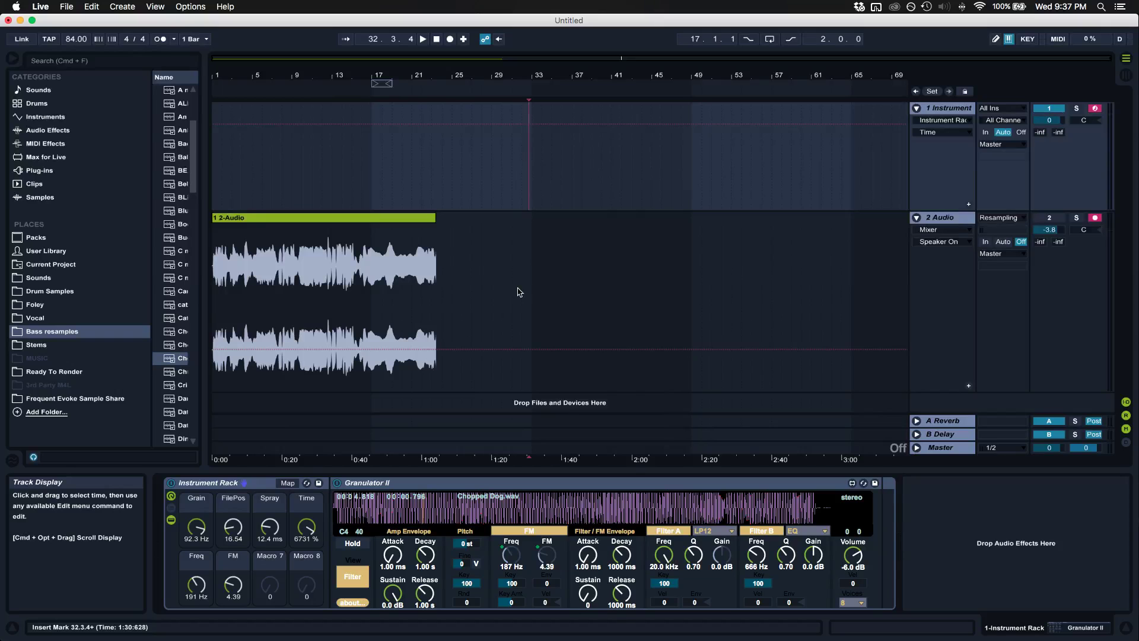
While playing notes, set the FM macro to 0.00 and Time to 114 %, and lower the instrument track's volume to -4.3 dB.
key(a)
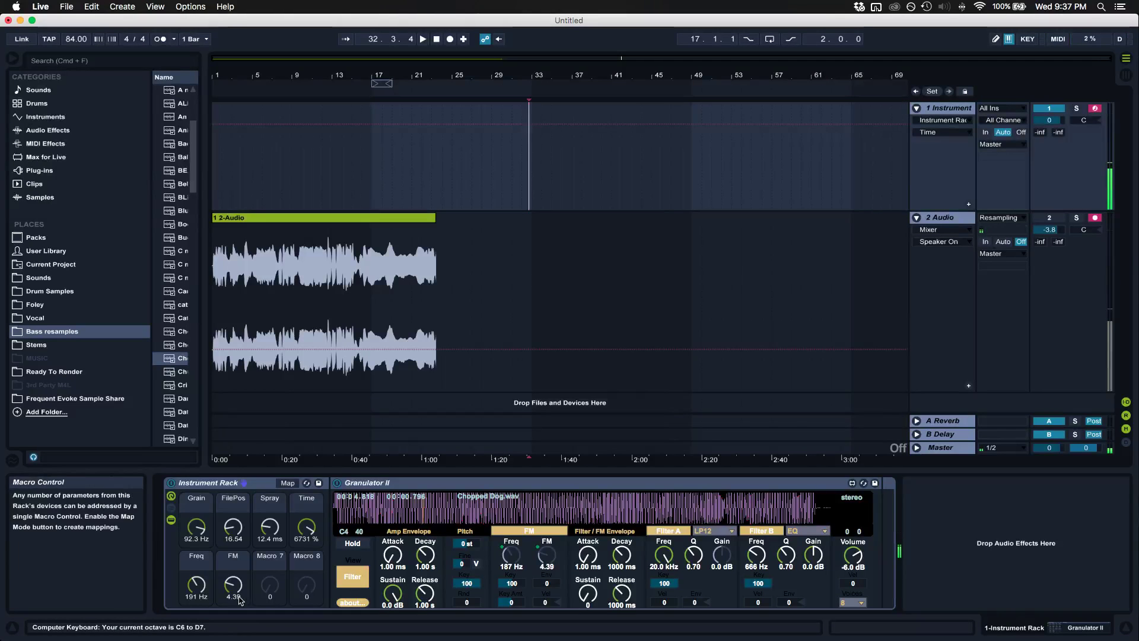
drag(233, 584, 257, 602)
key(x)
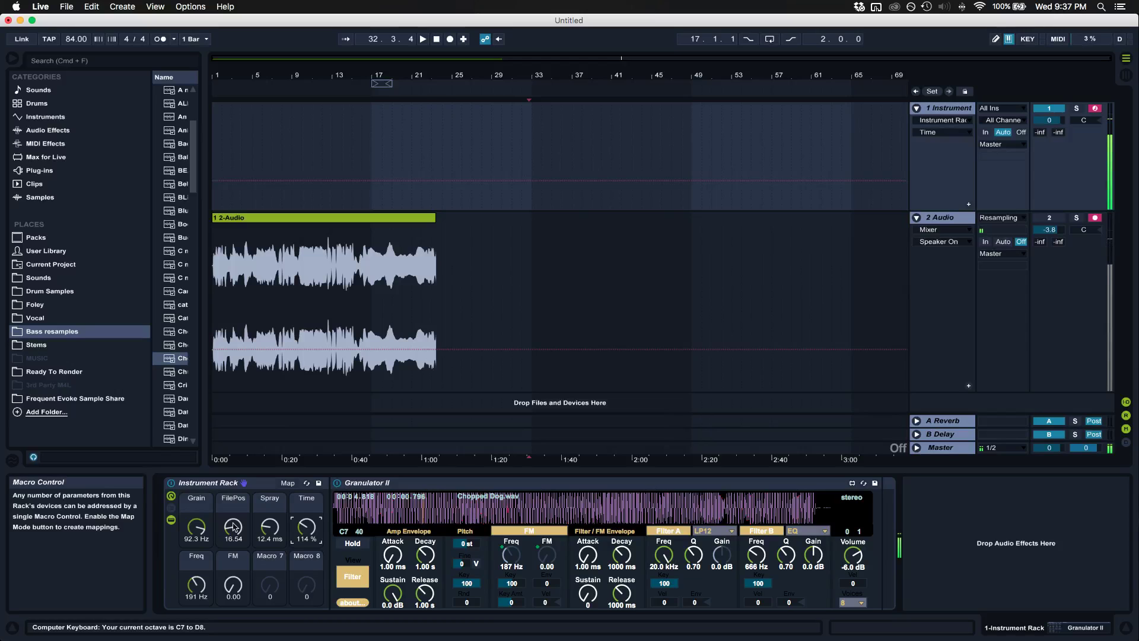
drag(1049, 120, 1049, 137)
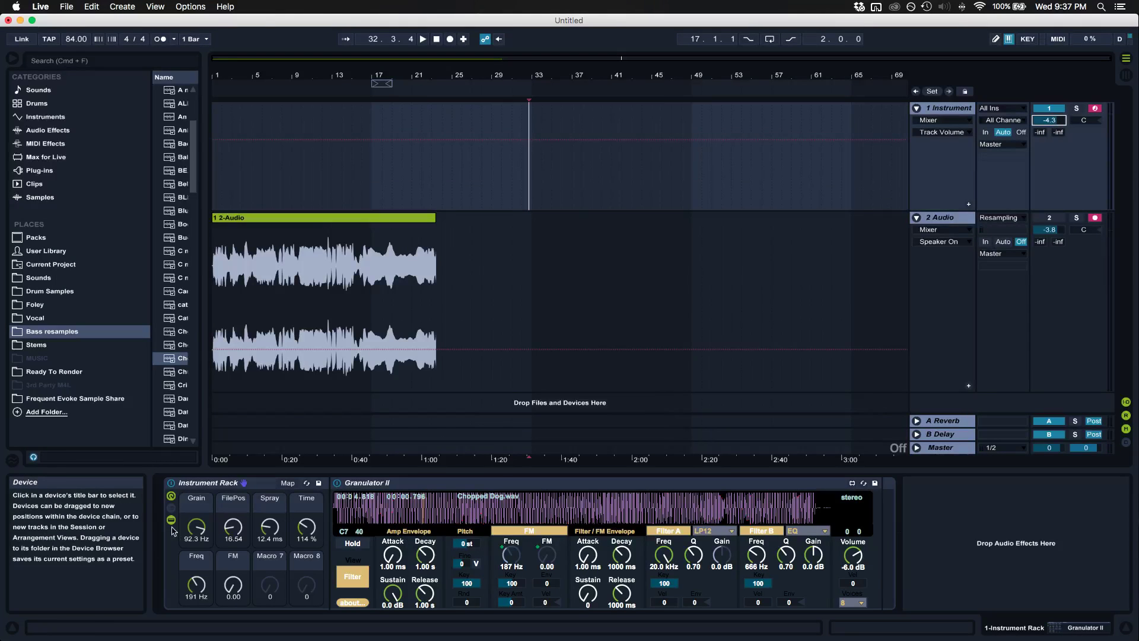
Sweep the Grain macro while playing notes in different octaves and settle it at 40.6 Hz.
drag(197, 527, 196, 570)
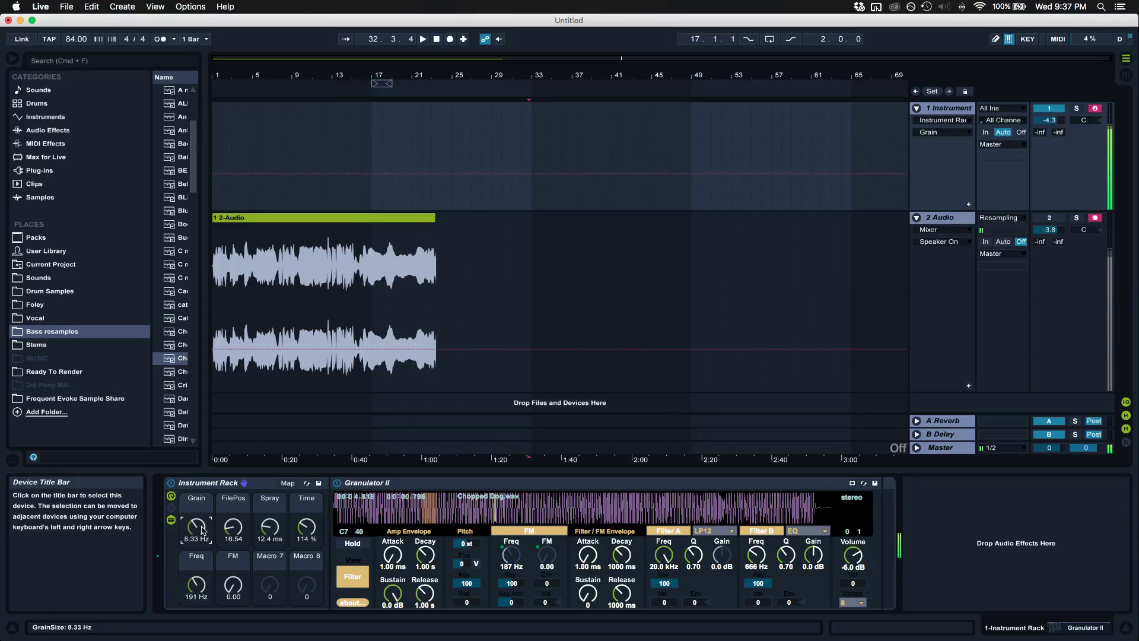
key(z)
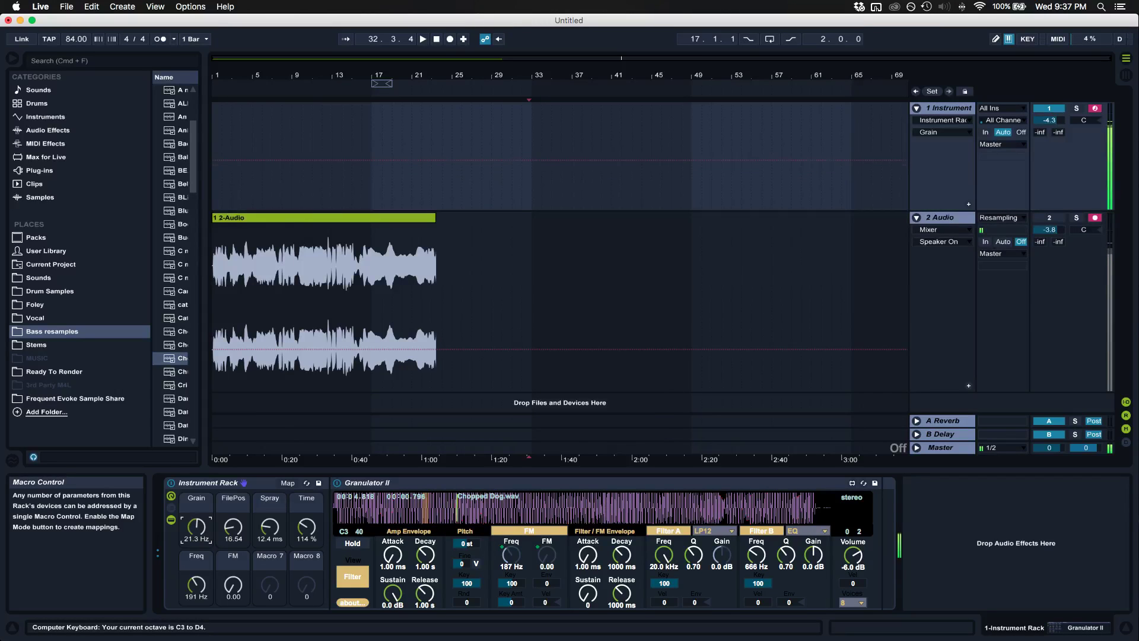
drag(197, 526, 196, 510)
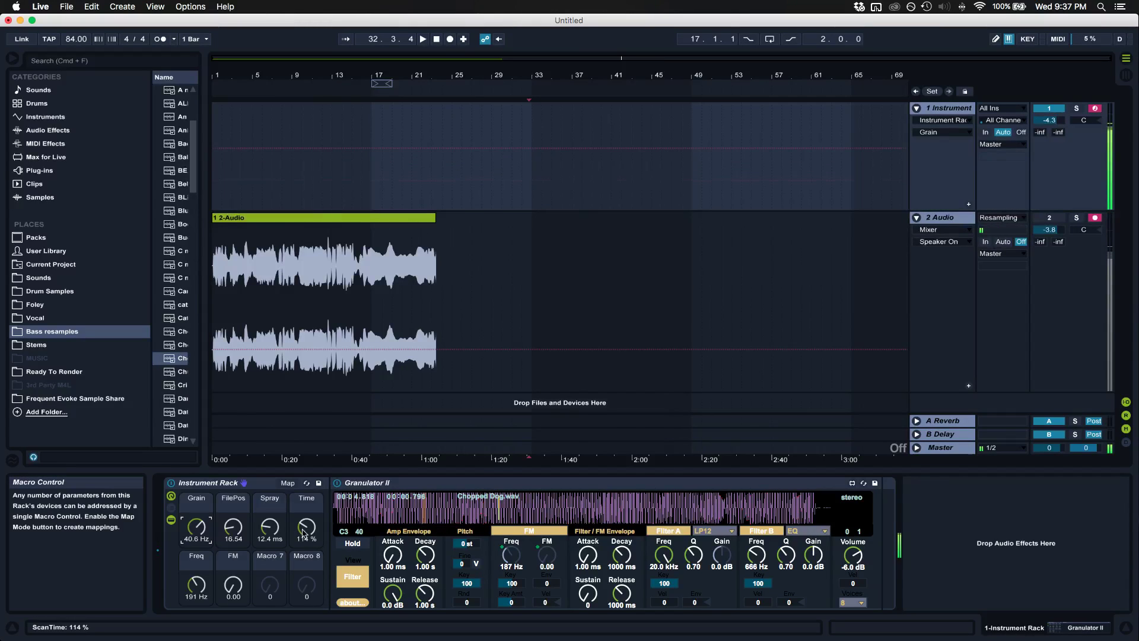
While playing notes, set the macros to Time 1304 %, FilePos 51.97, FM 95.04 and Freq 29.5 Hz.
key(x)
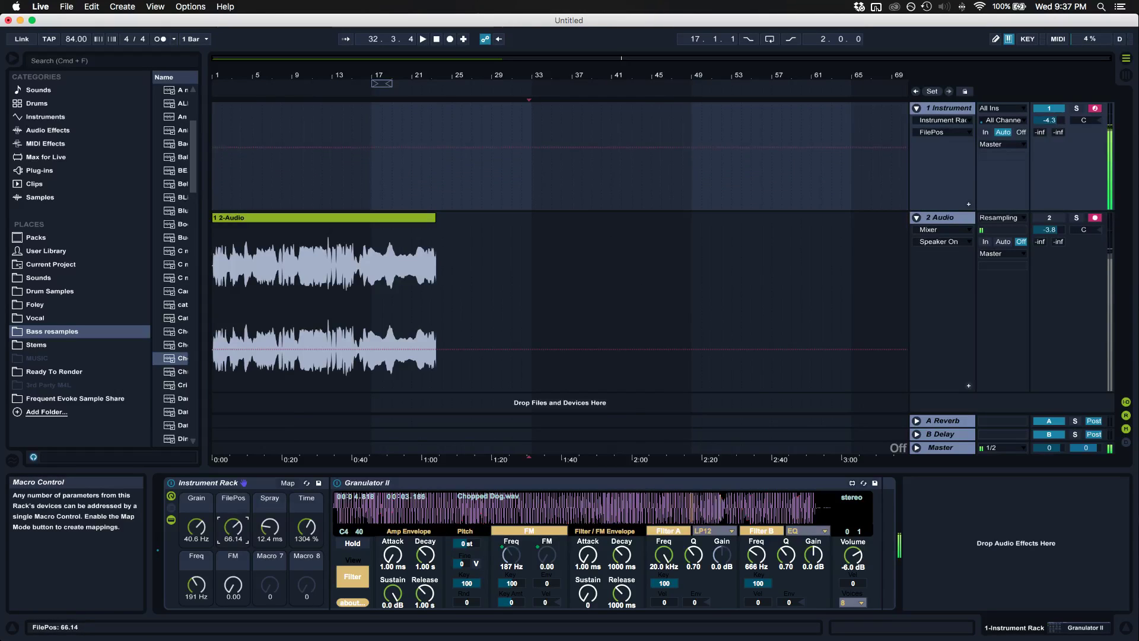
key(x)
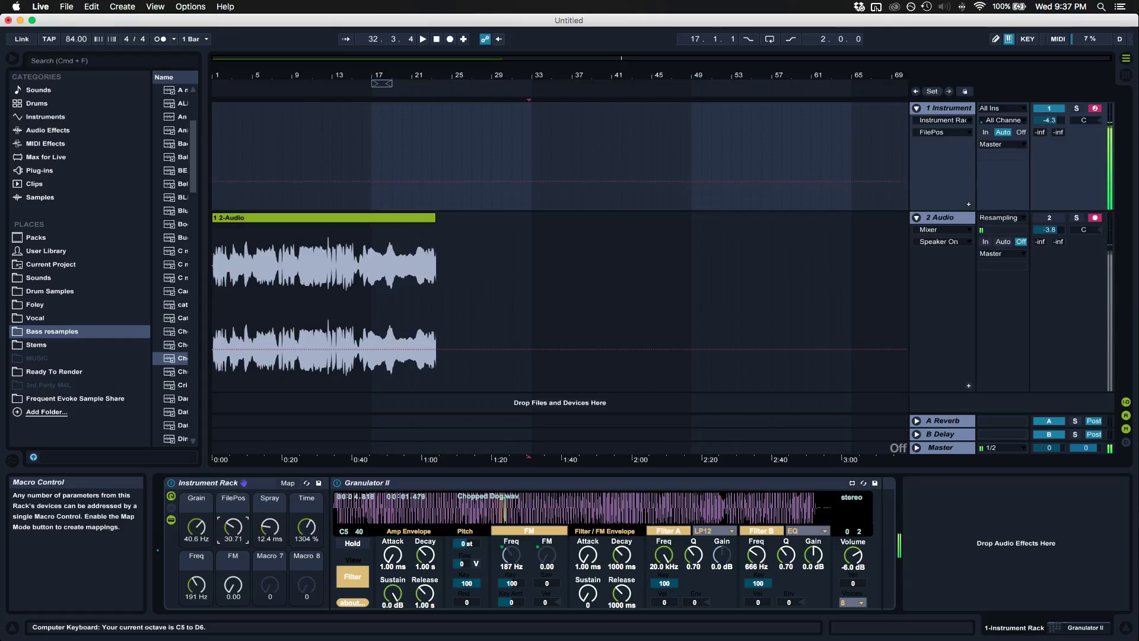
click(200, 574)
click(210, 593)
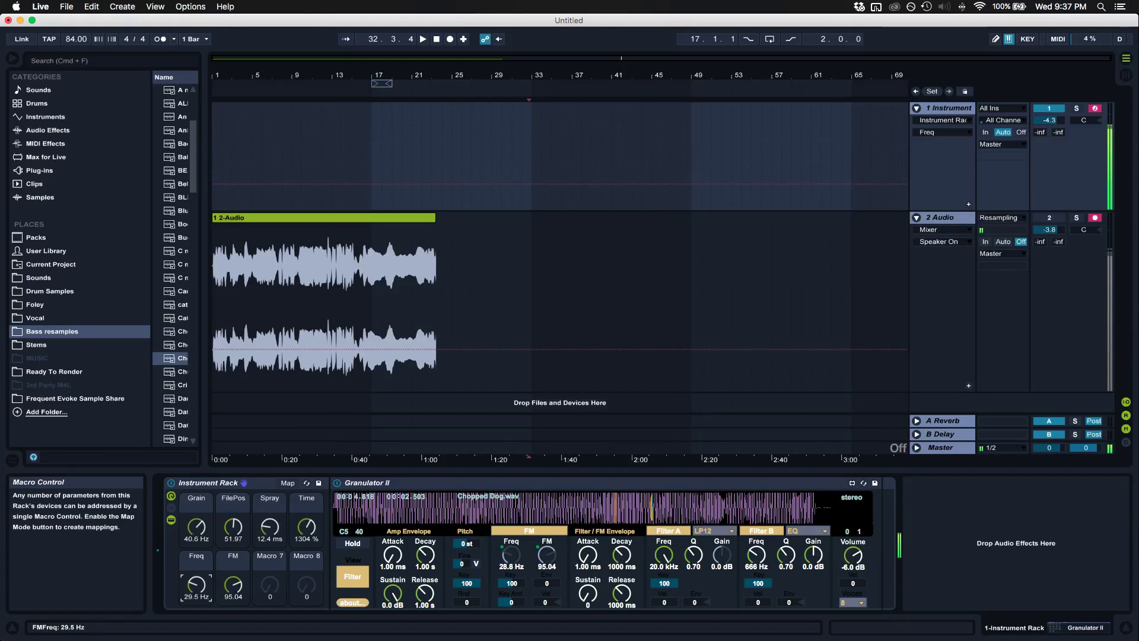
While playing notes an octave lower, set the macros to Freq 9.19 Hz, FM 0.00 and Time 246 %.
key(z)
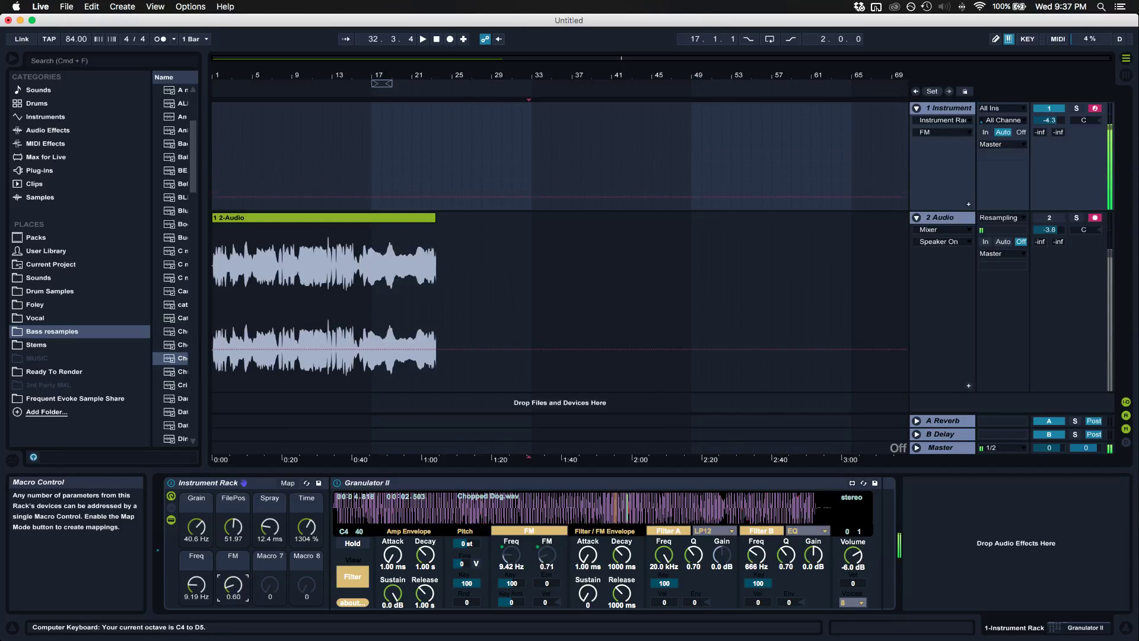
click(306, 526)
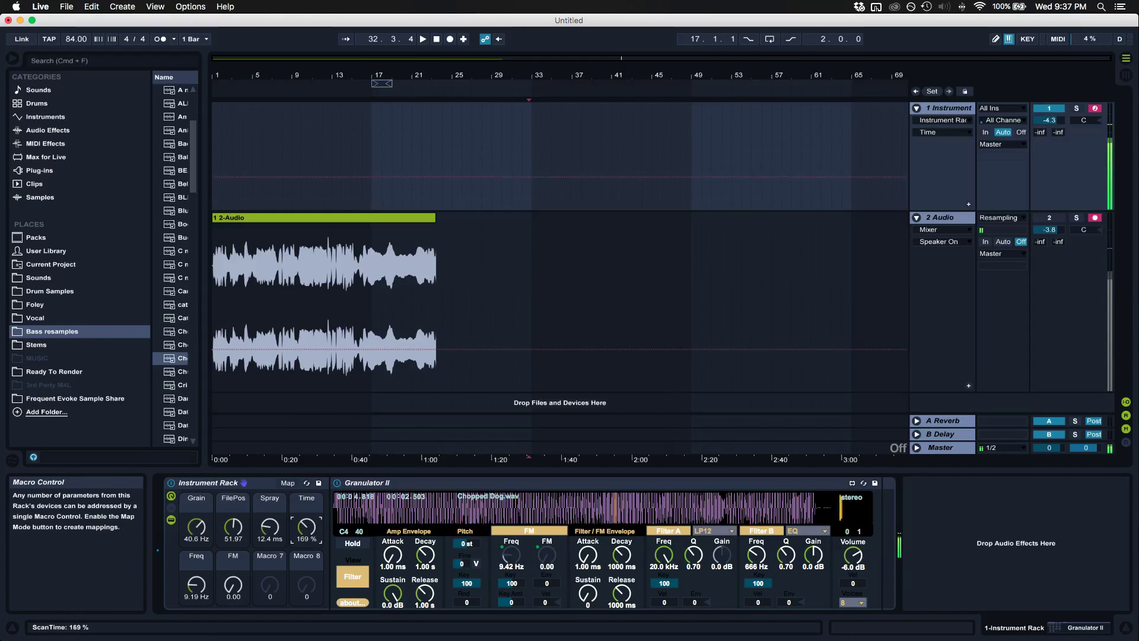
drag(306, 526, 306, 510)
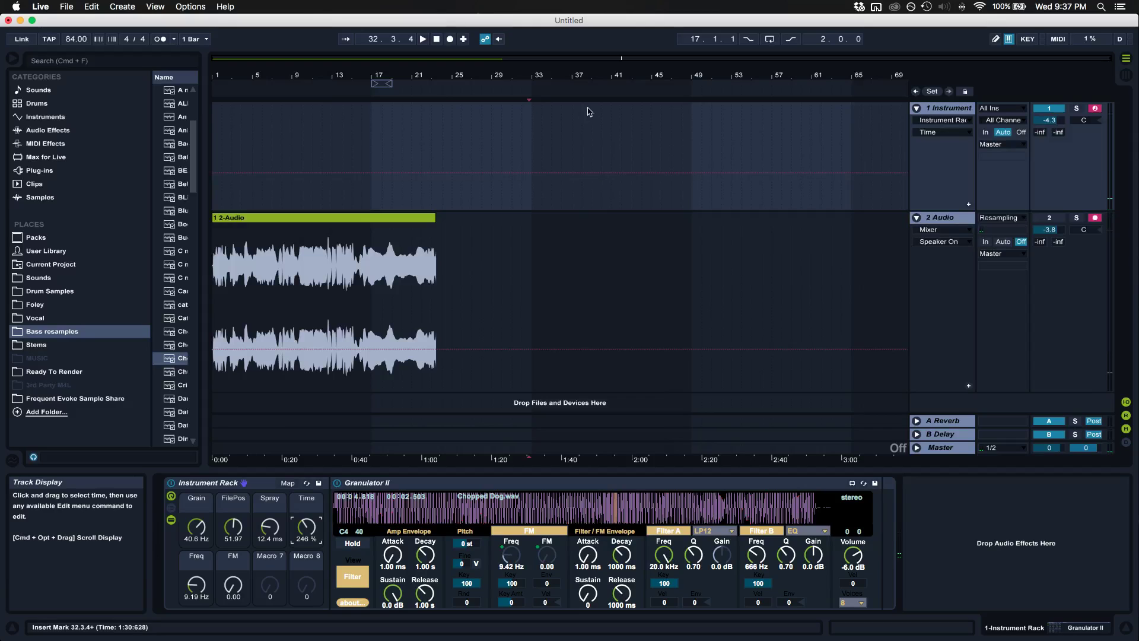
Reset the FilePos macro to 0.00 and start arrangement recording at bar 33 on both armed tracks.
click(534, 139)
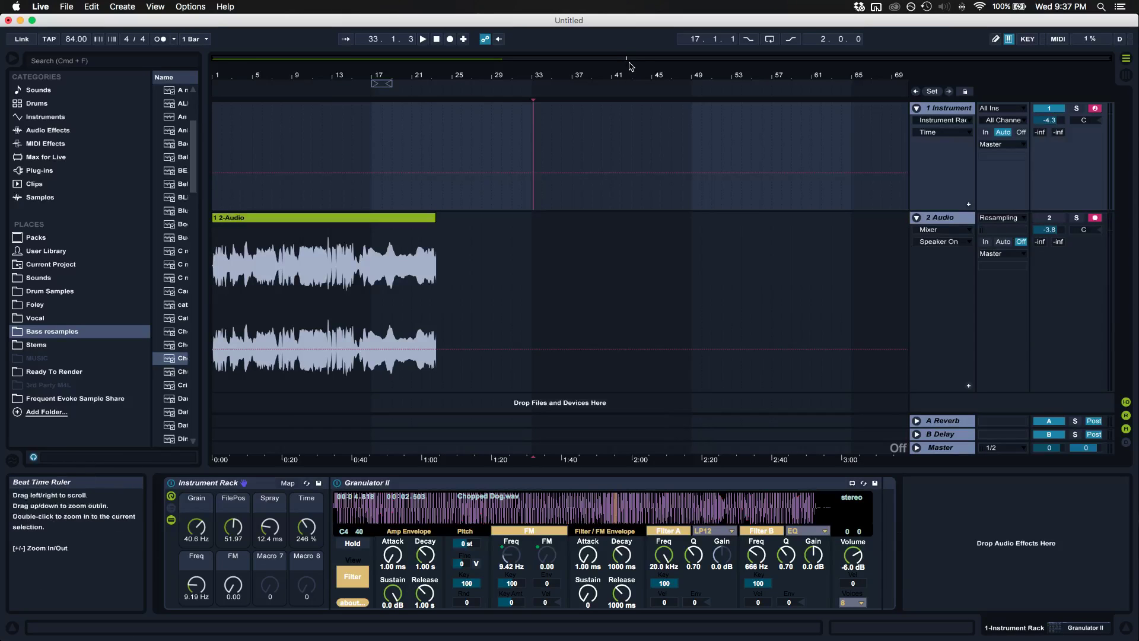
drag(628, 59, 714, 145)
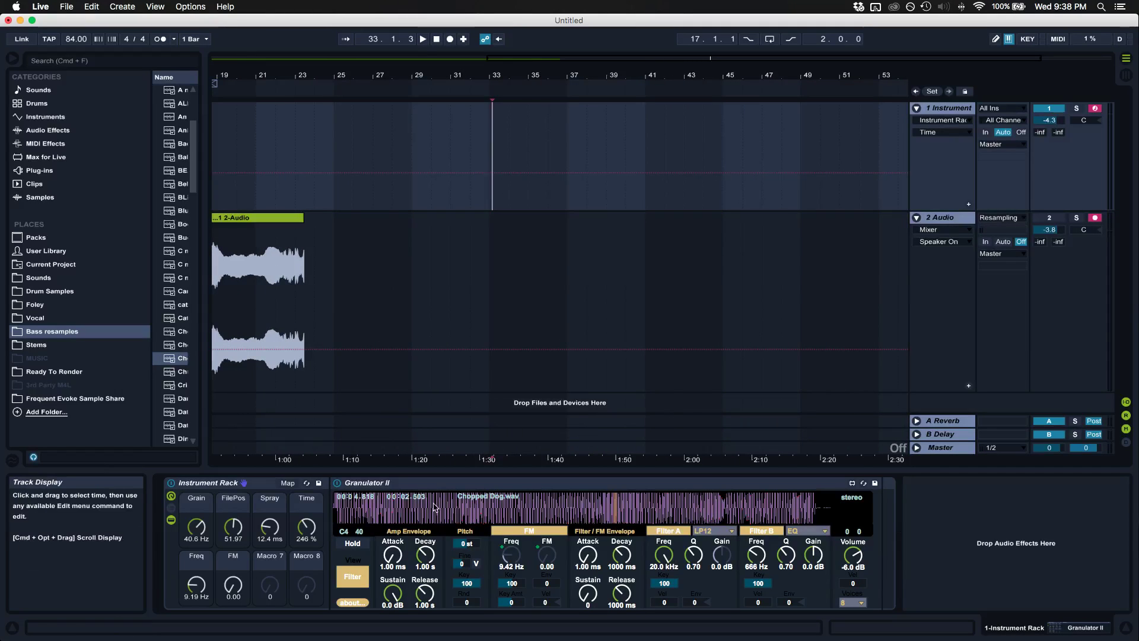
drag(242, 545, 242, 587)
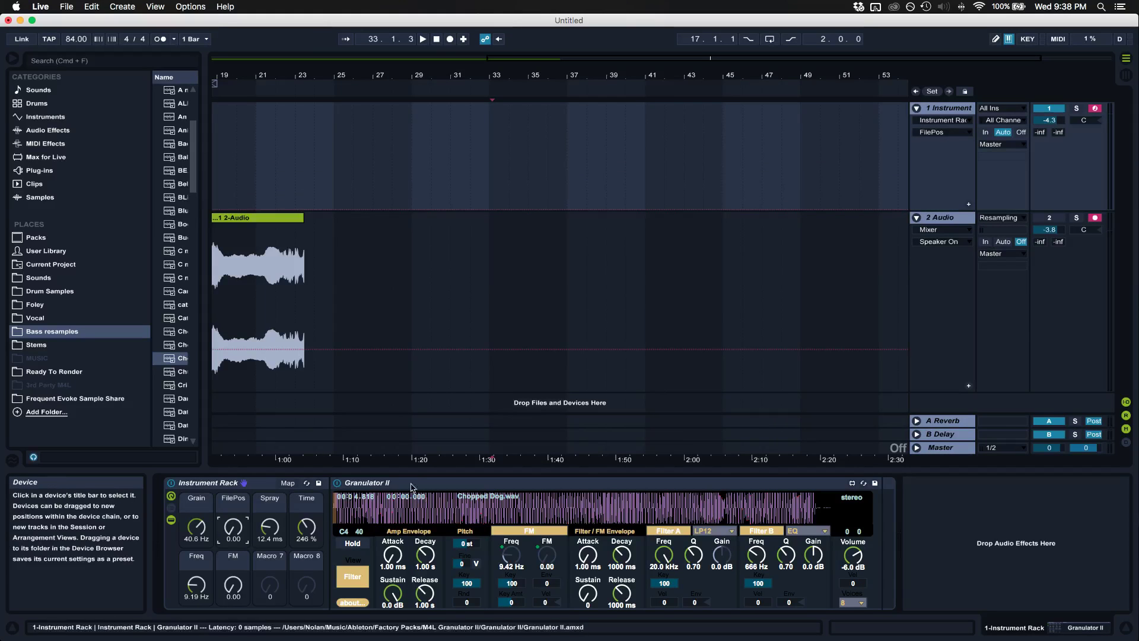
click(492, 169)
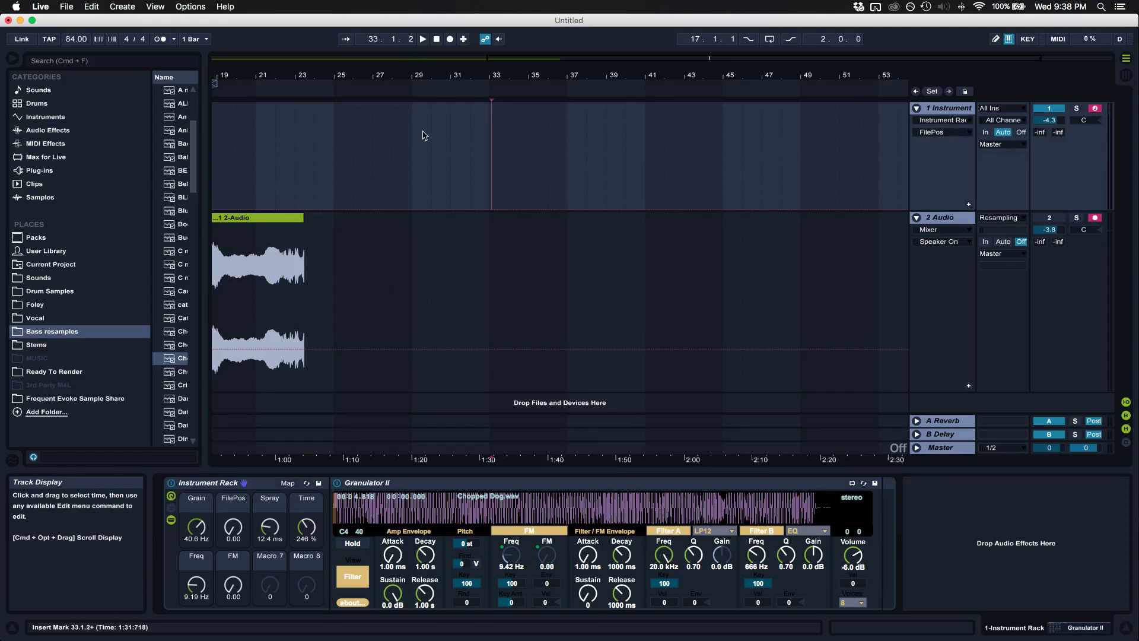
click(450, 41)
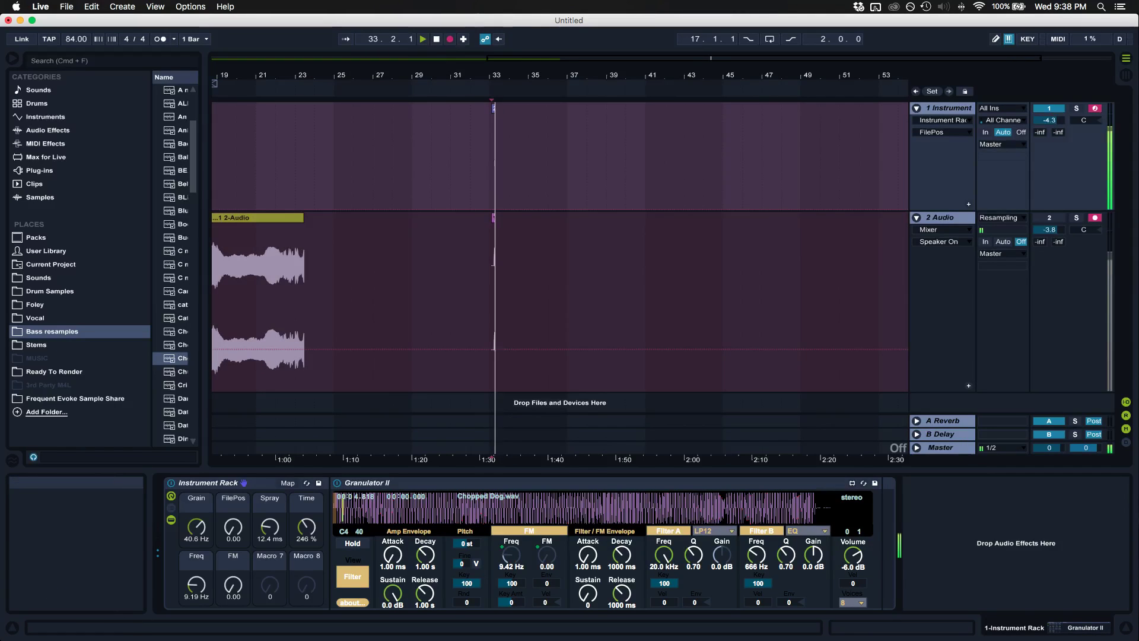
While recording held notes, sweep the Time macro, then bring Grain to 64.9 Hz, Spray to 0.00 ms and Time to 212 %.
click(307, 526)
mouse_move(306, 526)
mouse_down()
mouse_move(307, 496)
mouse_move(307, 539)
mouse_up()
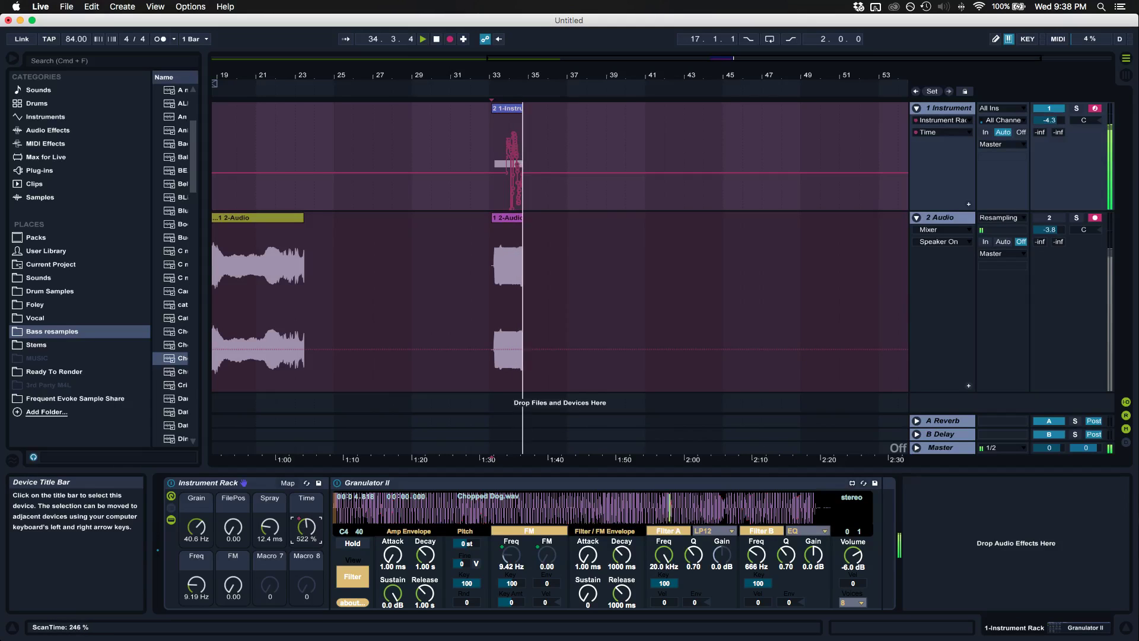
mouse_move(196, 526)
mouse_down()
mouse_move(197, 556)
mouse_move(196, 515)
mouse_up()
mouse_move(266, 530)
mouse_down()
mouse_move(267, 548)
mouse_move(307, 546)
mouse_up()
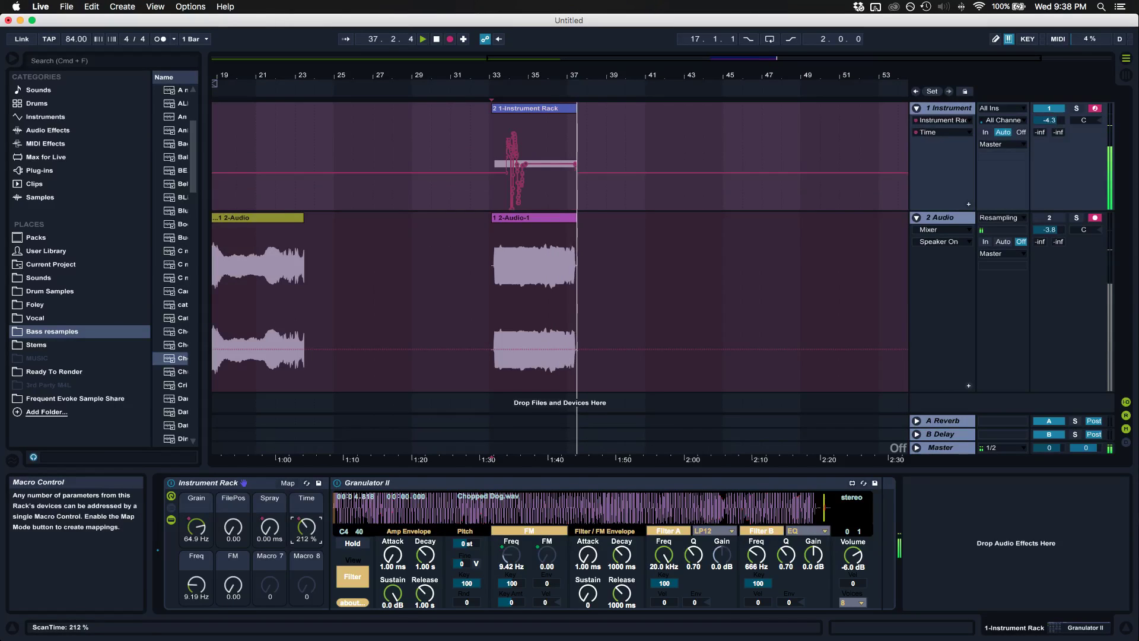
Record Grain dropping to 3.66 Hz and Time rising to 6277 %, then settle Grain at 20.3 Hz and Time at 1175 %.
drag(194, 534, 194, 574)
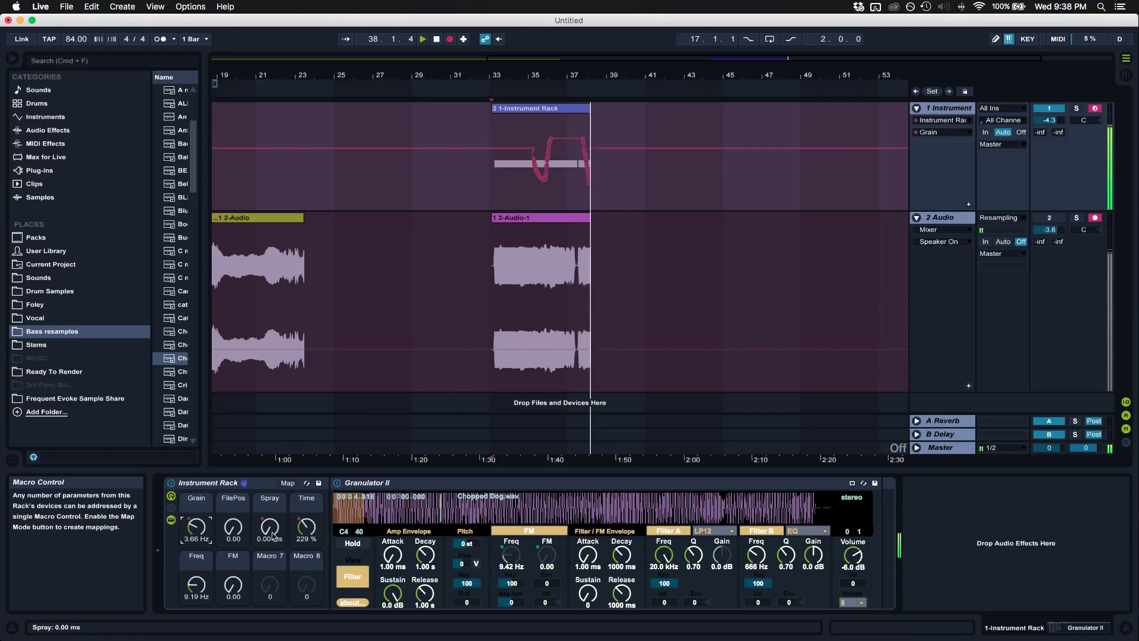
drag(307, 530, 307, 502)
mouse_move(196, 526)
mouse_down()
mouse_move(196, 510)
mouse_move(196, 521)
mouse_up()
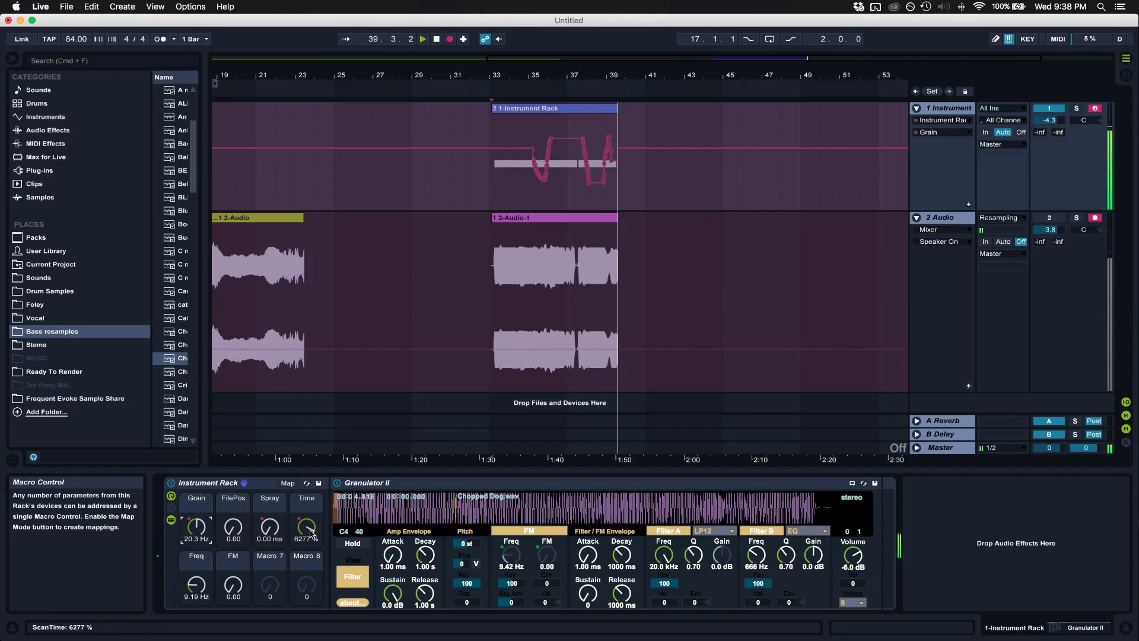
mouse_move(307, 527)
mouse_down()
mouse_move(307, 570)
mouse_move(307, 520)
mouse_up()
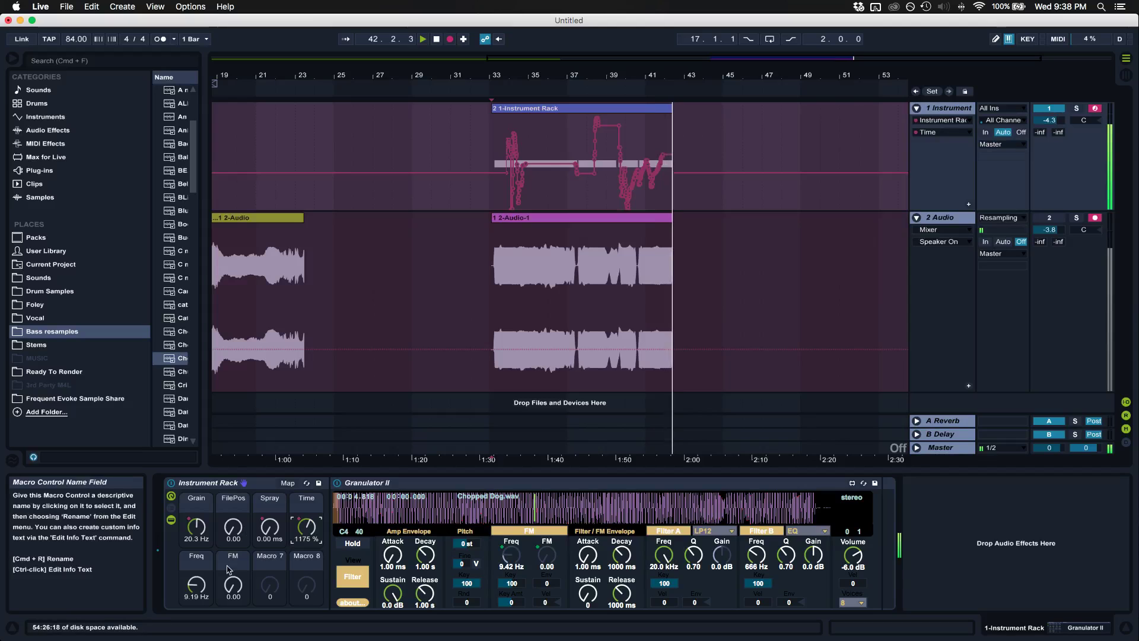
Record the macros moving to FM 111.39, Freq 19.3 Hz, Time 182 % and Grain 127 Hz.
drag(206, 588, 298, 505)
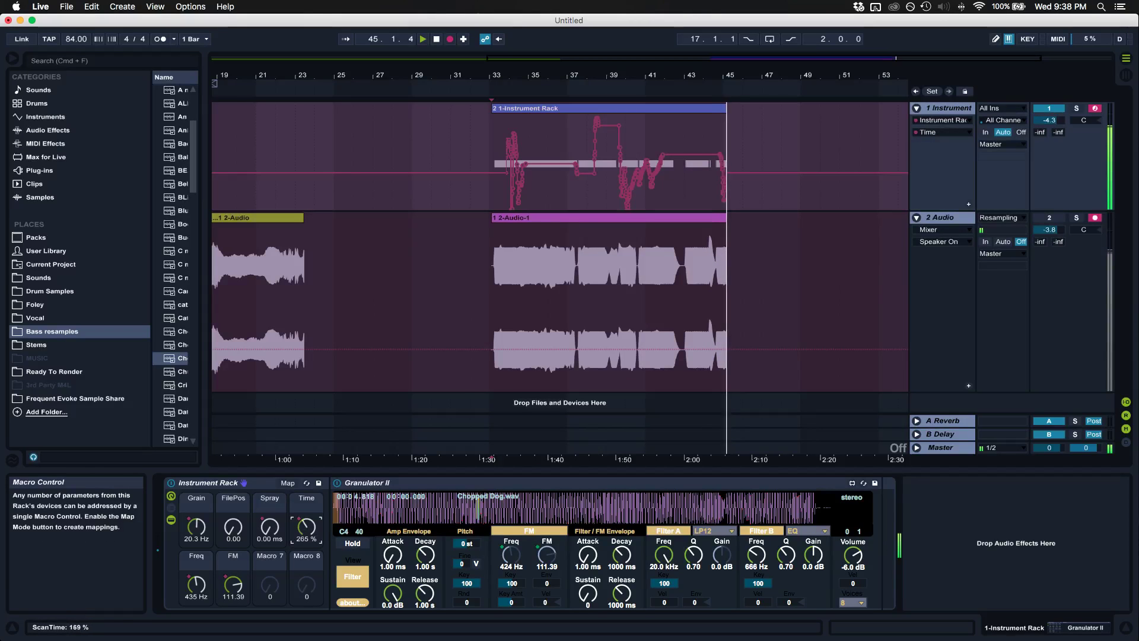
drag(196, 584, 196, 602)
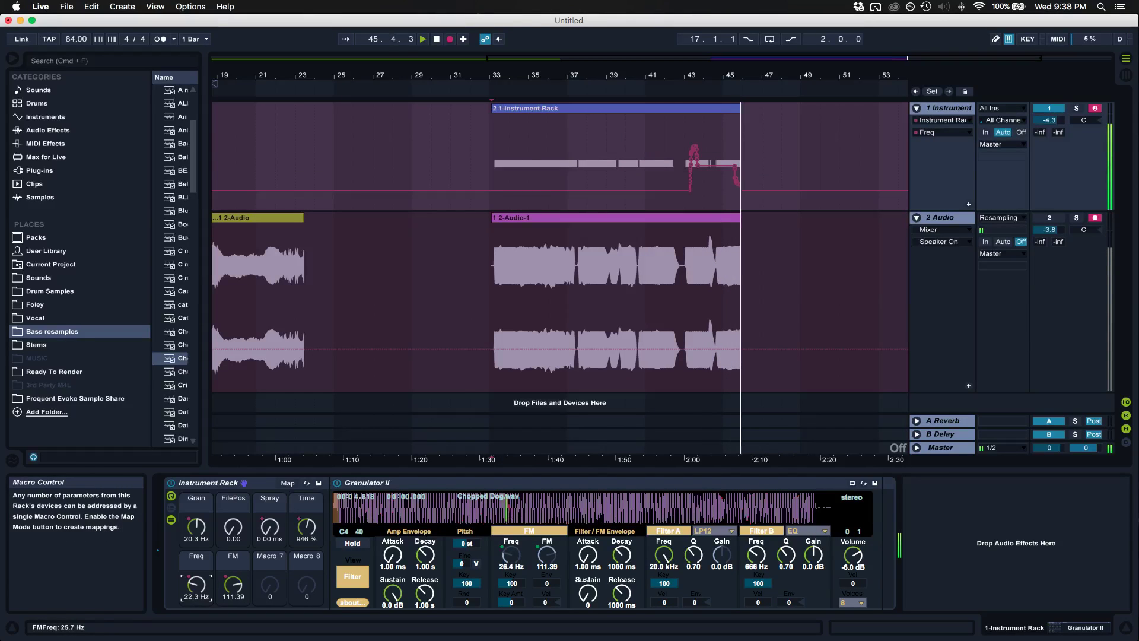
drag(306, 526, 307, 552)
drag(196, 527, 196, 501)
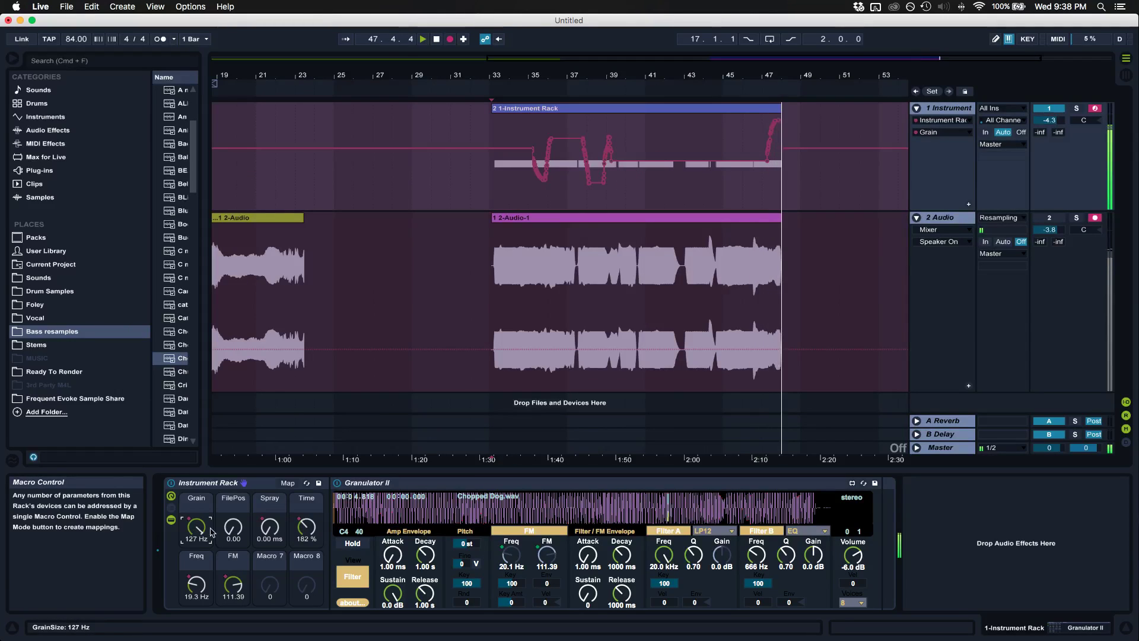
Record a brief Spray movement, bring Time to 3562 %, Freq to 7.91 Hz and FM to 35.09, and stop recording.
click(270, 528)
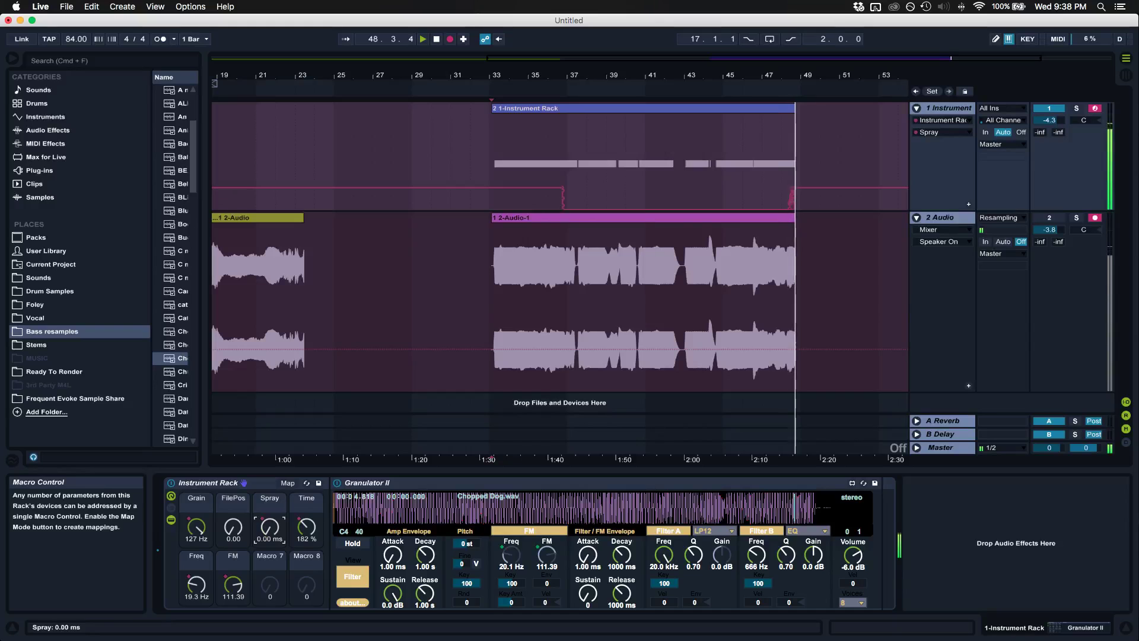
click(313, 528)
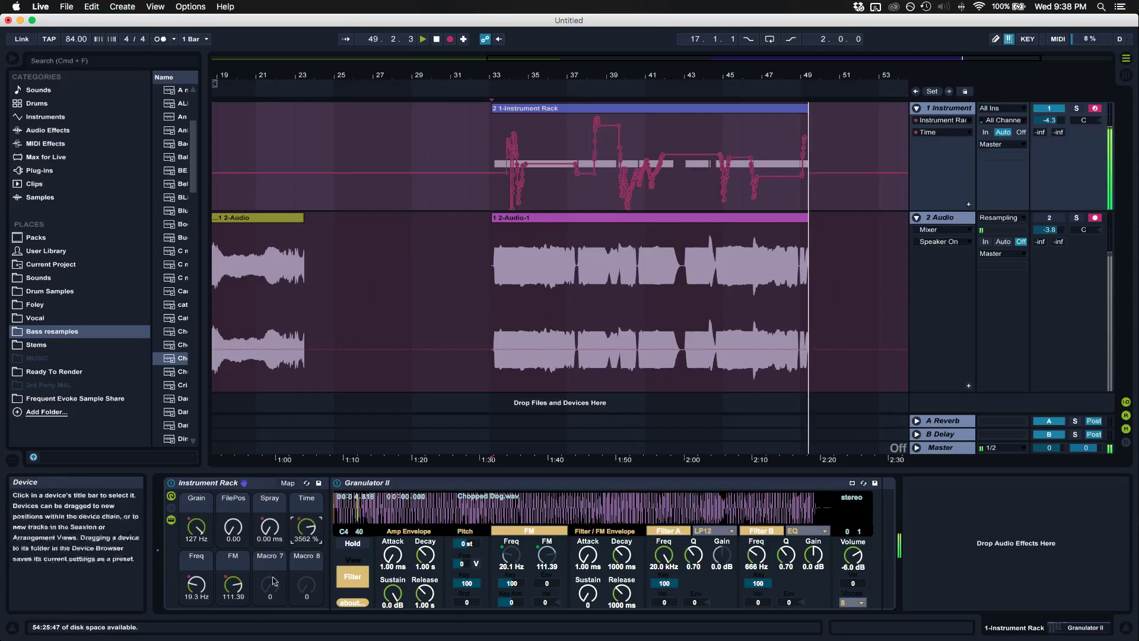
drag(202, 590, 236, 611)
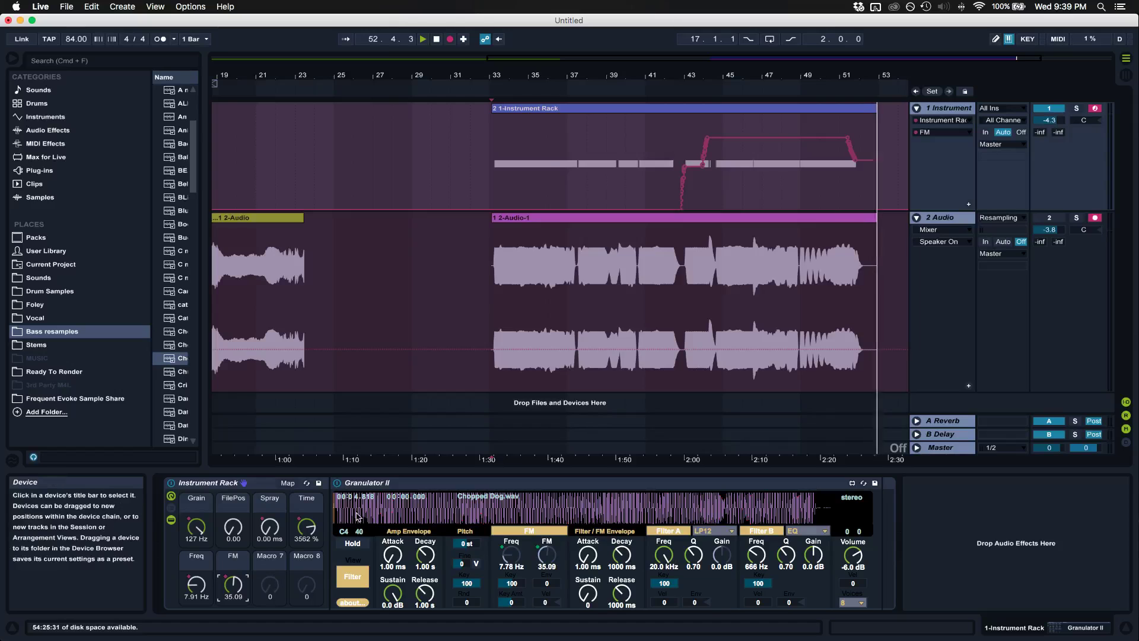
key(space)
Add a lane for each automated envelope on the instrument track.
scroll(582, 380, right, 5)
click(785, 184)
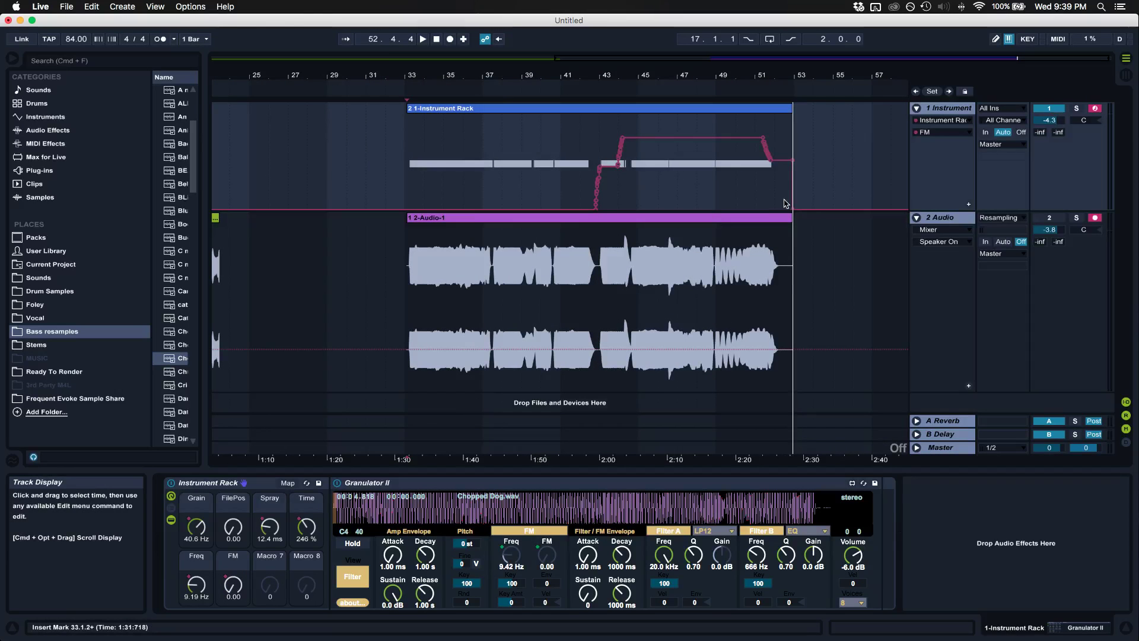
right_click(943, 115)
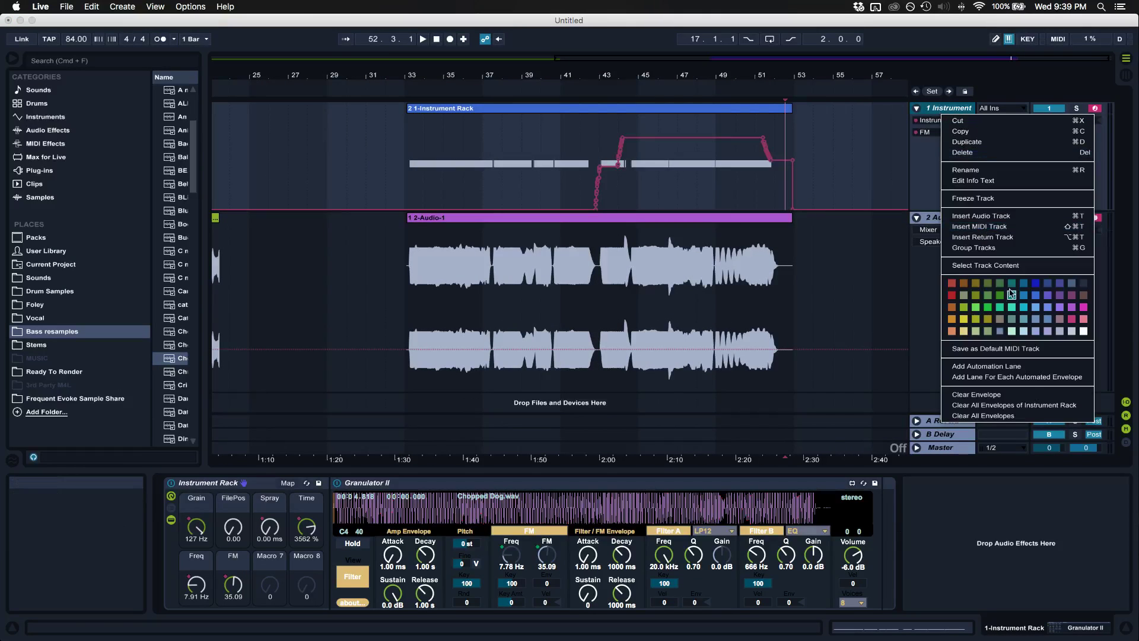
click(1036, 378)
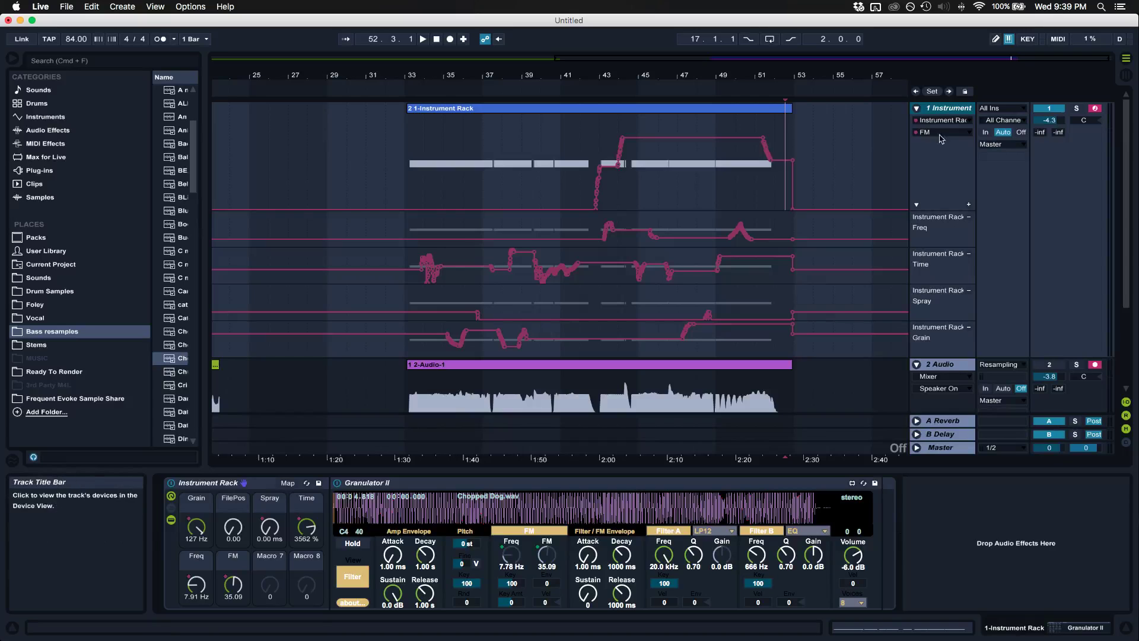
Clear all envelopes of the Instrument Rack on the instrument track.
key(super+z)
key(super+shift+z)
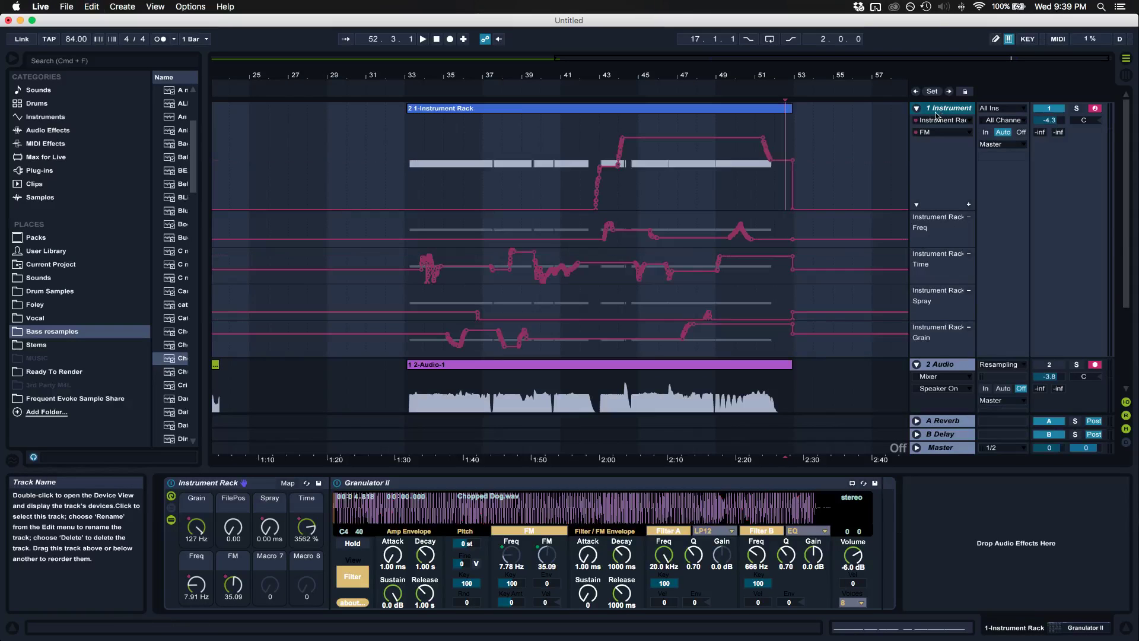
right_click(944, 113)
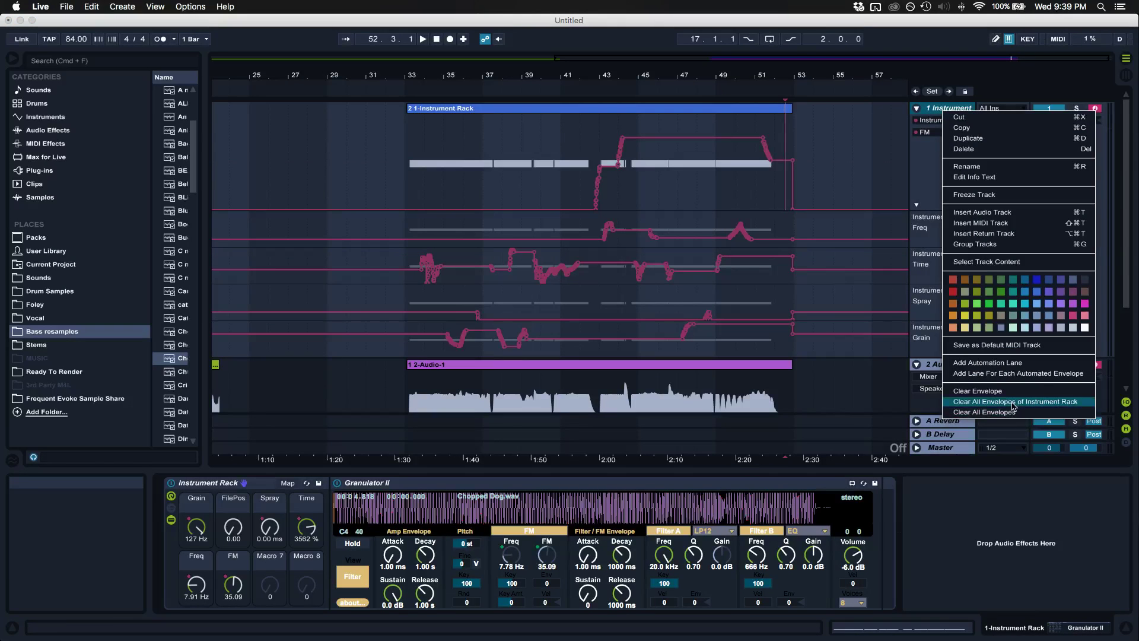
click(1013, 403)
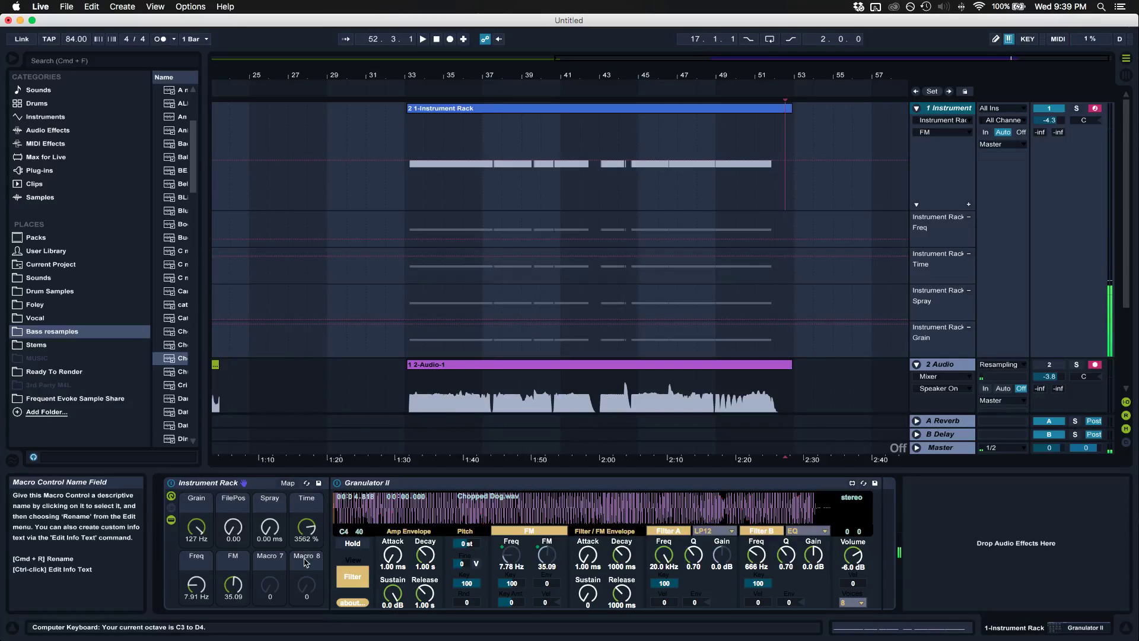
While playing low notes, set the macros to Freq 10.7 Hz, FM 57.92, Grain 46.7 Hz, Time 490 % and Spray 0.06 ms.
drag(306, 527, 265, 537)
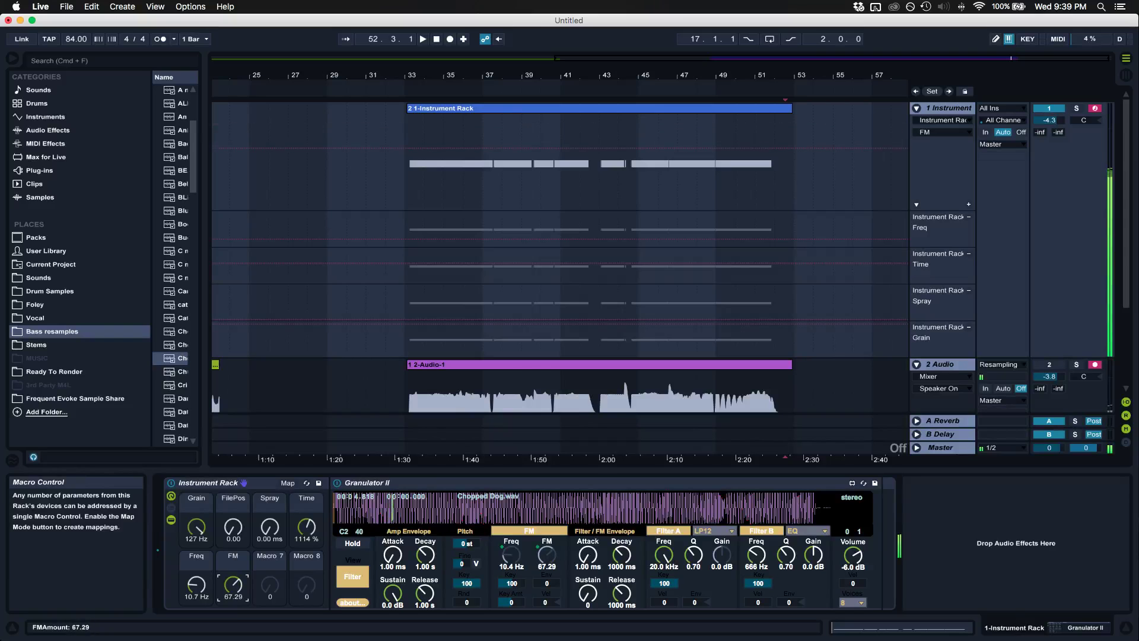
drag(196, 526, 197, 549)
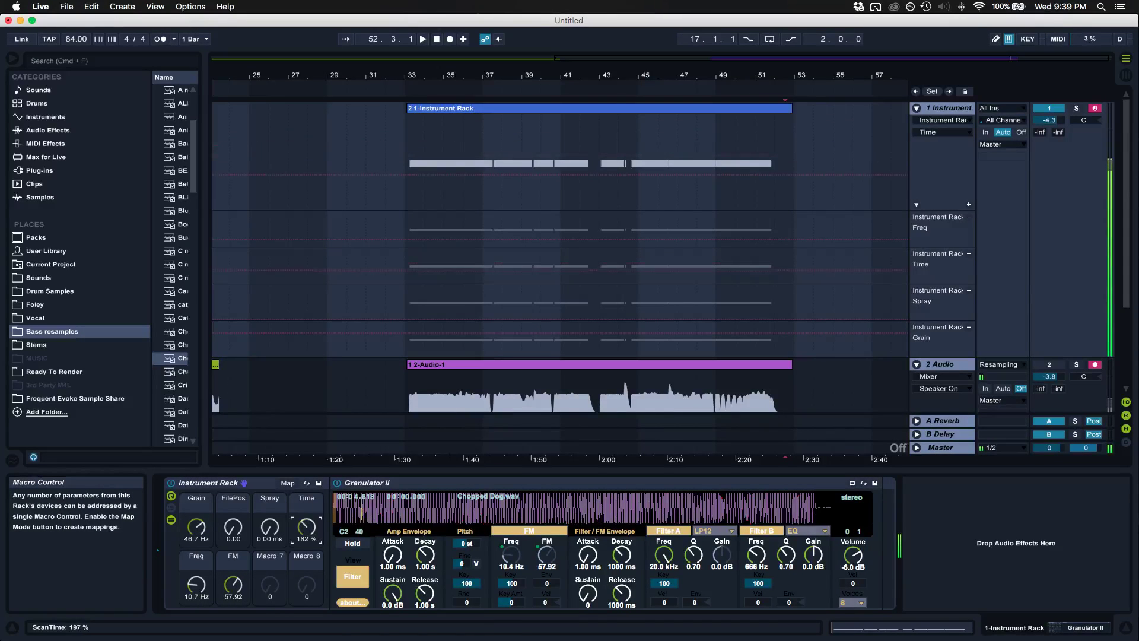
drag(270, 528, 270, 521)
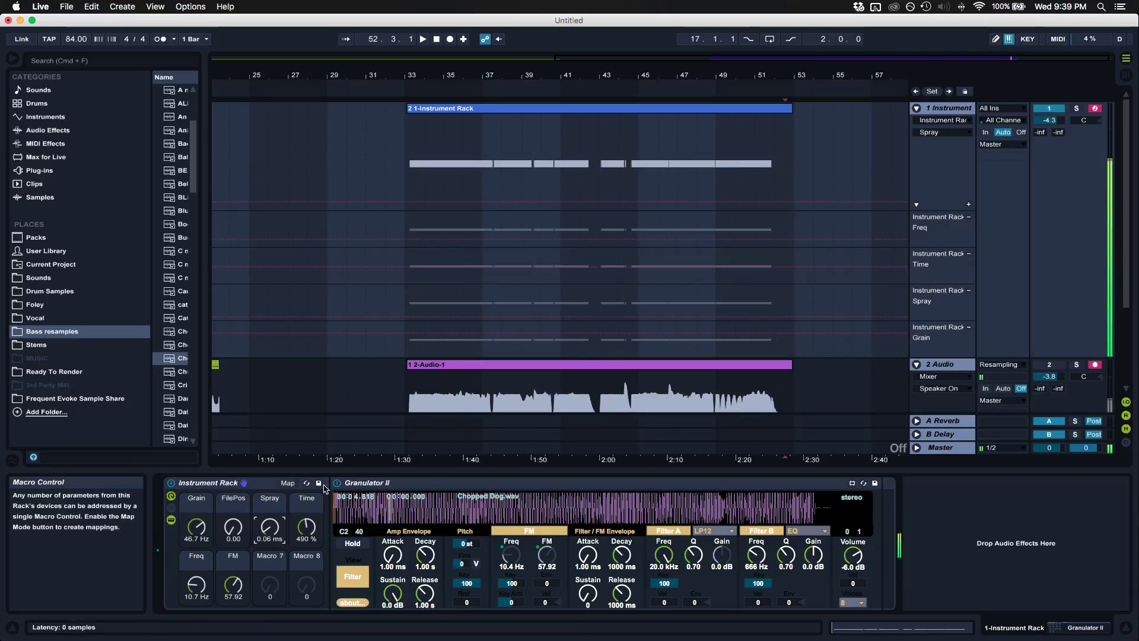
Start recording another take near the end of the previous clips, raising FM to 86.04 and Time to 1519 %.
drag(443, 456, 440, 455)
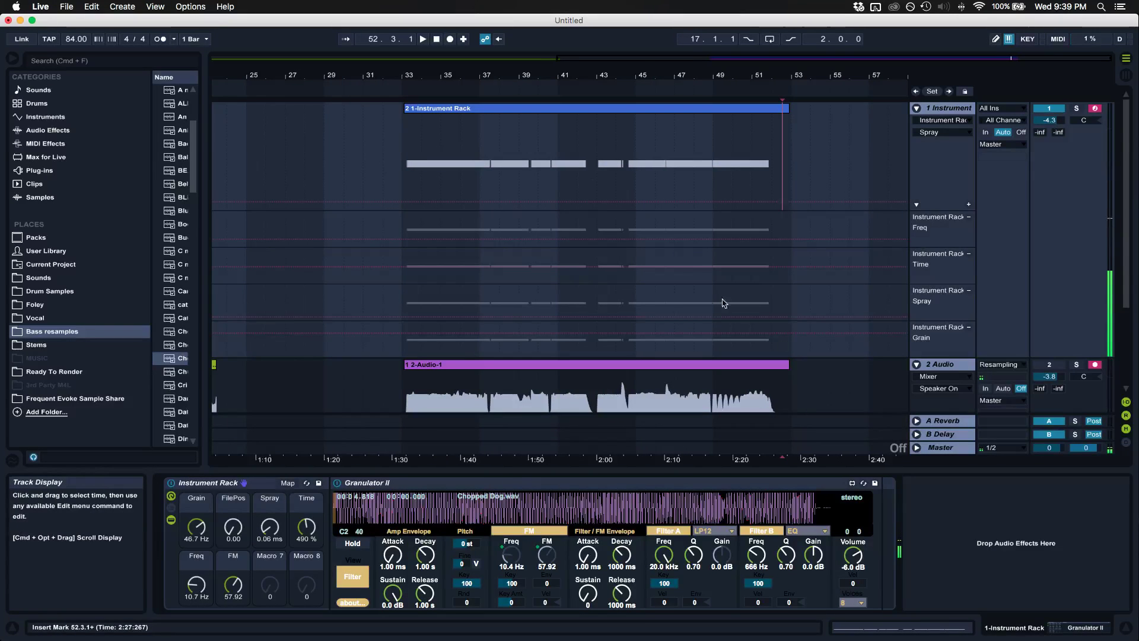
click(449, 39)
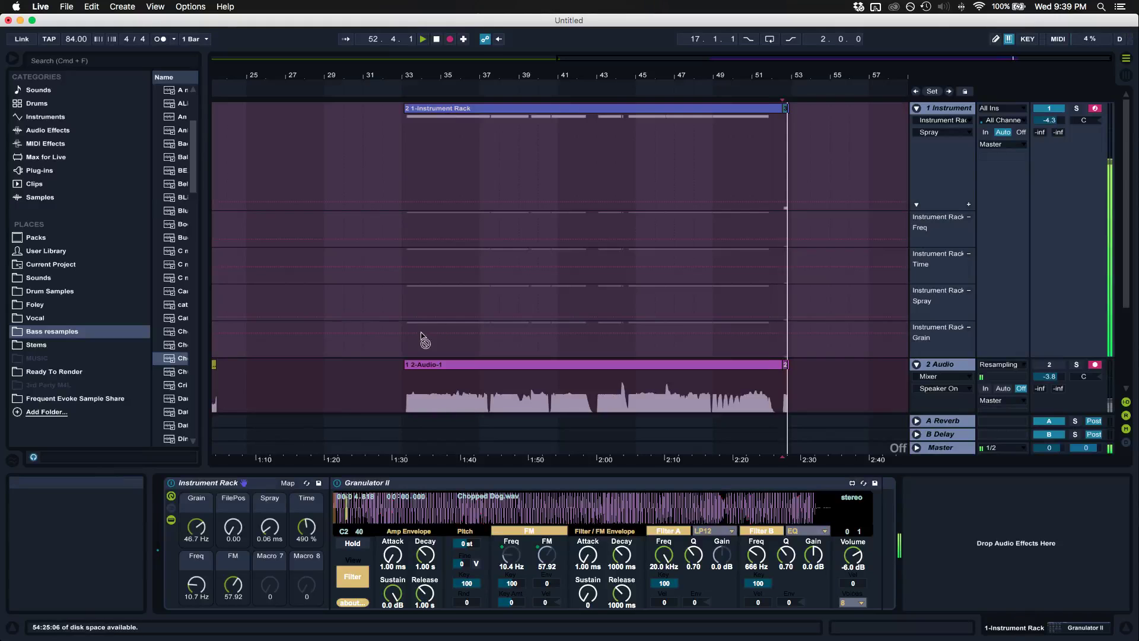
drag(233, 585, 306, 518)
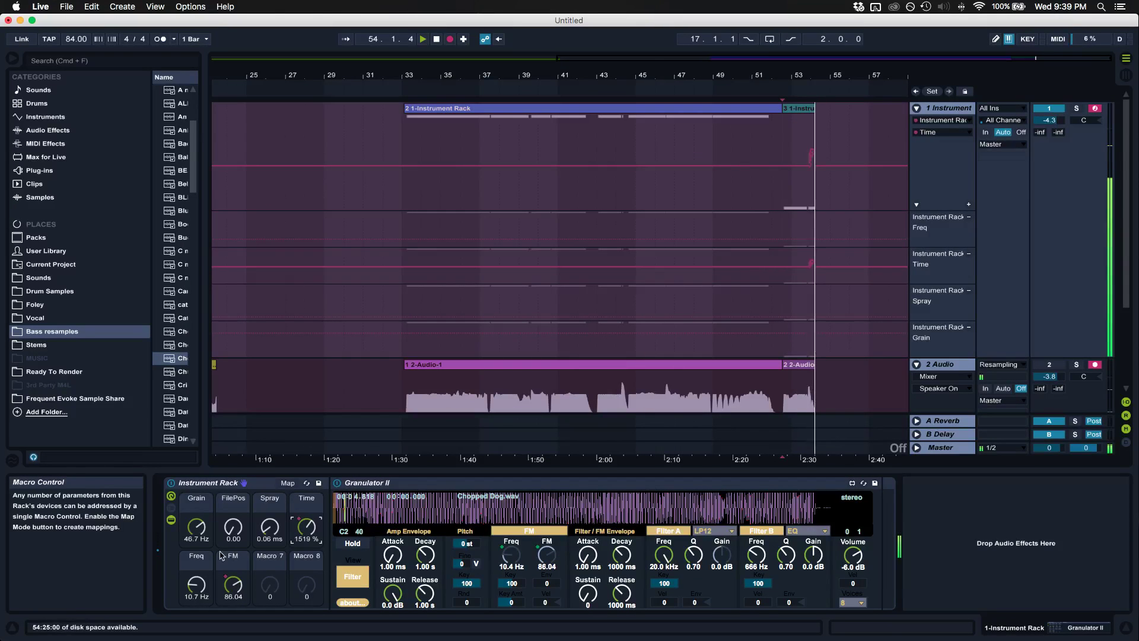
Record sweeps of Freq to 3.38 kHz, FilePos to 40.94, Time to 26.5 % and Grain to 67.0 Hz, dropping the notes an octave.
drag(196, 585, 197, 580)
mouse_move(196, 526)
mouse_down()
mouse_move(196, 512)
mouse_move(196, 539)
mouse_up()
drag(197, 585, 229, 506)
key(z)
drag(306, 526, 306, 537)
drag(196, 528, 196, 517)
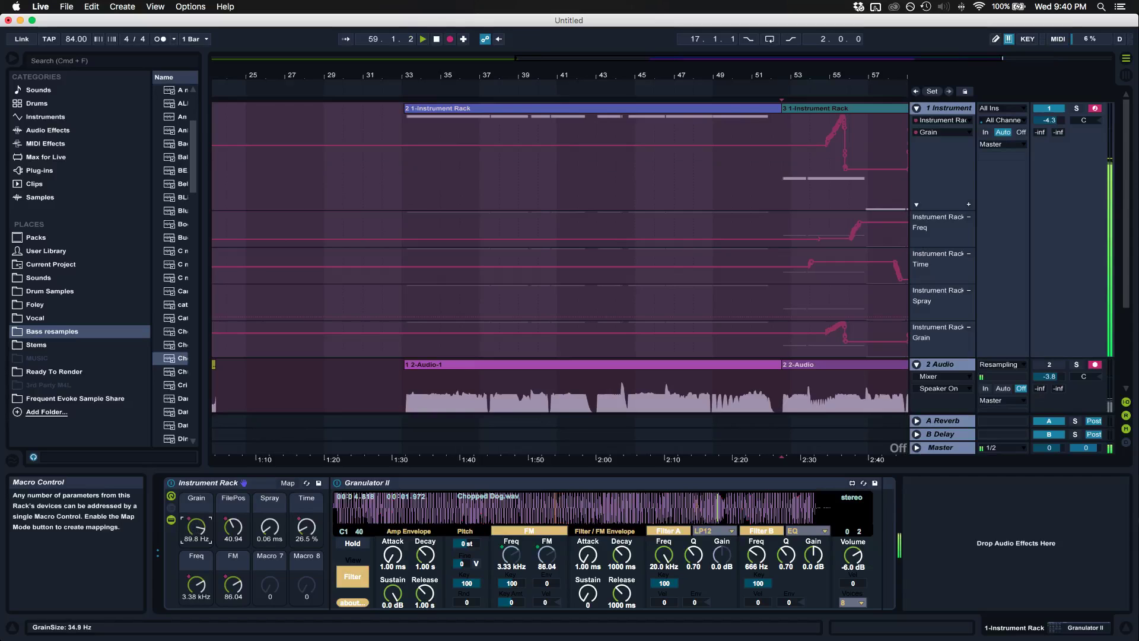
Record higher-octave notes while bringing the macros to FM 5.23, Time 459 % and Freq 2.02 Hz.
drag(235, 584, 235, 629)
drag(233, 584, 233, 584)
key(x)
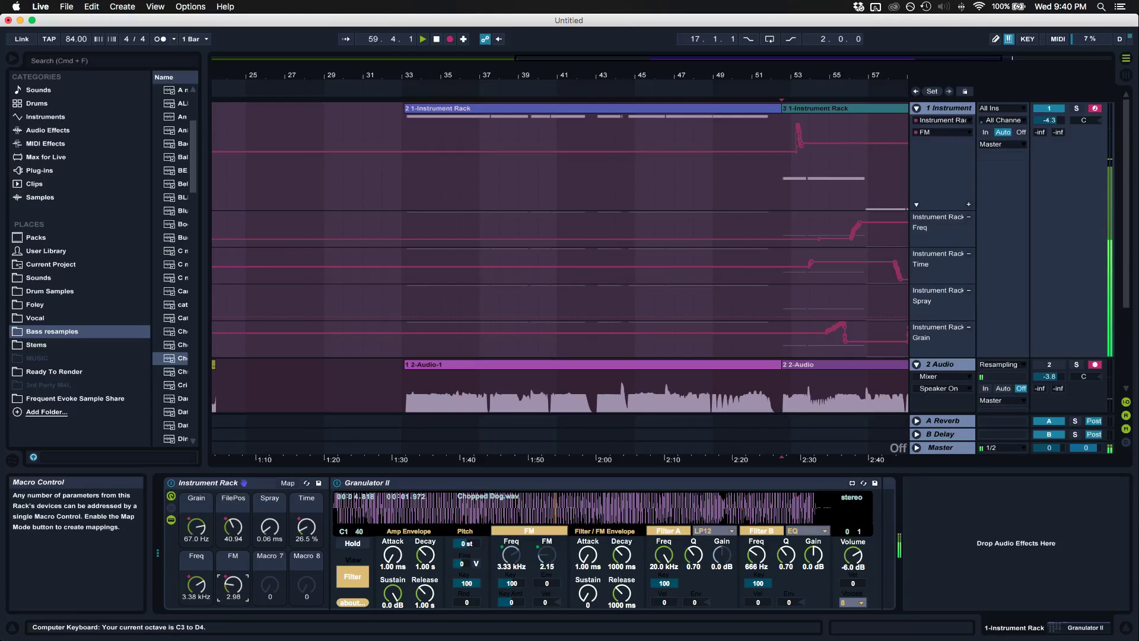
drag(306, 526, 307, 499)
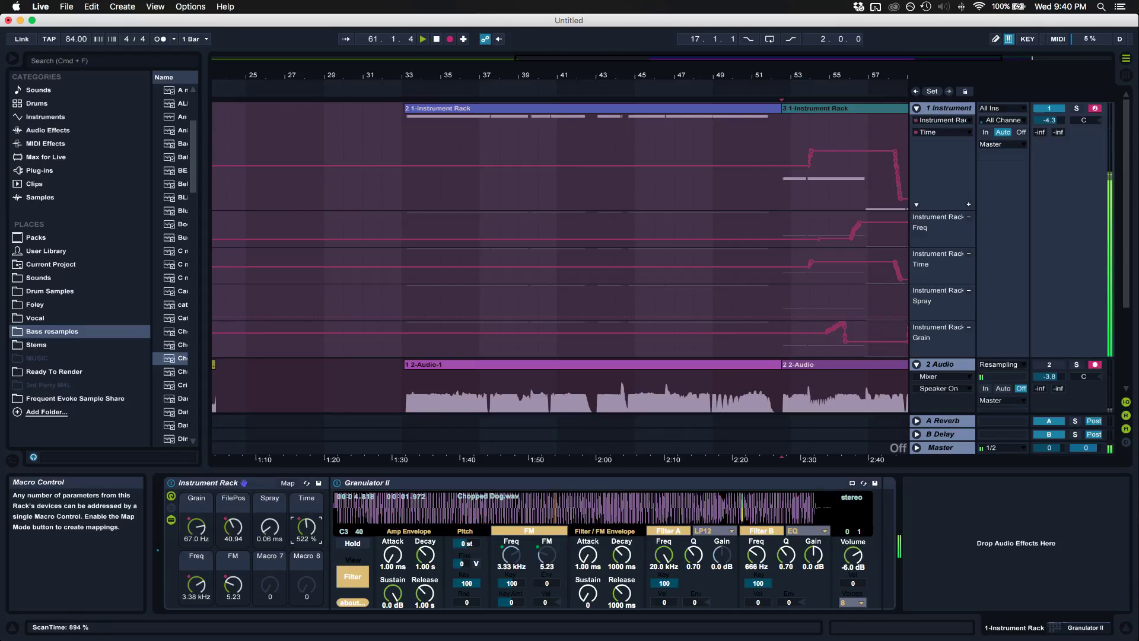
drag(201, 586, 200, 611)
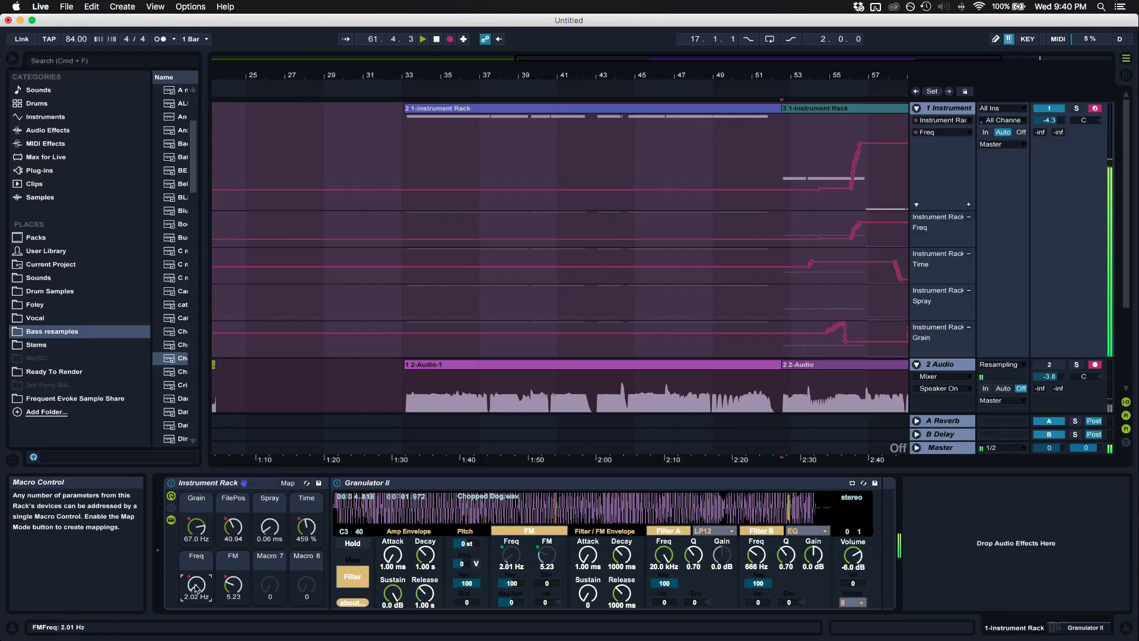
Record a drop of Grain to 6.06 Hz, a dip and rise of Time to 1444 %, and a Spray burst to 171 ms and back to 0.00 ms.
drag(197, 527, 196, 543)
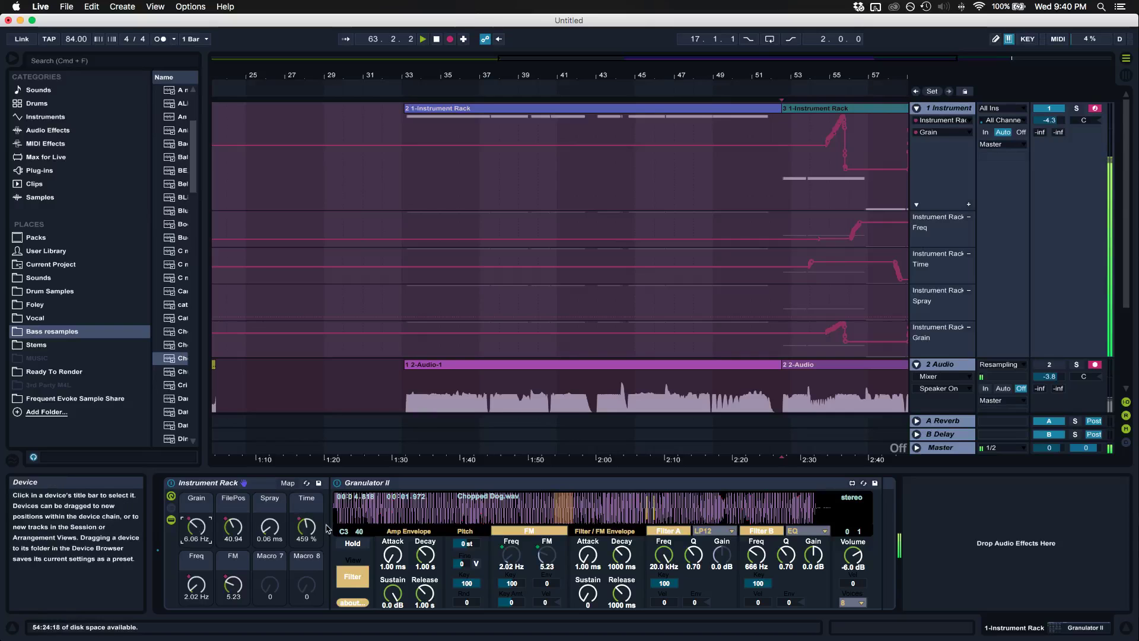
drag(306, 526, 306, 499)
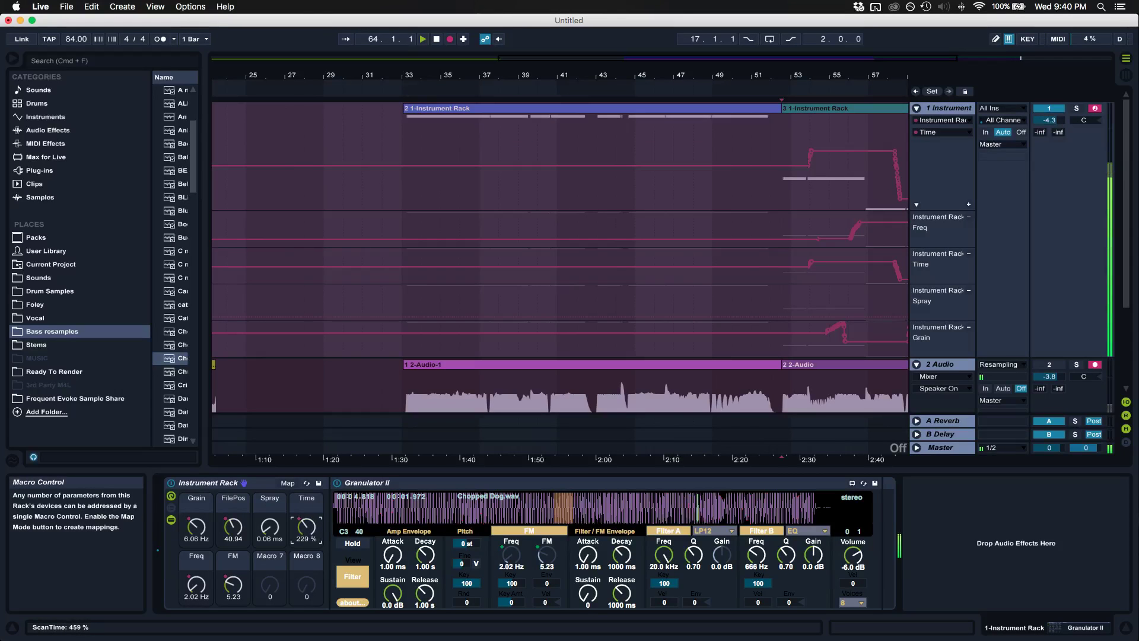
drag(269, 527, 269, 531)
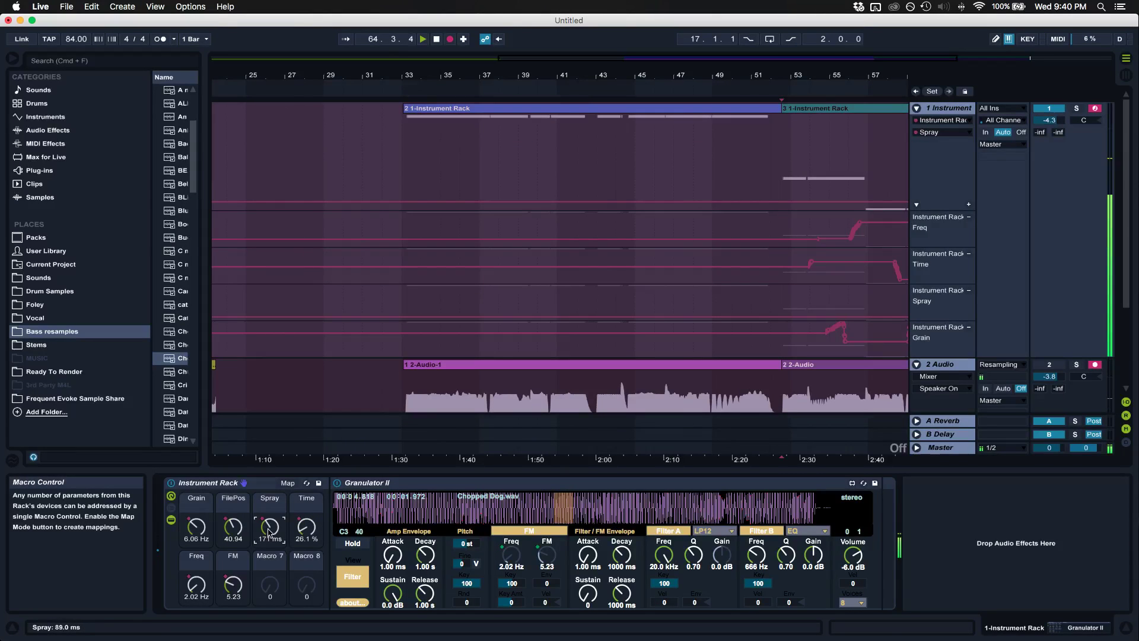
click(297, 534)
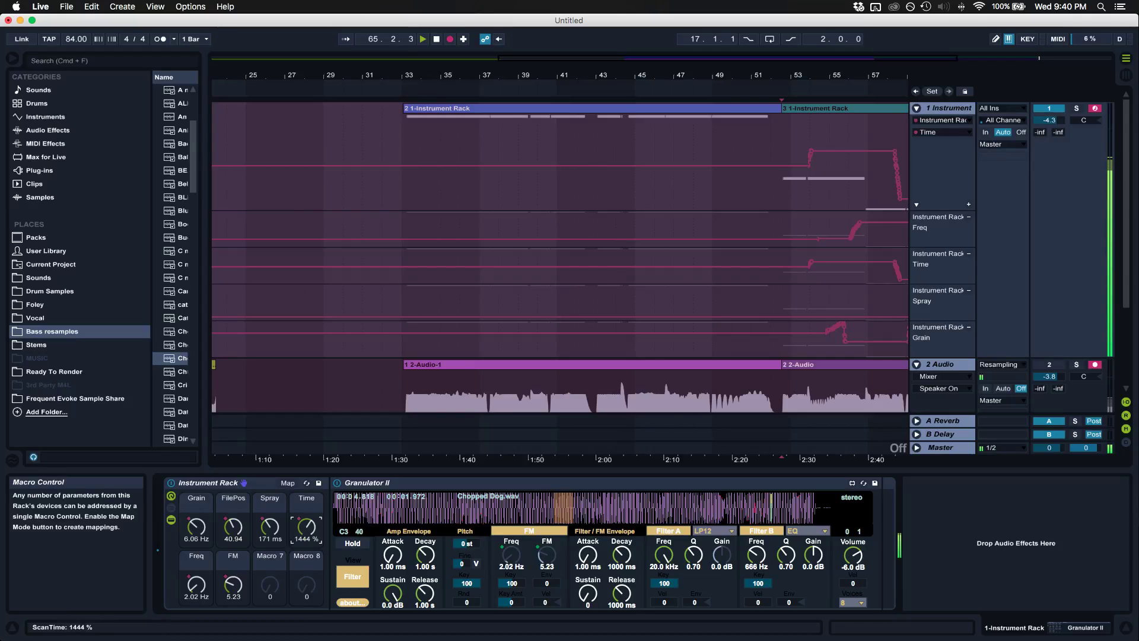
drag(269, 527, 269, 564)
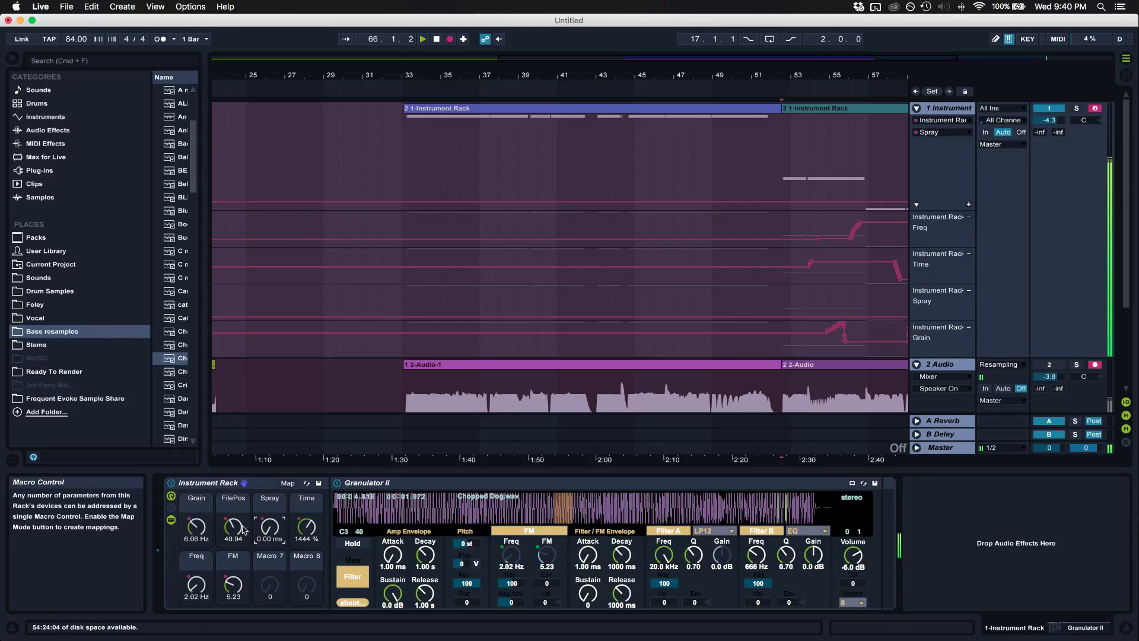
Record a note at octave C4 with Grain at 73.4 Hz, sweeping Freq to 14.4 kHz and down to 12.4 Hz, and raising FM to 88.97.
key(x)
key(a)
click(202, 536)
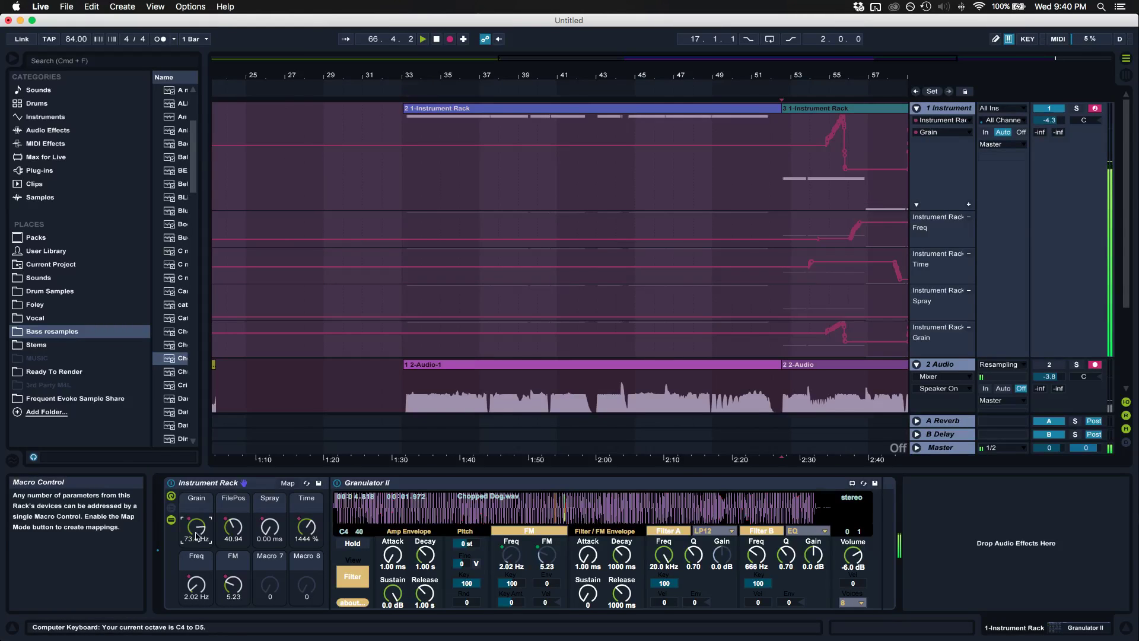
scroll(518, 313, right, 8)
scroll(517, 312, down, 1)
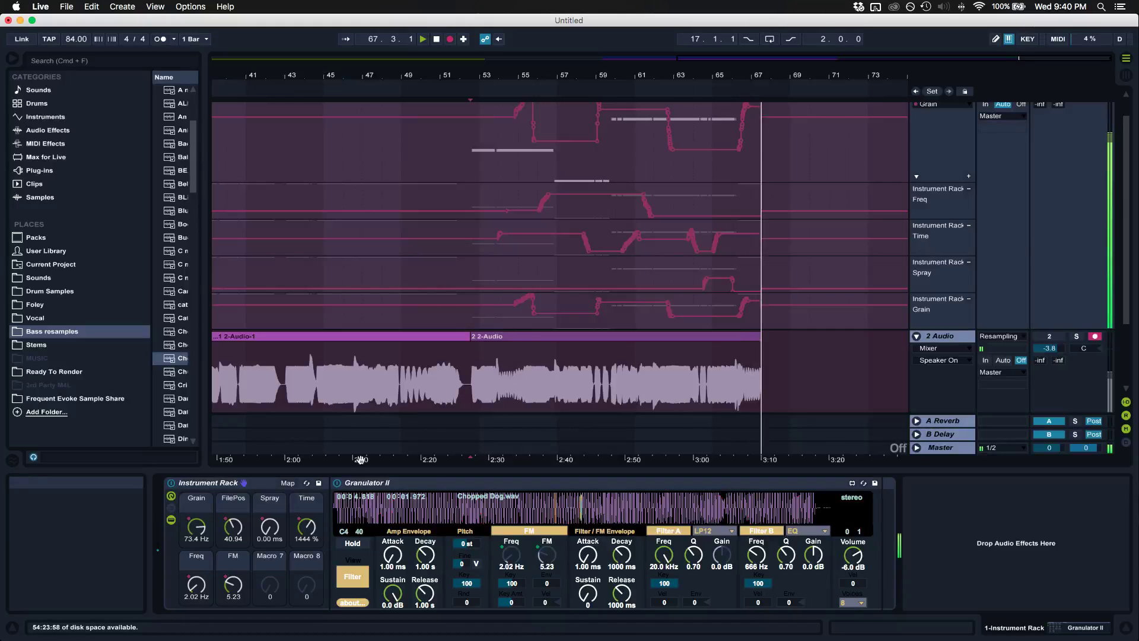
drag(197, 586, 197, 527)
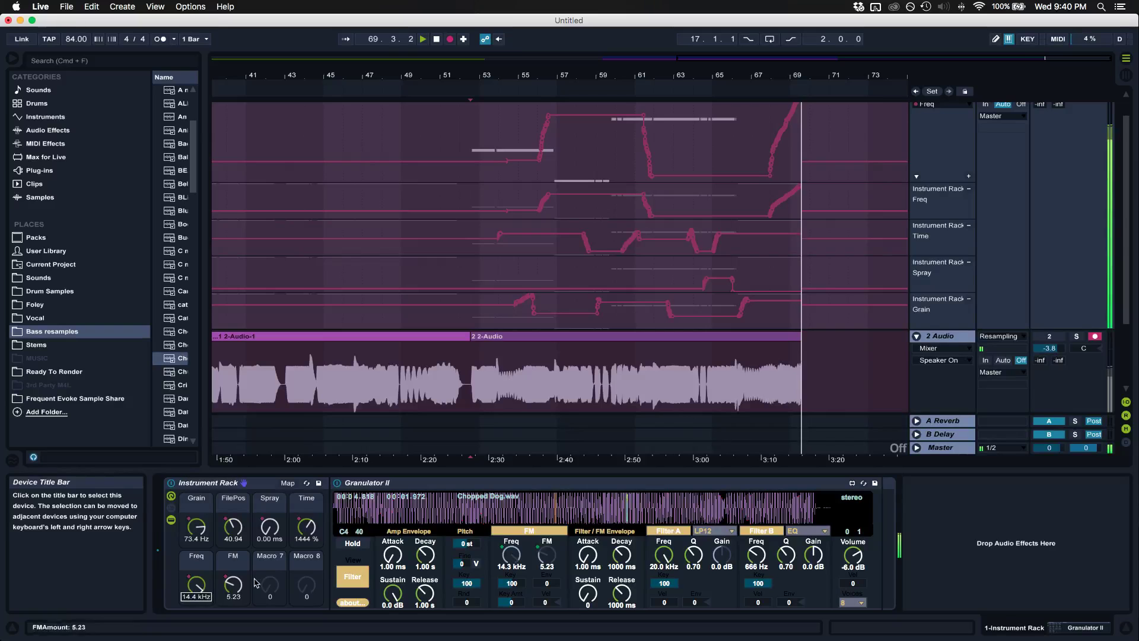
drag(227, 589, 196, 628)
click(197, 585)
Finish the take by bringing FilePos to 0.00, Time to 3708 %, FM to 18.17 and Grain to 0.75 Hz, and stop recording.
drag(197, 526, 196, 543)
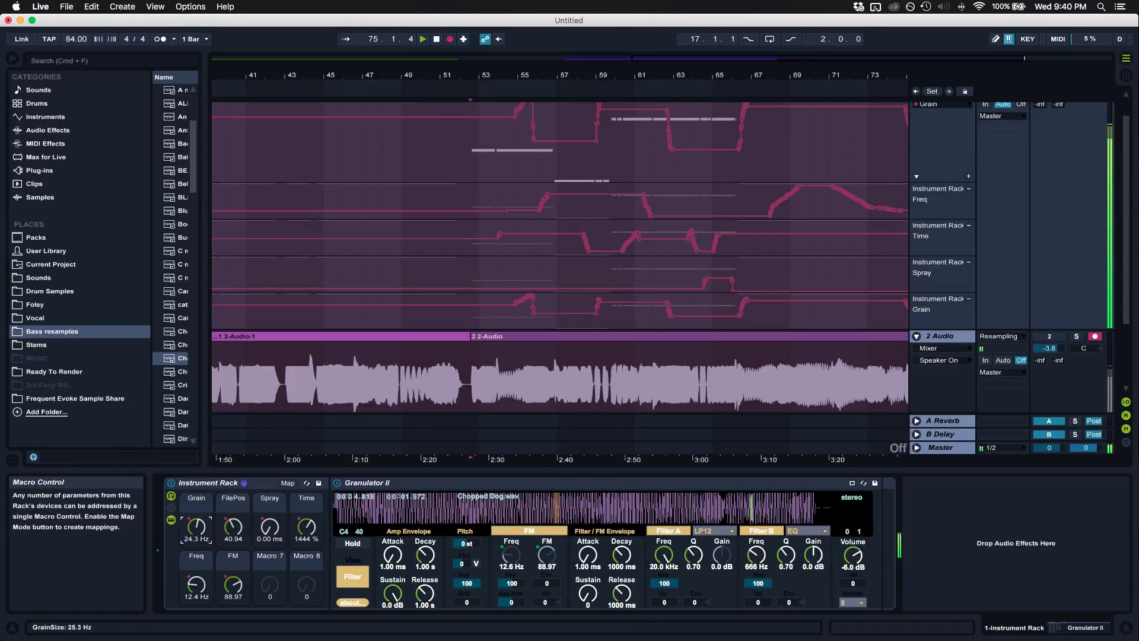
click(234, 530)
drag(231, 530, 232, 566)
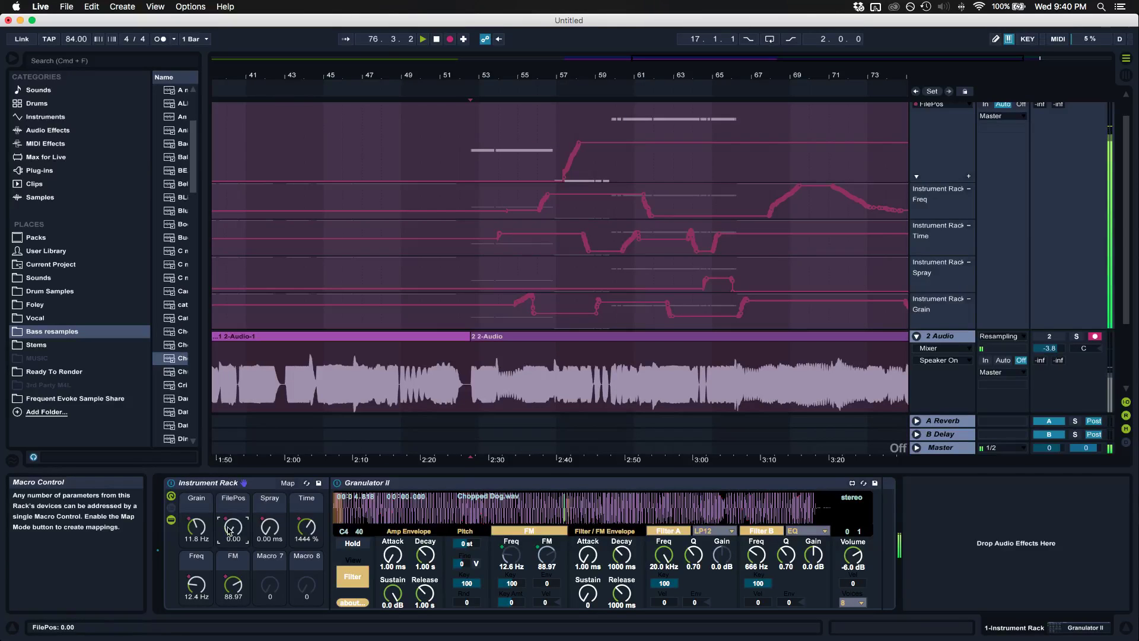
drag(307, 527, 307, 510)
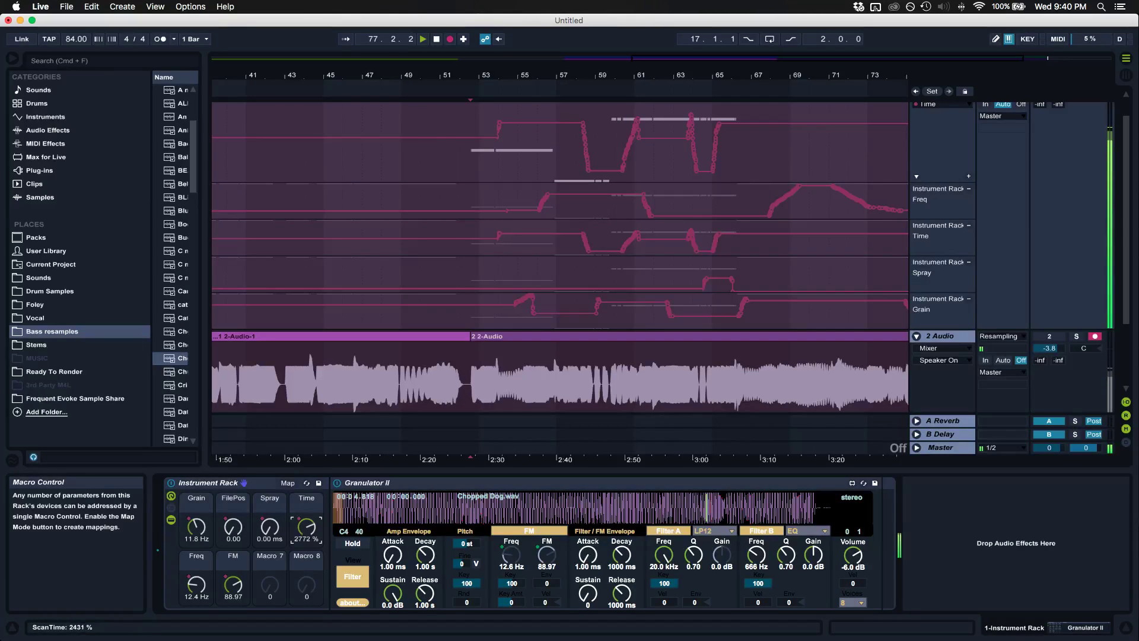
drag(234, 585, 234, 611)
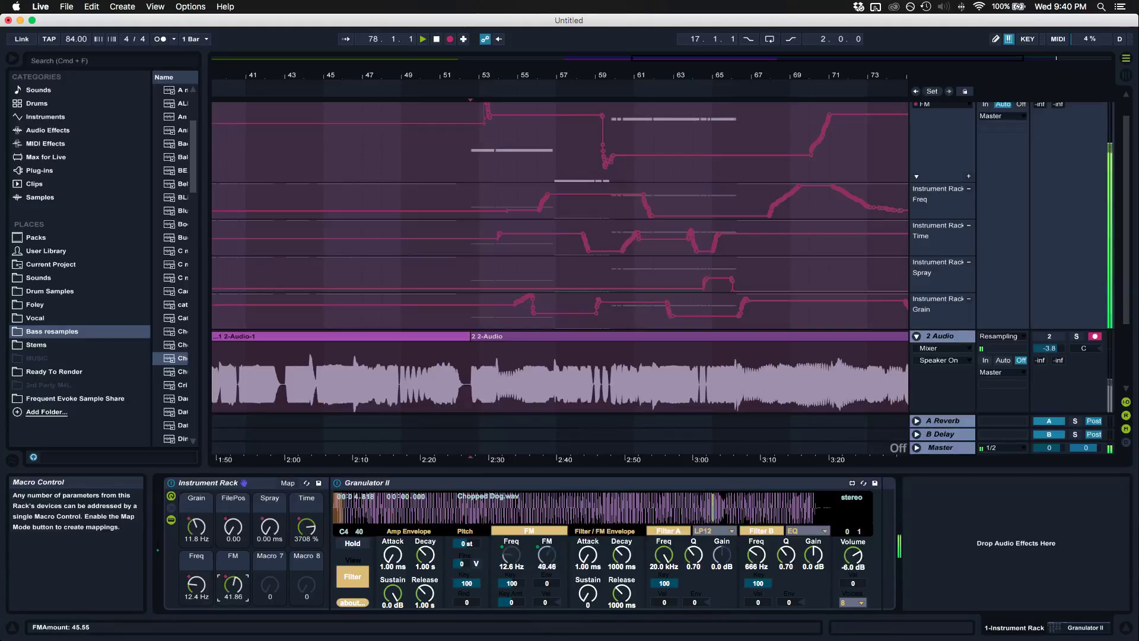
drag(197, 526, 196, 553)
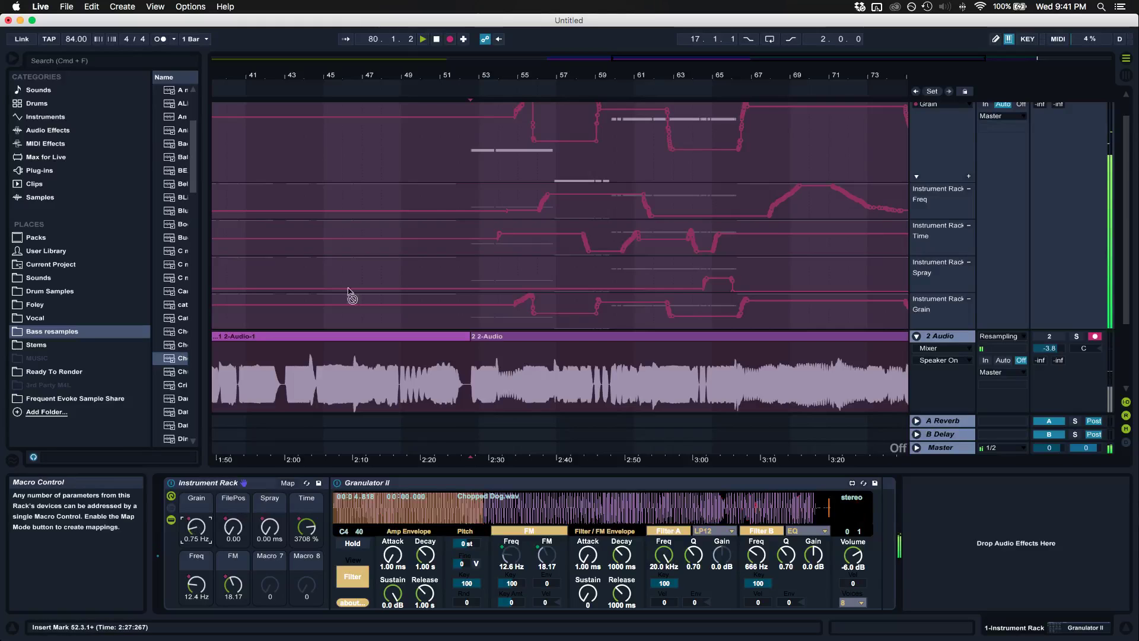
key(space)
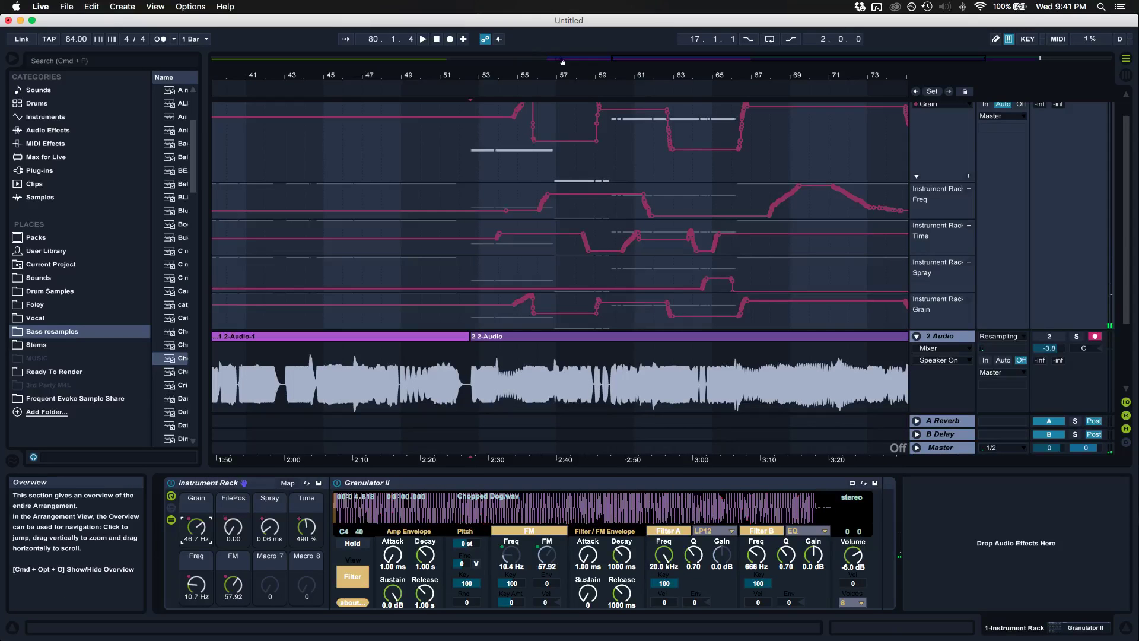
Move the two later resampled audio clips earlier together so they directly follow the first audio clip.
drag(560, 65, 595, 361)
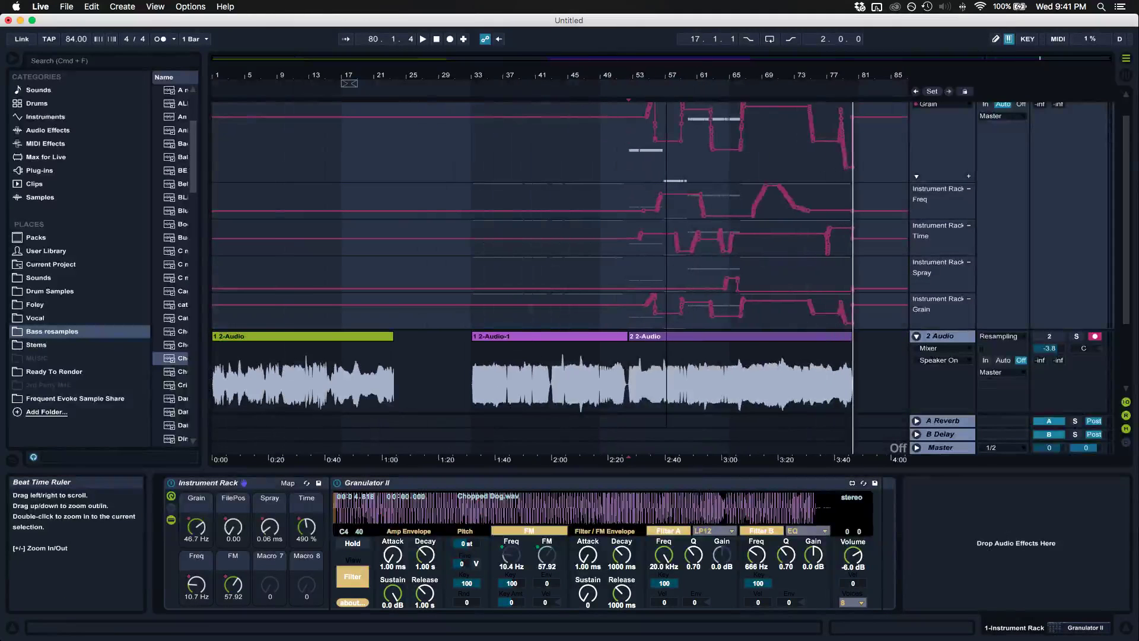
click(516, 336)
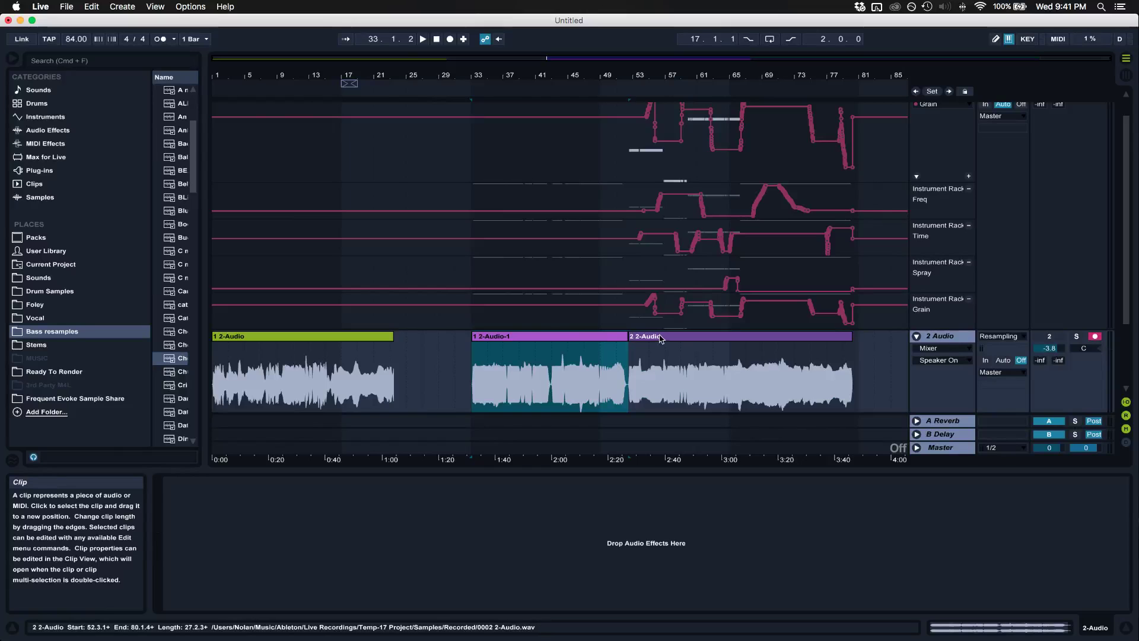
shift+click(630, 336)
drag(551, 337, 473, 337)
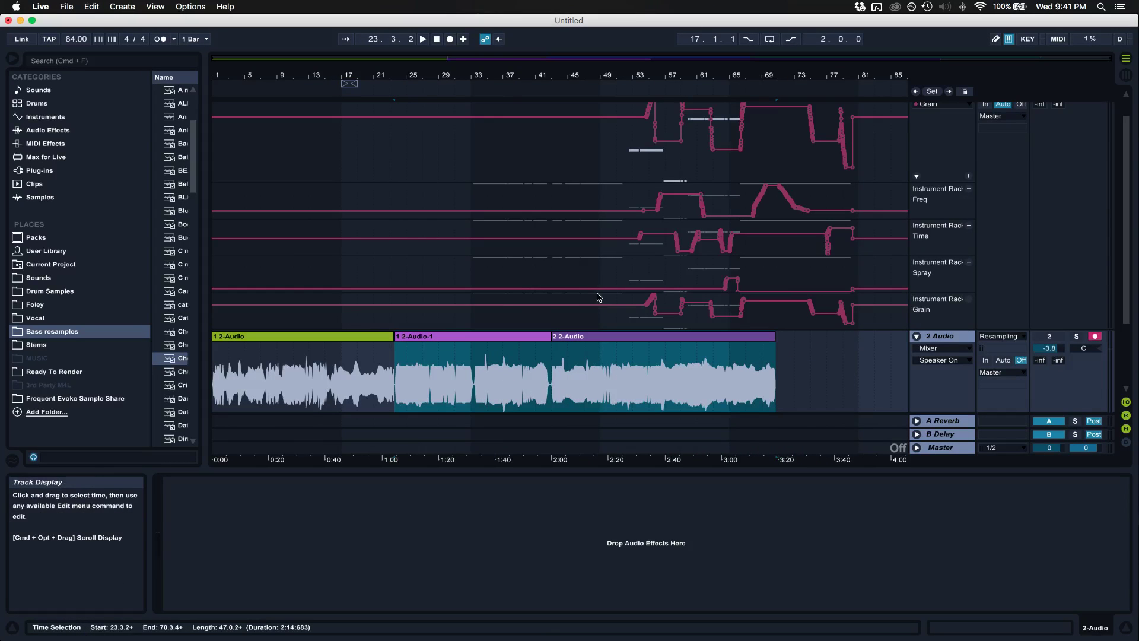
click(617, 369)
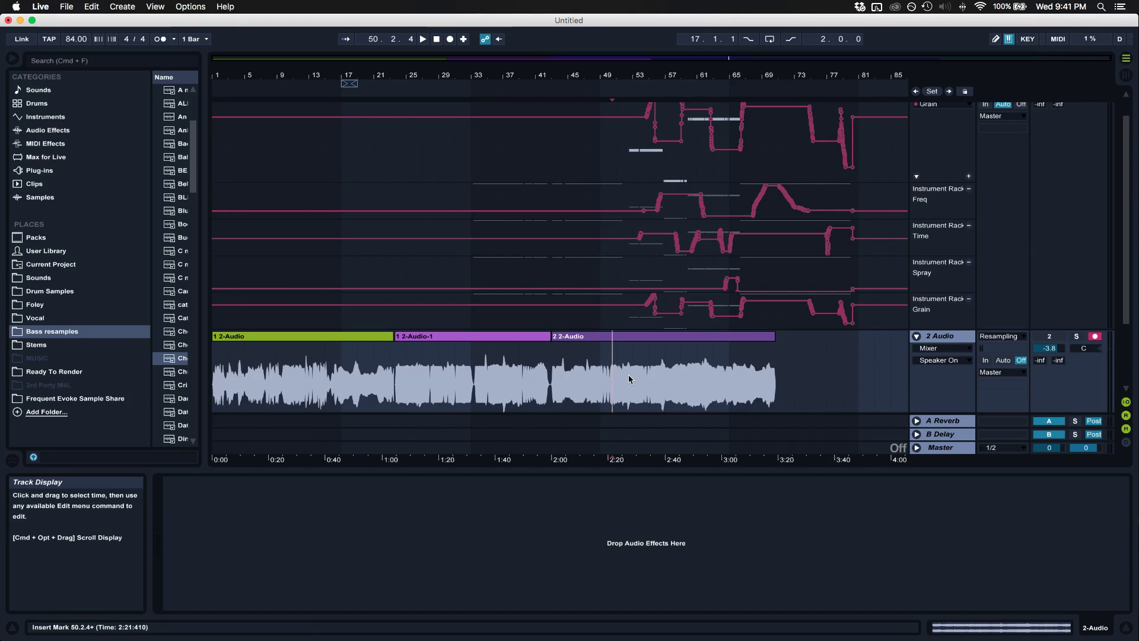
Examine the recorded macro automation and the resampled waveforms, folding and unfolding the instrument track.
scroll(629, 313, up, 2)
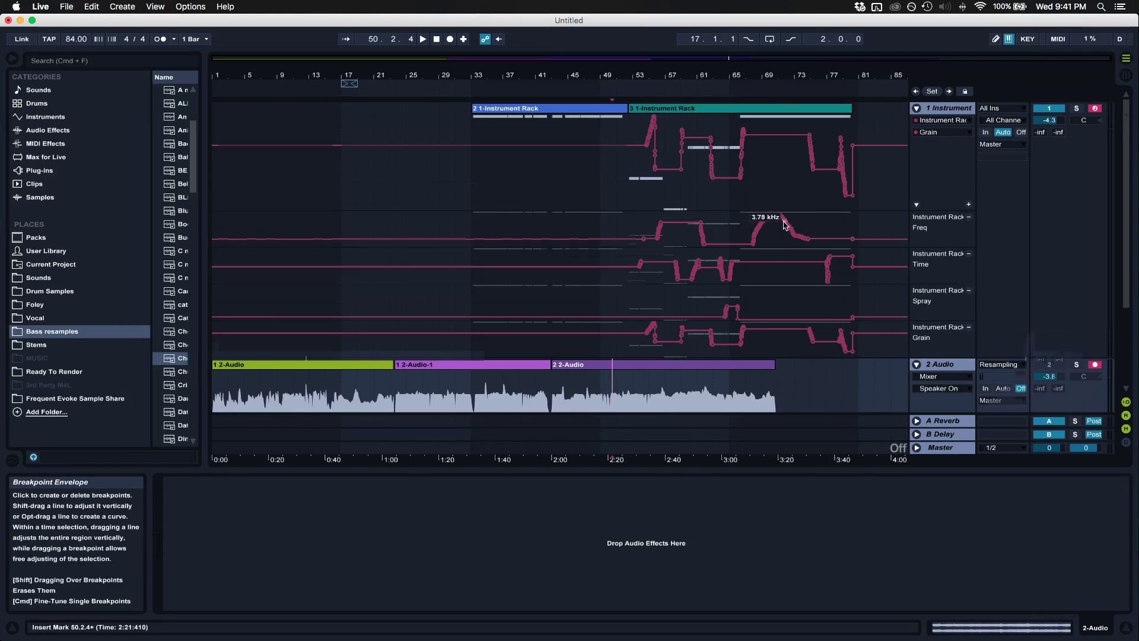
click(918, 147)
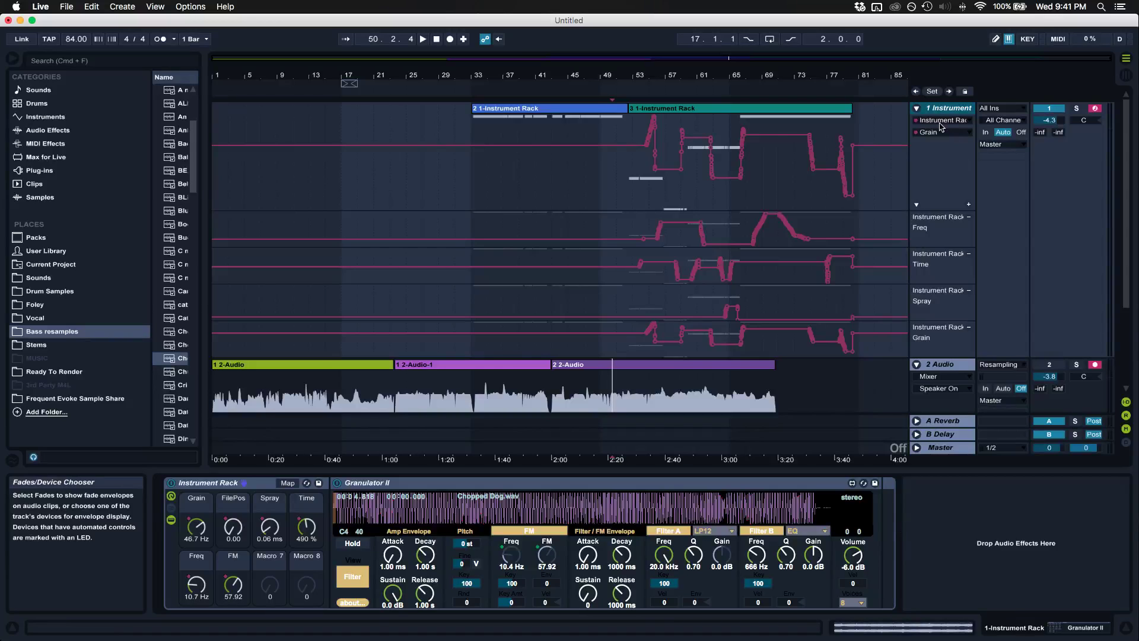
click(917, 109)
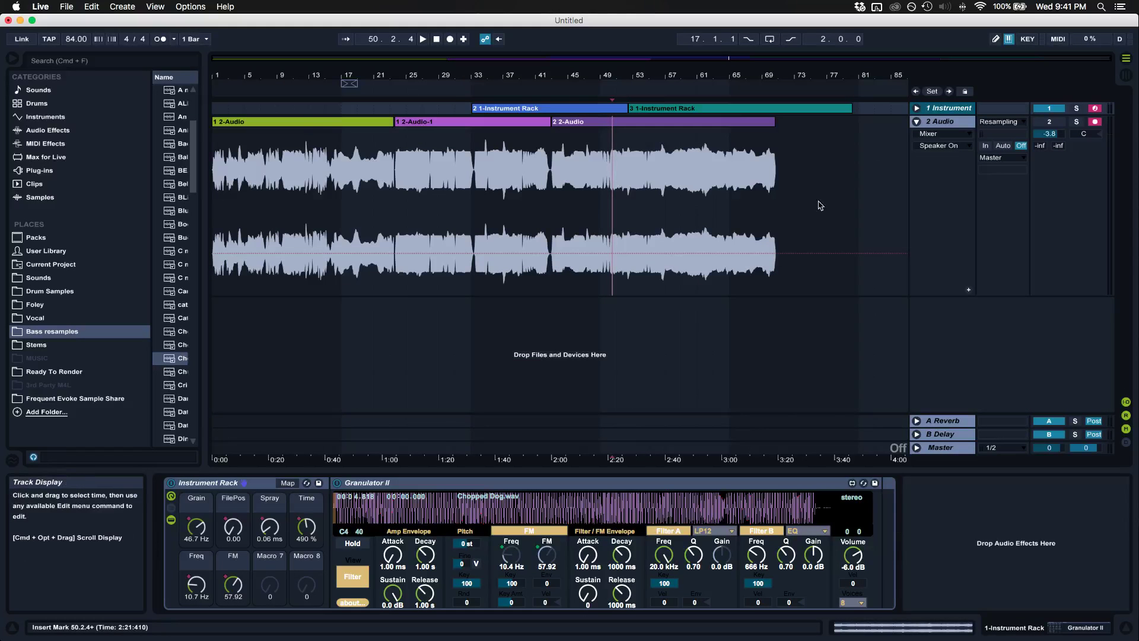
click(917, 108)
scroll(703, 356, down, 3)
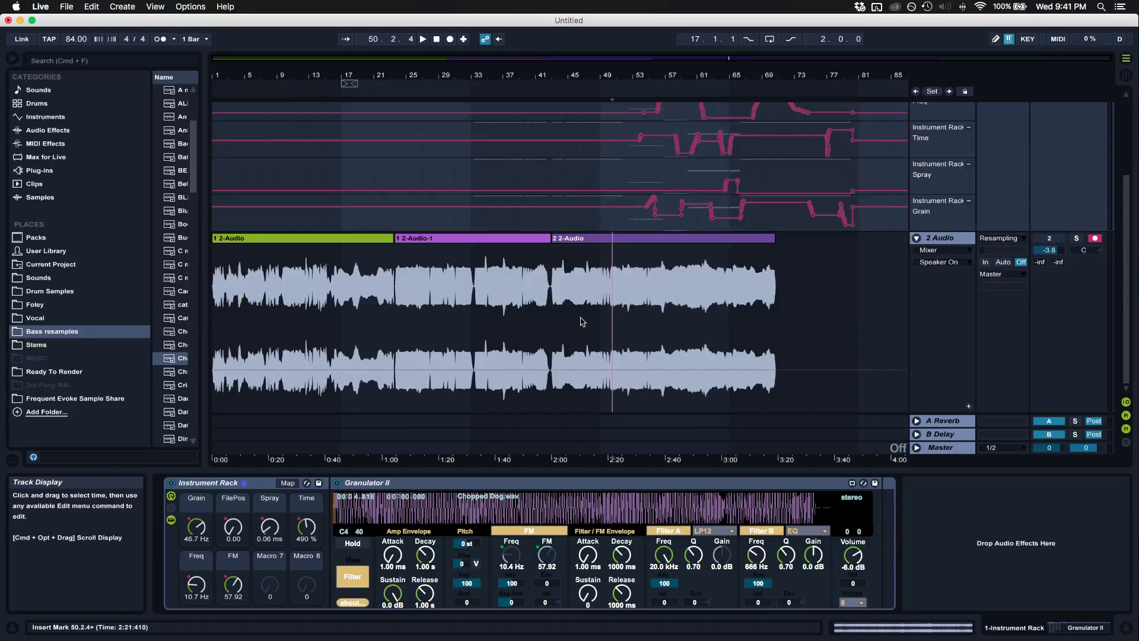
scroll(585, 319, up, 3)
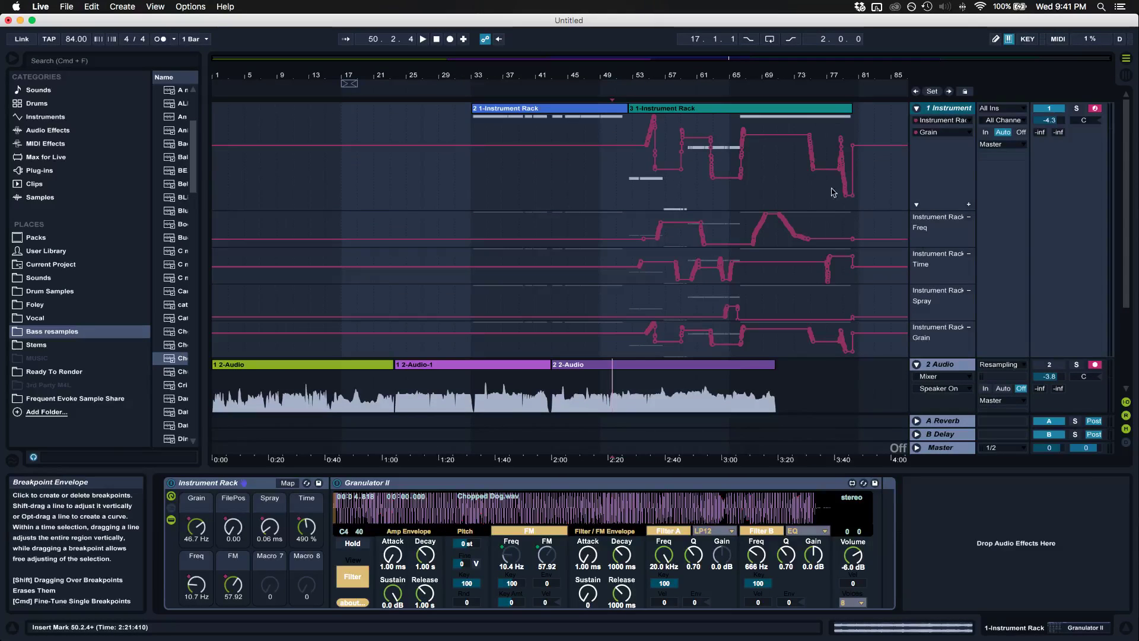
Delete both recorded MIDI clips on the instrument track along with their macro automation.
click(653, 108)
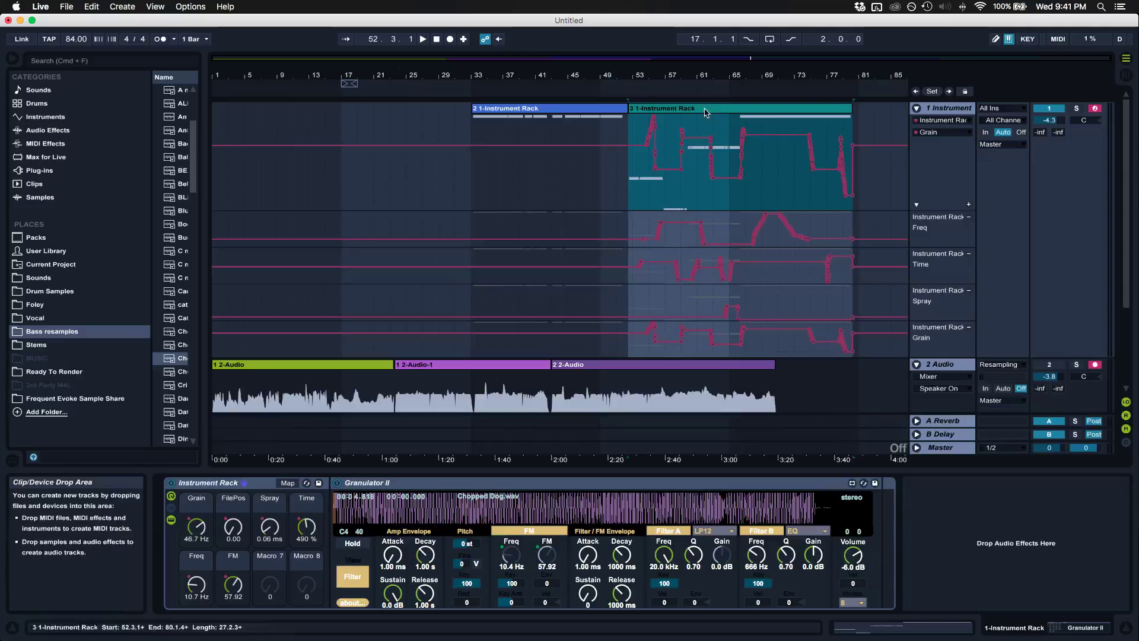
shift+click(597, 112)
key(Delete)
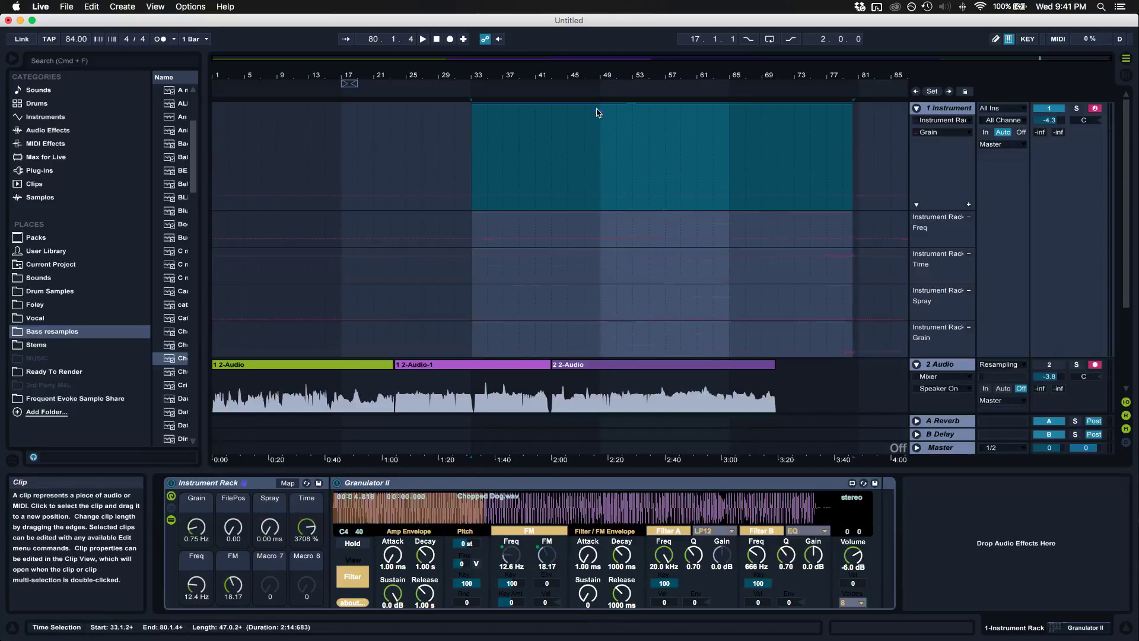
click(771, 180)
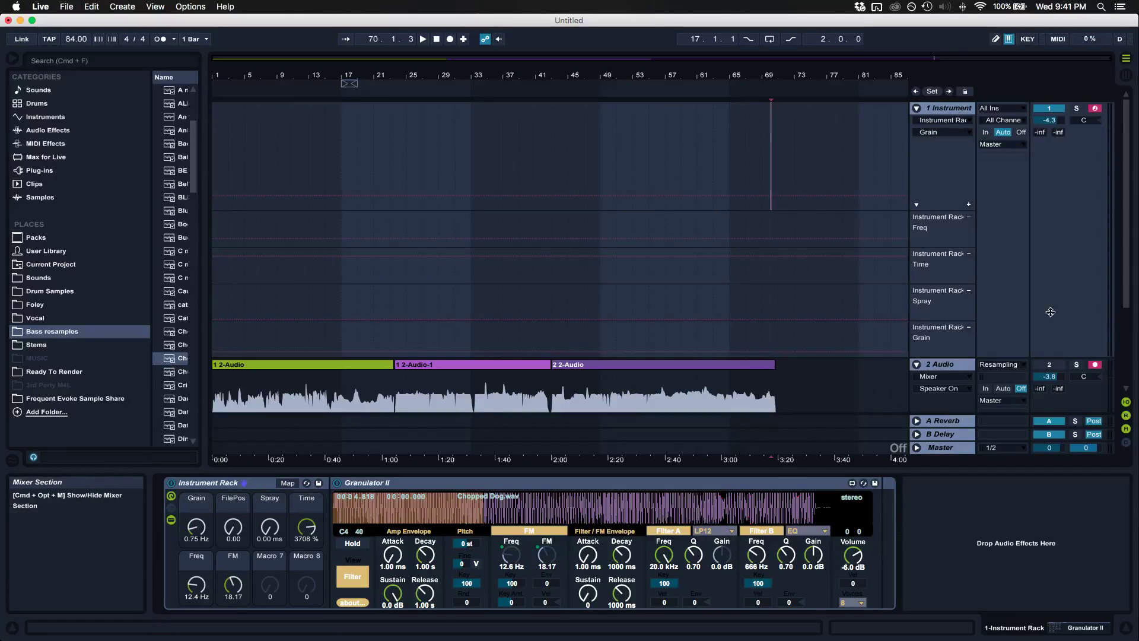
right_click(953, 110)
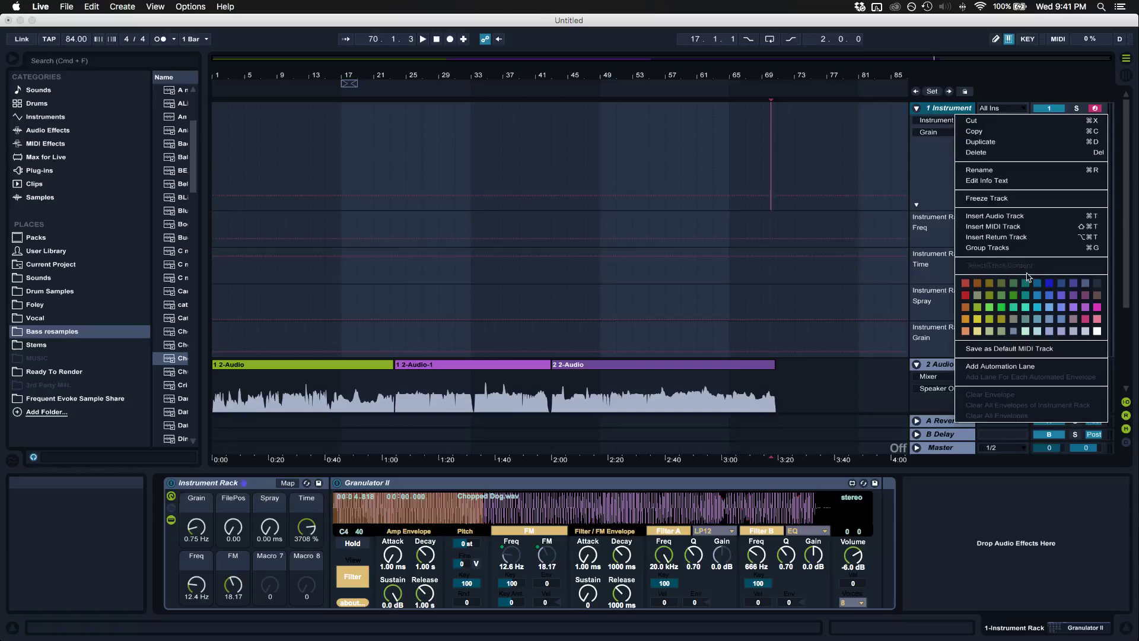
click(860, 165)
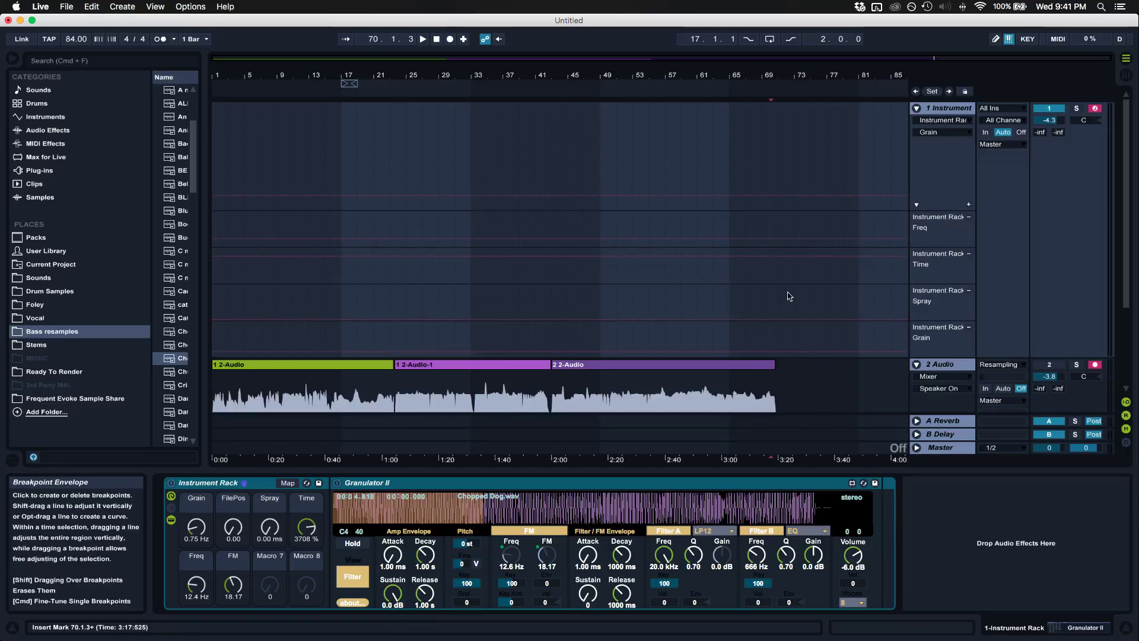
click(781, 162)
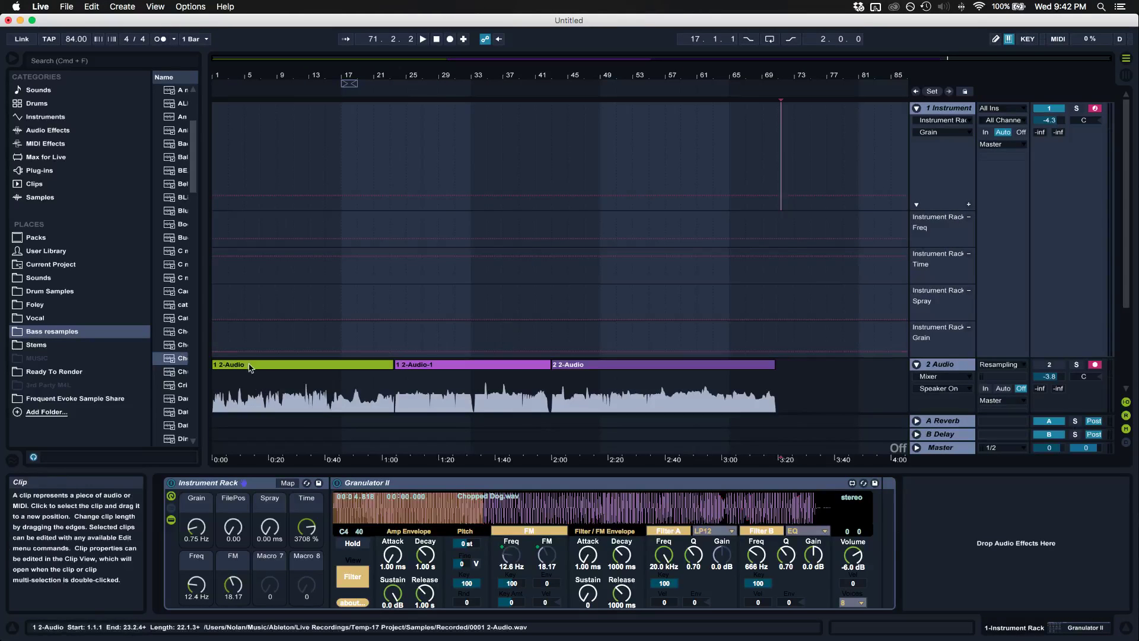
Widen the browser, open the Random vox folder under Vocal, and preview its samples down to Check The Record.wav.
drag(200, 328, 304, 373)
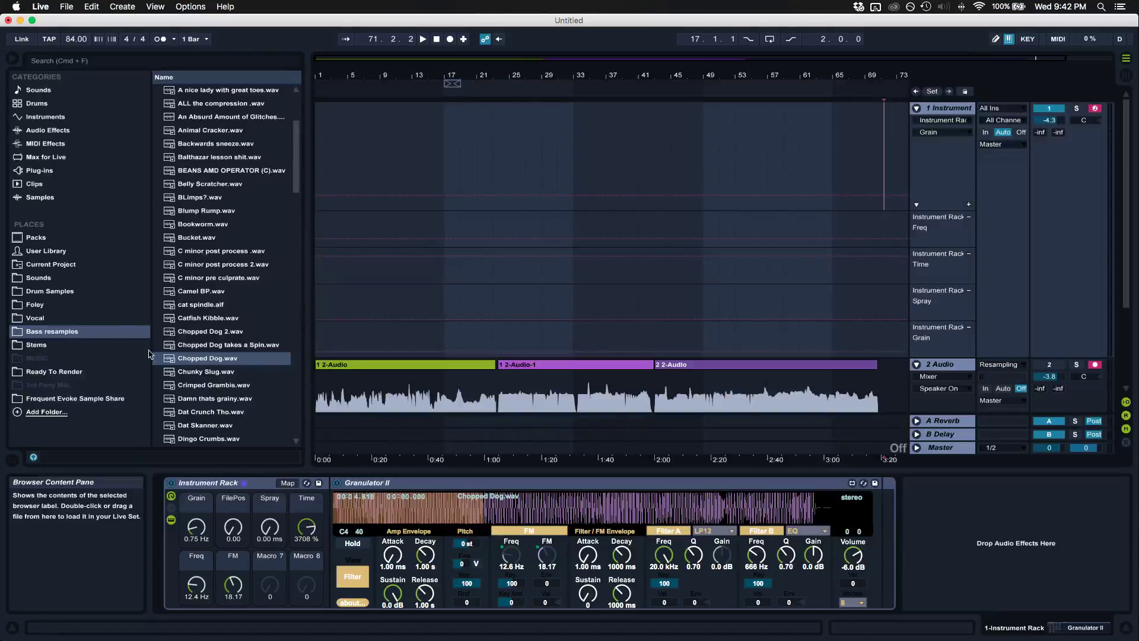
click(119, 319)
click(243, 215)
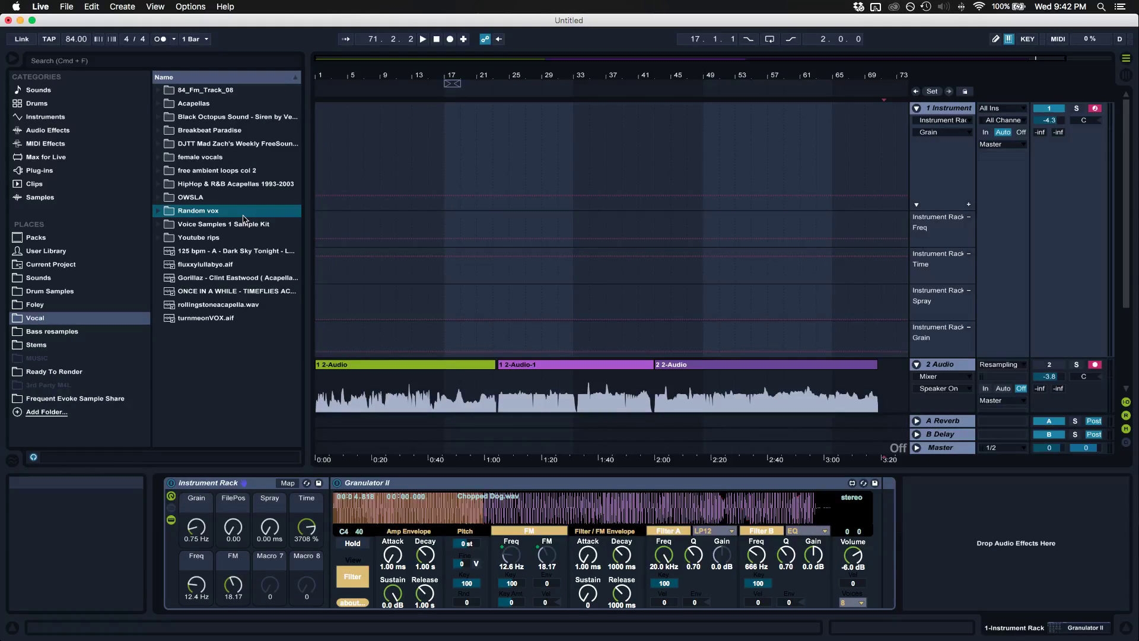
key(Right)
key(Down)
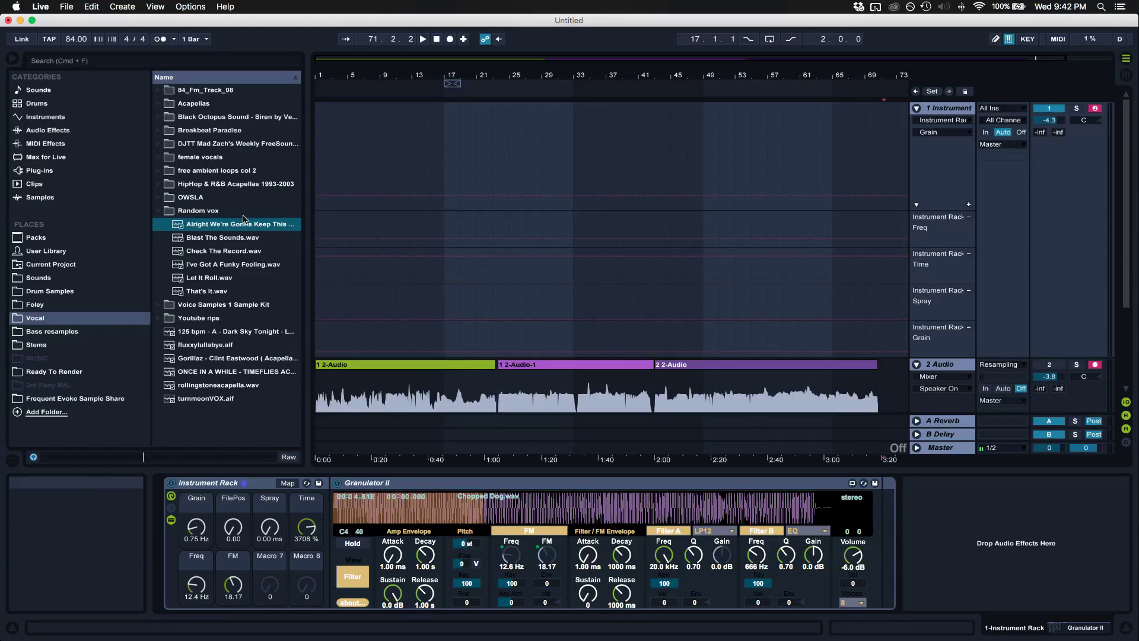
key(Down)
key(Down)
Fold the Random vox folder and look through the contents of the female vocals folder.
key(Left)
key(Left)
key(Up)
key(Up)
key(Up)
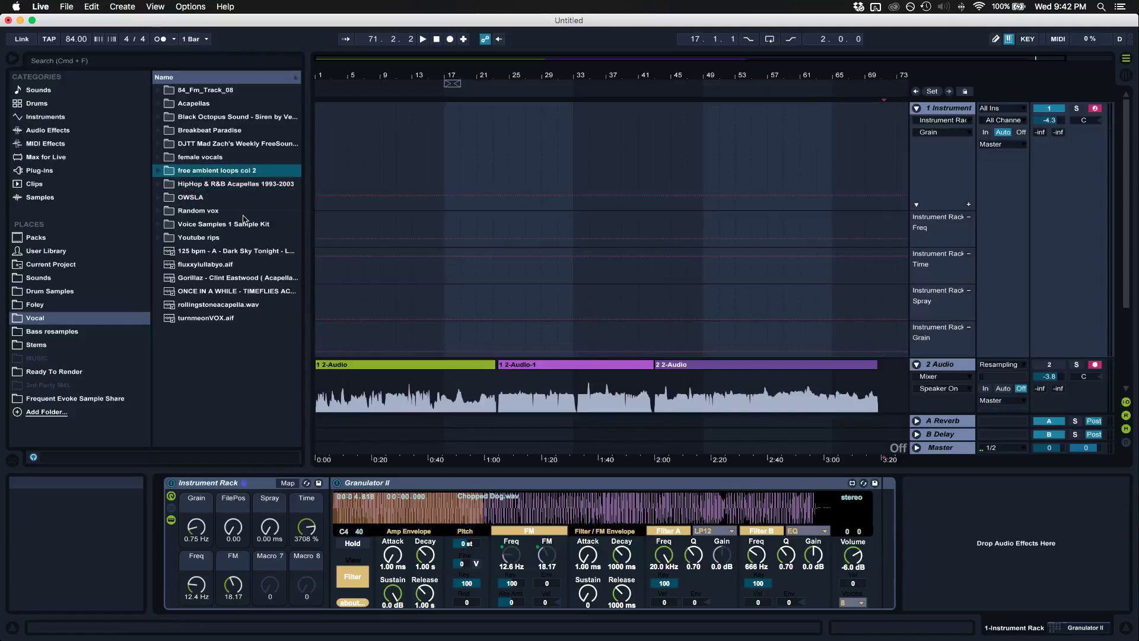
key(Up)
key(Right)
key(Down)
key(Down)
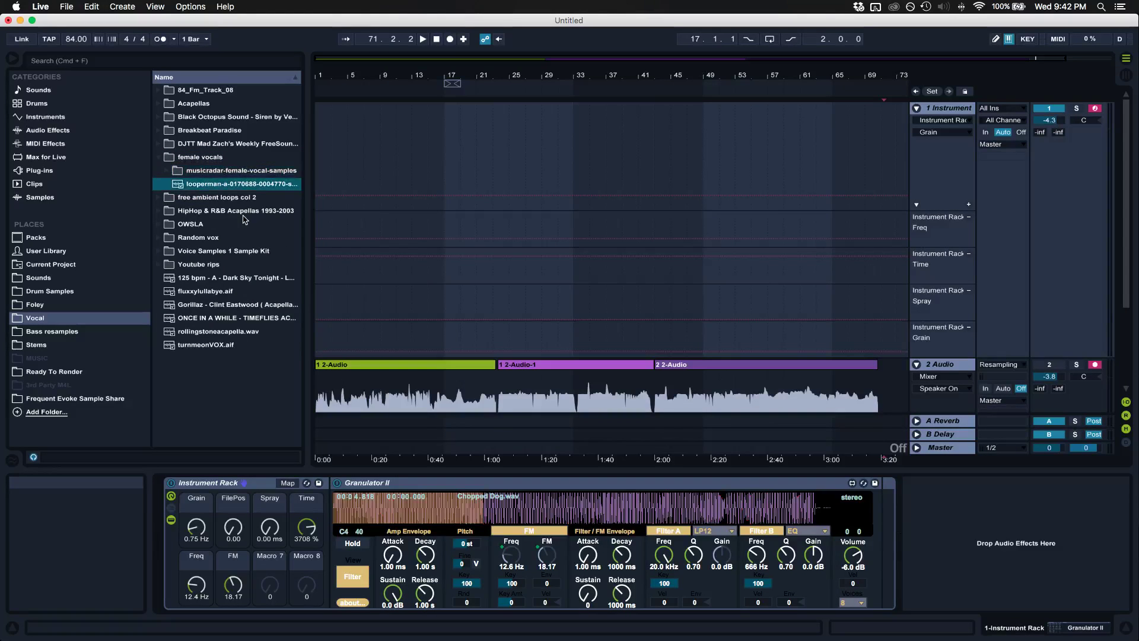
Unfold the musicradar-female-vocal-samples folder and go to its house - disco subfolder.
key(Up)
key(Right)
key(Left)
key(Left)
key(Down)
key(Right)
key(Down)
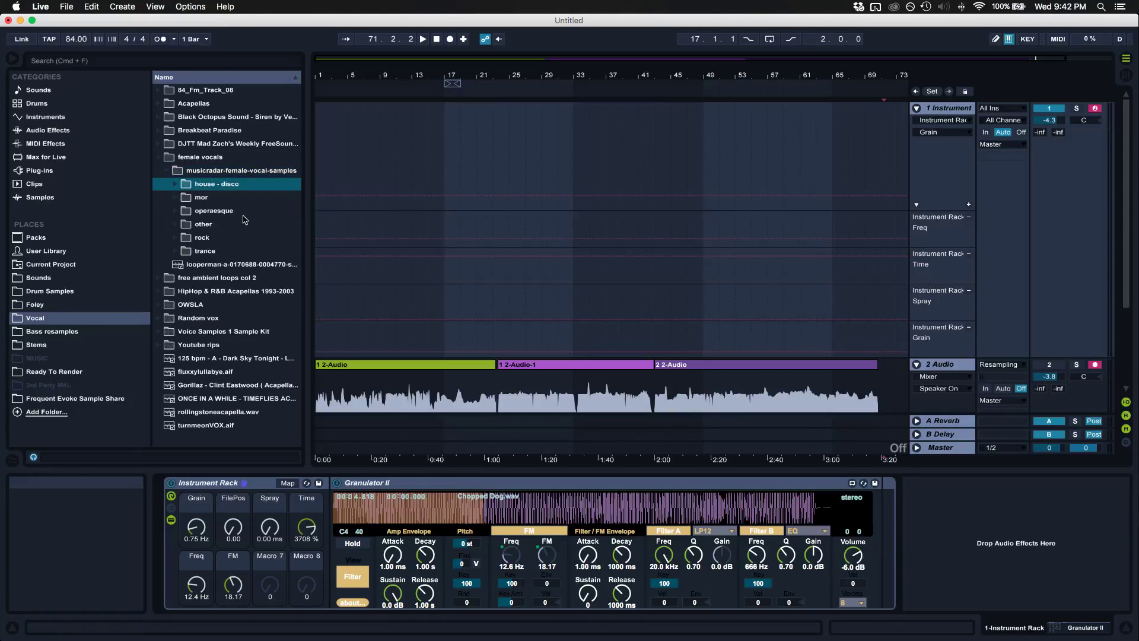
Unfold the house - disco folder and load all night hard h1.wav into Granulator II.
key(Right)
key(Down)
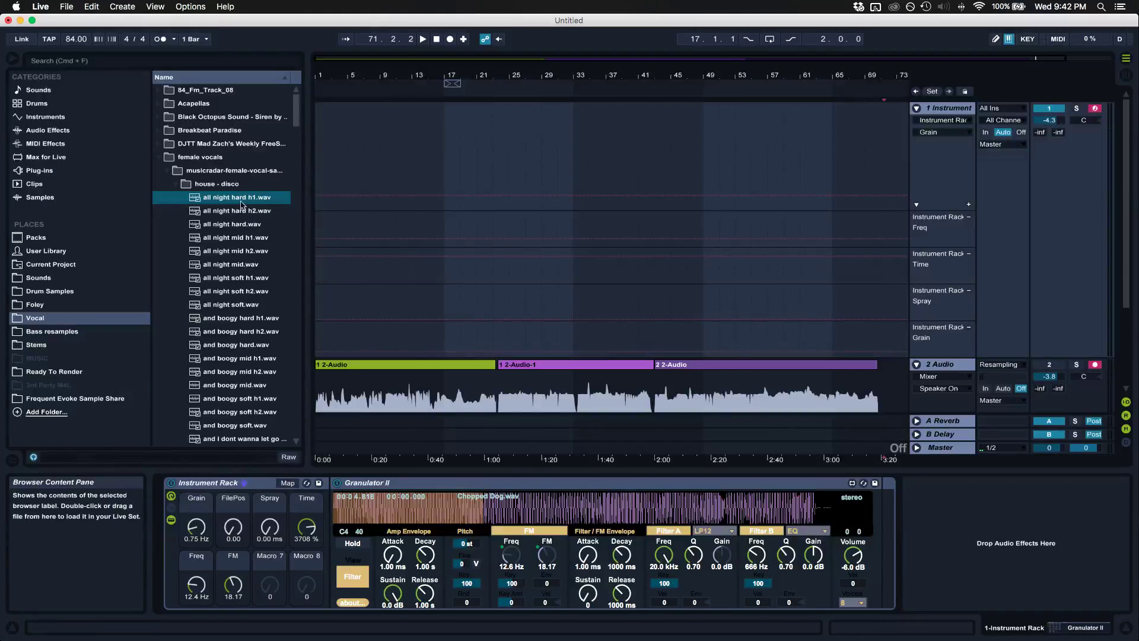
drag(240, 205, 518, 503)
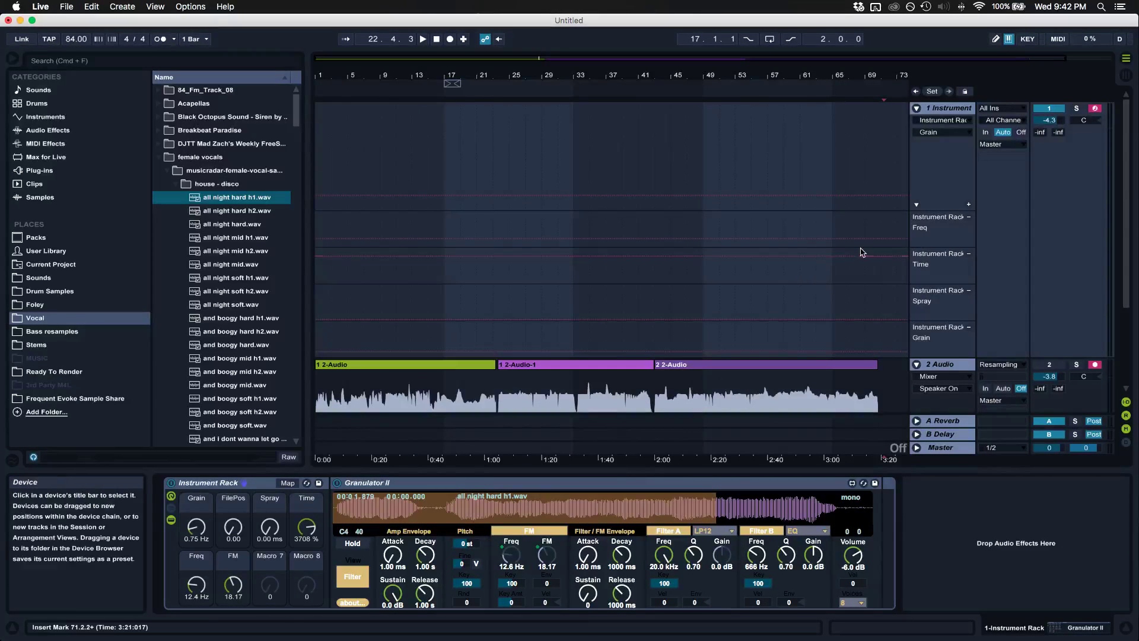
scroll(746, 183, right, 3)
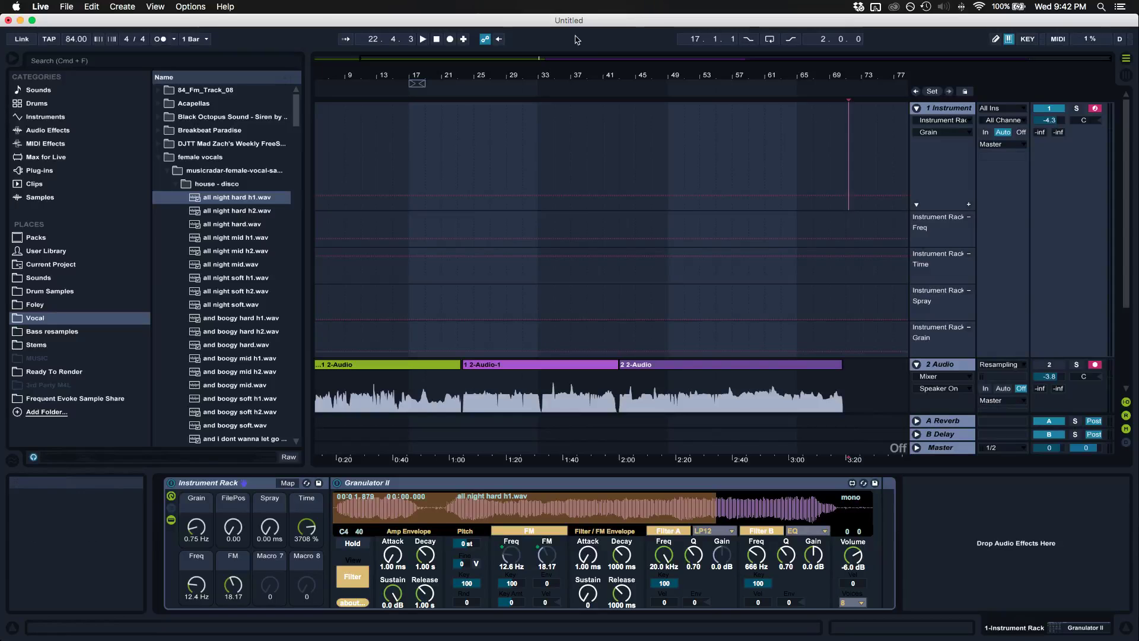
drag(530, 59, 595, 92)
scroll(817, 164, right, 1)
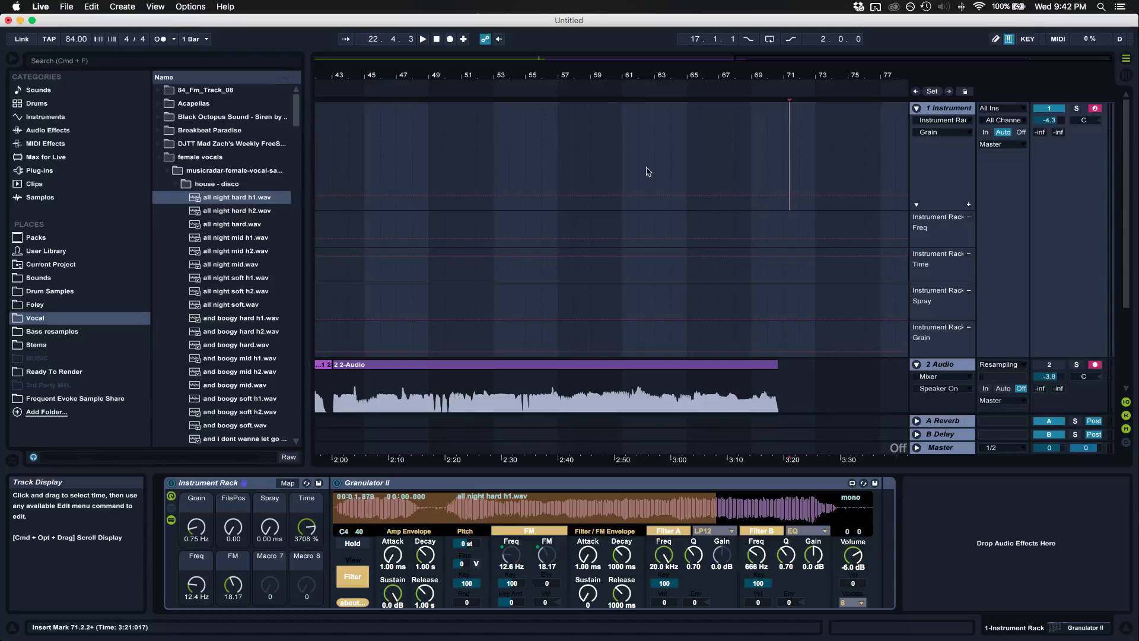
drag(630, 58, 856, 66)
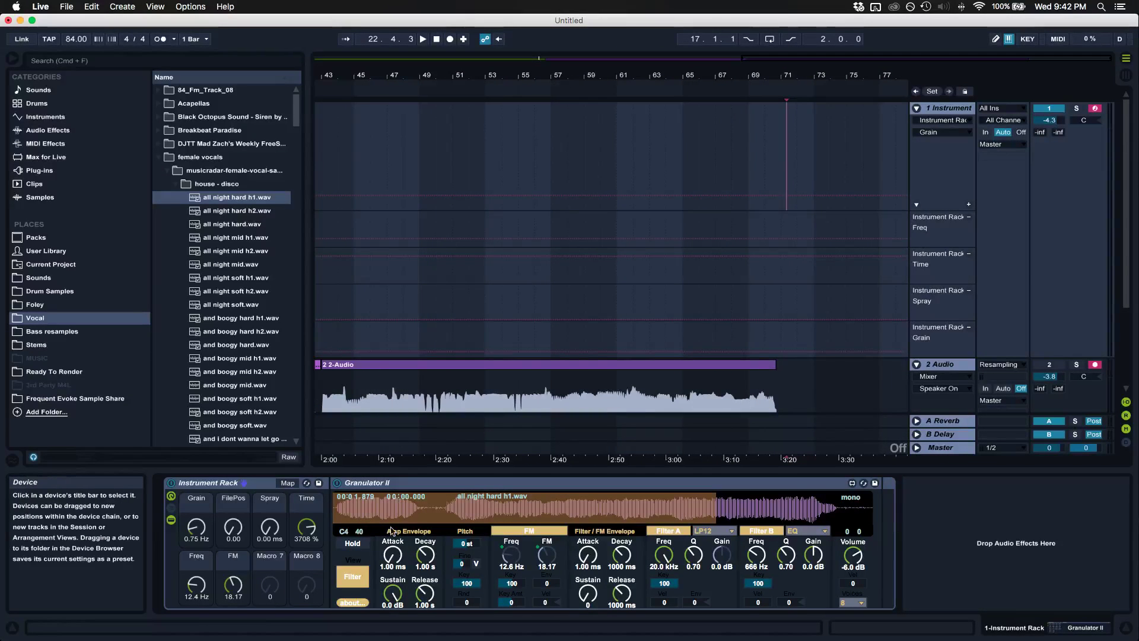
Set the Grain macro to 11.1 Hz and audition the vocal, lowering the computer keyboard to the C3 octave.
drag(196, 526, 196, 508)
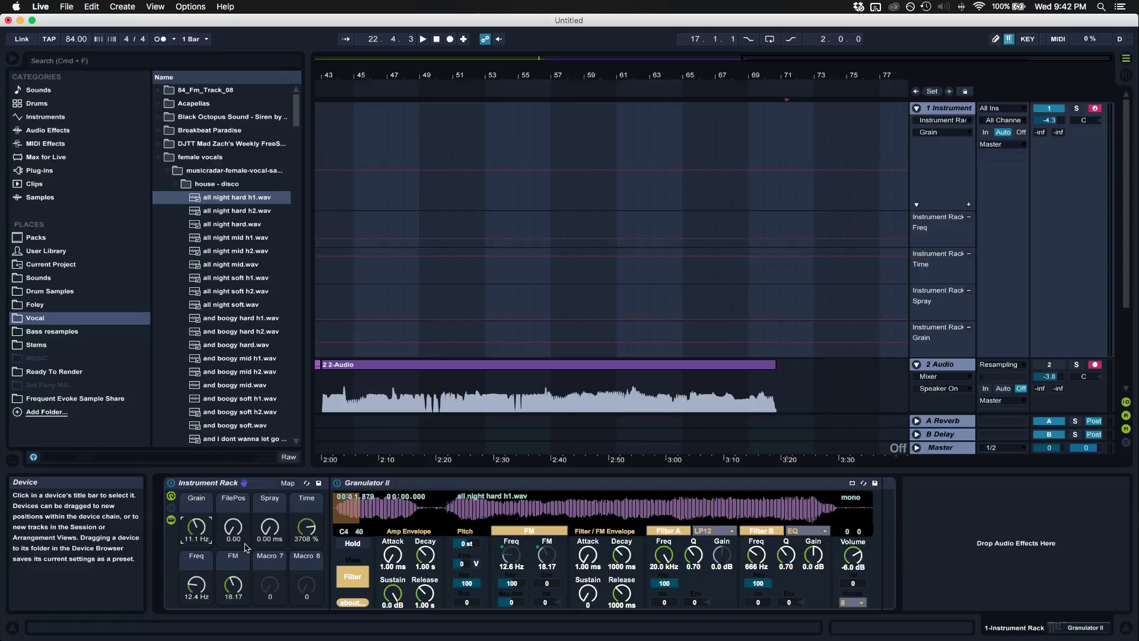
key(a)
key(z)
key(a)
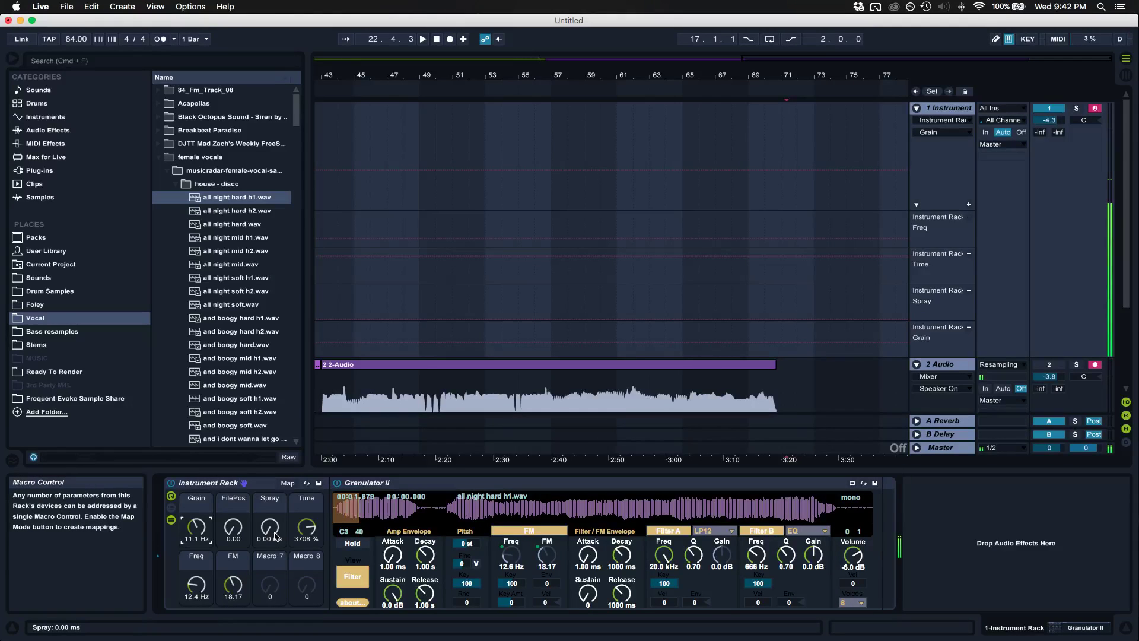
While notes sound, set the macros to Spray 8.69 ms, Grain 25.3 Hz, Time 1596 % and FilePos 22.83.
drag(274, 537, 273, 534)
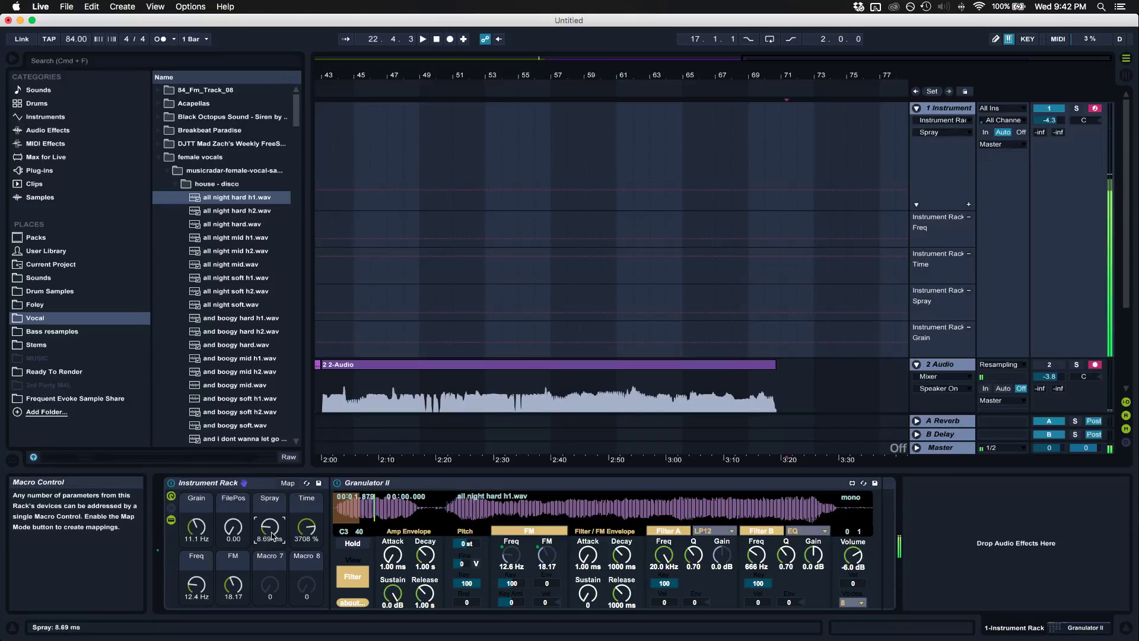
drag(197, 527, 197, 517)
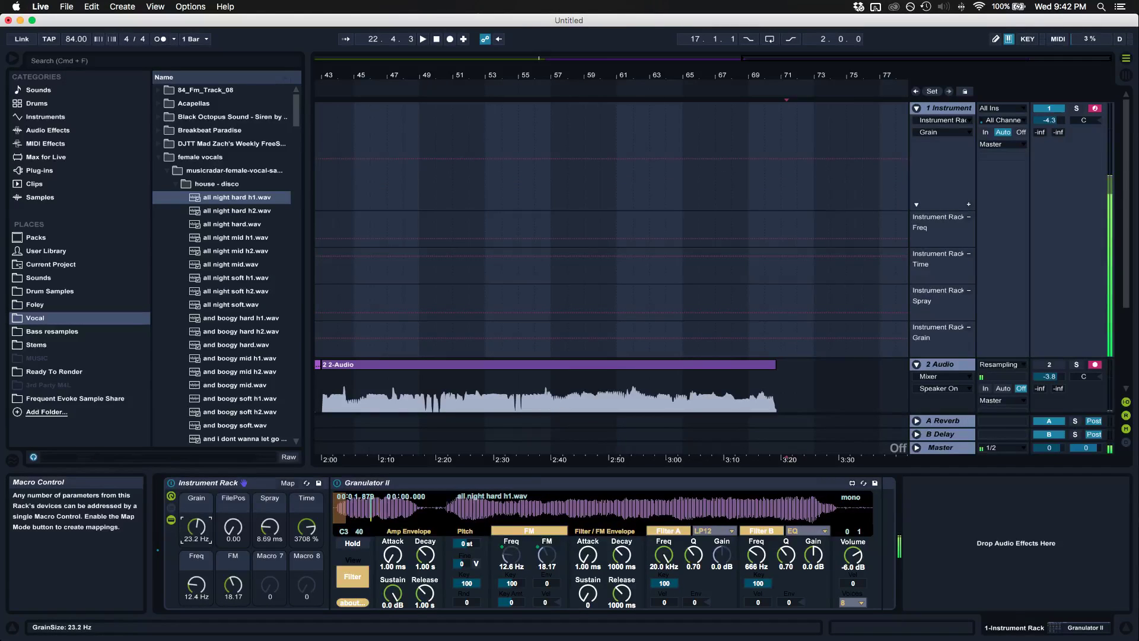
key(z)
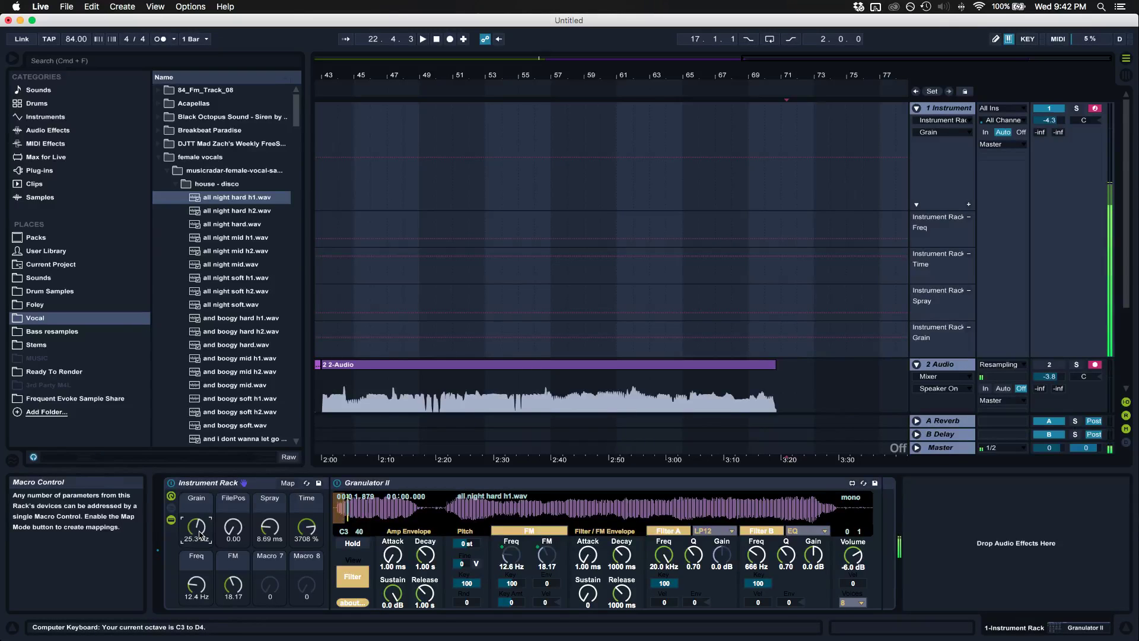
drag(307, 527, 307, 540)
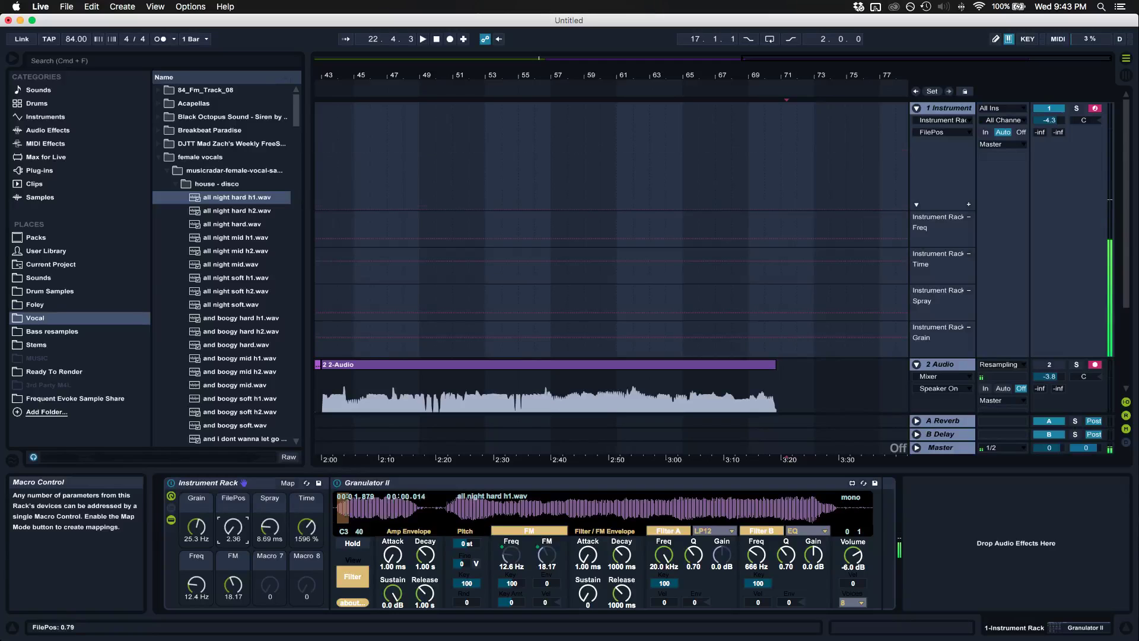
drag(233, 527, 234, 505)
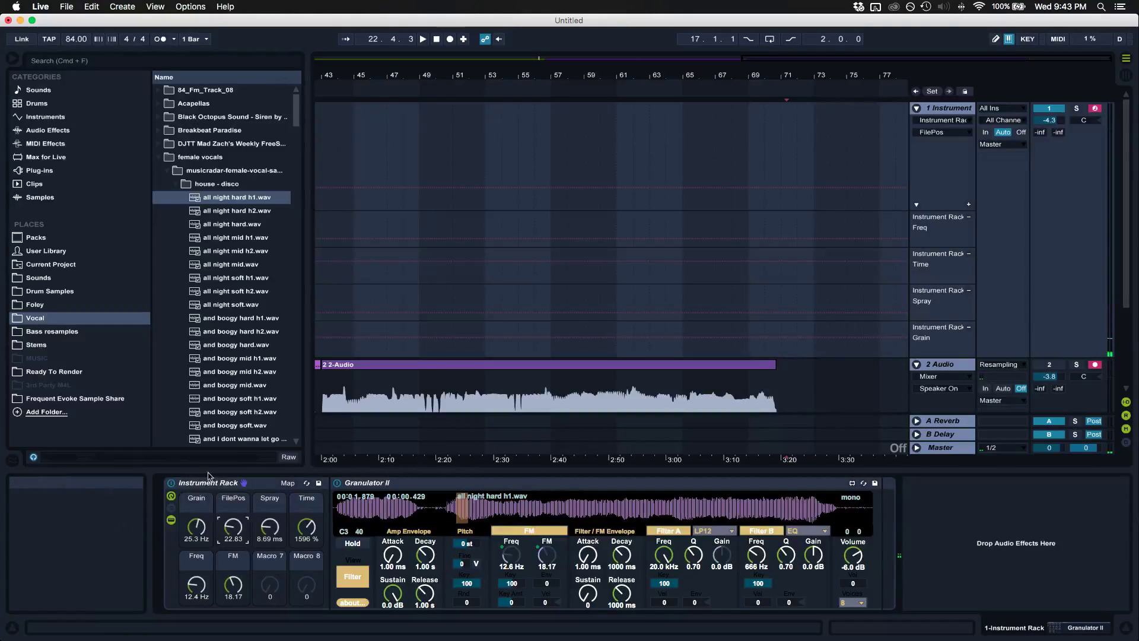
Add the ValhallaRoom VST reverb after the Granulator rack on the instrument track.
click(39, 171)
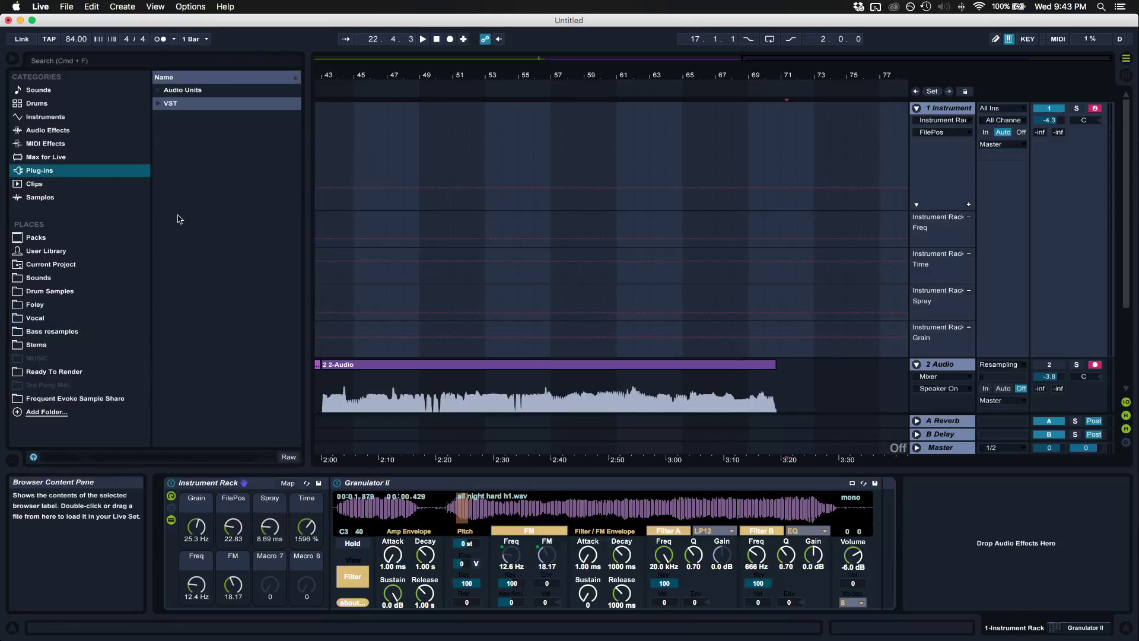
click(156, 103)
scroll(208, 333, down, 10)
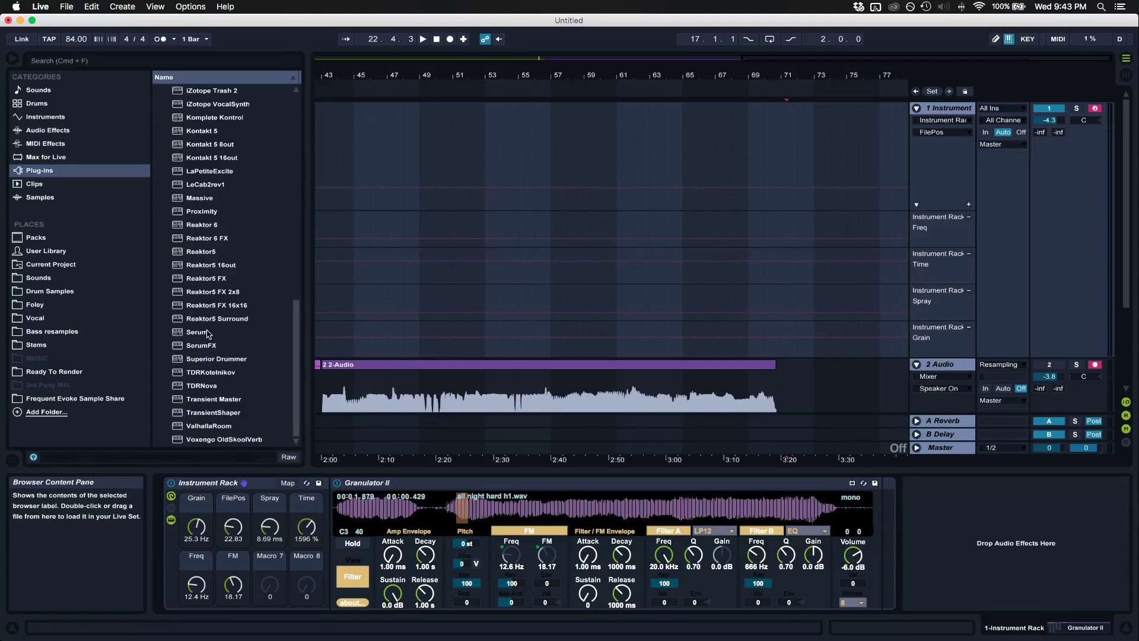
double_click(209, 425)
Set ValhallaRoom to 93.1 % mix, 7.91 s decay and 64.1 % depth, and close its window.
click(47, 130)
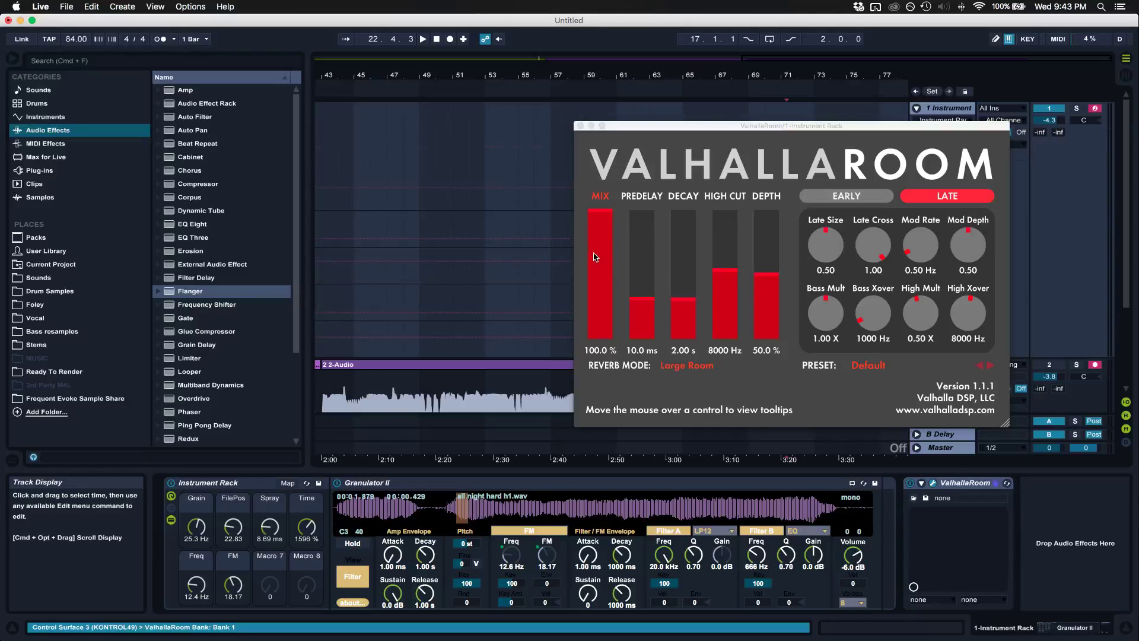
drag(596, 257, 598, 221)
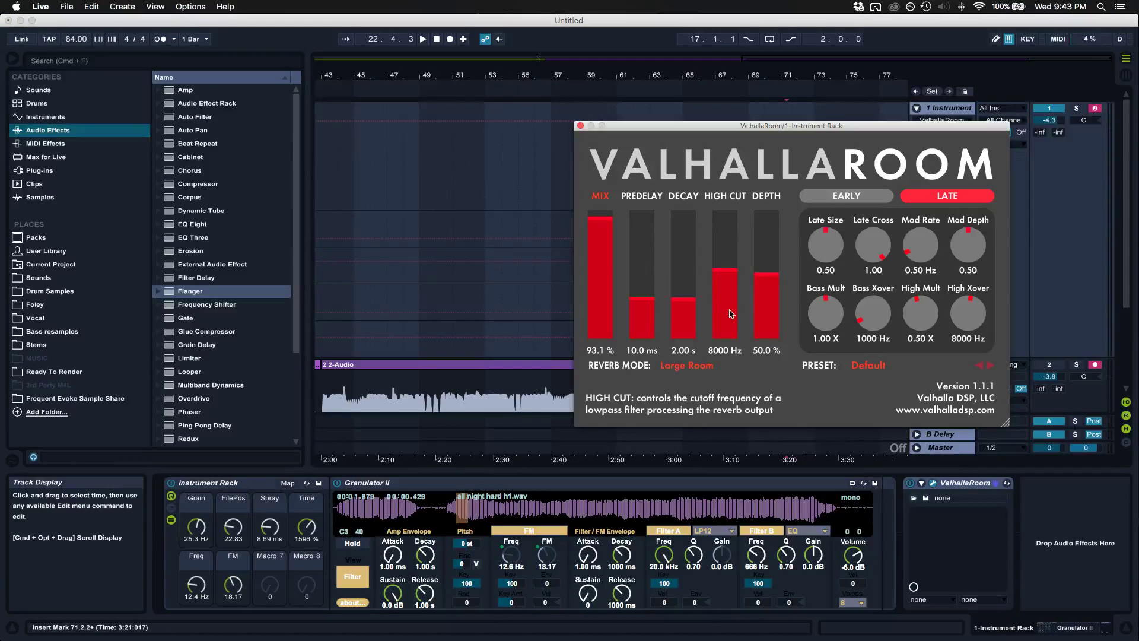
drag(679, 298, 679, 280)
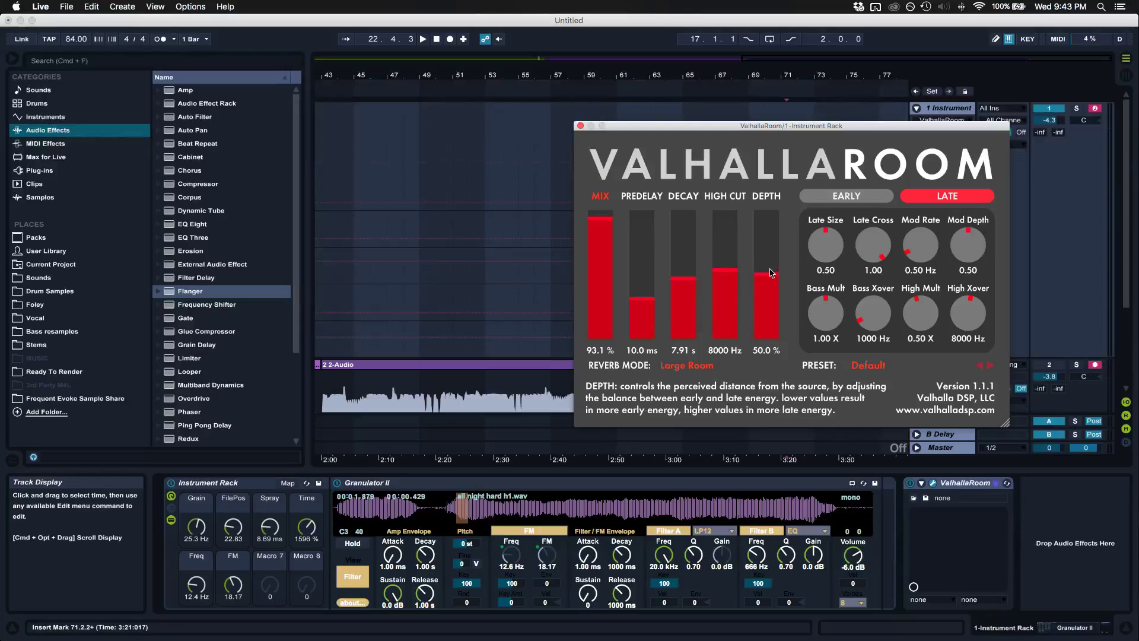
drag(772, 274, 772, 255)
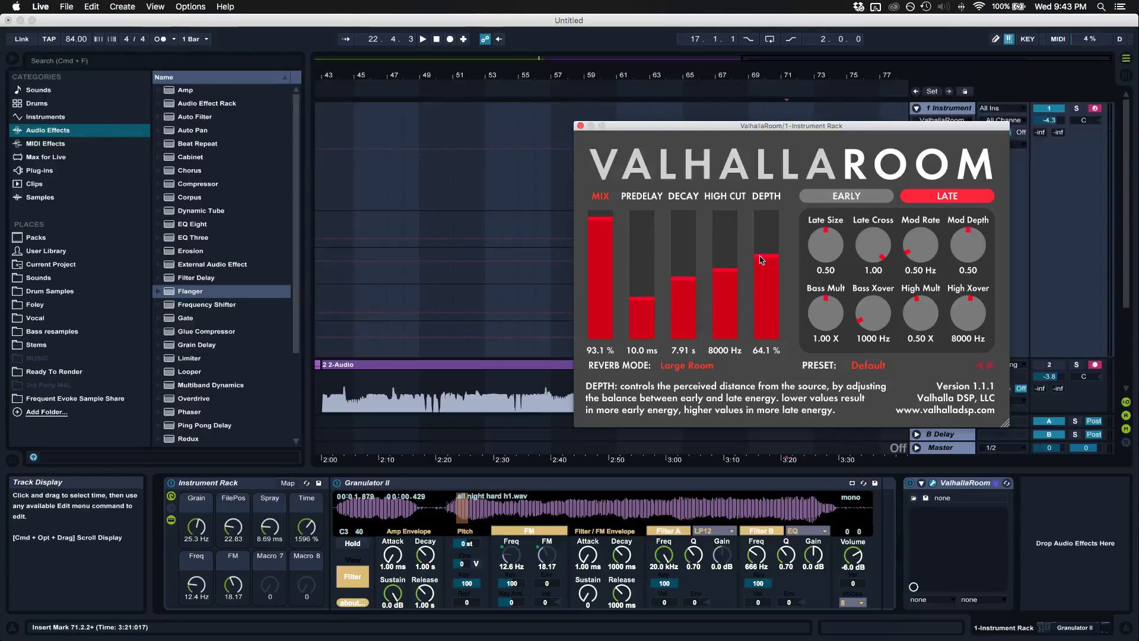
click(580, 127)
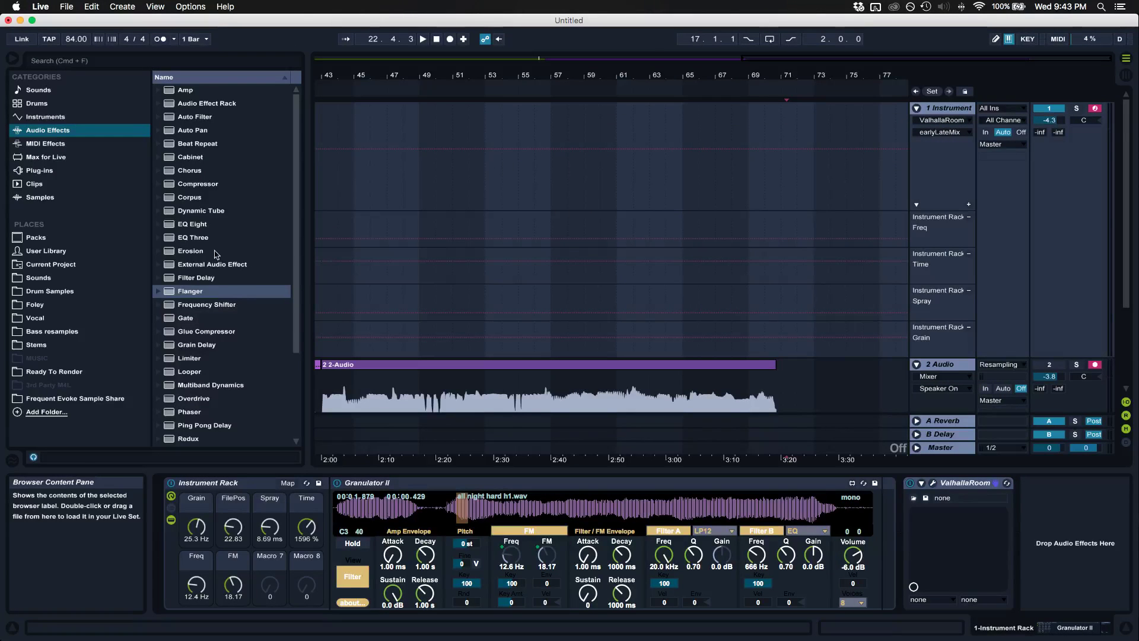
Add a Glue Compressor after ValhallaRoom with threshold -24.1 dB, makeup 13.2 dB and Soft clipping on.
double_click(212, 330)
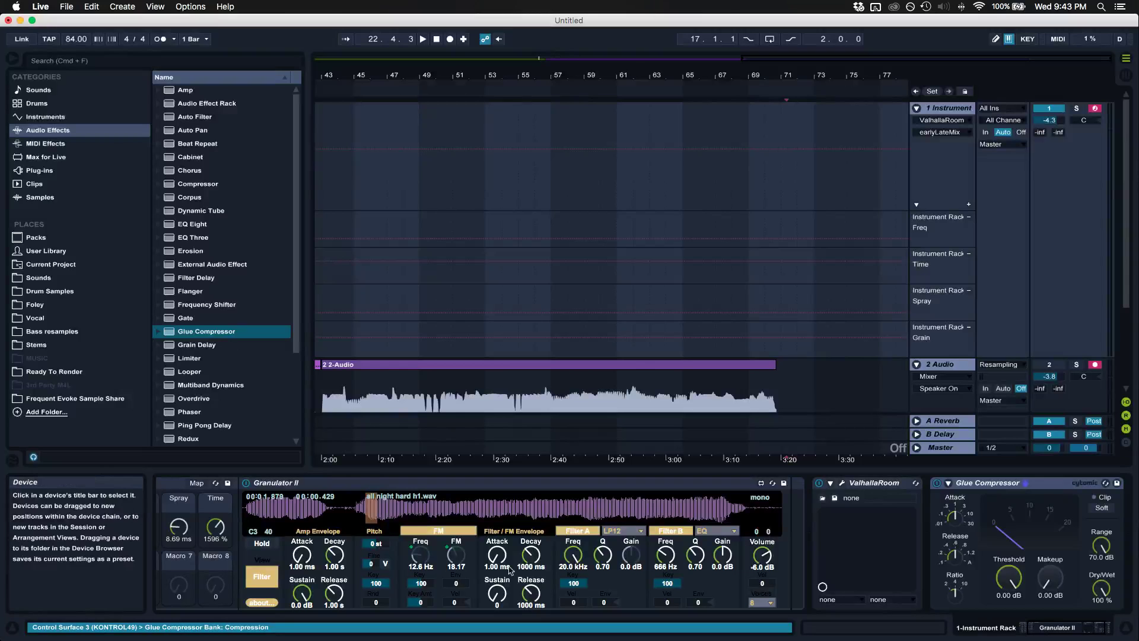
drag(1008, 579, 1049, 552)
mouse_move(1007, 589)
mouse_down()
mouse_move(1007, 608)
mouse_move(1008, 583)
mouse_up()
click(1102, 507)
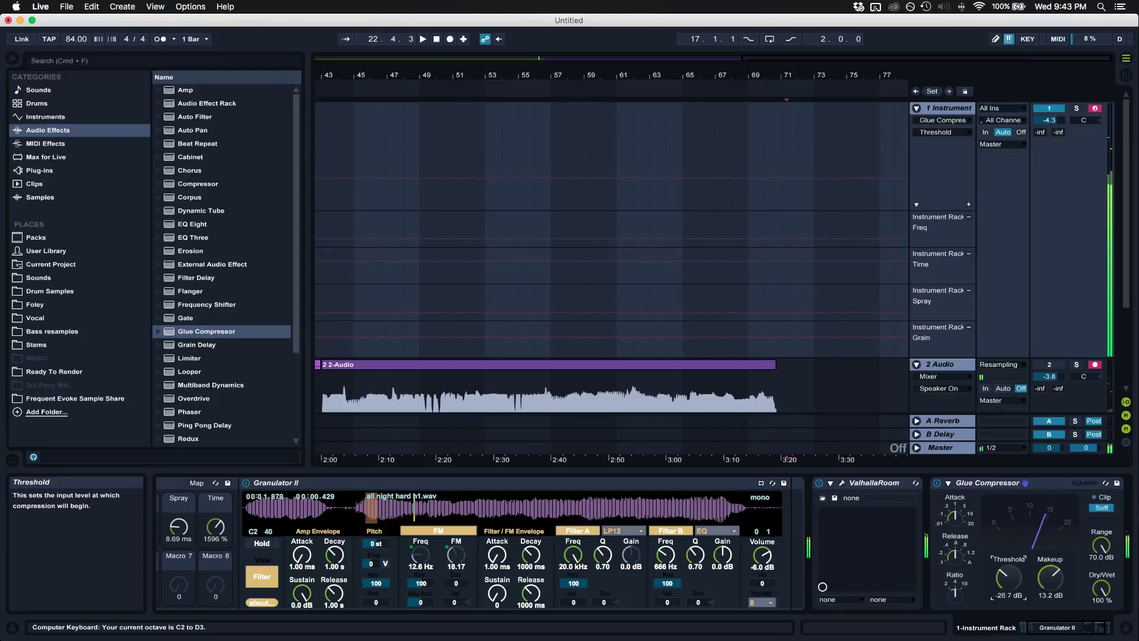
Switch Granulator II to its Grain view and set the grain spread to 51.
scroll(808, 580, left, 3)
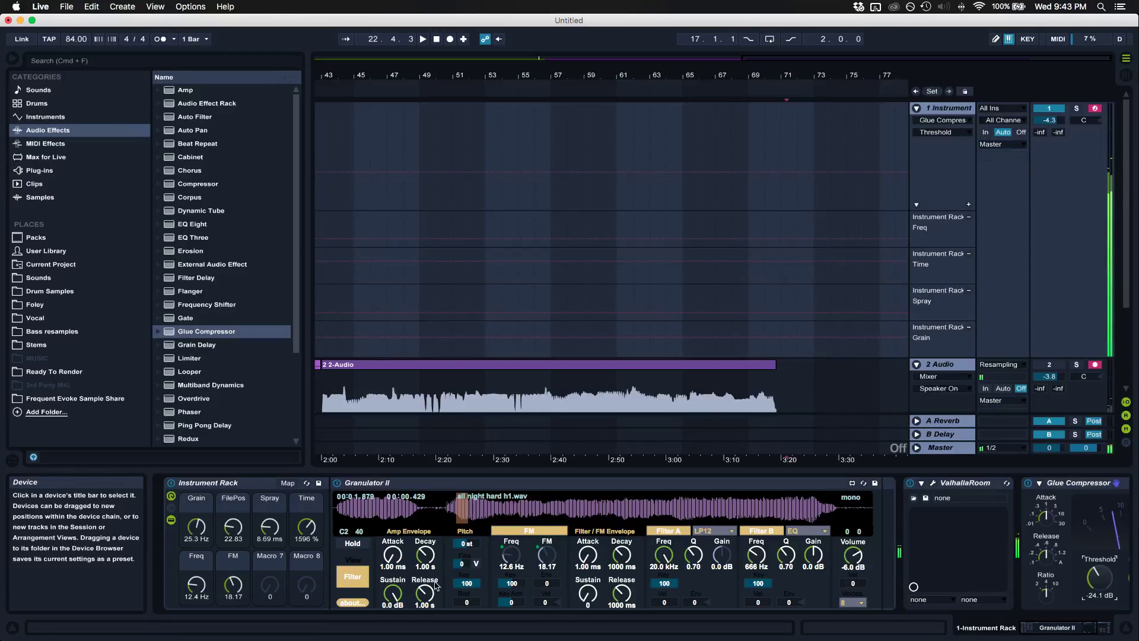
click(354, 582)
click(355, 581)
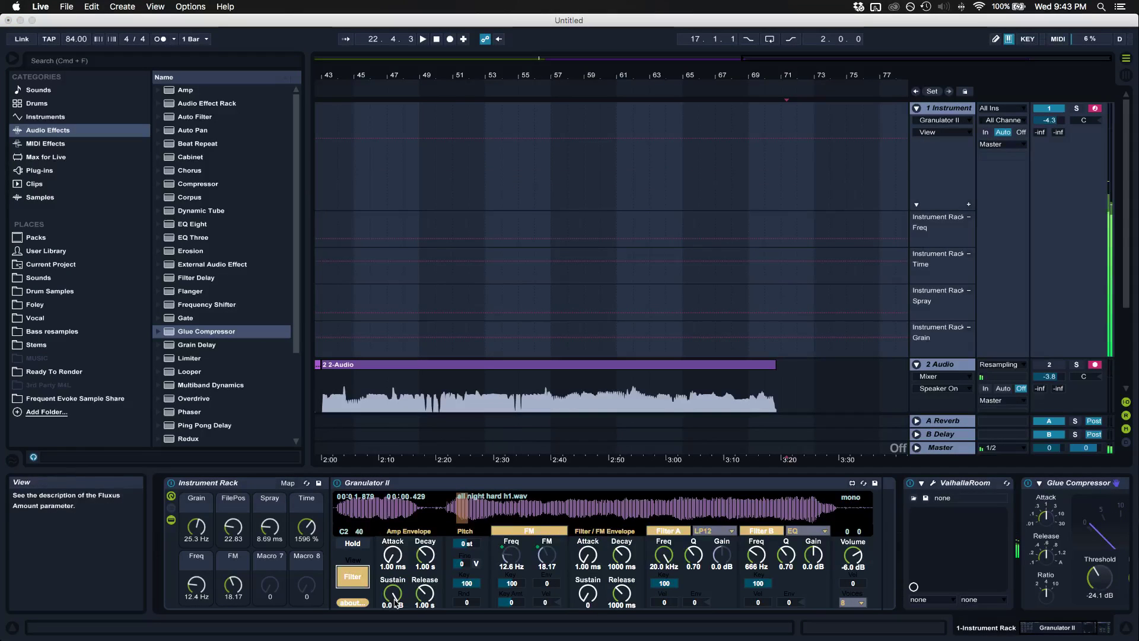
click(356, 581)
drag(392, 603, 393, 587)
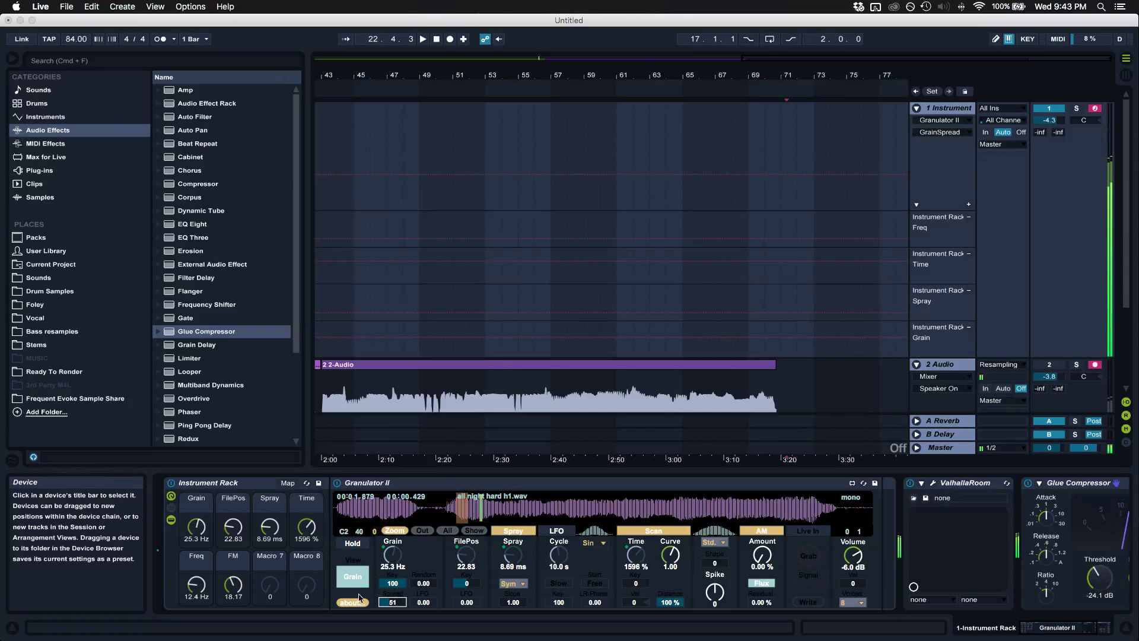
Set the Spray macro to 154 ms and lower the computer keyboard to the C1 octave.
drag(270, 526, 270, 501)
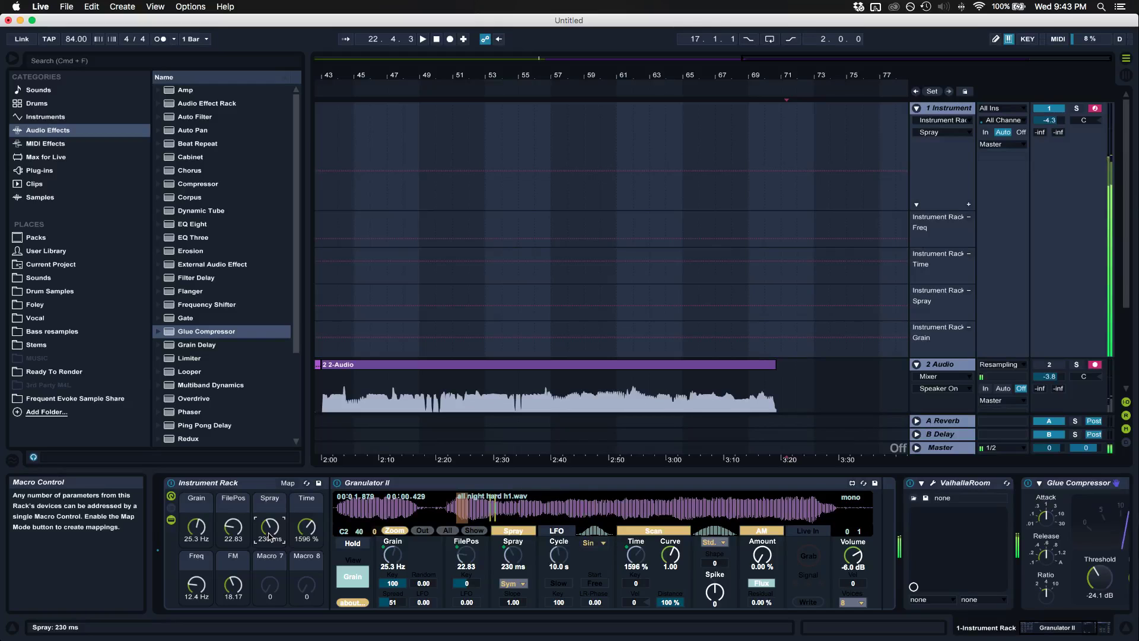
drag(270, 537, 271, 549)
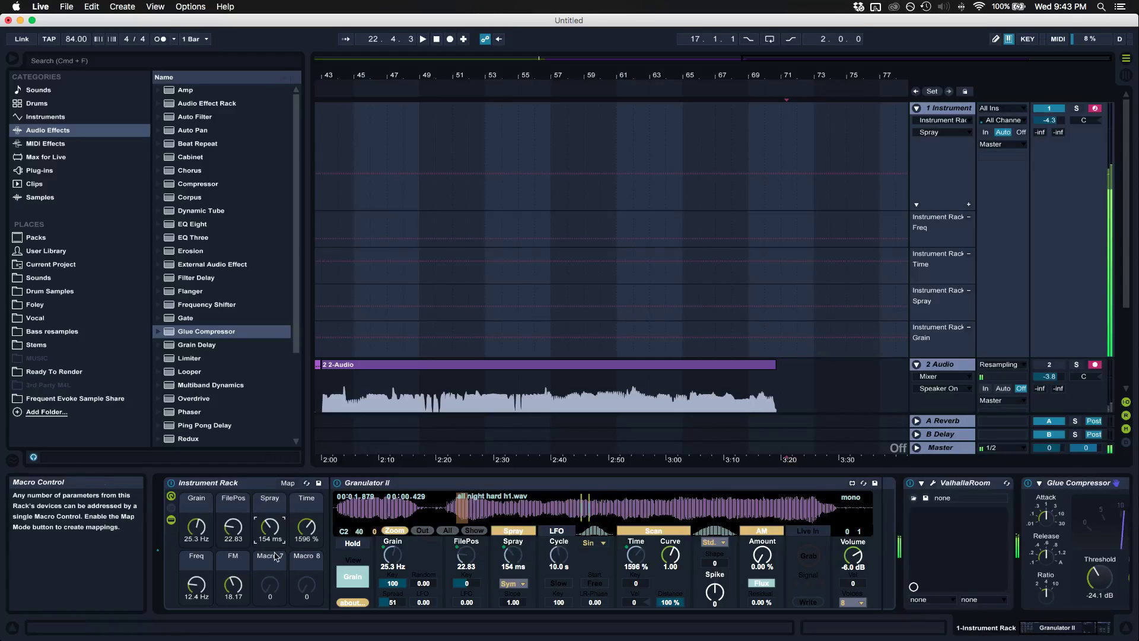
key(z)
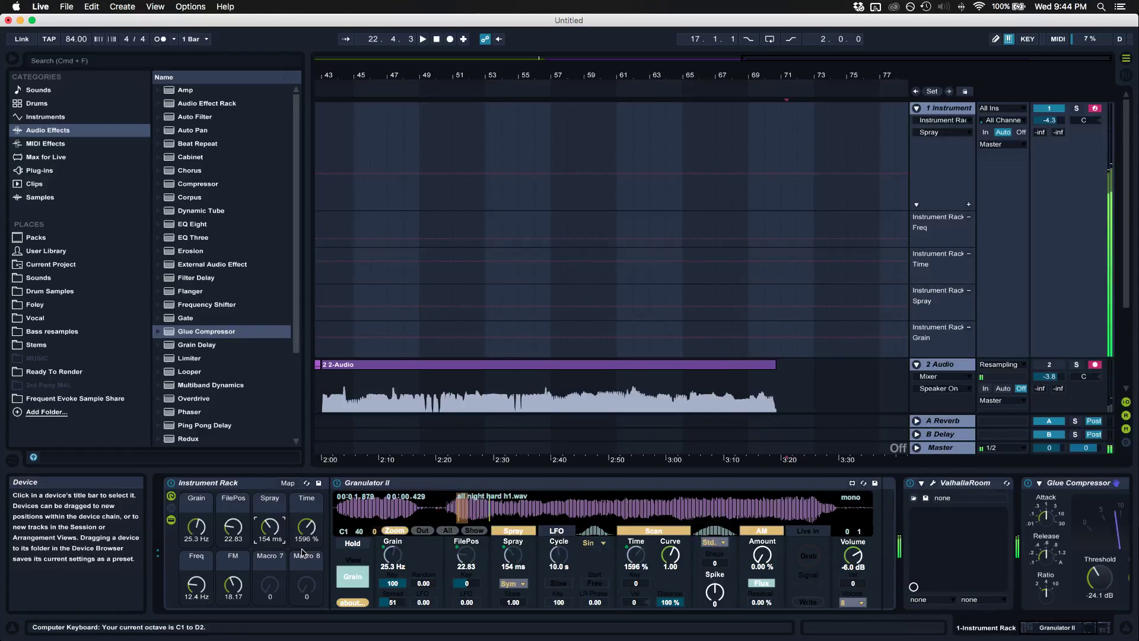
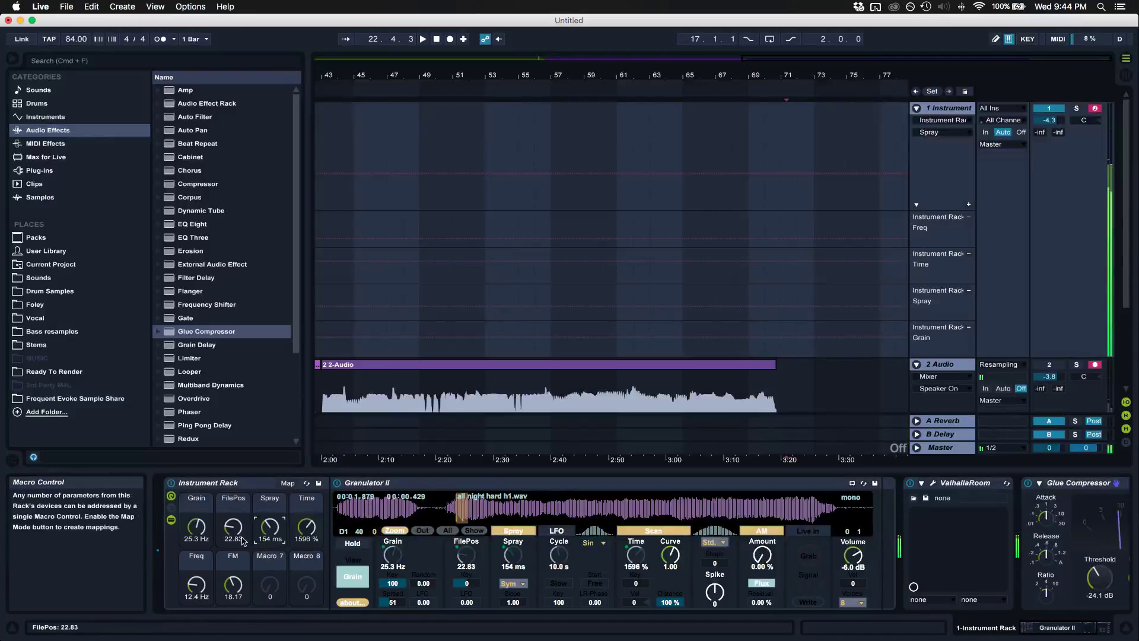
Set the FM modulation macros to Freq 4.44 kHz and FM 5.69 while the note sounds.
drag(197, 585, 197, 531)
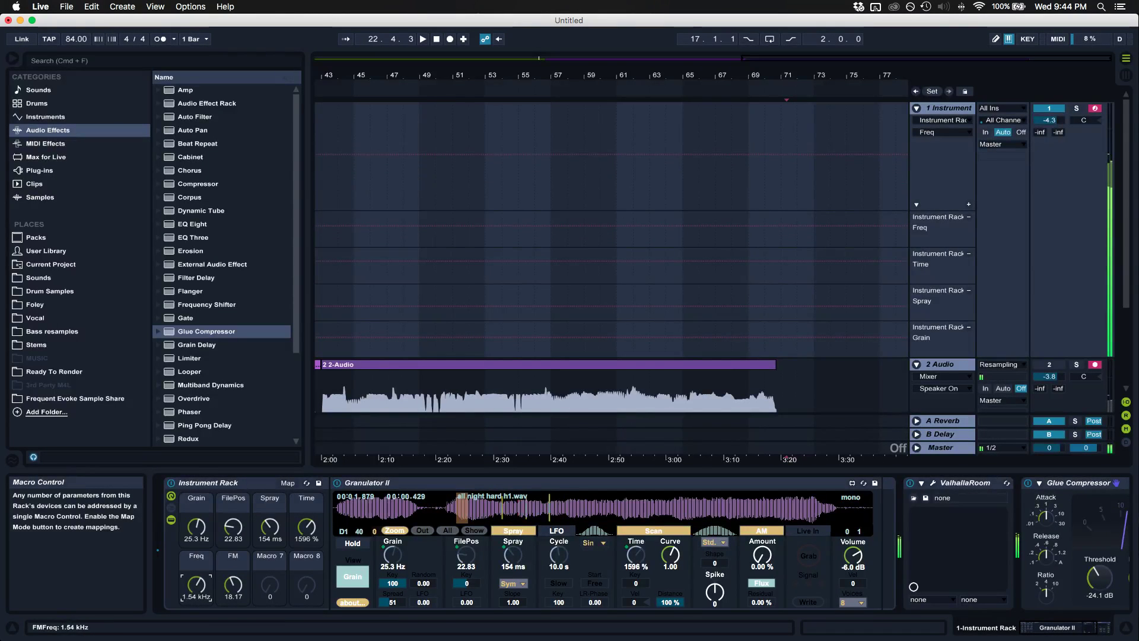
mouse_move(232, 583)
mouse_down()
mouse_move(196, 572)
mouse_move(232, 590)
mouse_up()
click(197, 585)
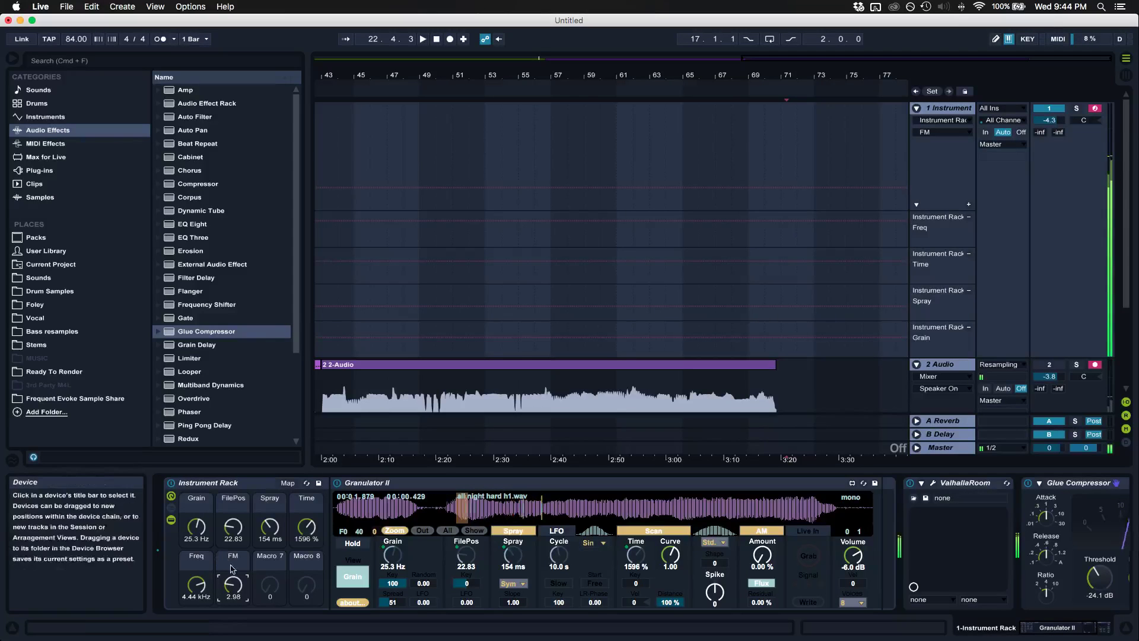
drag(233, 585, 233, 571)
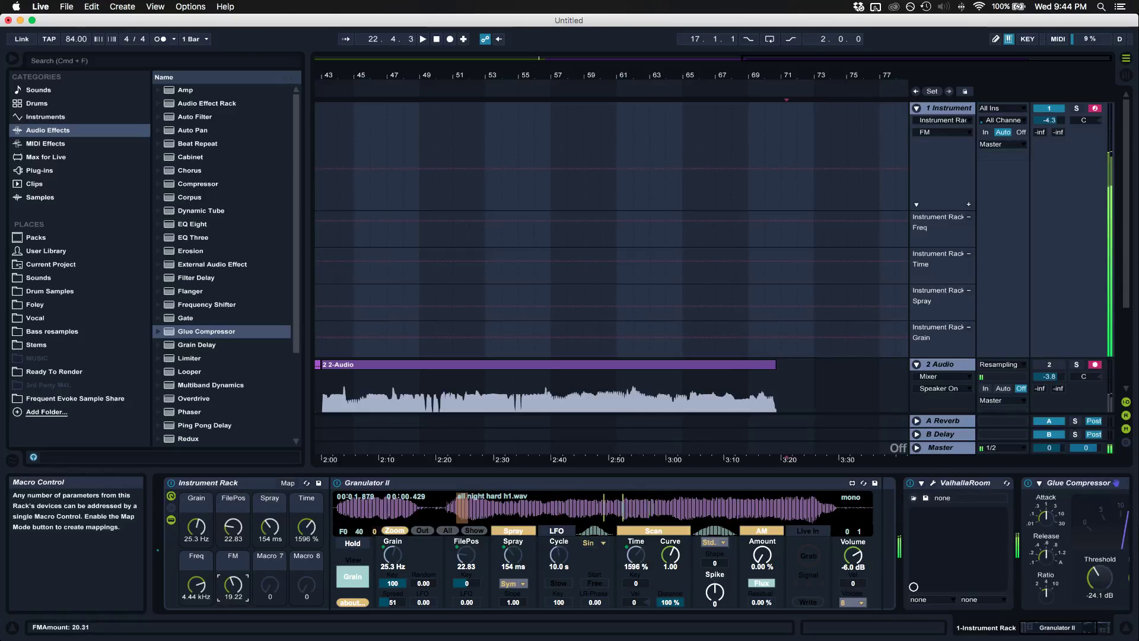
drag(233, 571, 233, 580)
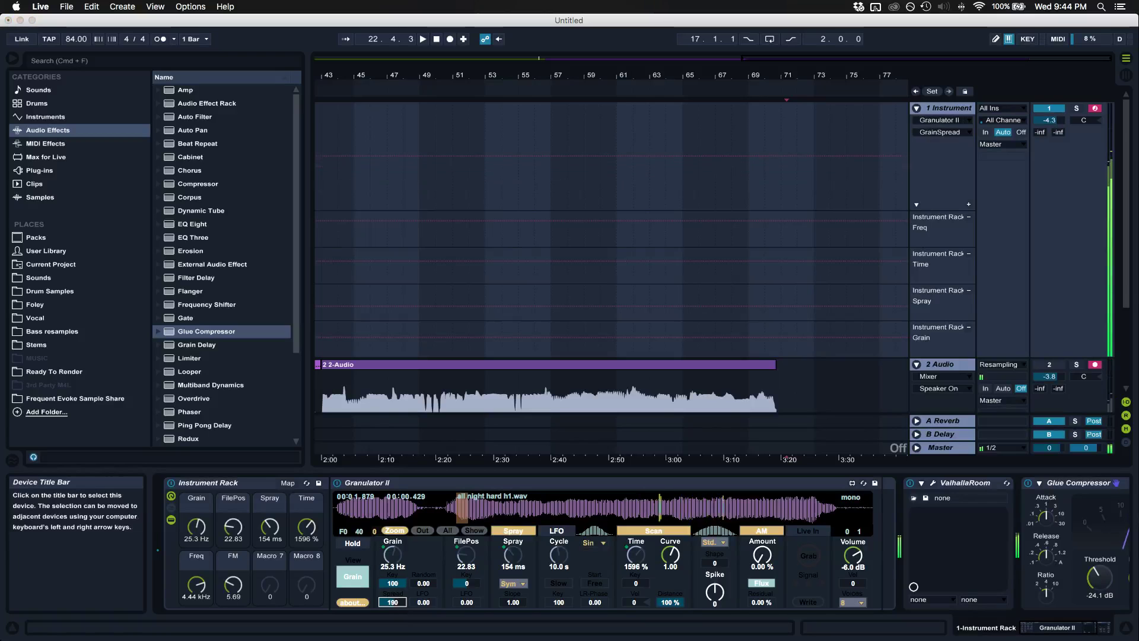
Raise the grain spread to 190 and play an F in the C-1 octave.
drag(392, 602, 350, 574)
key(z)
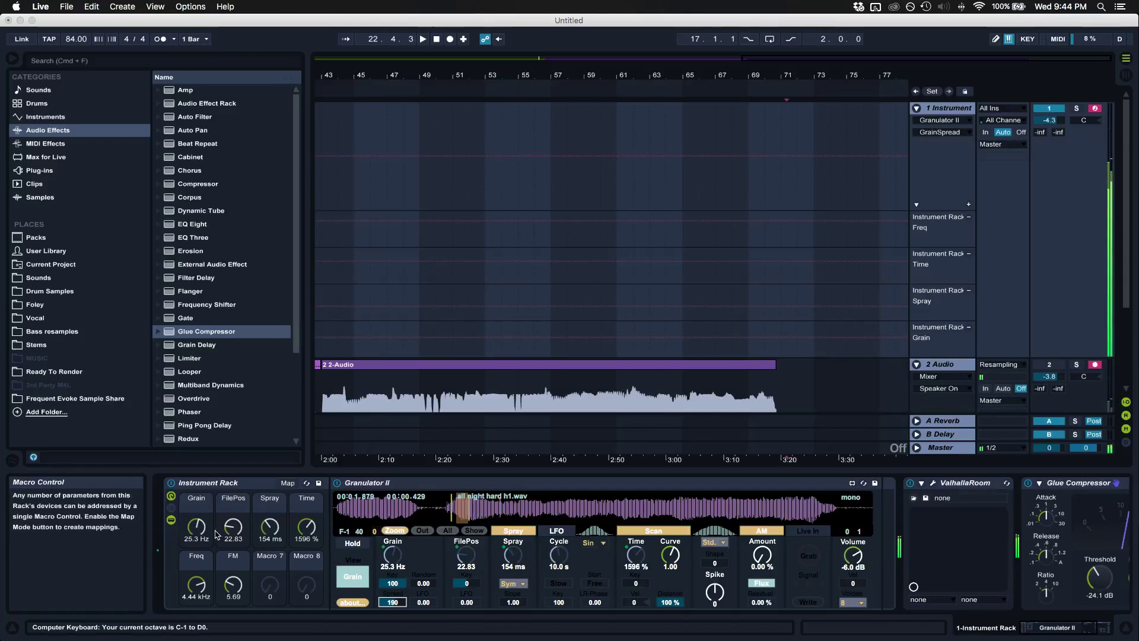
key(f)
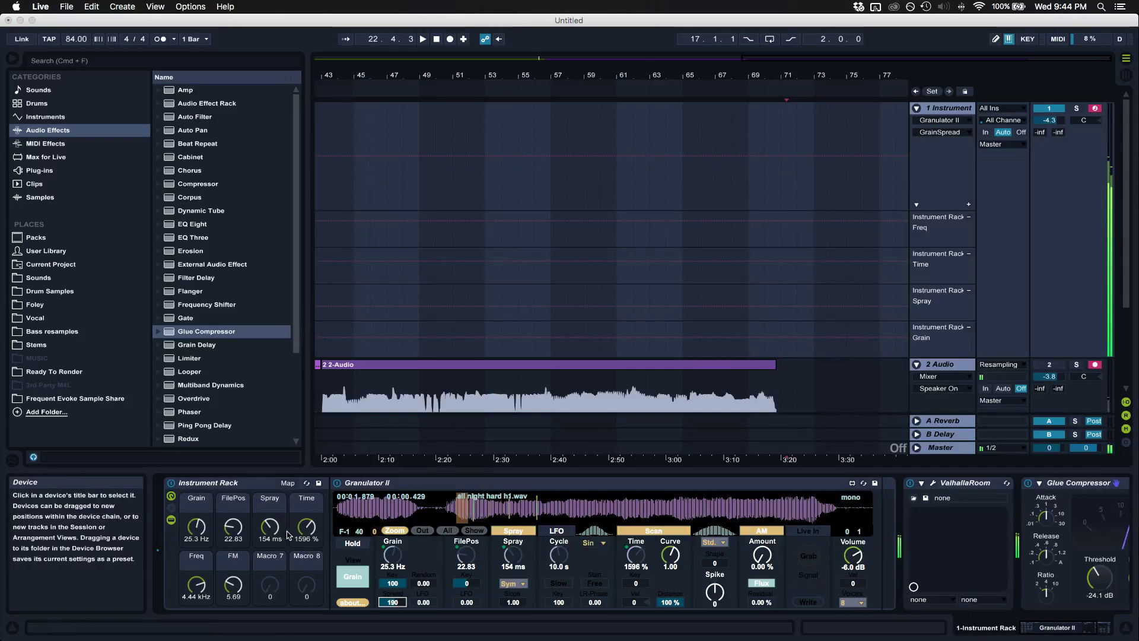
Set the Time macro to 1055 % and shift the computer keyboard to the C1 octave.
mouse_move(306, 527)
mouse_down()
mouse_move(306, 512)
mouse_move(306, 542)
mouse_move(306, 507)
mouse_move(306, 541)
mouse_up()
key(z)
key(x)
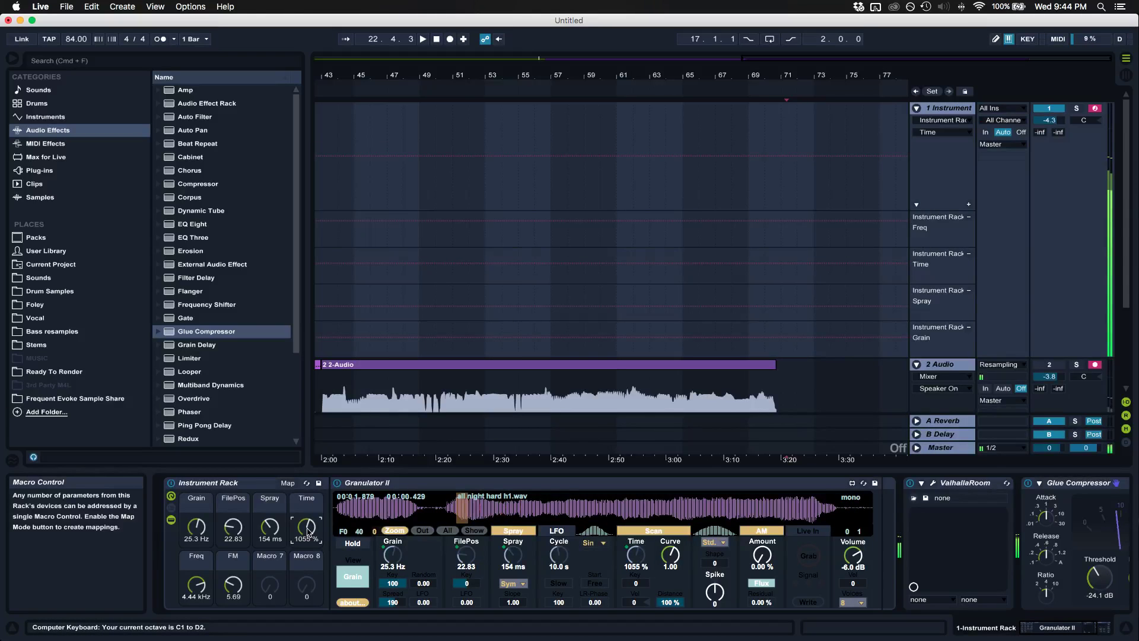
Set Granulator II's amp envelope attack to 10.0 s and lower the computer keyboard octave to play an F0.
click(350, 577)
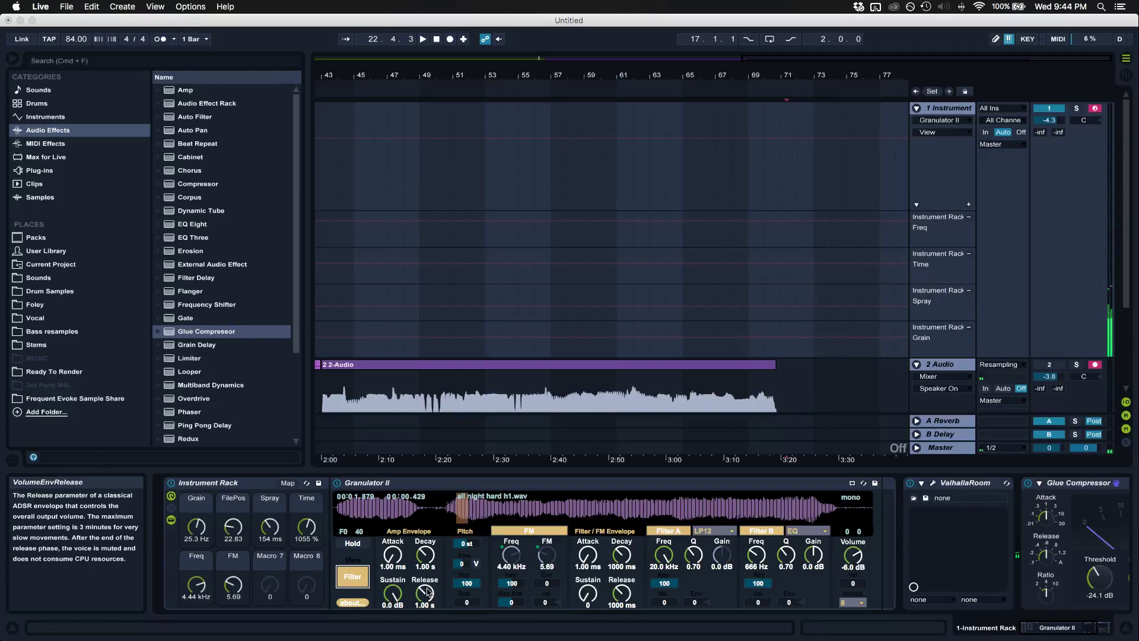
click(392, 563)
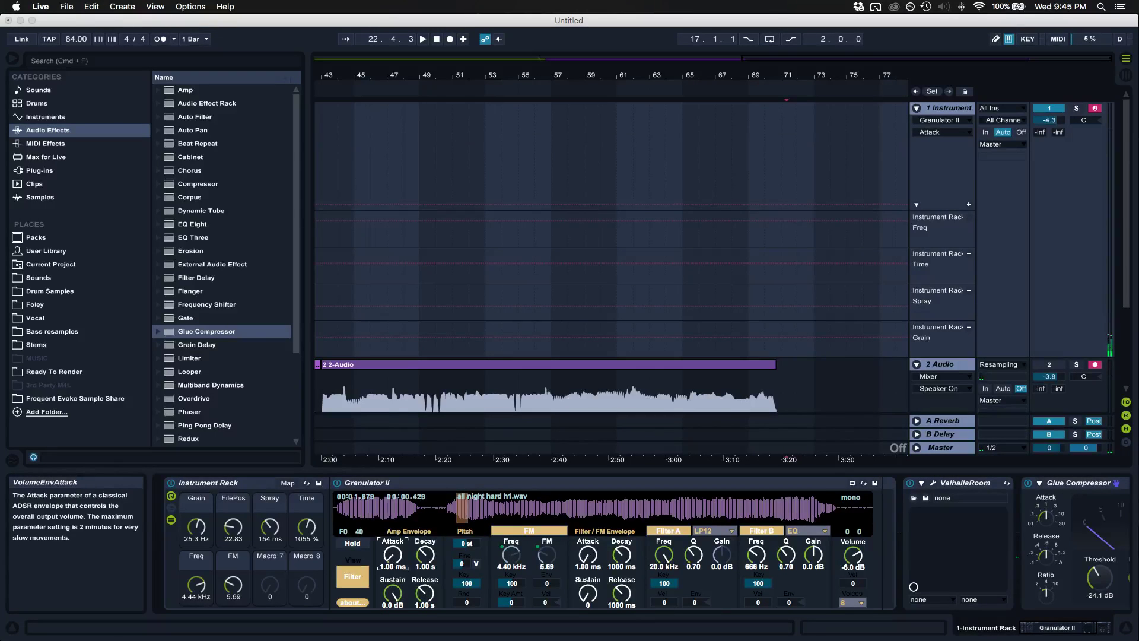
drag(393, 564, 393, 528)
key(z)
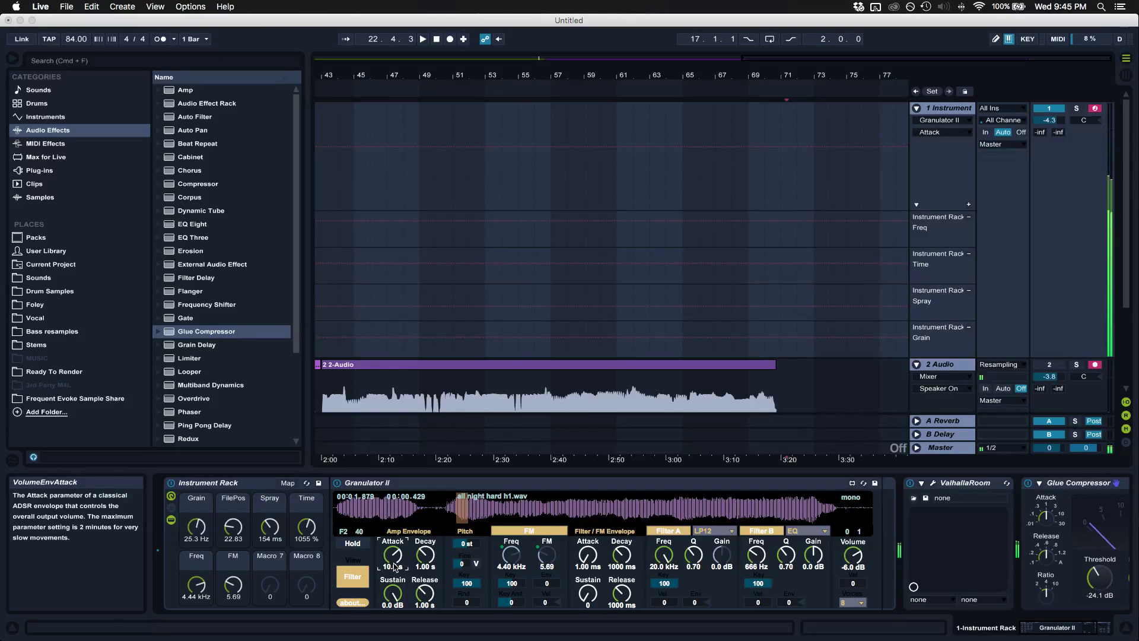
key(z)
key(z)
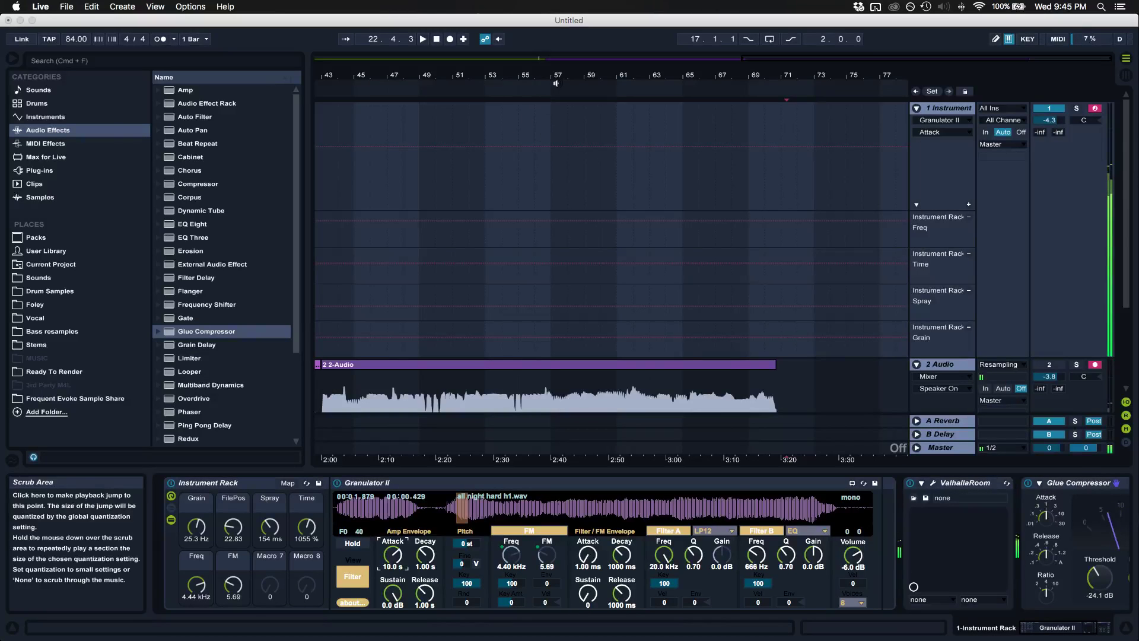
Delete the ValhallaRoom and Glue Compressor devices from the instrument track.
drag(560, 58, 561, 23)
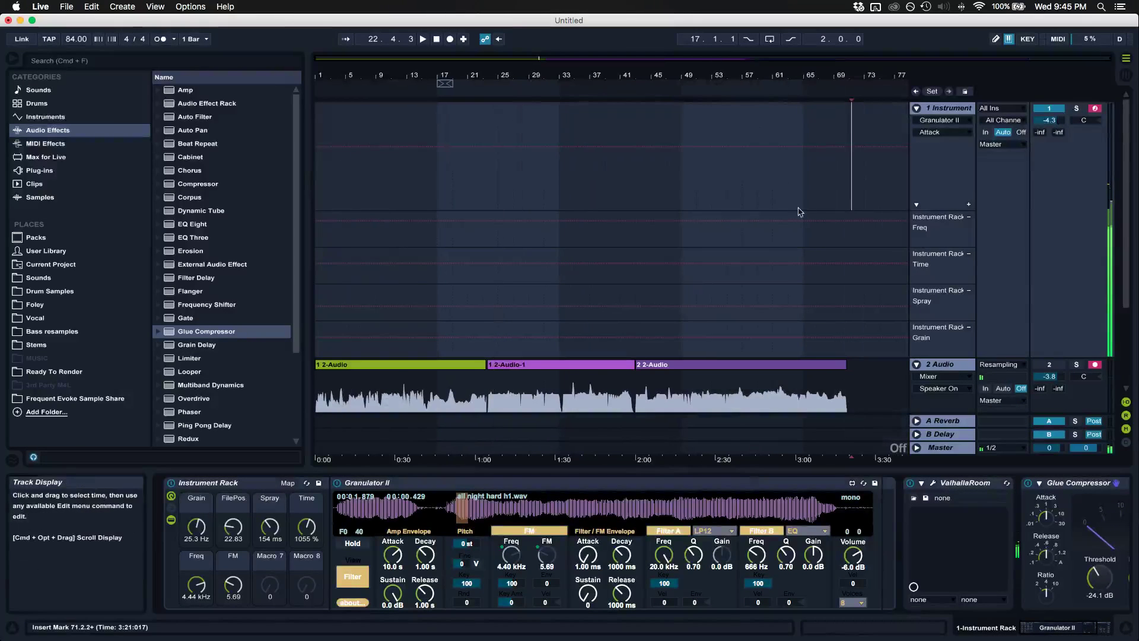
scroll(800, 215, down, 4)
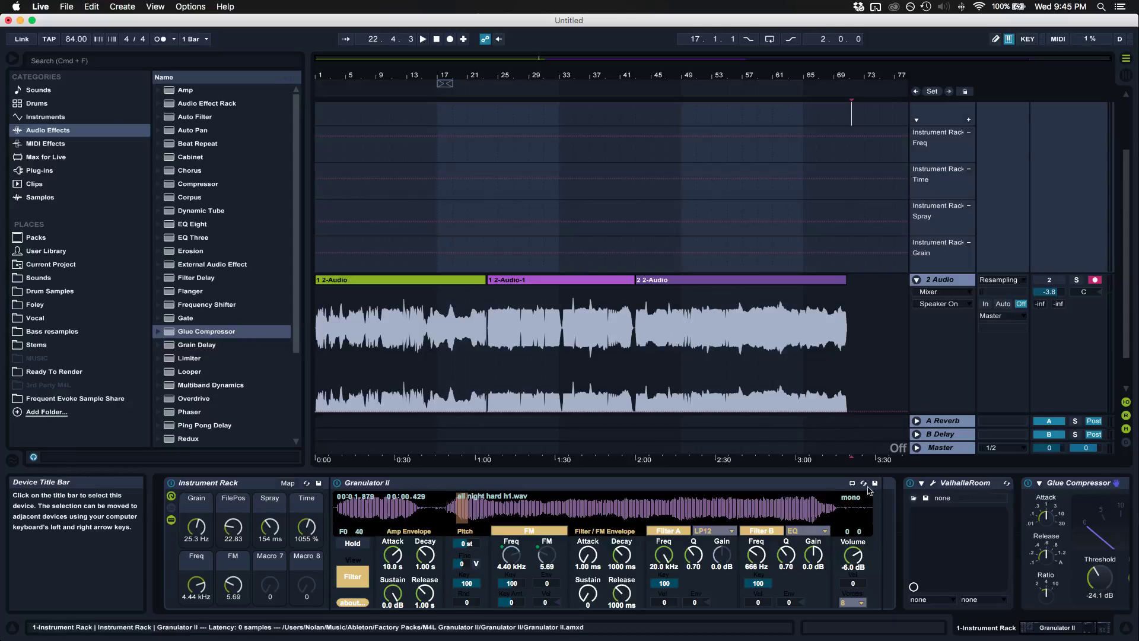
click(953, 484)
click(1058, 485)
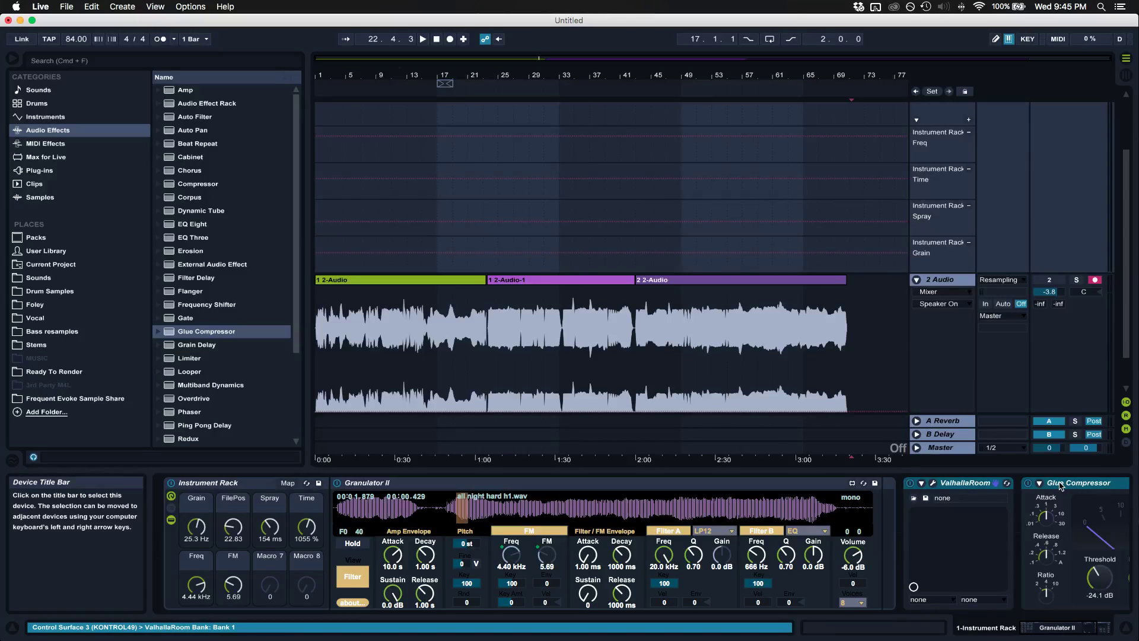
key(Delete)
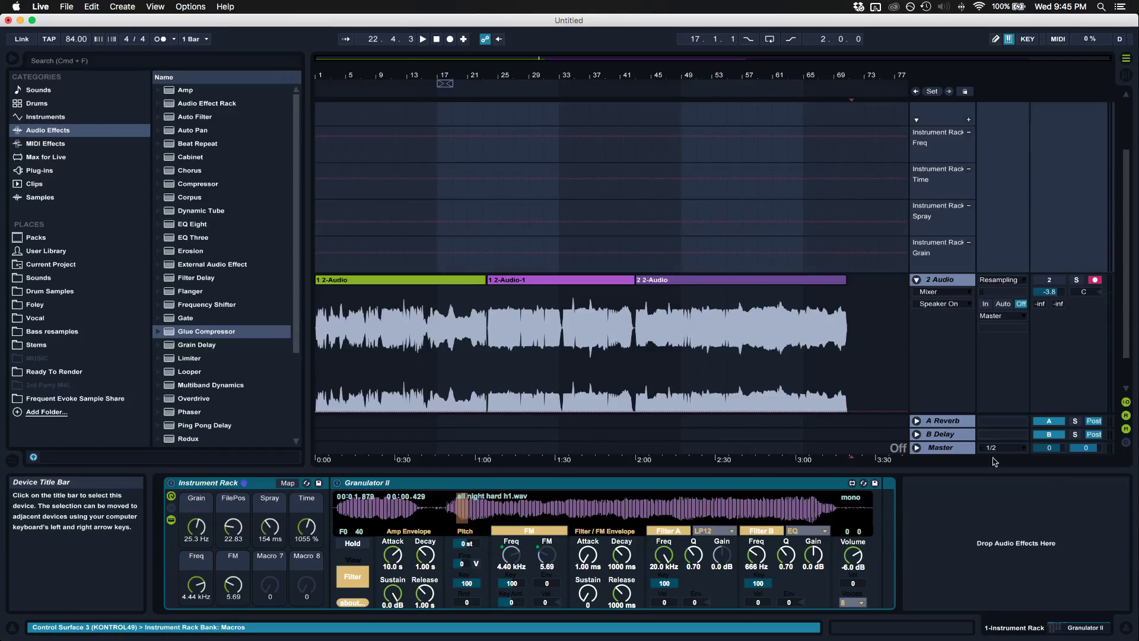
Load 9 - Dream Recall (feat. Babokon).wav from Finder's Frequent folder into Granulator II and return to Live.
key(super+Tab)
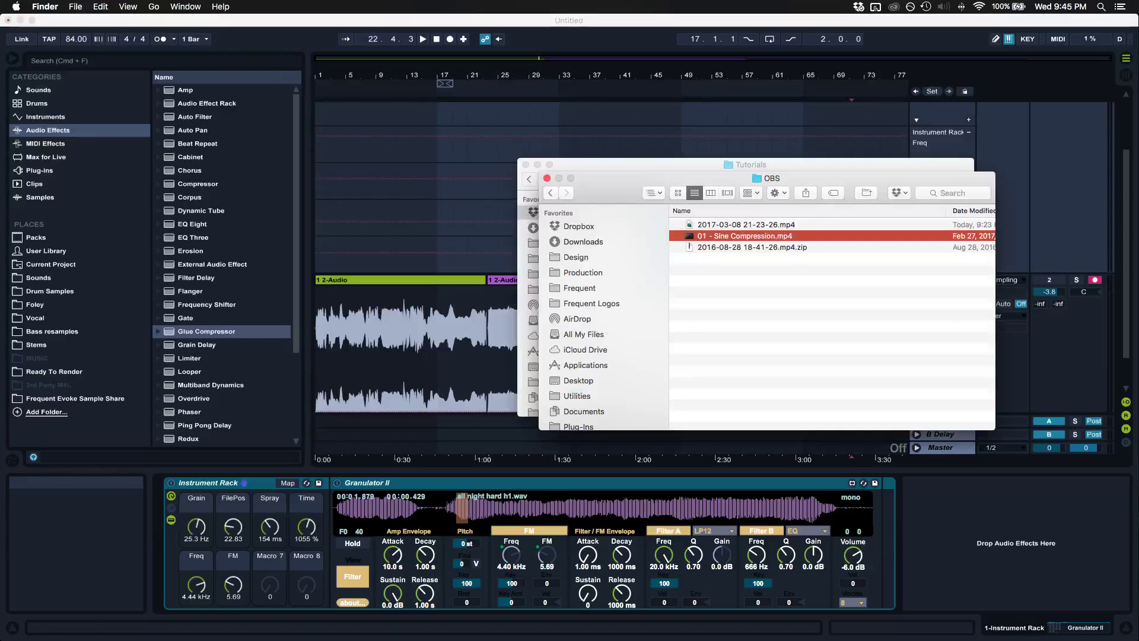
click(829, 166)
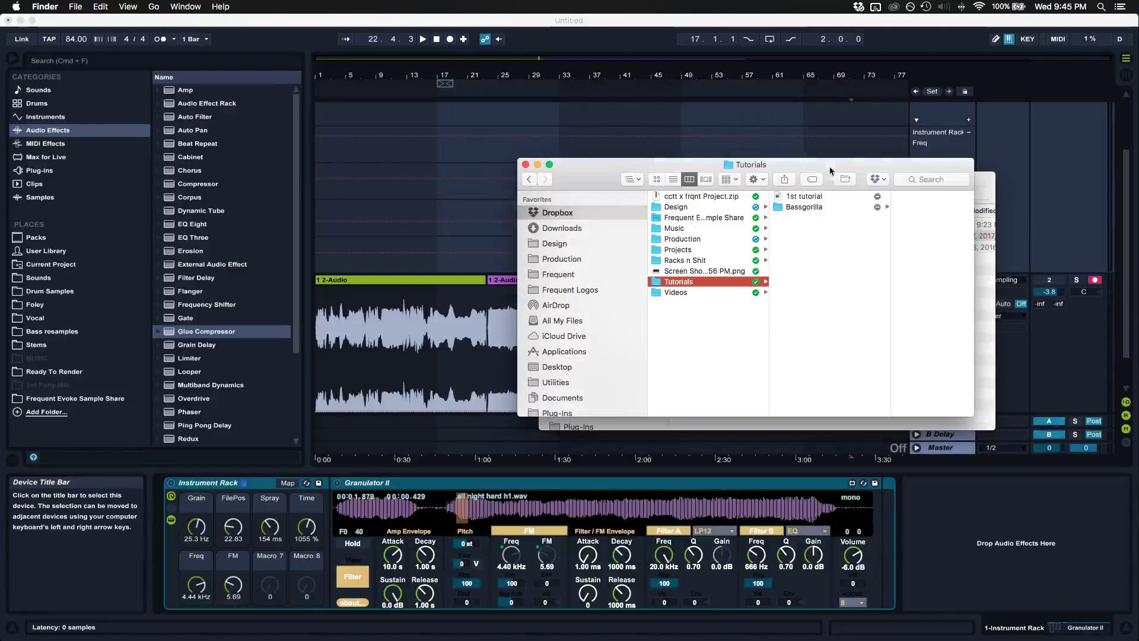
click(558, 274)
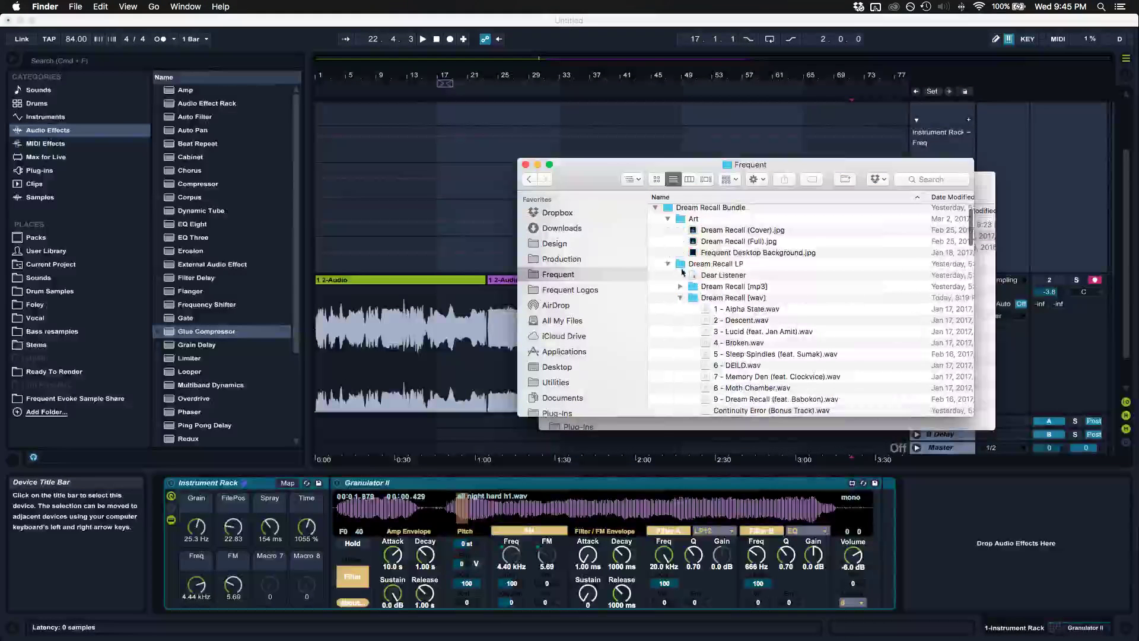
scroll(708, 320, down, 3)
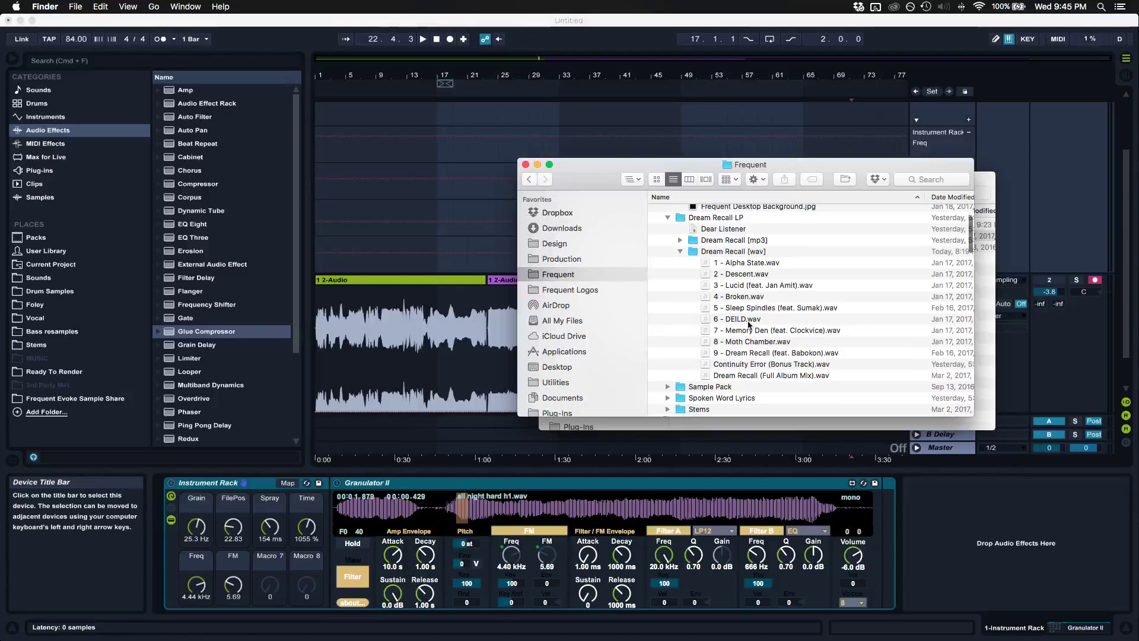
drag(747, 355, 594, 514)
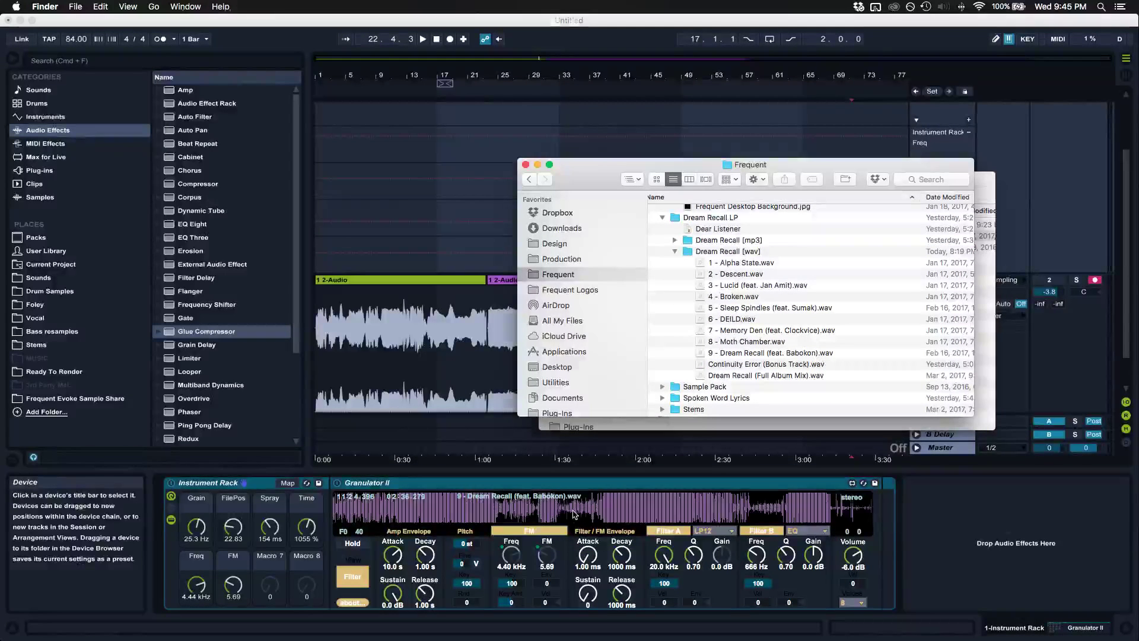
click(573, 511)
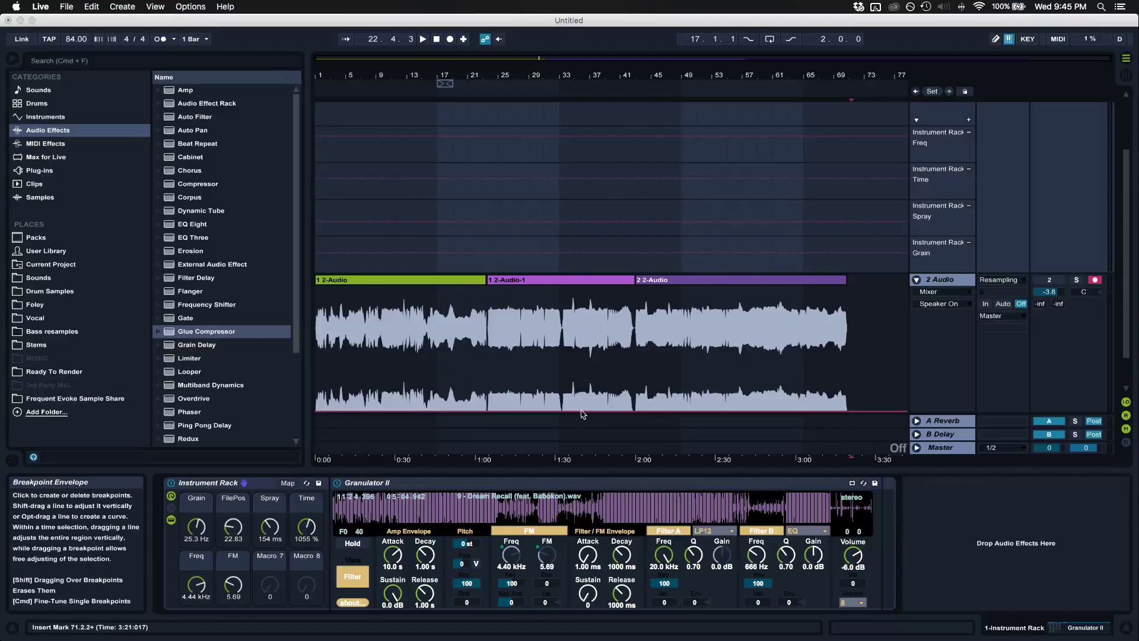
Set the FilePos macro to 14.96 and raise the computer keyboard to the C1 octave.
scroll(754, 264, up, 3)
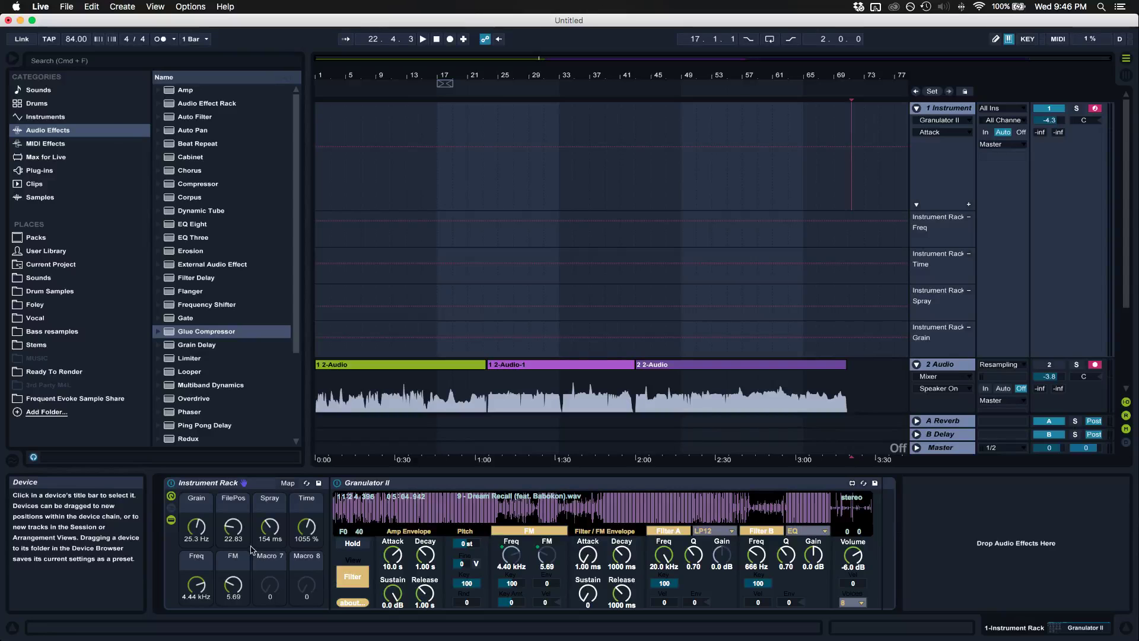
drag(233, 527, 234, 483)
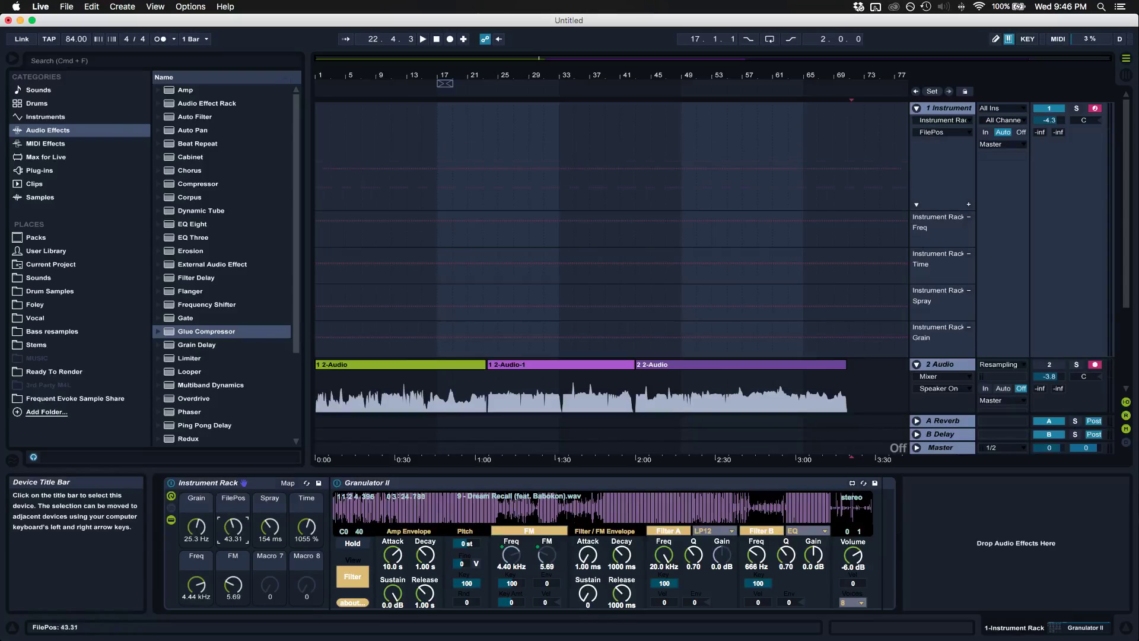
drag(233, 526, 233, 551)
key(x)
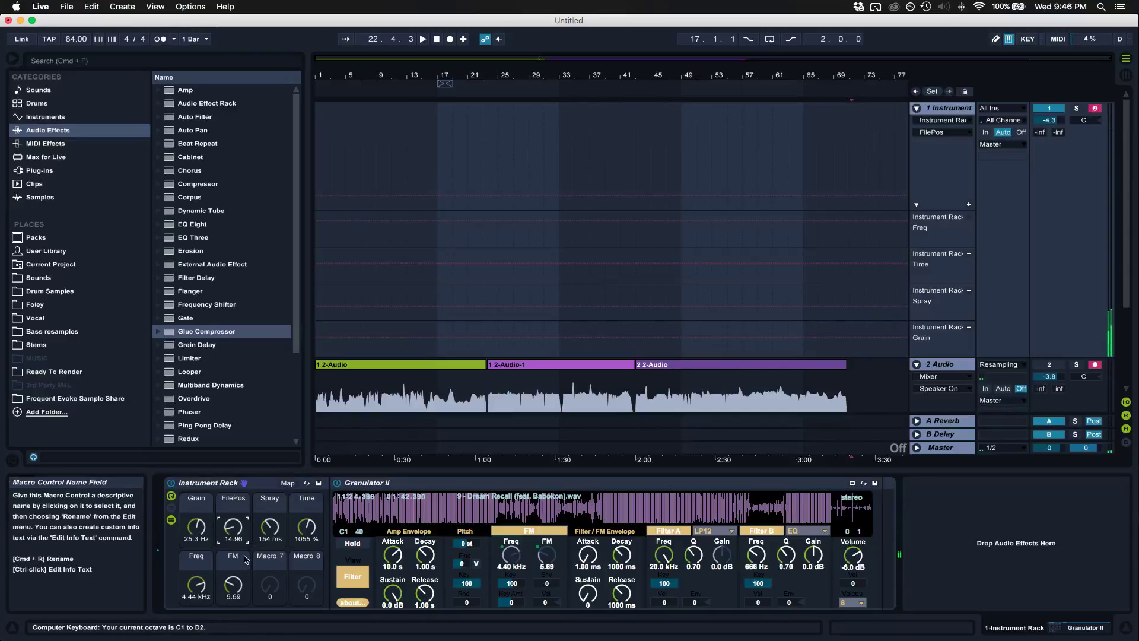
Lower Granulator II's grain key tracking and shorten the amp envelope attack to 1.00 ms.
click(367, 578)
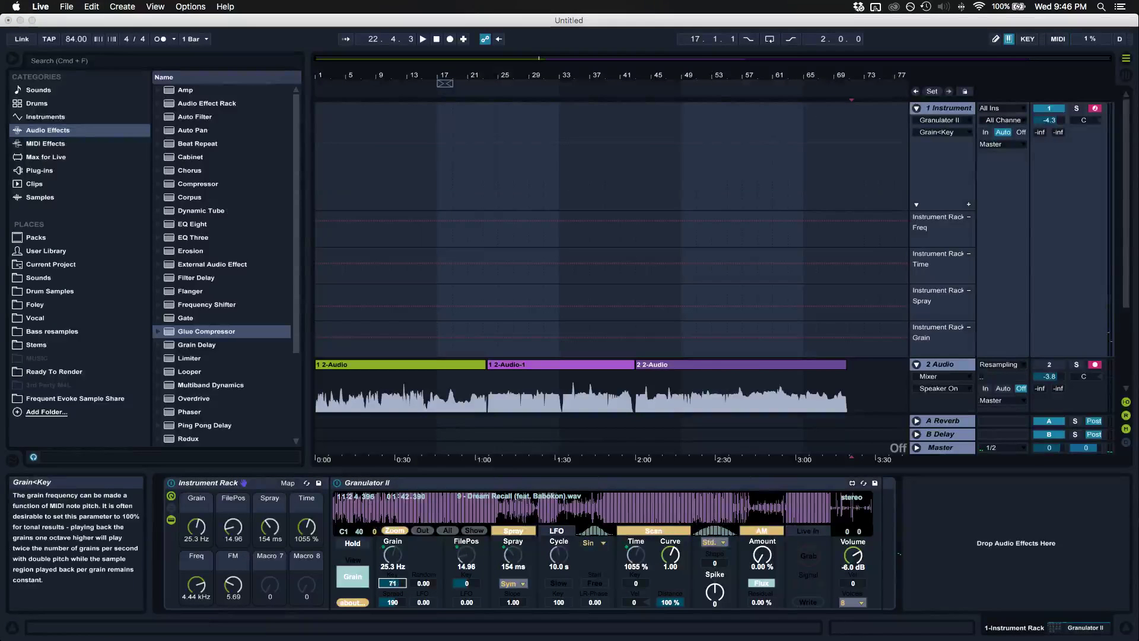
drag(400, 587, 363, 574)
click(364, 574)
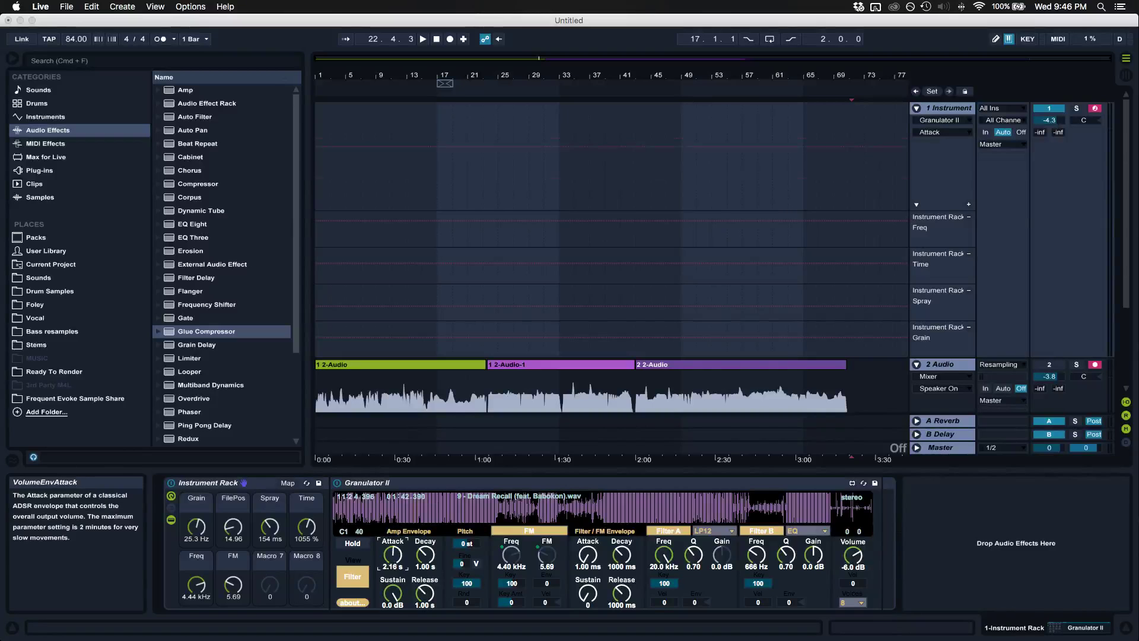
Raise the computer keyboard to the C4 octave and set the macros to FilePos 28.35, Spray 0.00 ms and Time 592 %.
key(x)
key(x)
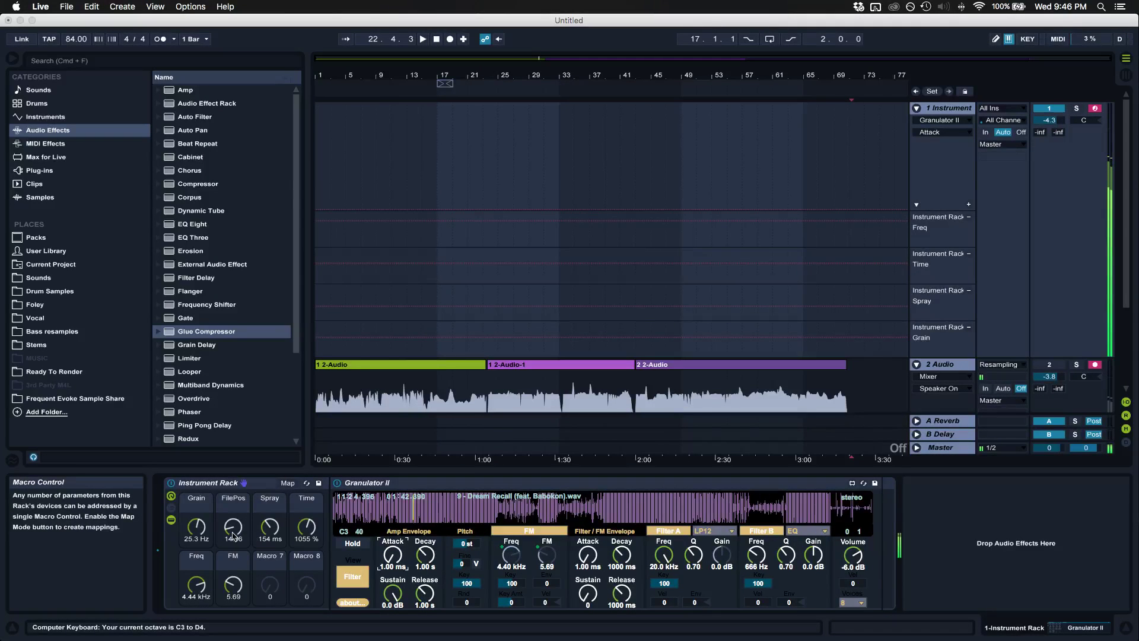
mouse_move(233, 535)
mouse_down()
mouse_move(233, 517)
mouse_move(270, 552)
mouse_move(309, 521)
mouse_move(308, 505)
mouse_up()
key(x)
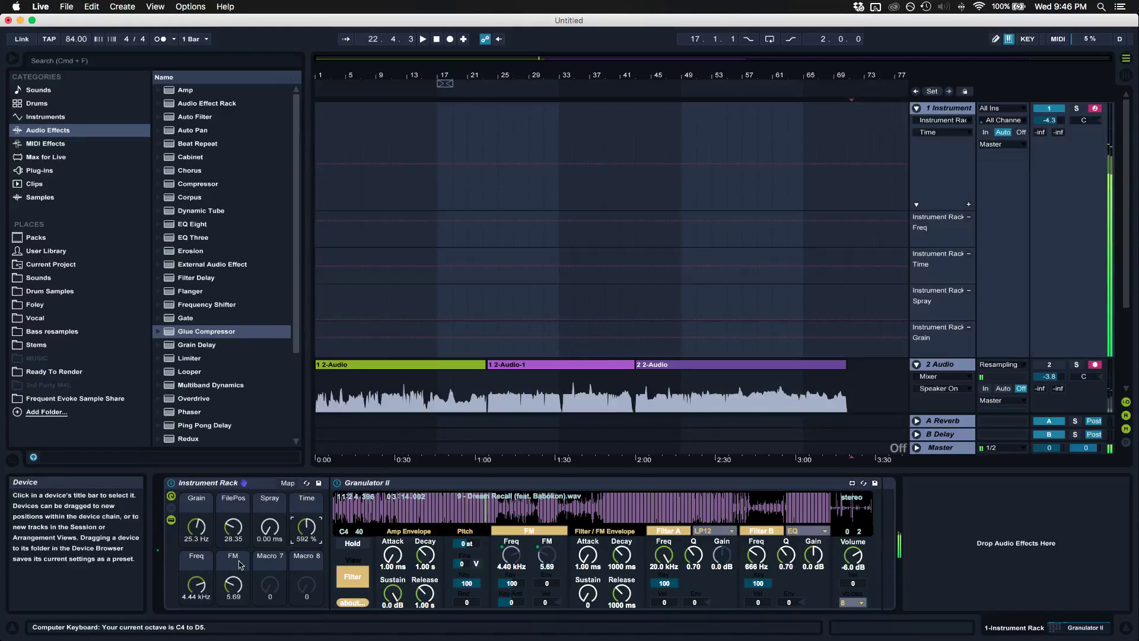
Set the macros to Freq 2.15 Hz, Grain 2.22 Hz and FilePos 60.63 while the note sounds.
drag(203, 597, 203, 619)
drag(201, 532, 201, 539)
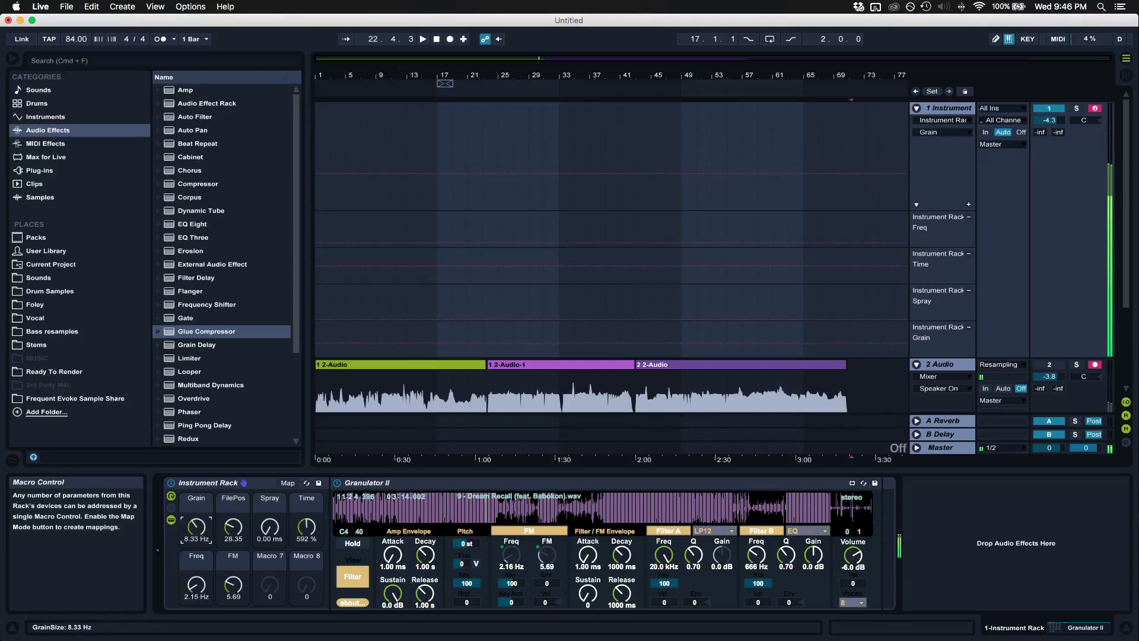
click(234, 530)
mouse_move(233, 526)
mouse_down()
mouse_move(234, 497)
mouse_move(223, 532)
mouse_move(197, 508)
mouse_move(197, 535)
mouse_up()
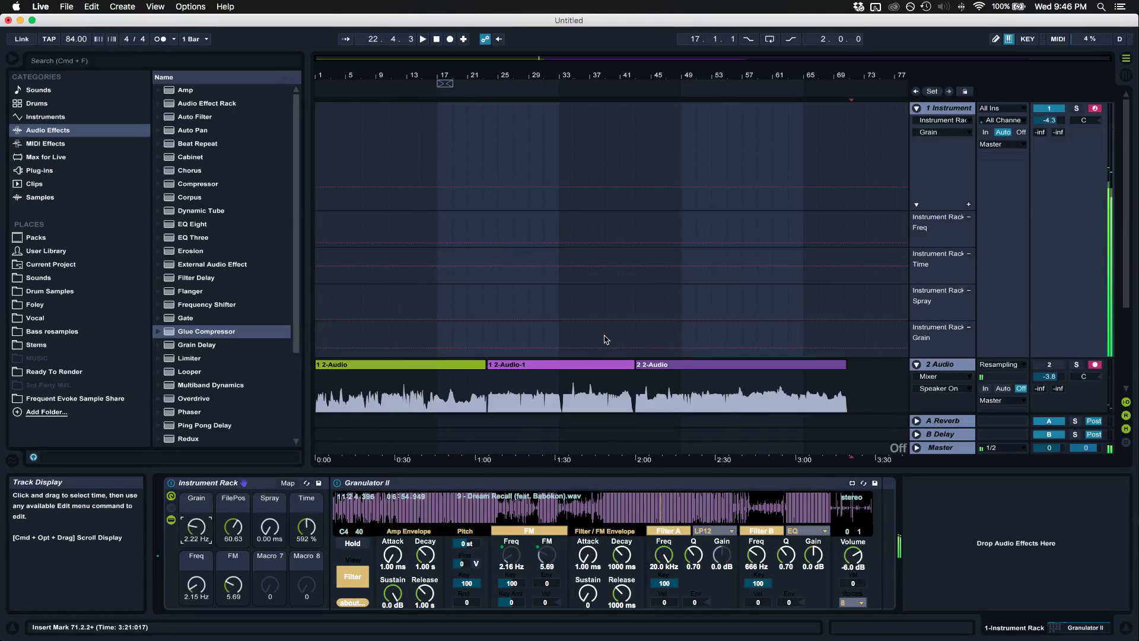
Record into the arrangement from bar 71 while sweeping the Grain, FilePos, Freq and FM macros, bringing Grain to 0.25 Hz and FilePos to 11.81.
click(849, 170)
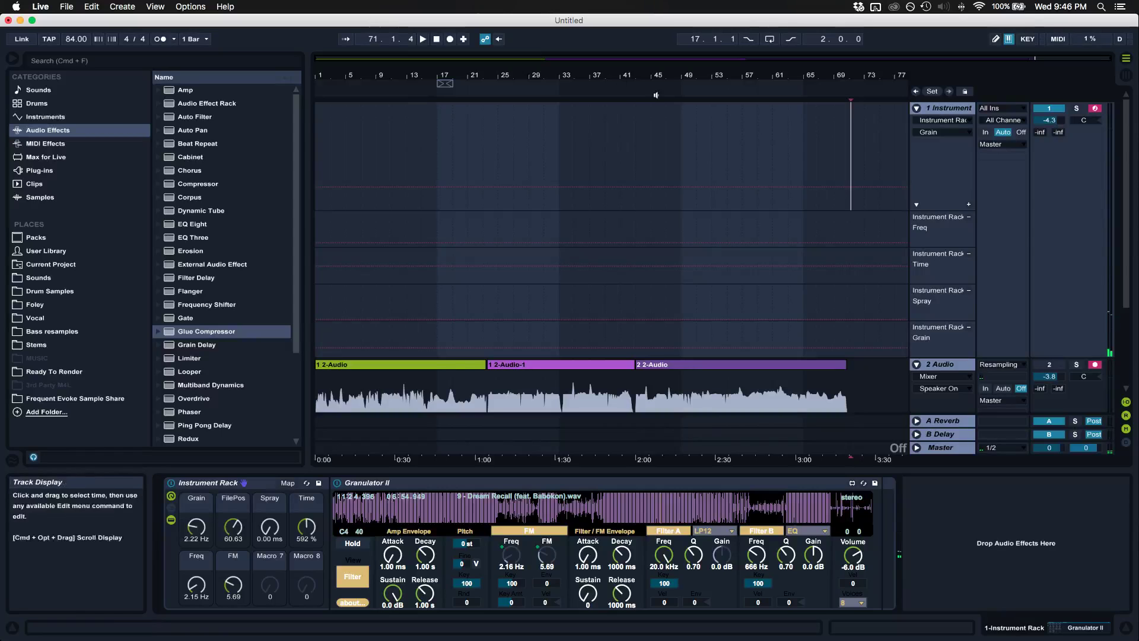
click(449, 40)
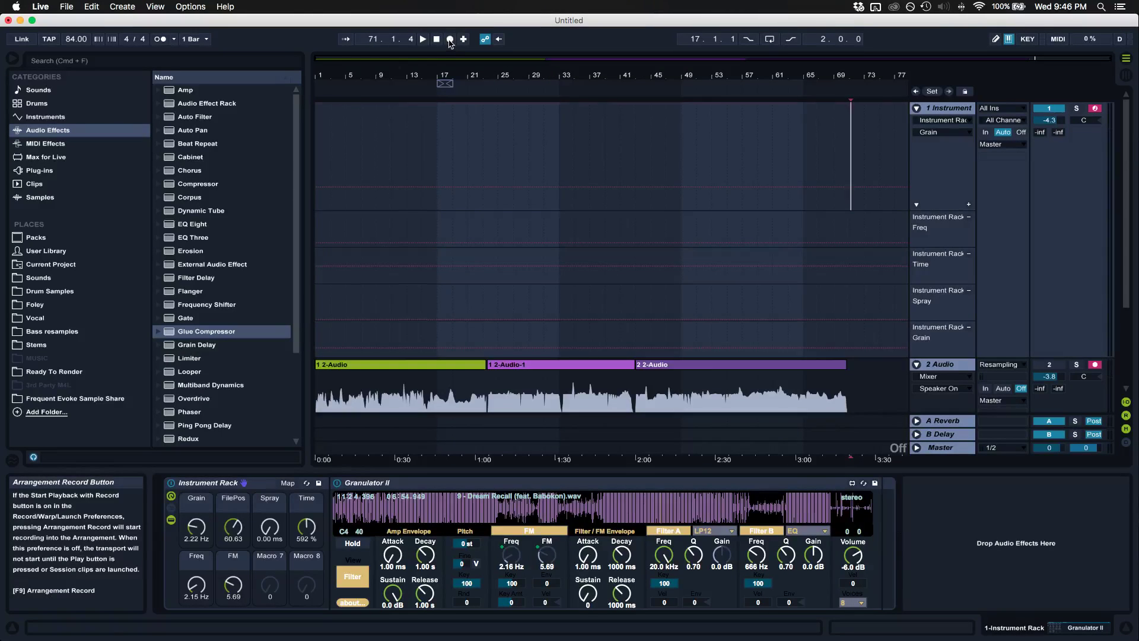
mouse_move(196, 526)
mouse_down()
mouse_move(196, 483)
mouse_move(195, 535)
mouse_up()
drag(196, 585, 196, 525)
mouse_move(232, 585)
mouse_down()
mouse_move(232, 534)
mouse_move(232, 585)
mouse_up()
drag(203, 588, 235, 611)
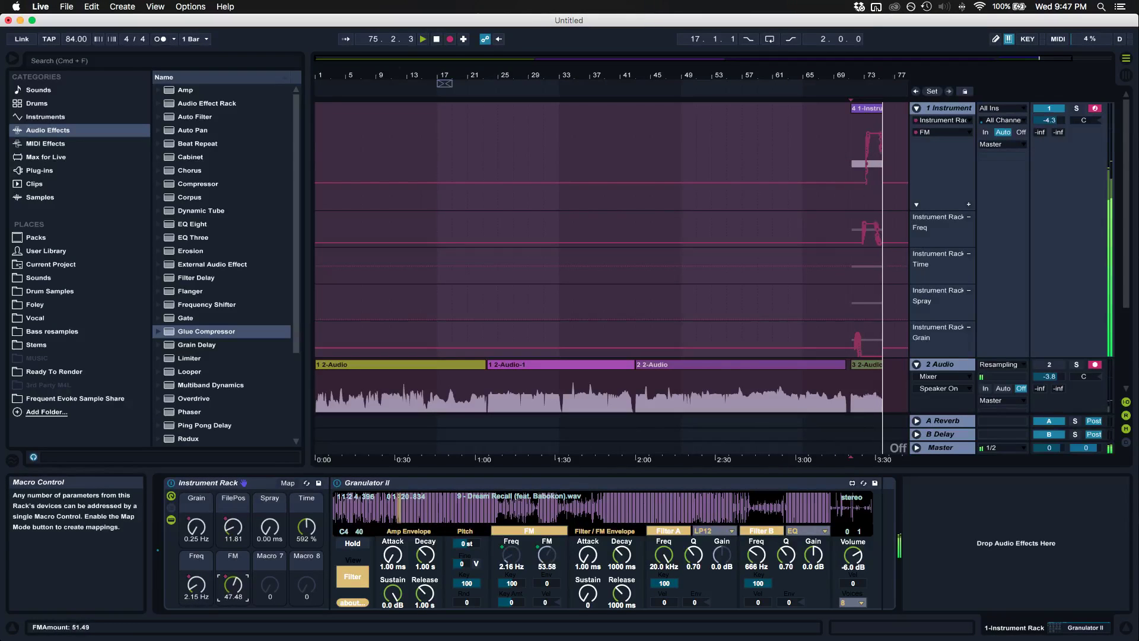
Continue the recorded performance by moving FM to 0.00, Grain to 22.2 Hz, Time to 370 % and Freq to 2.86 Hz.
drag(307, 526, 306, 489)
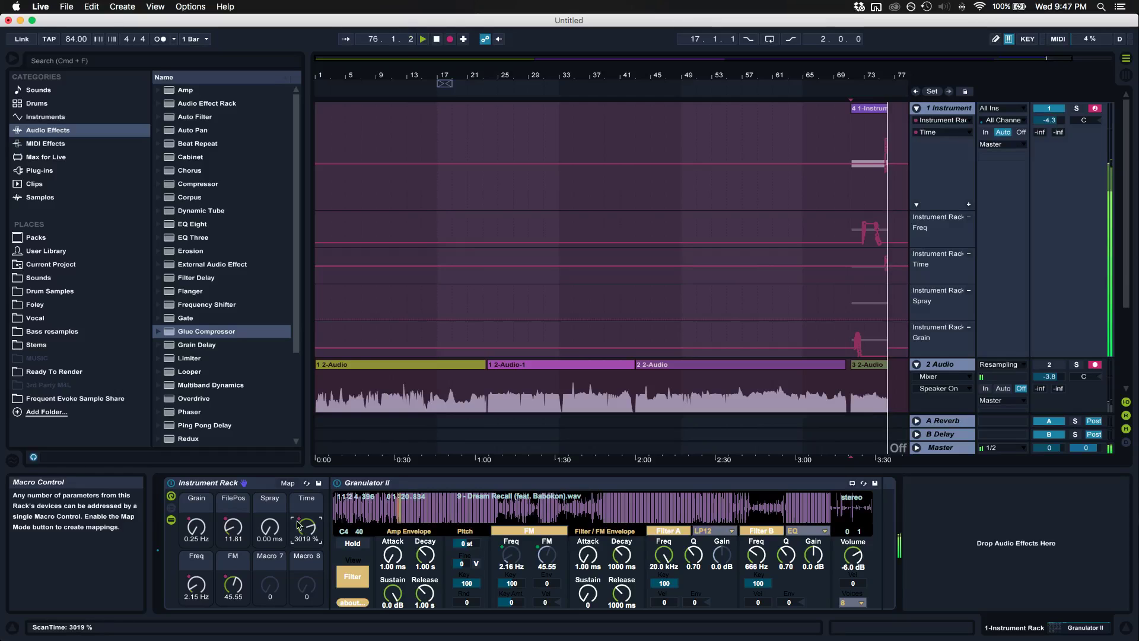
drag(233, 585, 233, 614)
drag(196, 536, 197, 532)
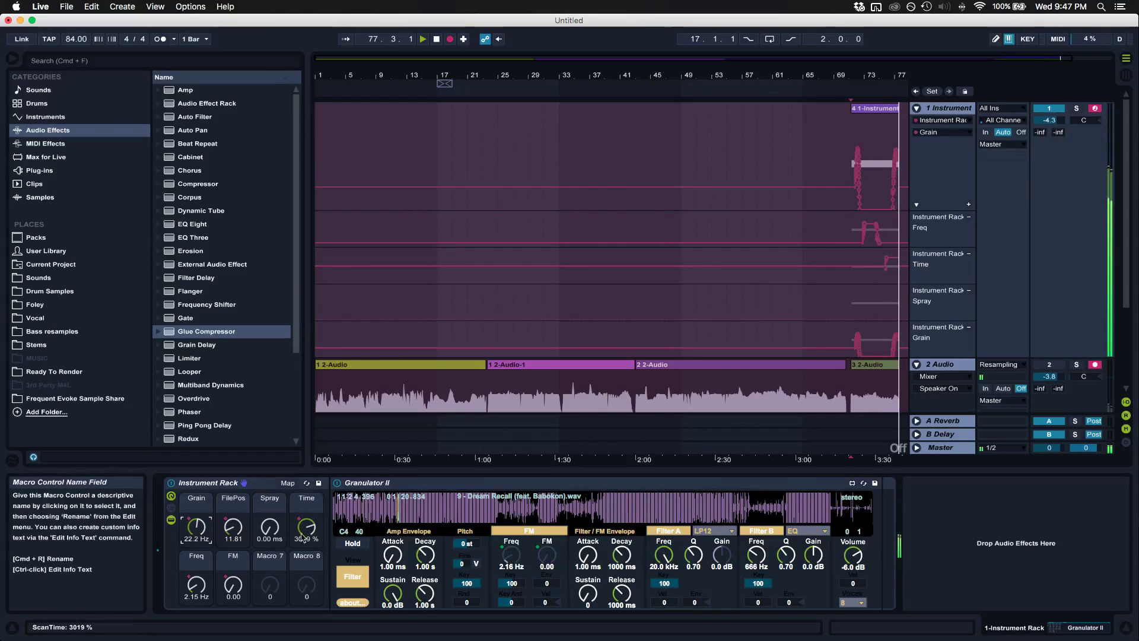
drag(306, 526, 307, 492)
drag(196, 585, 197, 581)
click(234, 526)
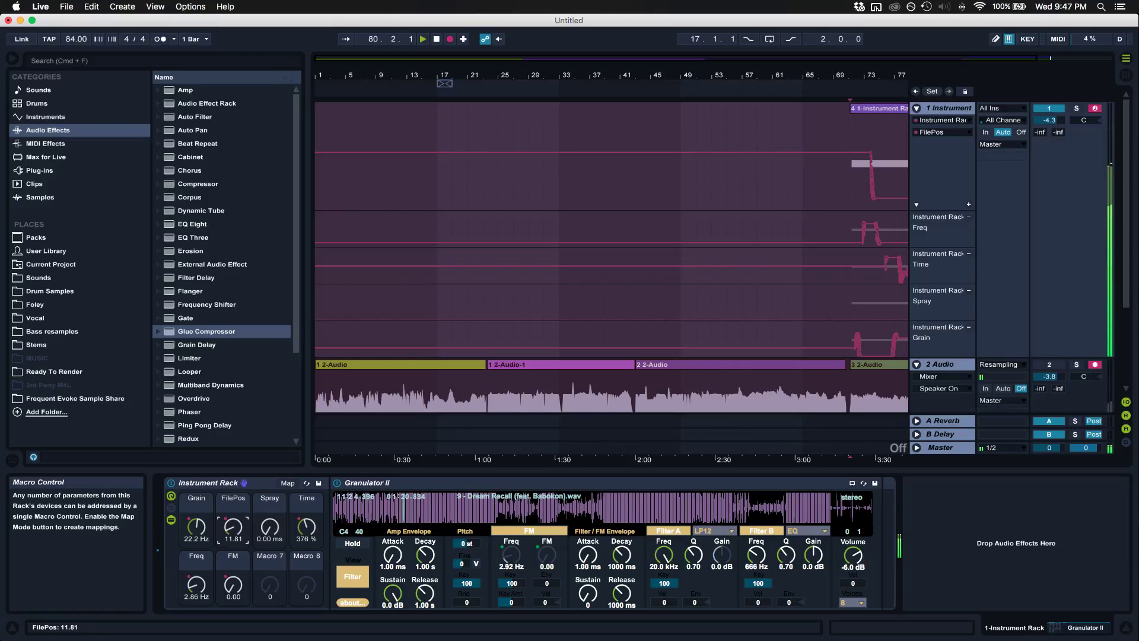
Perform macro moves in the recording to FM 47.48, Freq 114 Hz and Time 2431 %.
drag(233, 585, 233, 546)
mouse_move(196, 585)
mouse_down()
mouse_move(196, 534)
mouse_move(197, 593)
mouse_up()
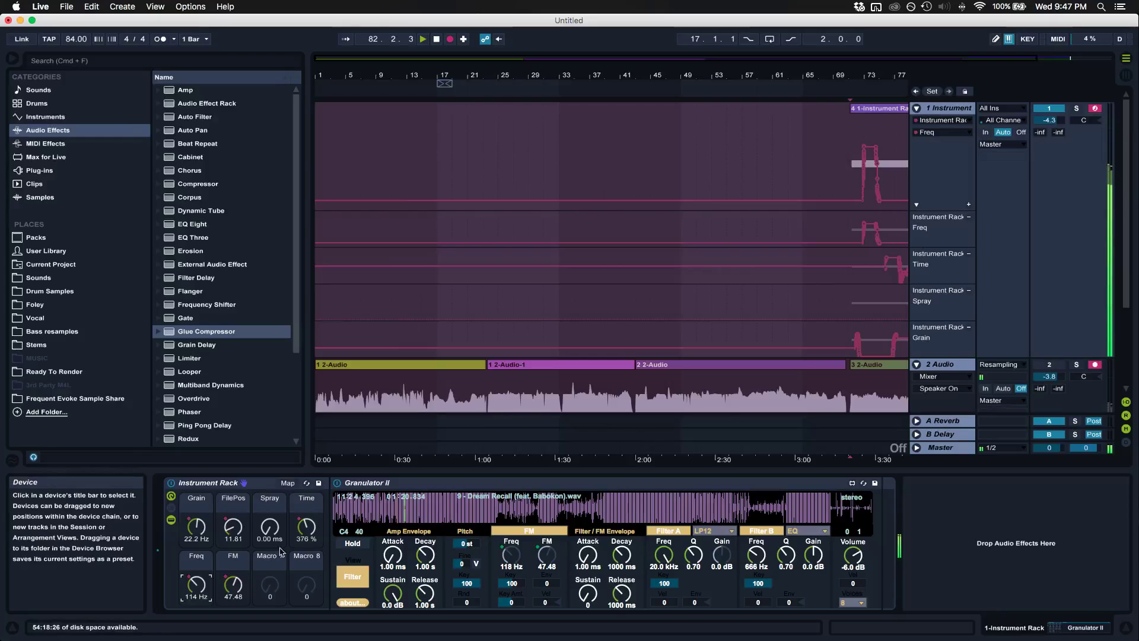
drag(307, 527, 307, 570)
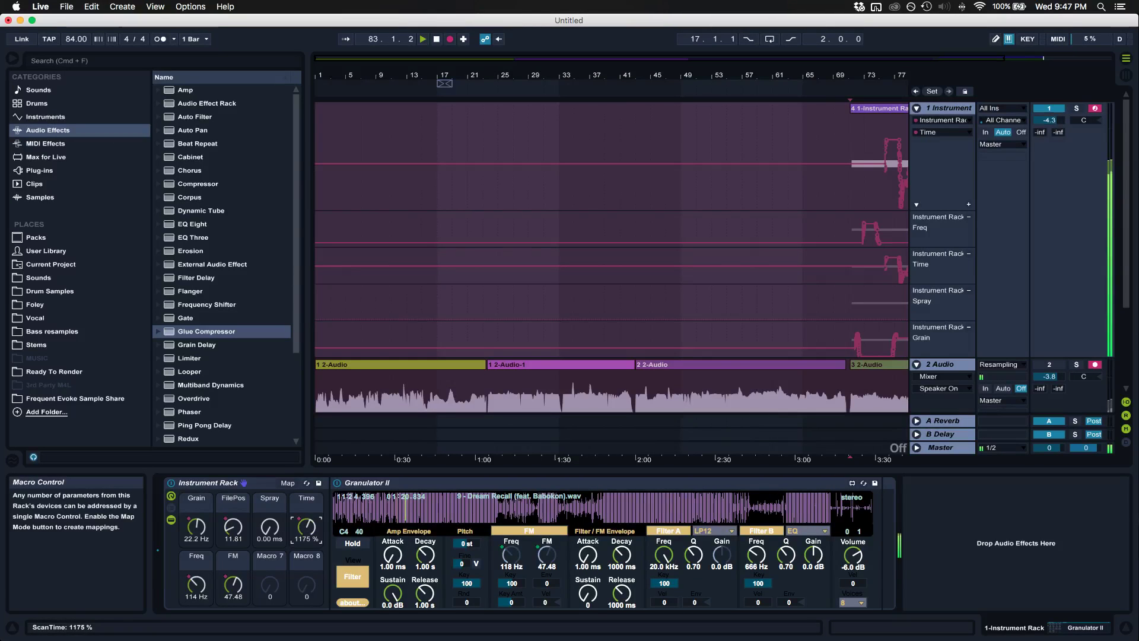
Continue the recorded macro performance, moving FM to 3.30, Grain to 6.91 Hz and FilePos to 21.26, and sweeping Spray to end at 0.01 ms.
mouse_move(227, 584)
mouse_down()
mouse_move(228, 599)
mouse_move(226, 589)
mouse_up()
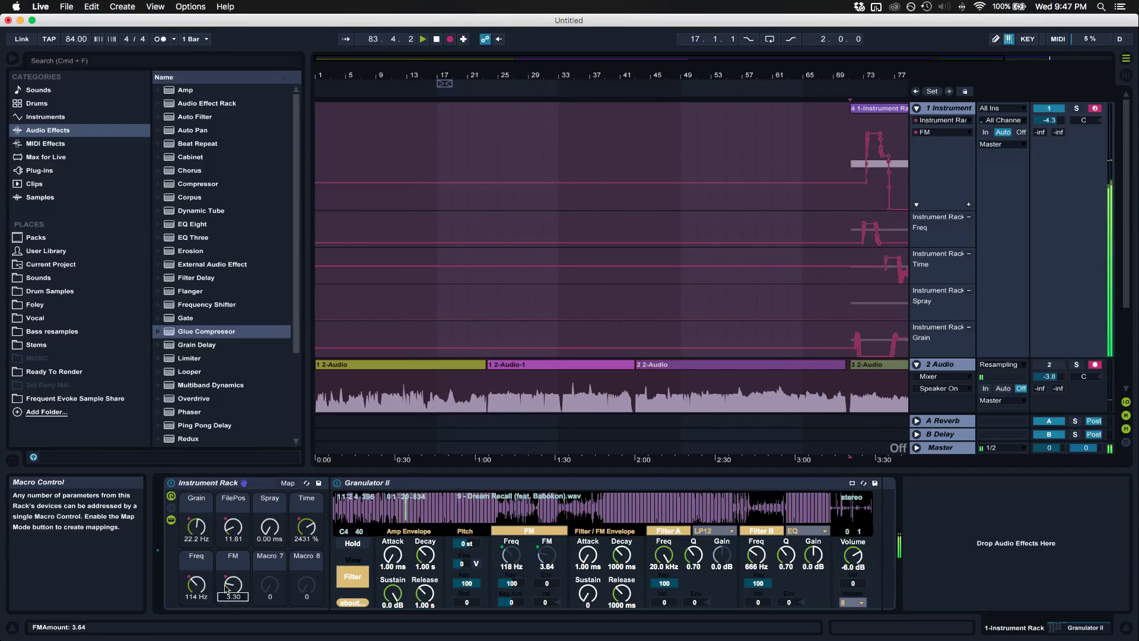
drag(197, 526, 196, 558)
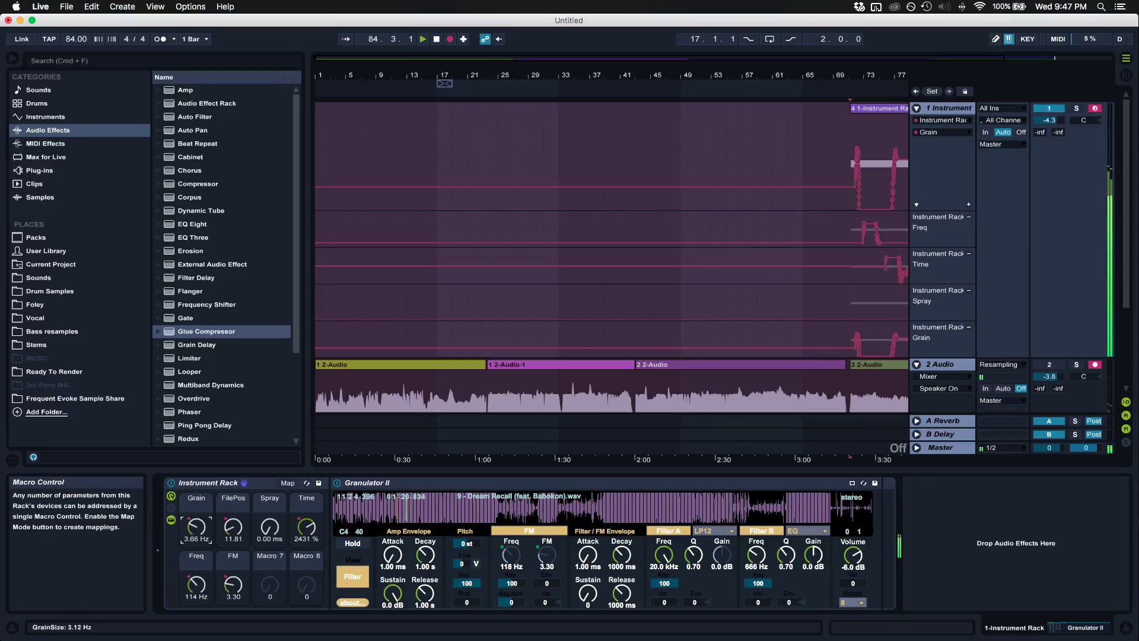
click(233, 527)
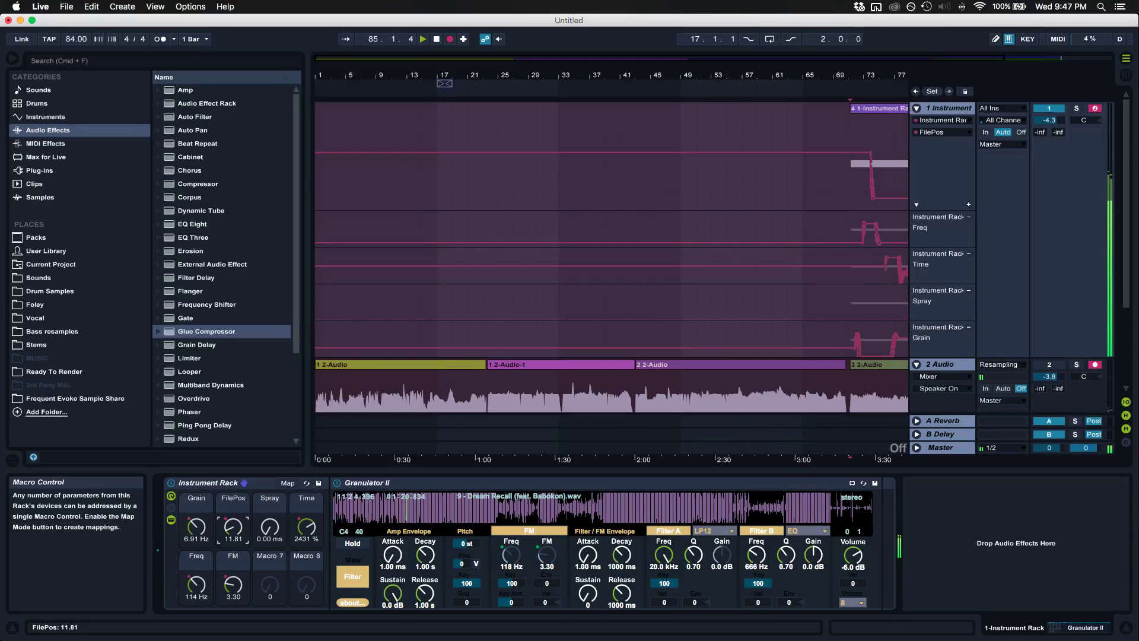
drag(233, 527, 234, 524)
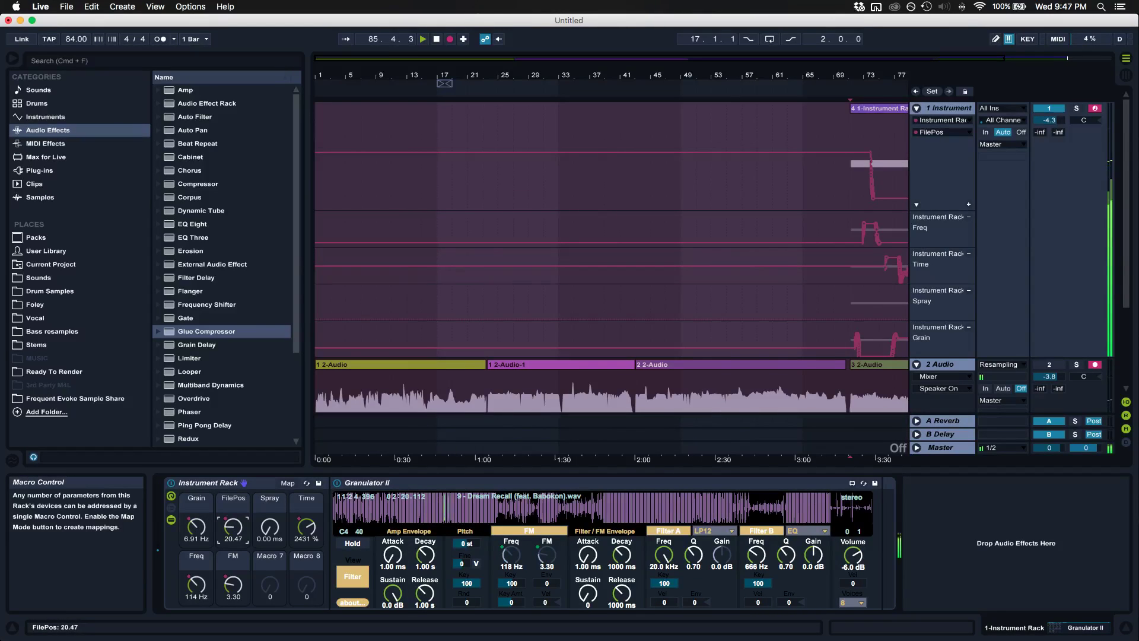
click(270, 527)
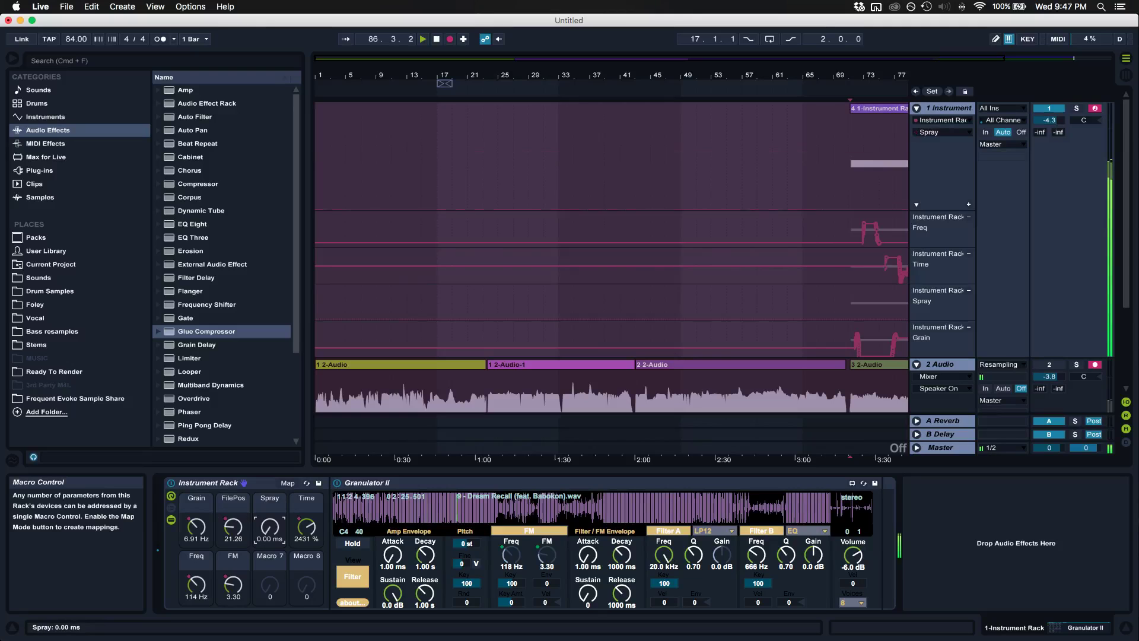
mouse_move(270, 527)
mouse_down()
mouse_move(270, 510)
mouse_move(270, 558)
mouse_move(254, 585)
mouse_move(233, 501)
mouse_up()
Finish the performance by bringing Freq to 9.32 kHz, Time to 753 % and FM to 0.00, and stop the recording.
drag(196, 584, 196, 516)
drag(306, 527, 306, 555)
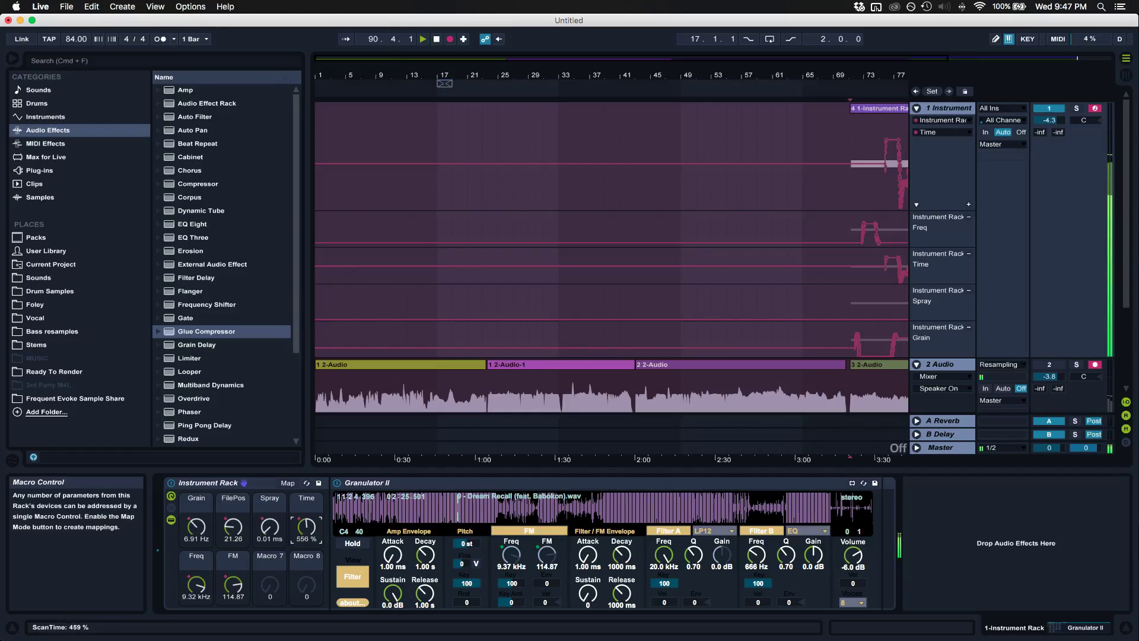
drag(233, 585, 233, 635)
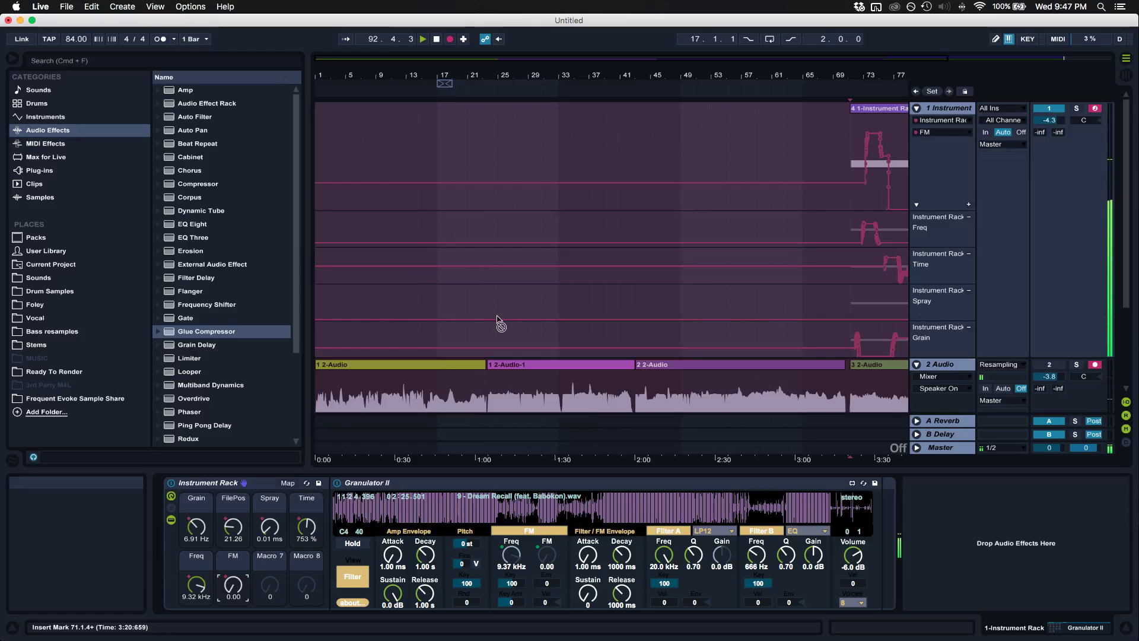
key(space)
Select the newly recorded audio clip starting at bar 71 and deactivate the instrument track.
scroll(499, 311, down, 3)
scroll(499, 309, down, 3)
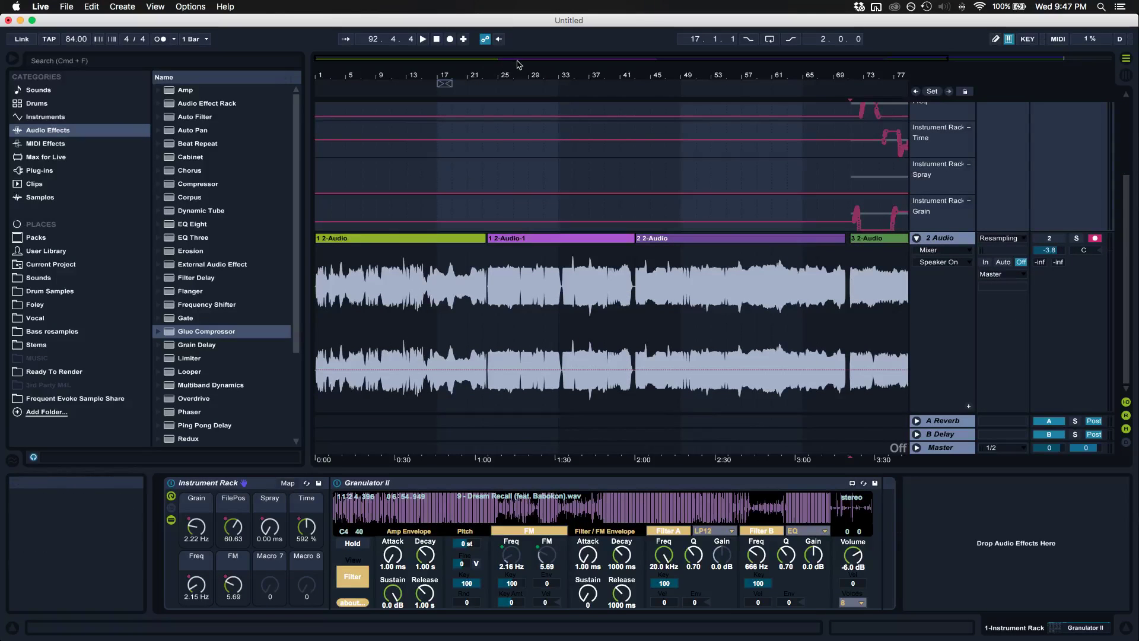
drag(550, 60, 613, 61)
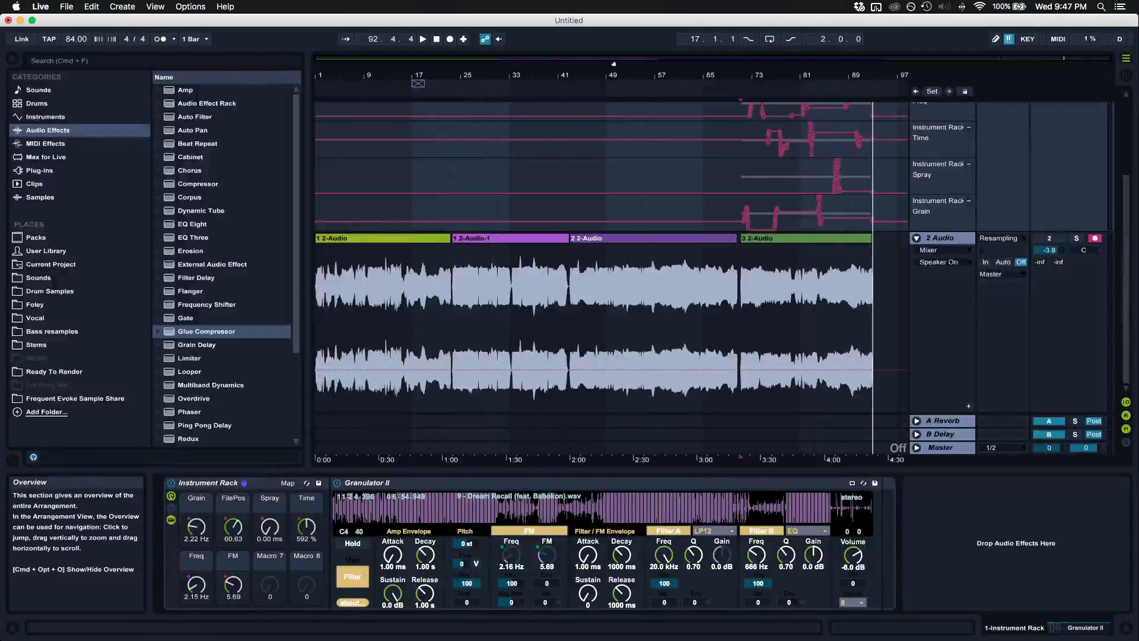
click(755, 238)
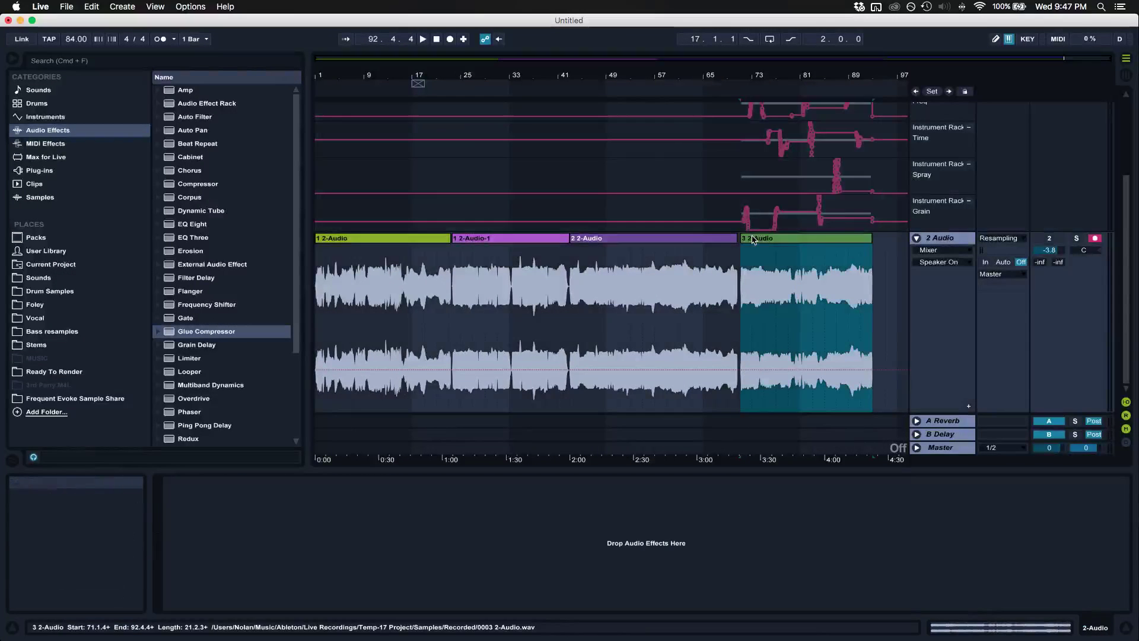
scroll(844, 201, up, 5)
click(1048, 109)
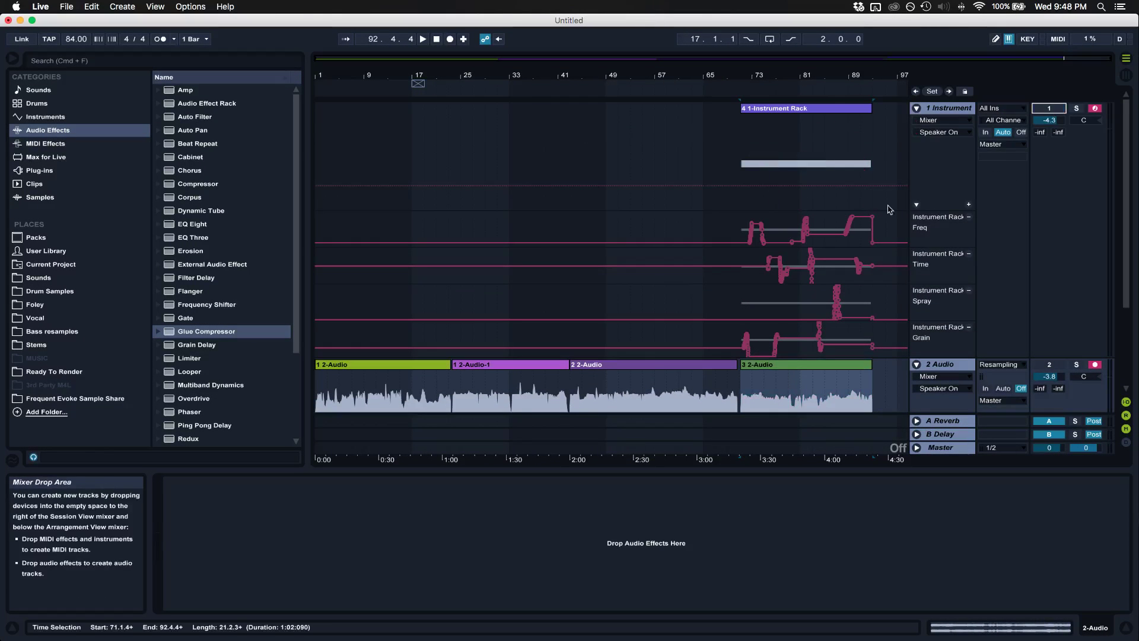
scroll(879, 210, down, 5)
click(754, 240)
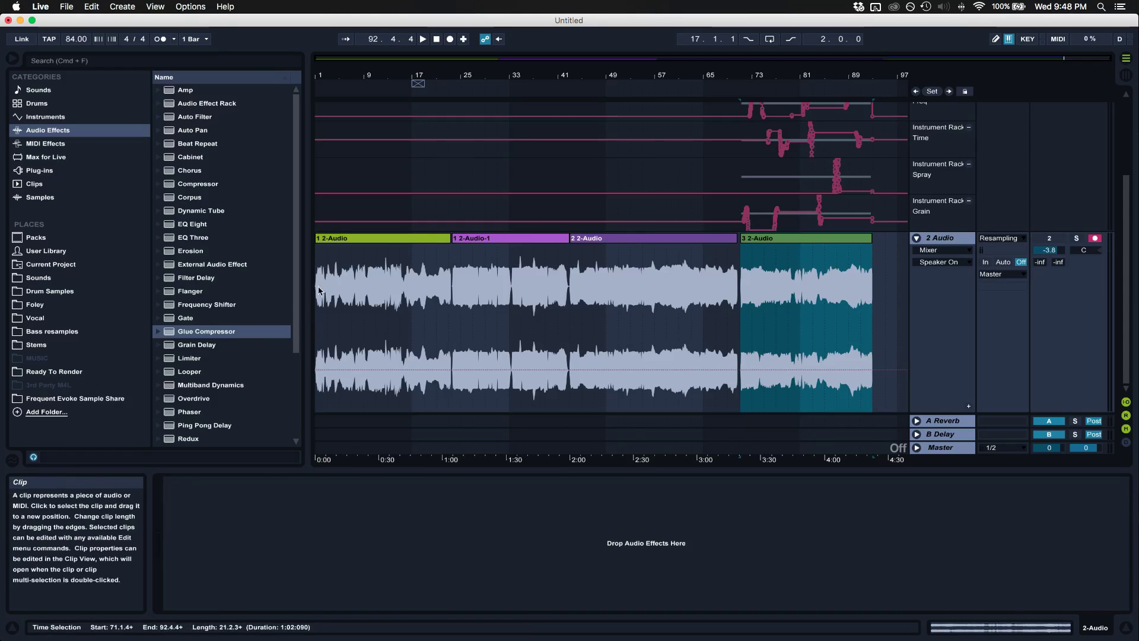
Open the Bass resamples folder in the browser and expand its Glitch Pack subfolder.
click(51, 332)
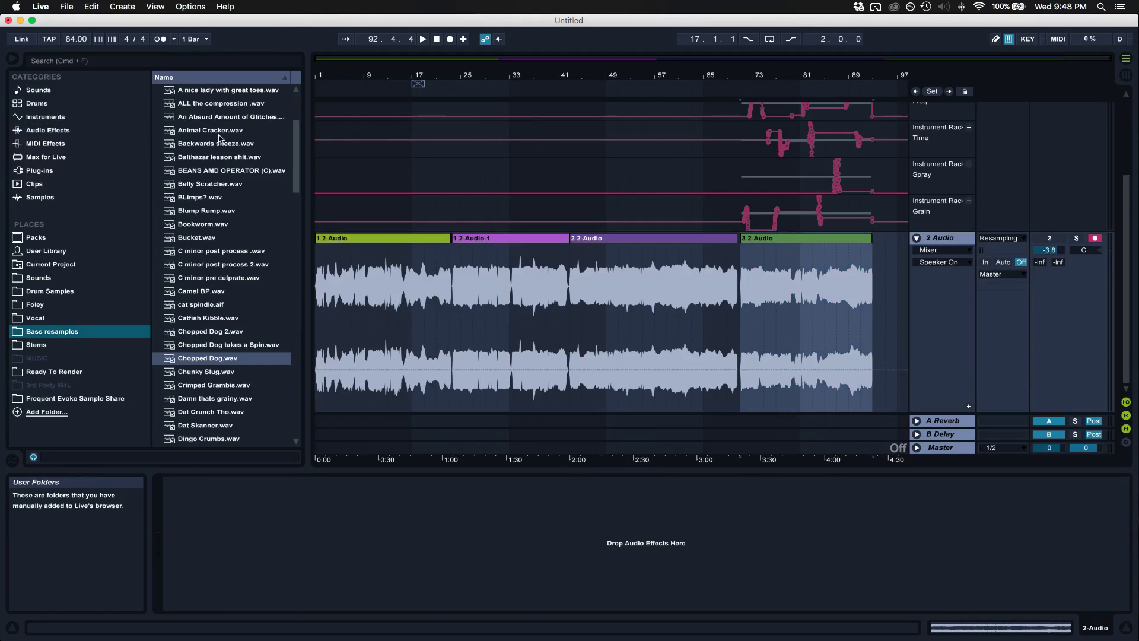
scroll(220, 237, up, 3)
click(218, 105)
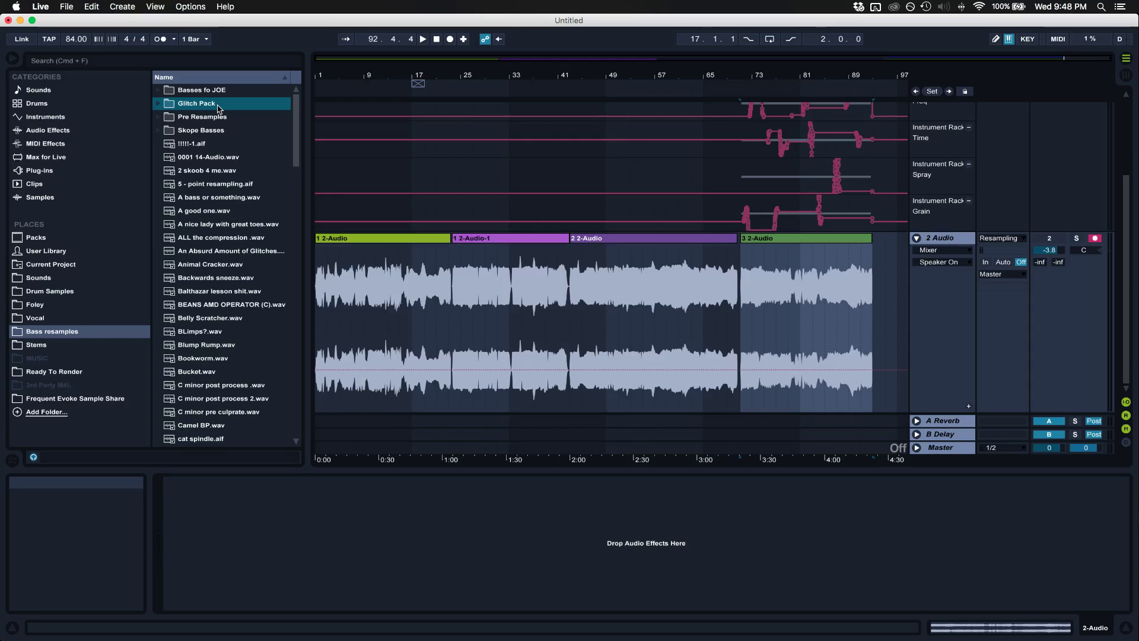
double_click(217, 106)
scroll(246, 274, down, 2)
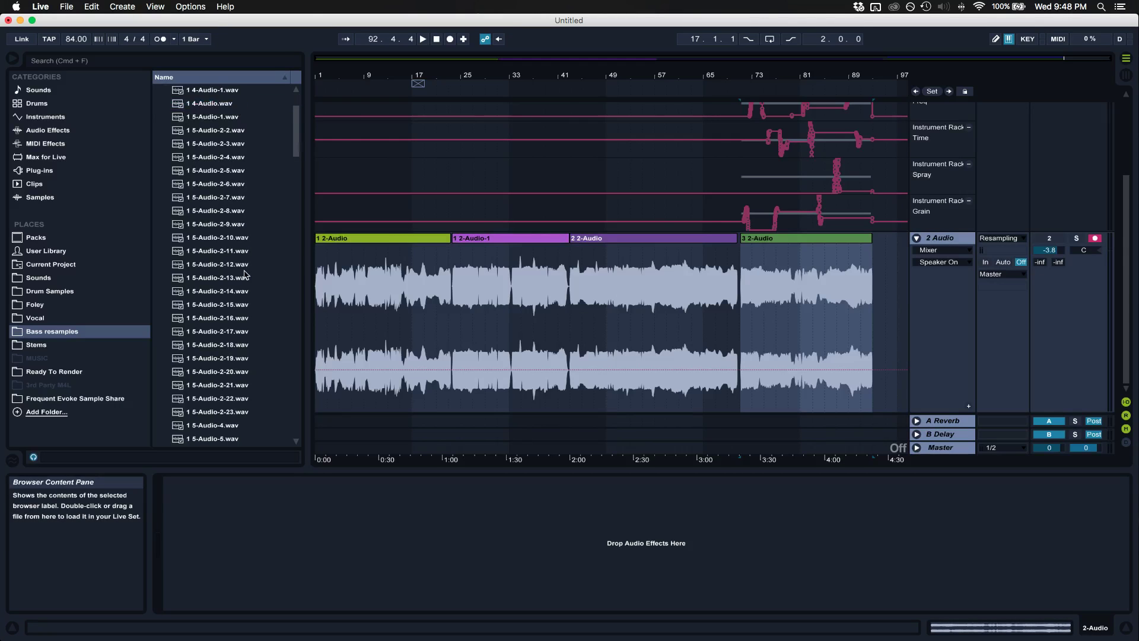
Audition Glitch Pack samples, including 1 5-Audio-2-5.wav, 1 5-Audio-2-6.wav, Quite The Lad.wav and the one named An Absurd Amount of Glitches.
click(223, 172)
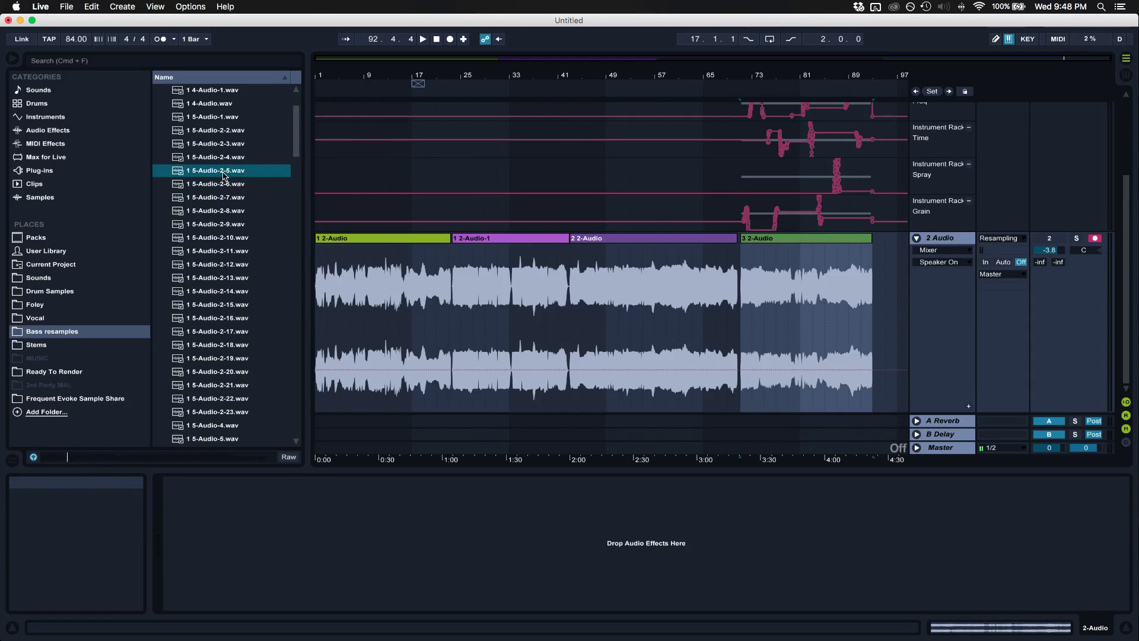
key(Down)
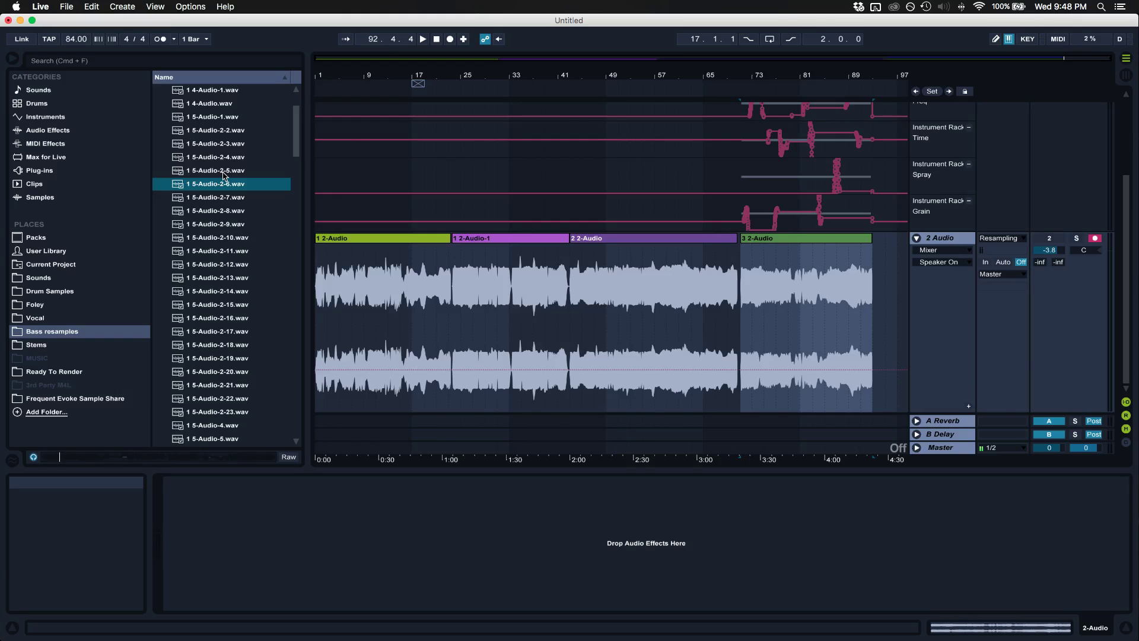
scroll(223, 176, down, 8)
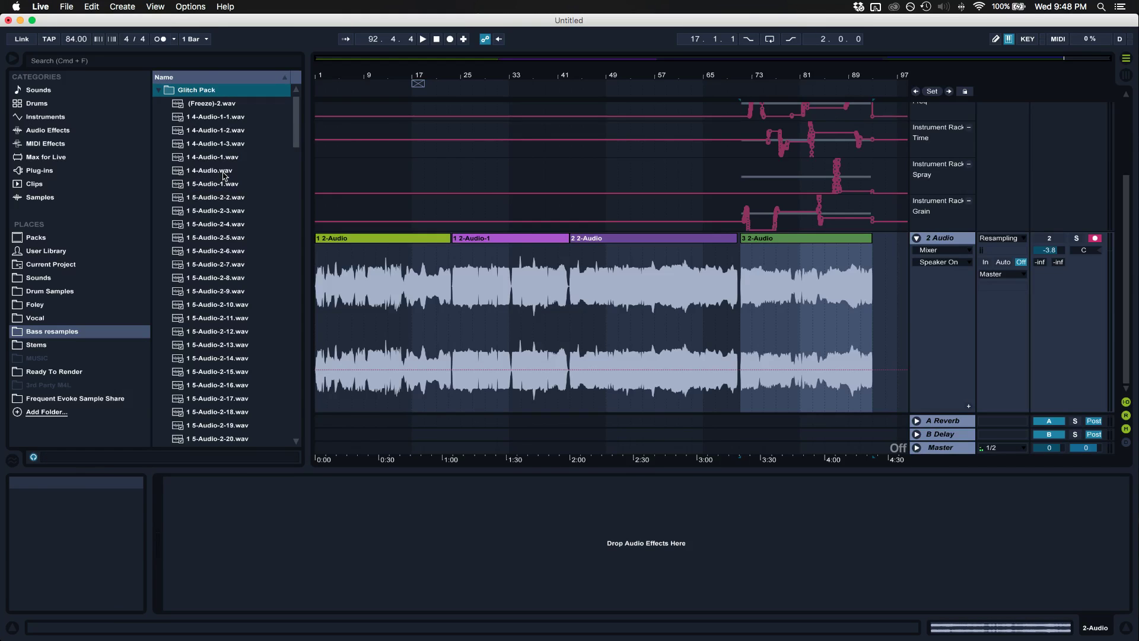
scroll(223, 176, down, 5)
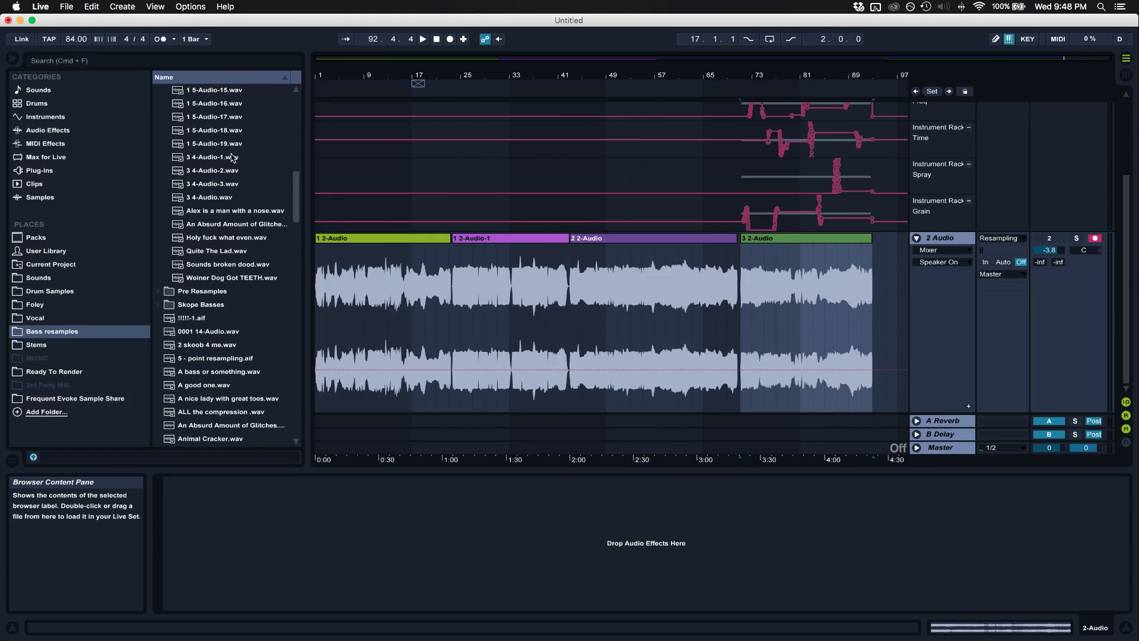
click(236, 252)
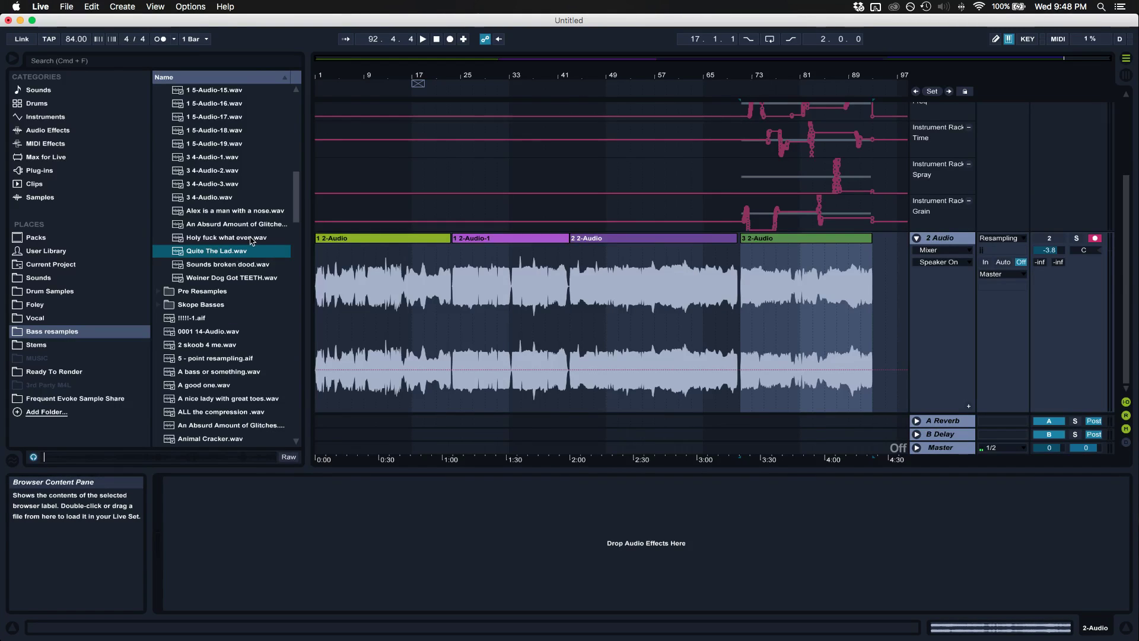
click(252, 239)
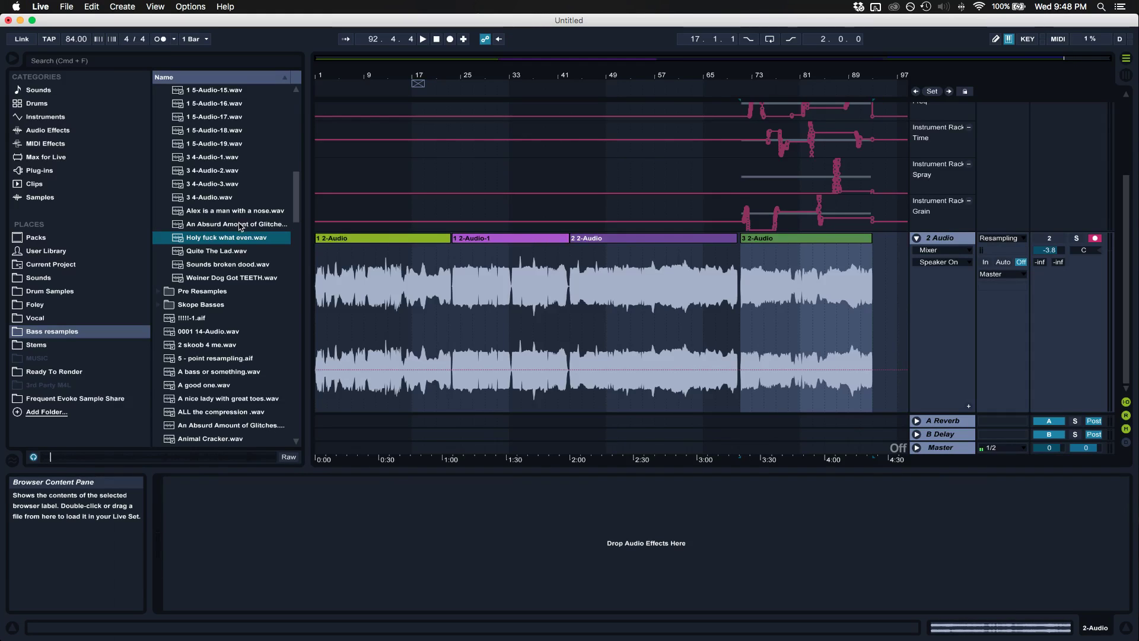
click(240, 225)
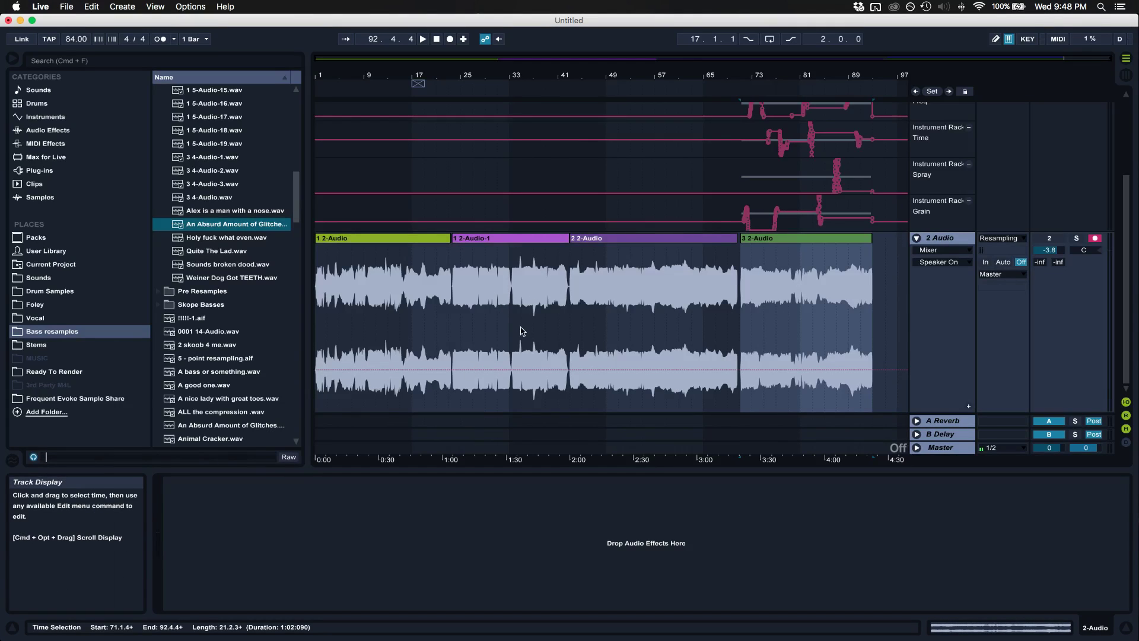
Collapse the device view to enlarge the arrangement and fold the instrument track with its automation lanes.
scroll(549, 329, up, 5)
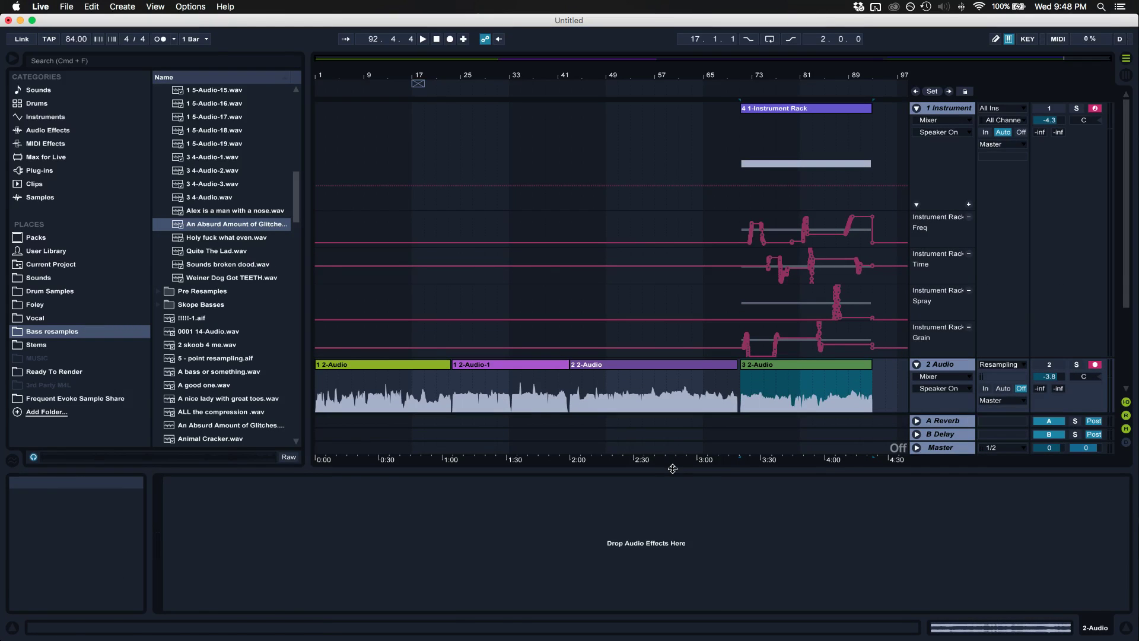
drag(674, 461, 676, 600)
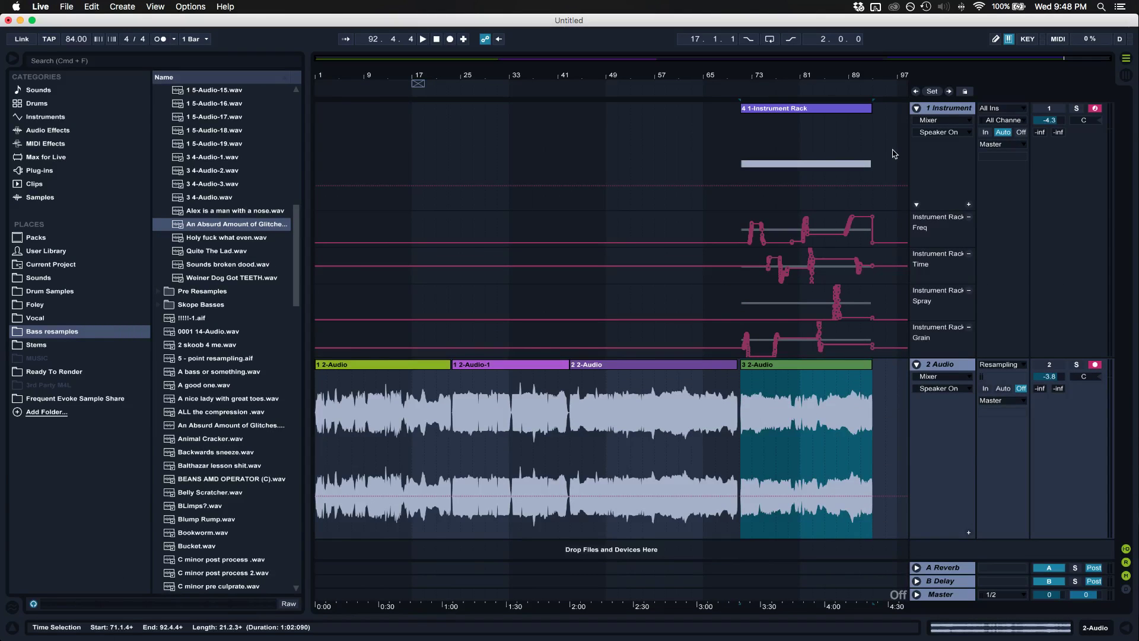
click(917, 108)
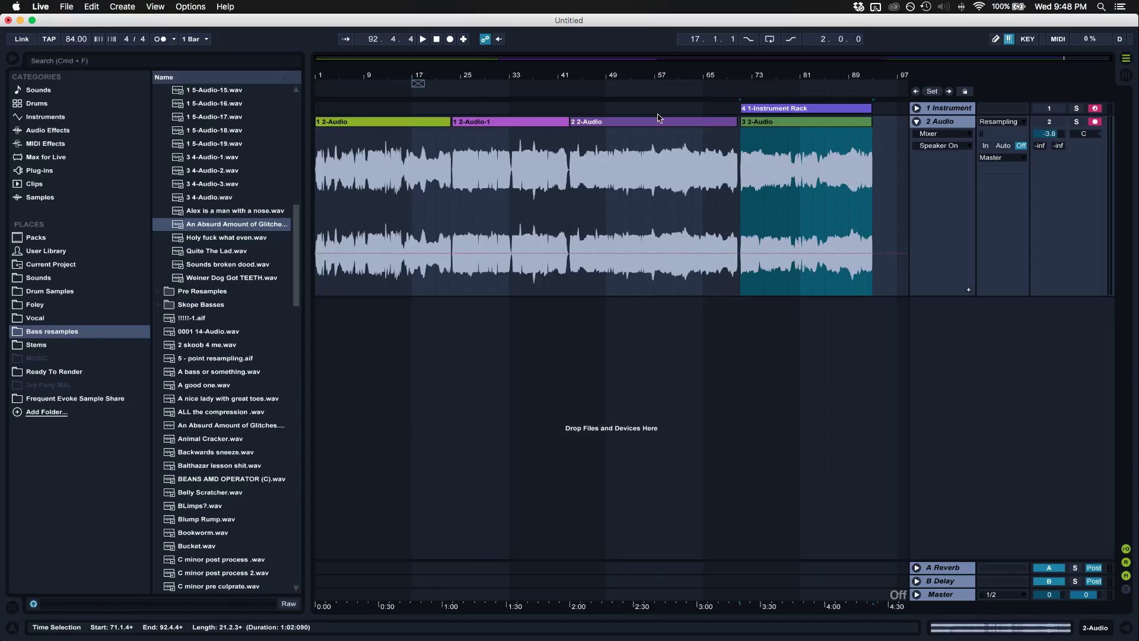